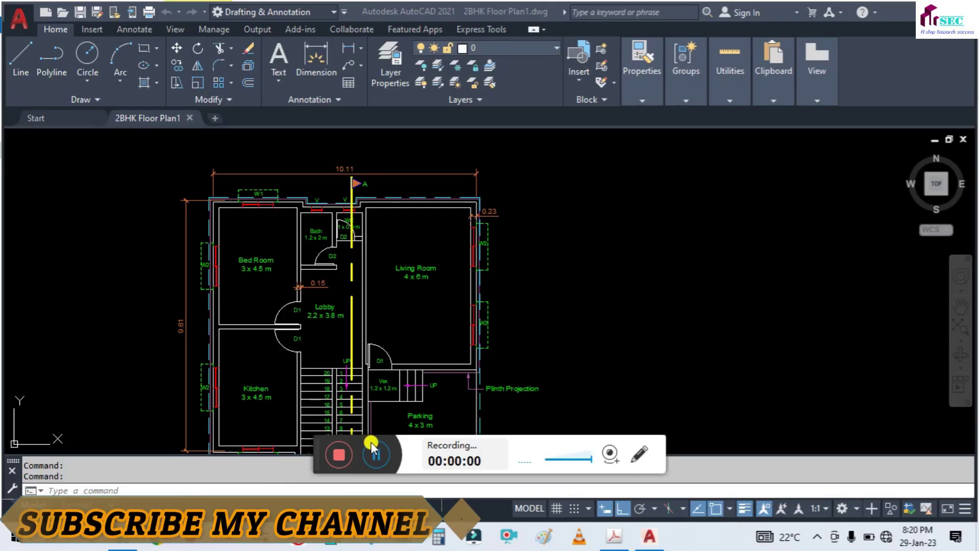
Pan and zoom around the 2BHK floor plan to review the bedroom, lobby and kitchen.
drag(317, 441, 885, 513)
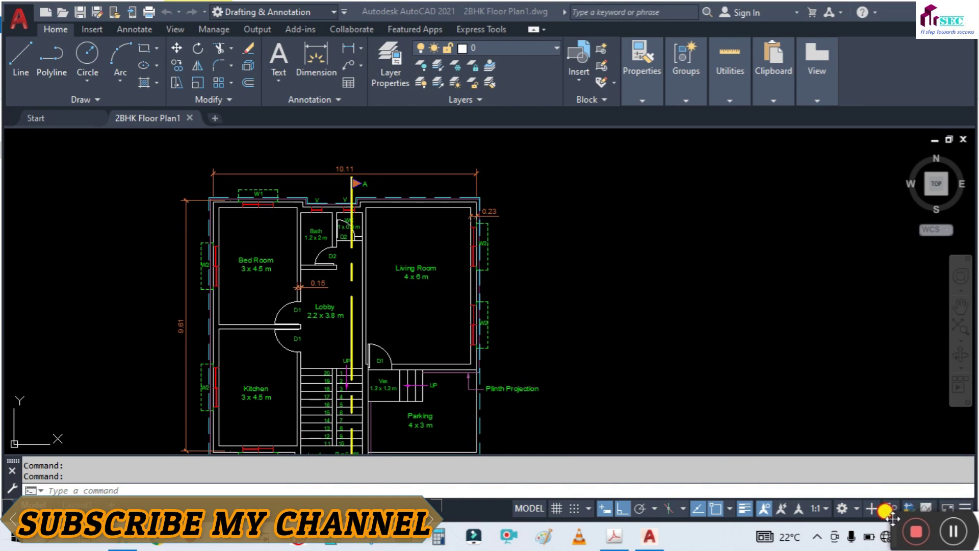
middle_drag(540, 338, 657, 290)
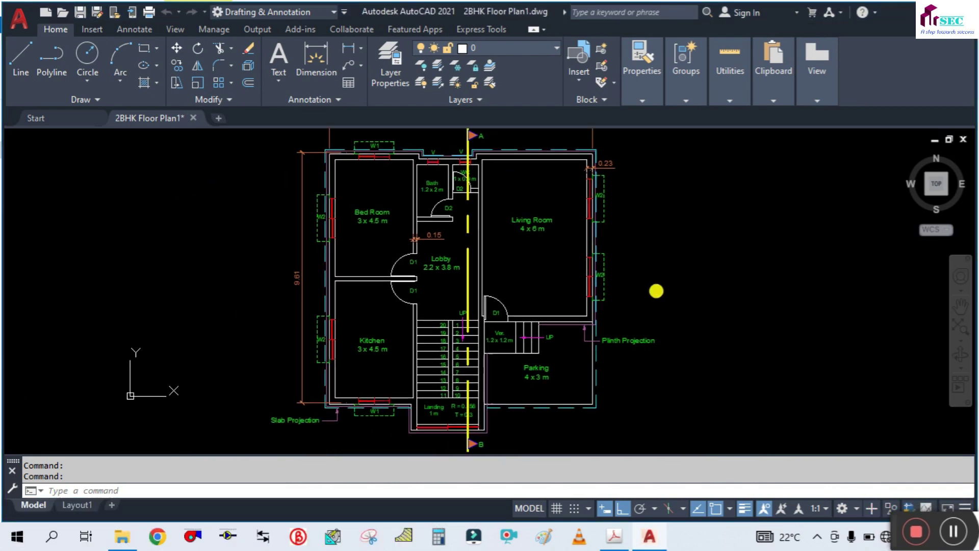
scroll(613, 365, up, 4)
scroll(595, 368, down, 2)
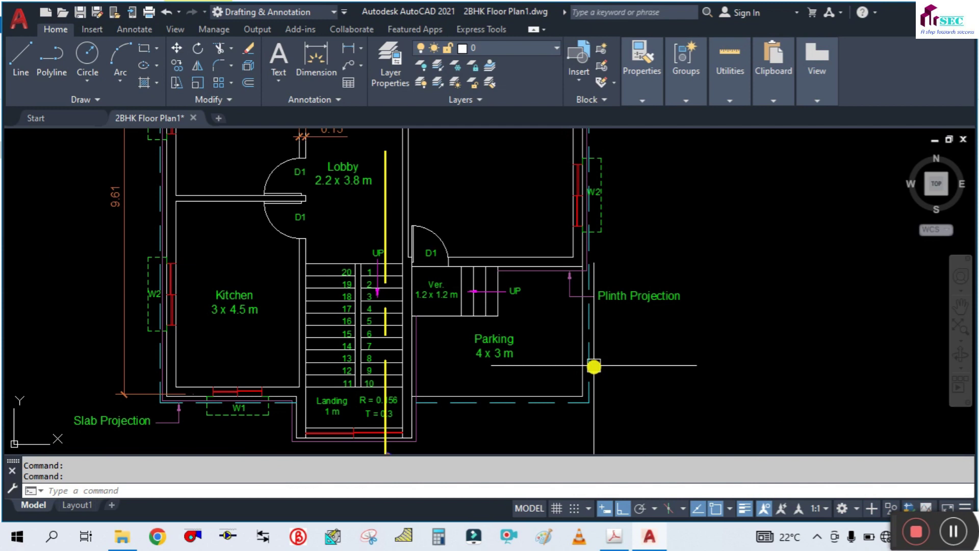
mouse_move(511, 203)
middle_down()
mouse_move(505, 312)
mouse_move(604, 218)
mouse_move(529, 303)
middle_up()
scroll(538, 225, down, 1)
scroll(533, 276, down, 1)
scroll(542, 254, up, 2)
scroll(529, 304, down, 1)
click(613, 534)
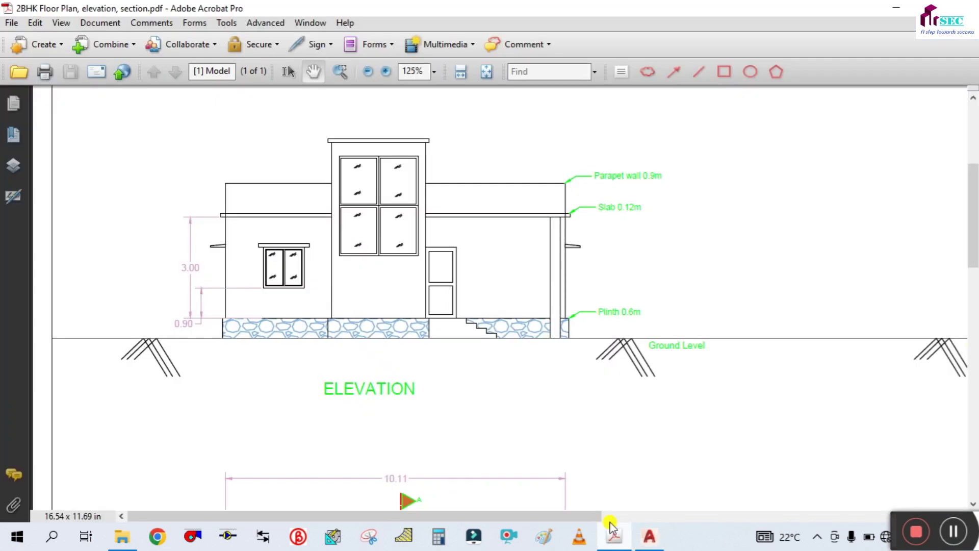
scroll(476, 357, down, 5)
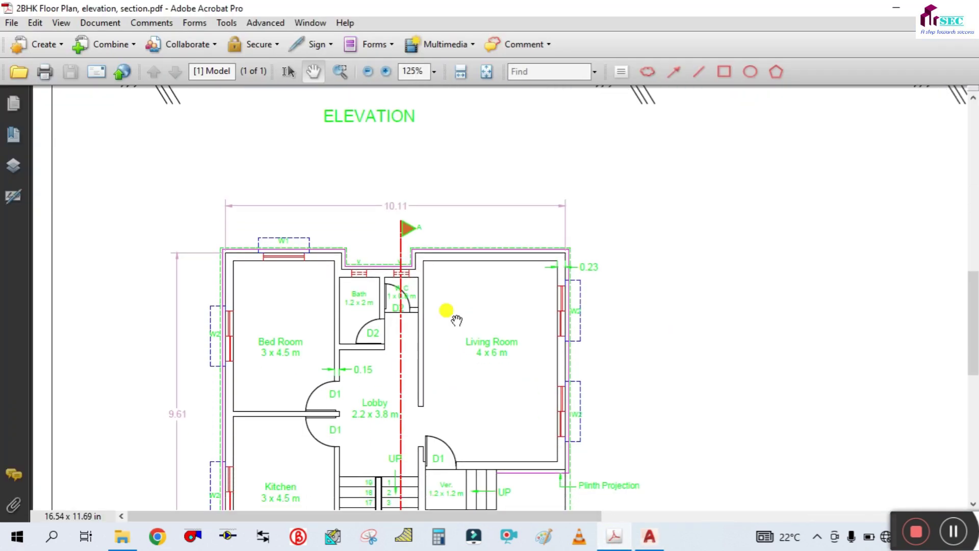
scroll(418, 225, down, 3)
scroll(419, 310, up, 3)
scroll(375, 201, up, 3)
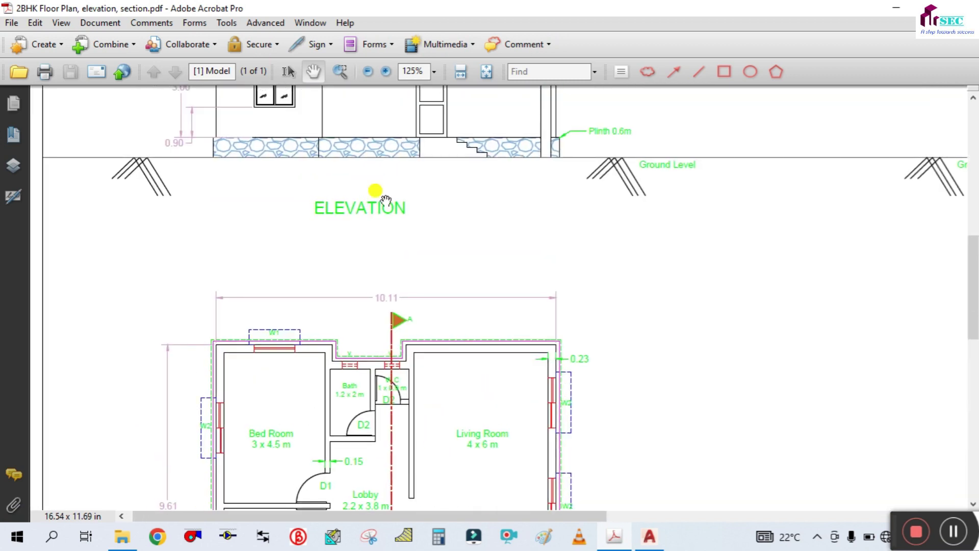
scroll(417, 378, up, 4)
ctrl+scroll(279, 253, up, 1)
ctrl+scroll(296, 254, up, 1)
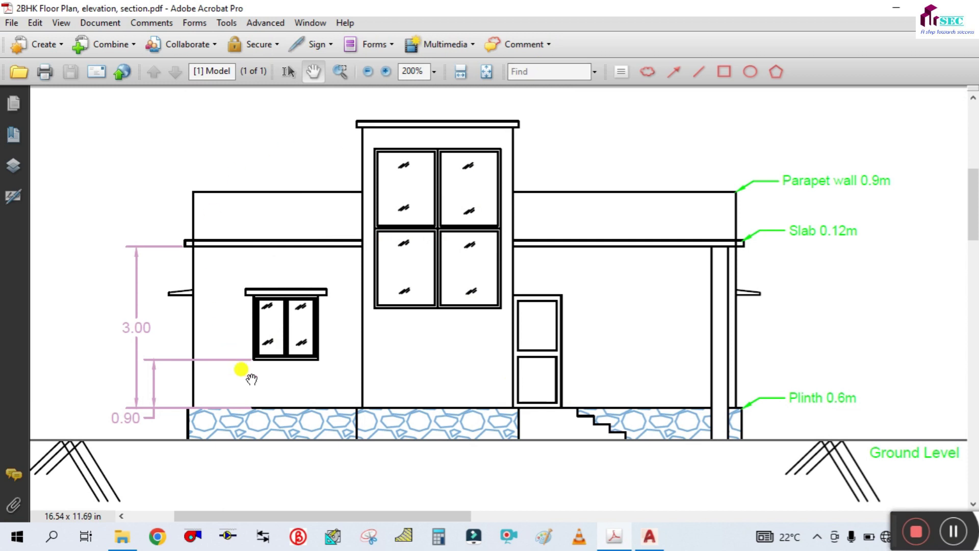
drag(290, 394, 337, 341)
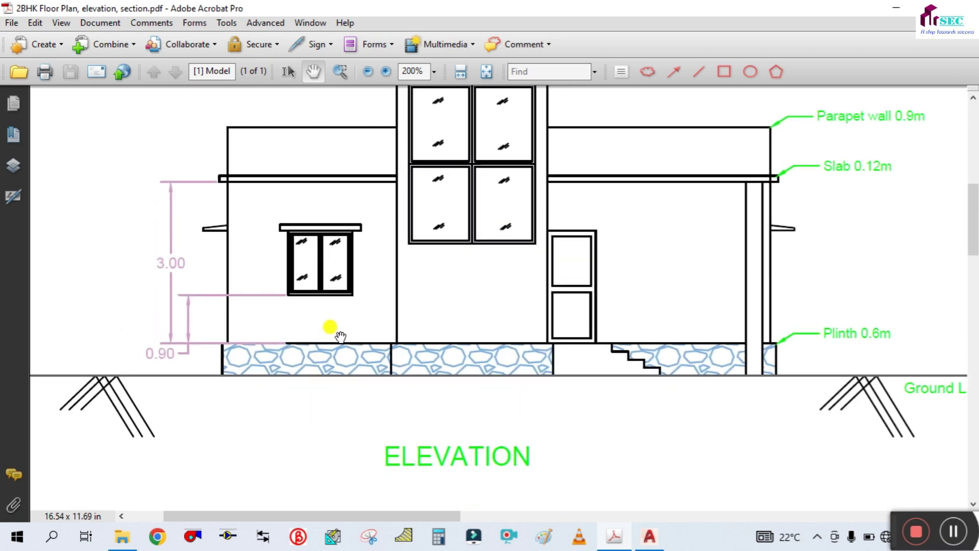
ctrl+scroll(340, 336, down, 1)
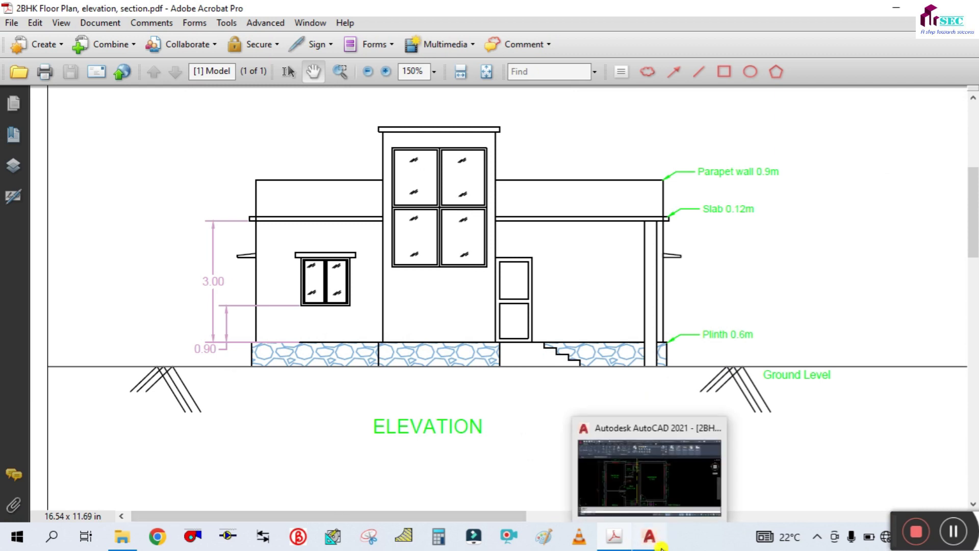
Return to the 2BHK floor plan with the top 10.11 dimension and marker A in view.
click(648, 534)
scroll(509, 279, down, 3)
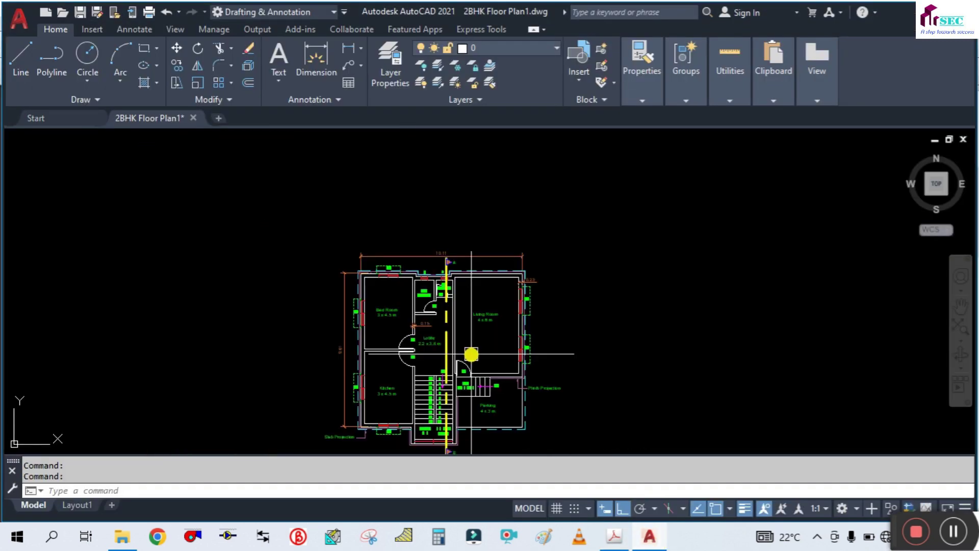
scroll(393, 347, up, 3)
scroll(630, 313, down, 1)
scroll(605, 278, down, 3)
scroll(631, 289, up, 2)
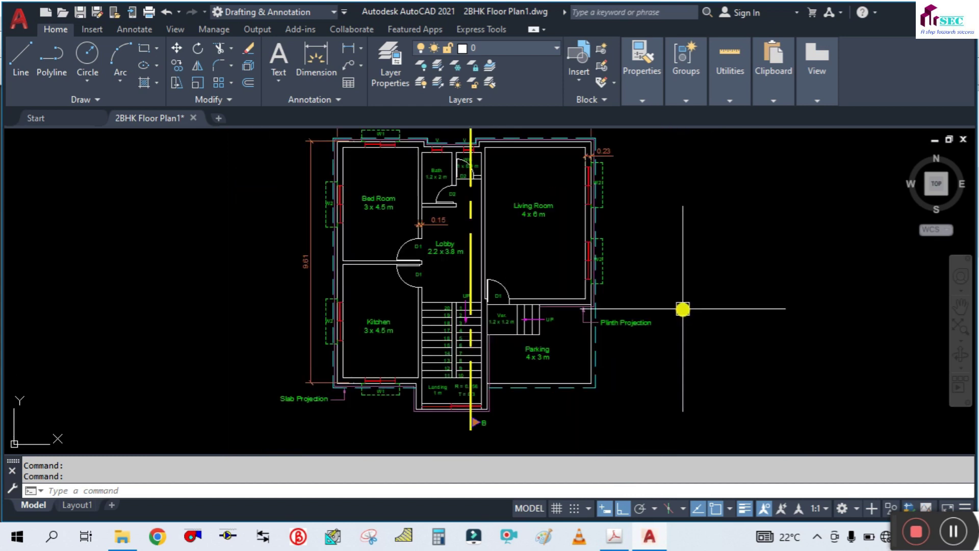
mouse_move(528, 253)
middle_down()
mouse_move(529, 328)
mouse_move(524, 320)
middle_up()
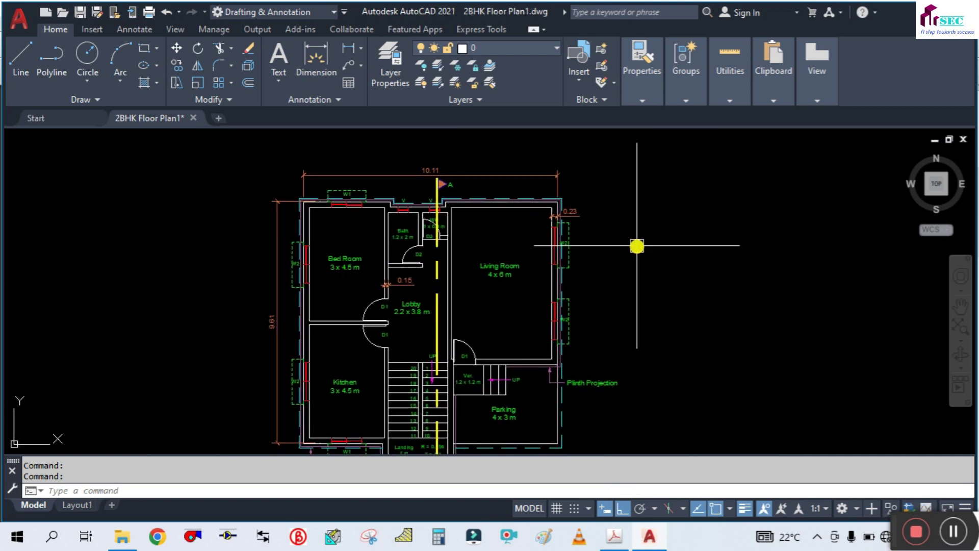
Reposition the view to show the plan's bottom edge and the space above it.
middle_drag(318, 240, 332, 262)
scroll(332, 262, up, 2)
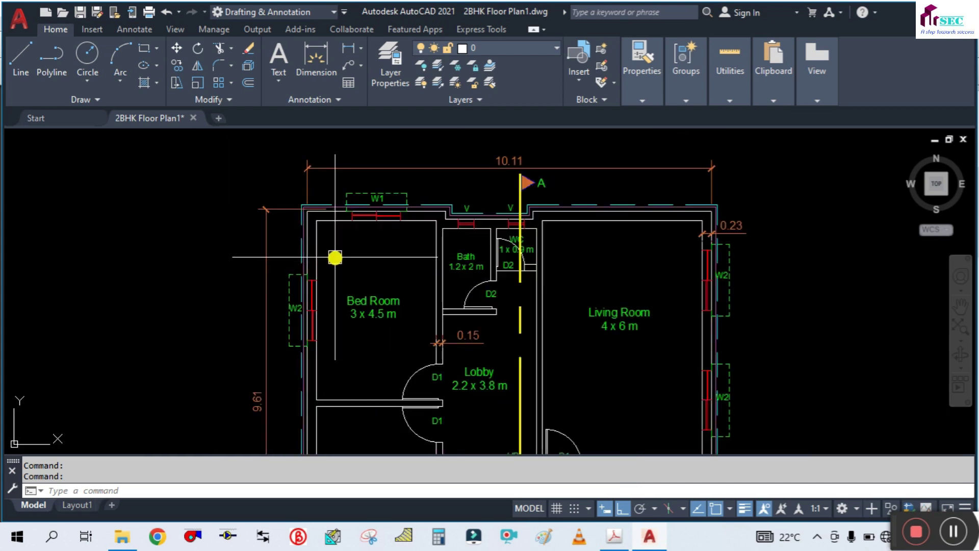
scroll(335, 258, down, 2)
middle_drag(185, 294, 186, 255)
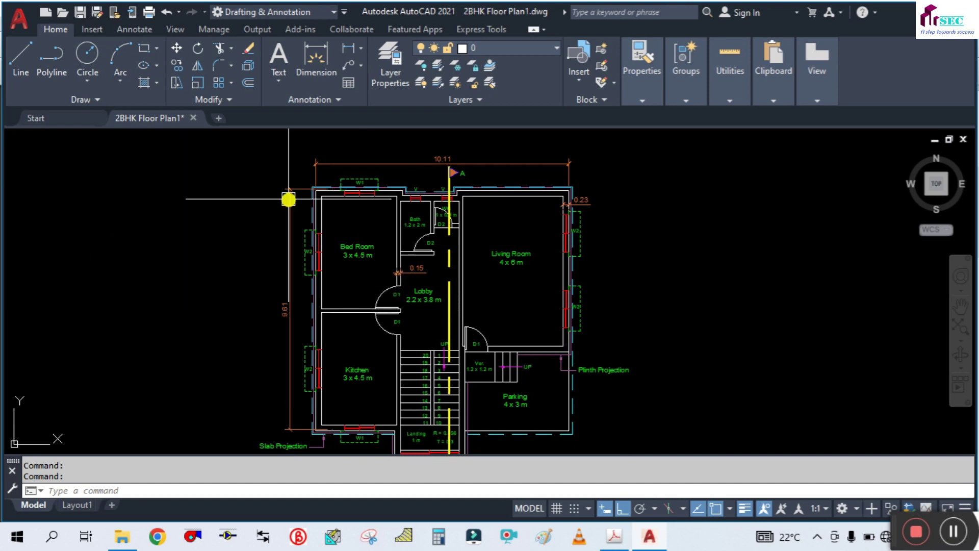
scroll(296, 199, up, 2)
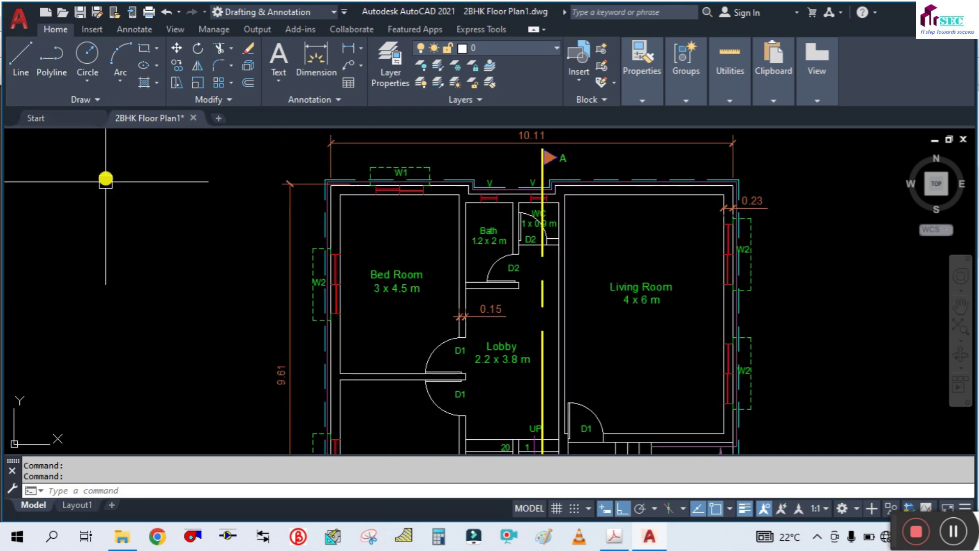
text(Xl)
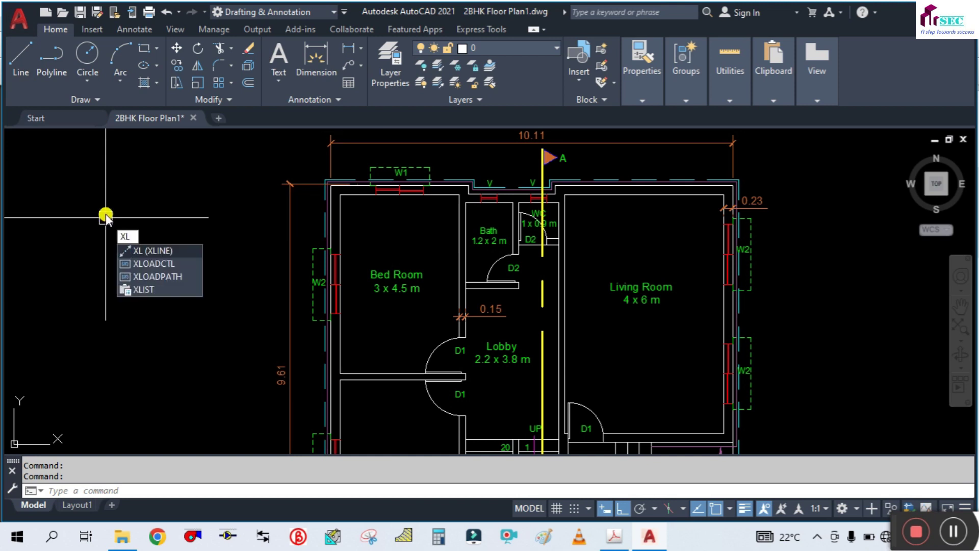
key(Return)
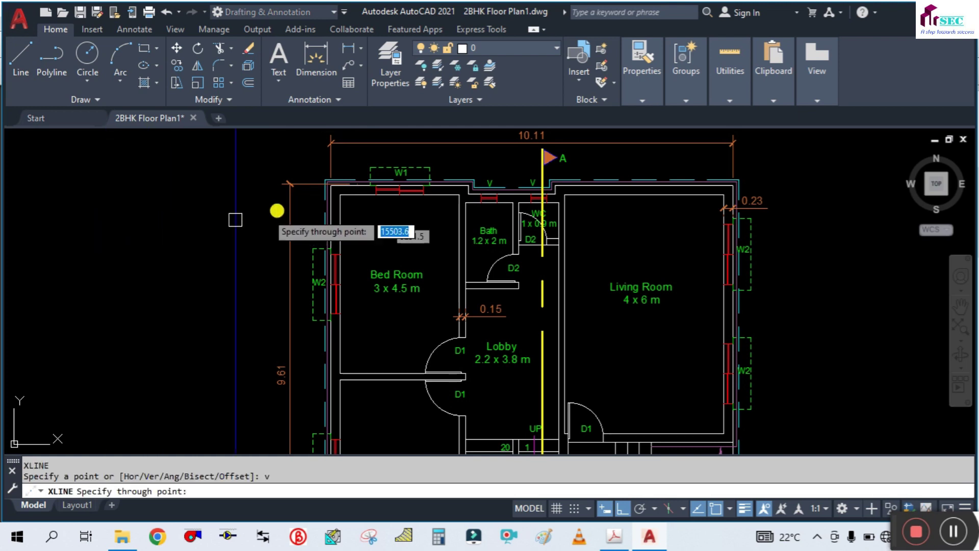
scroll(381, 158, up, 2)
scroll(383, 159, up, 2)
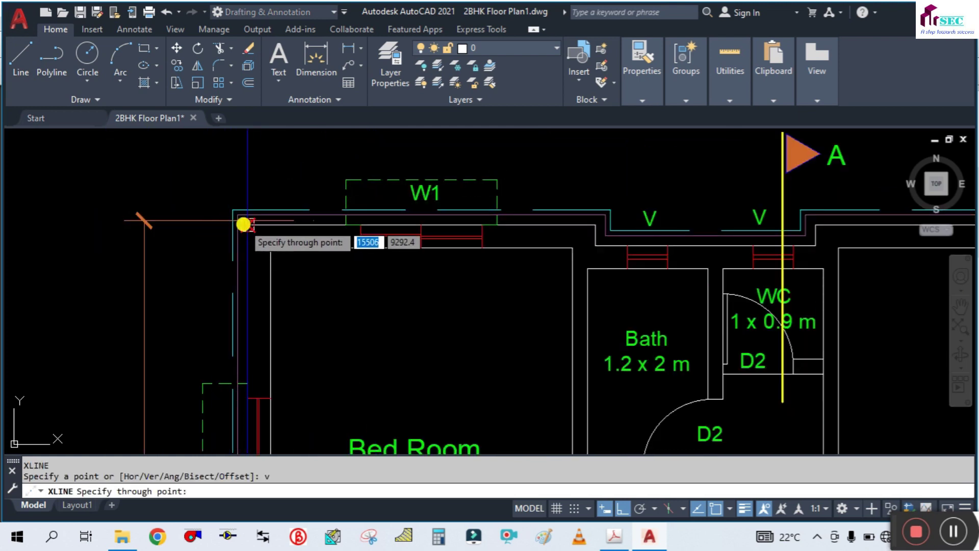
key(Escape)
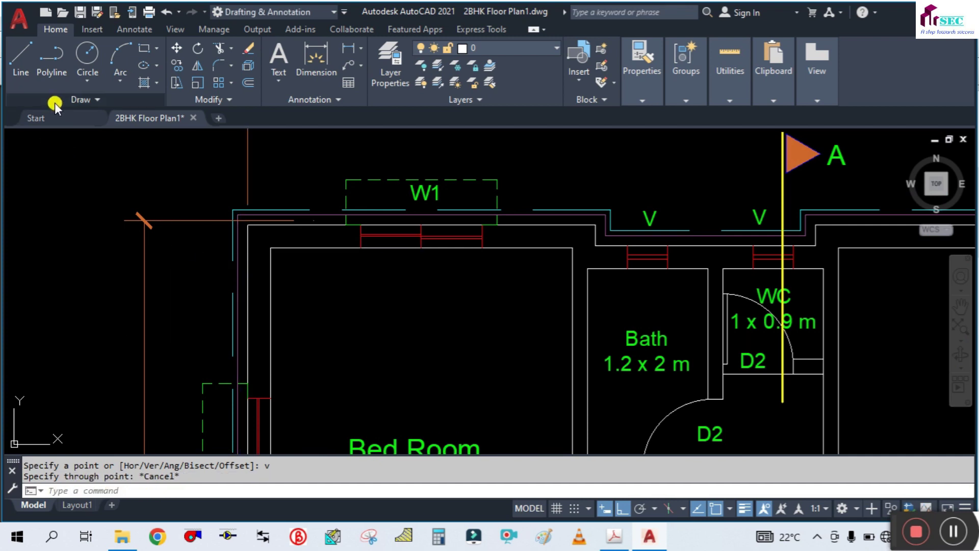
click(98, 99)
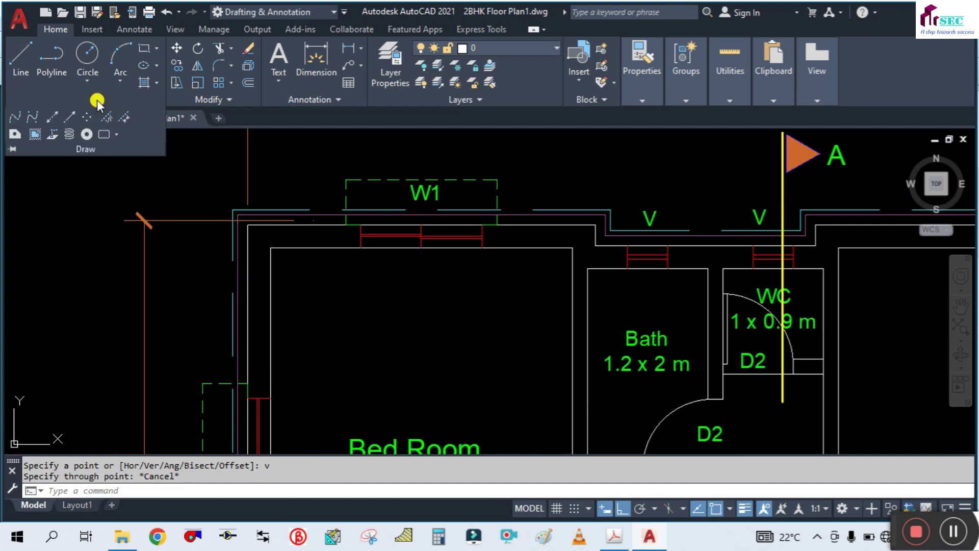
click(51, 123)
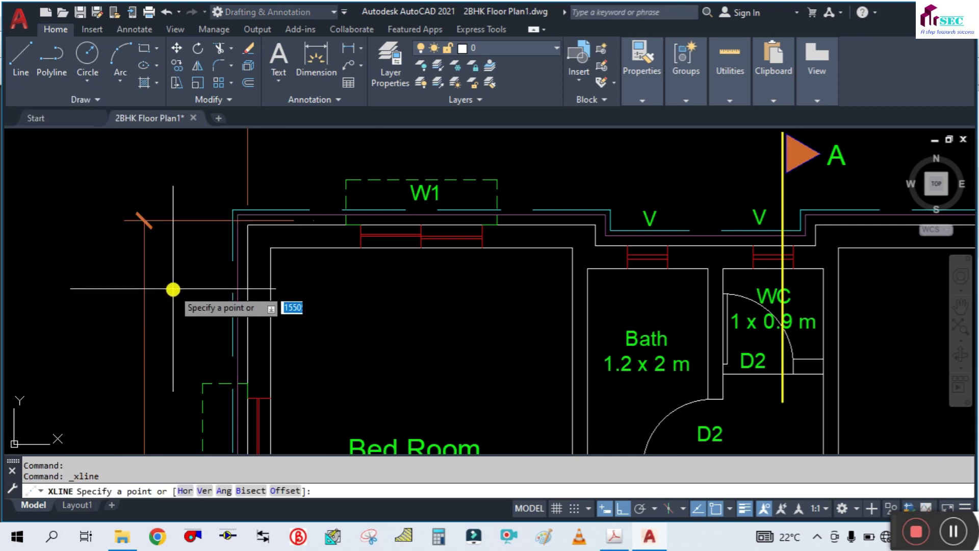
text(v)
key(Return)
key(Escape)
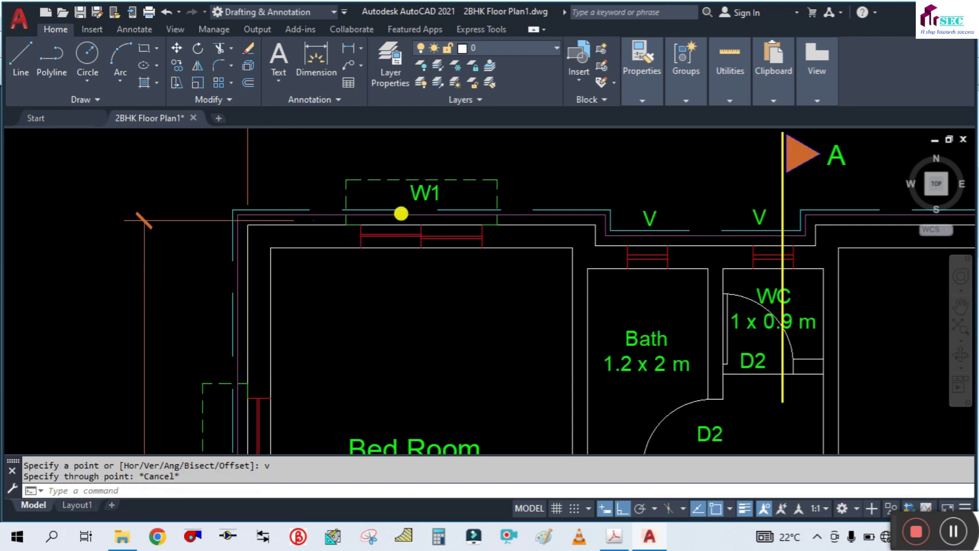
scroll(400, 214, down, 4)
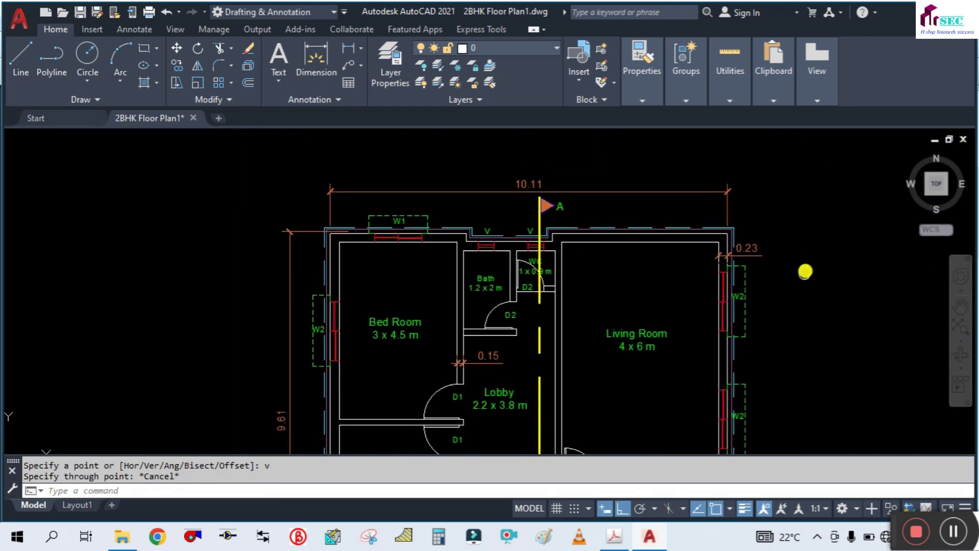
middle_drag(806, 270, 779, 313)
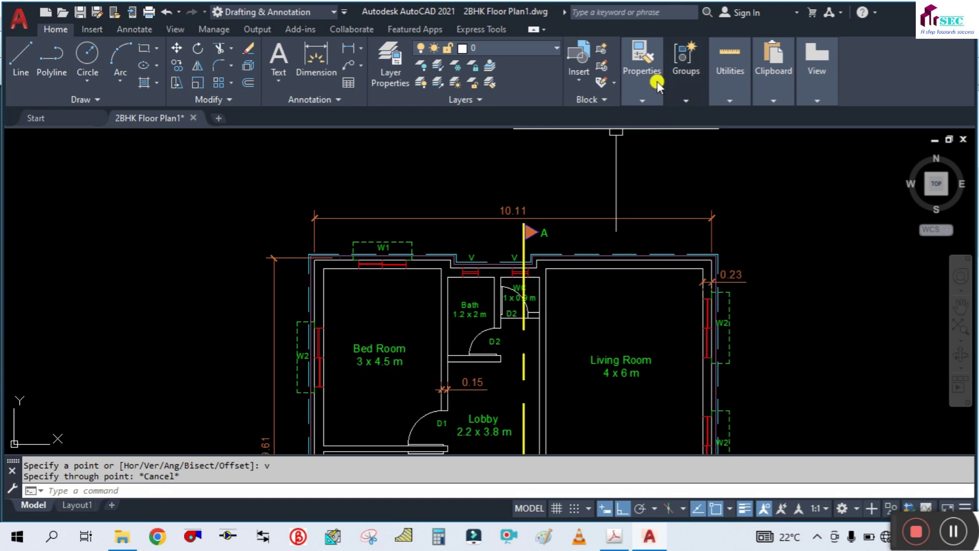
Change the current object colour from Blue to grey 147,149,152.
click(641, 76)
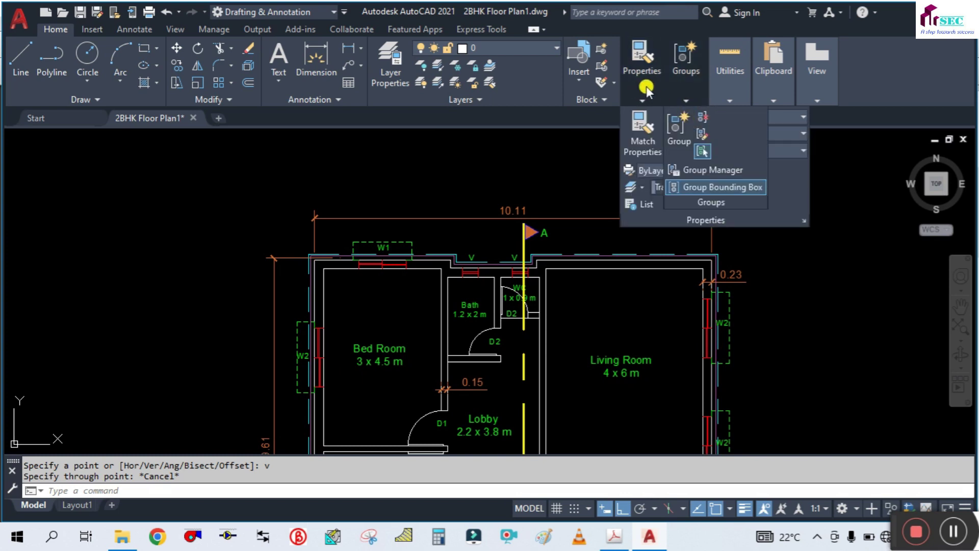
click(695, 118)
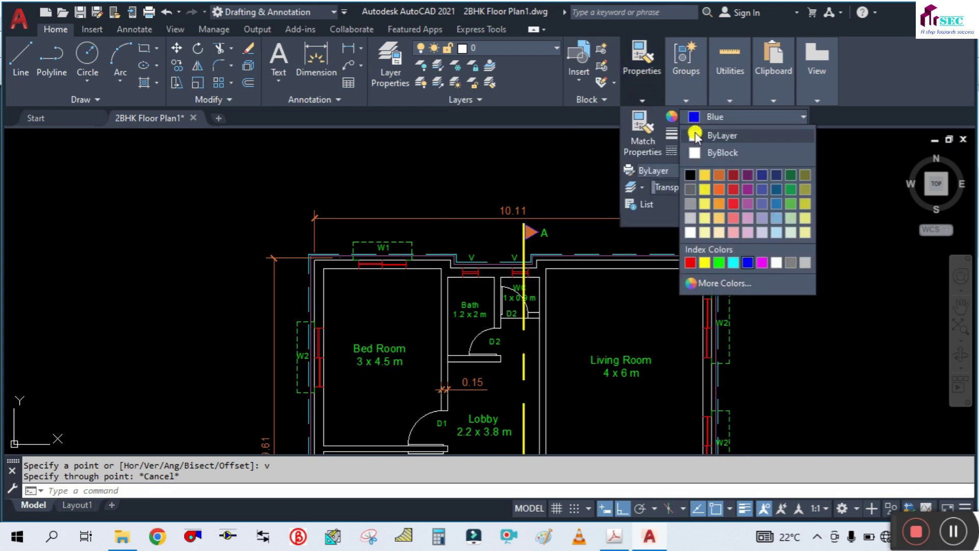
click(690, 205)
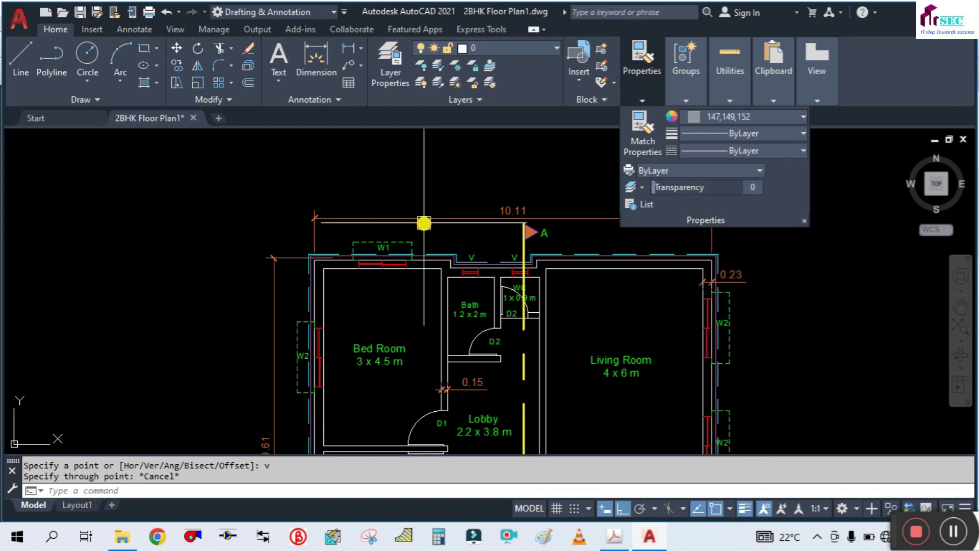
middle_drag(778, 324, 763, 302)
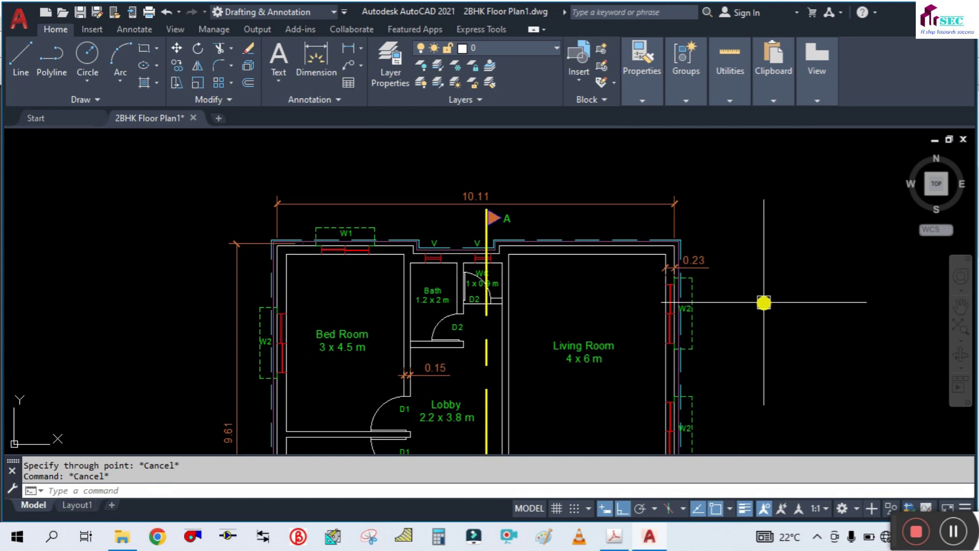
Place vertical construction lines (XLINE, Ver) through the left wall corner and the next wall face.
text(Xl)
key(Return)
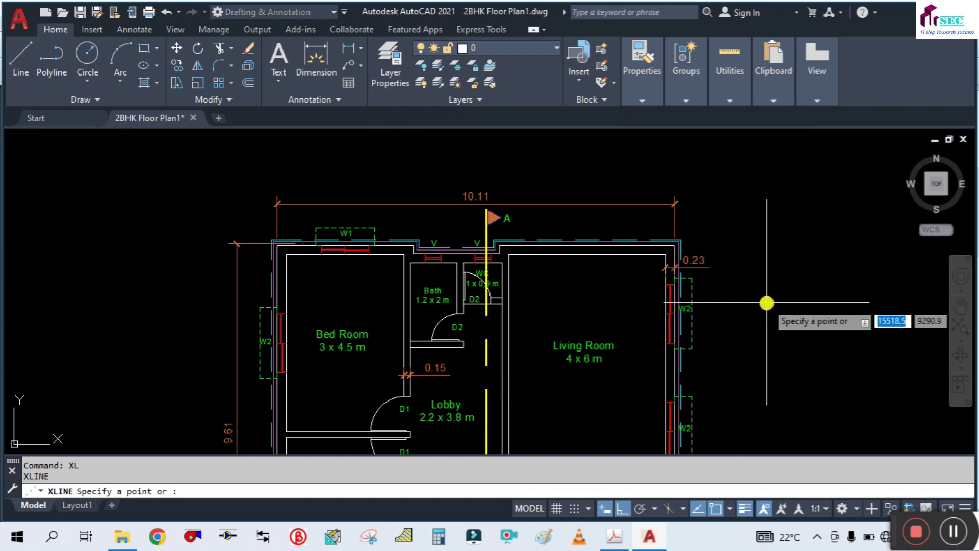
text(v)
key(Return)
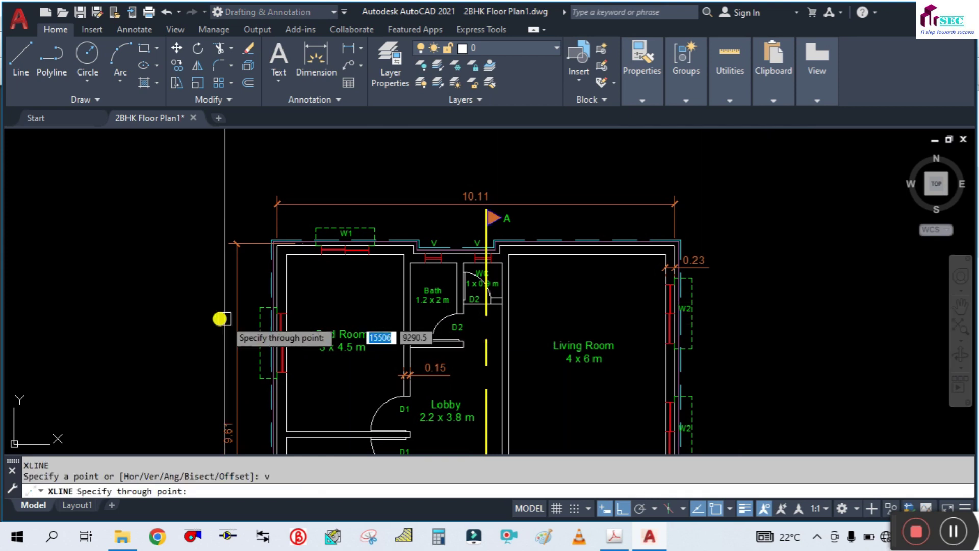
scroll(204, 262, up, 5)
scroll(275, 210, down, 6)
scroll(247, 258, down, 3)
scroll(291, 284, up, 6)
scroll(340, 261, up, 3)
scroll(340, 261, up, 3)
scroll(332, 253, up, 3)
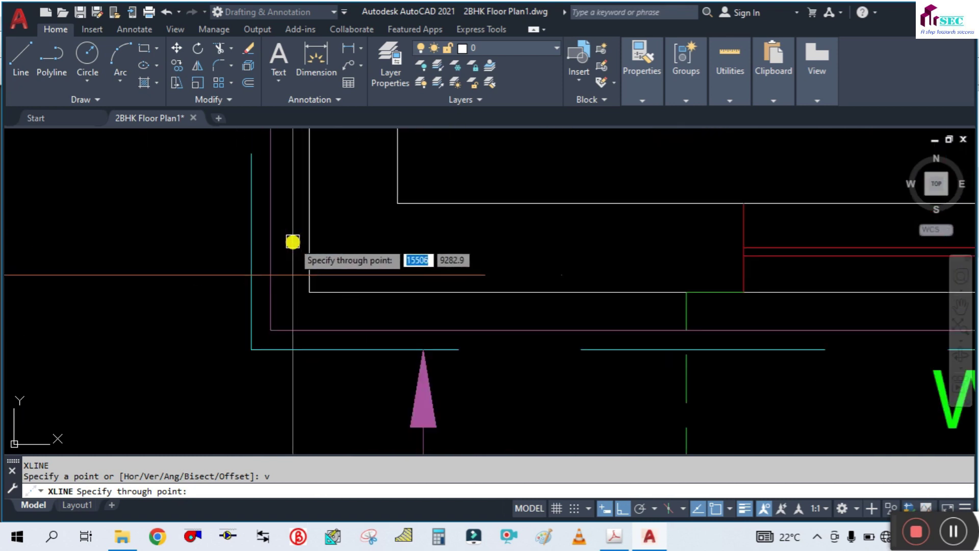
click(268, 327)
click(309, 291)
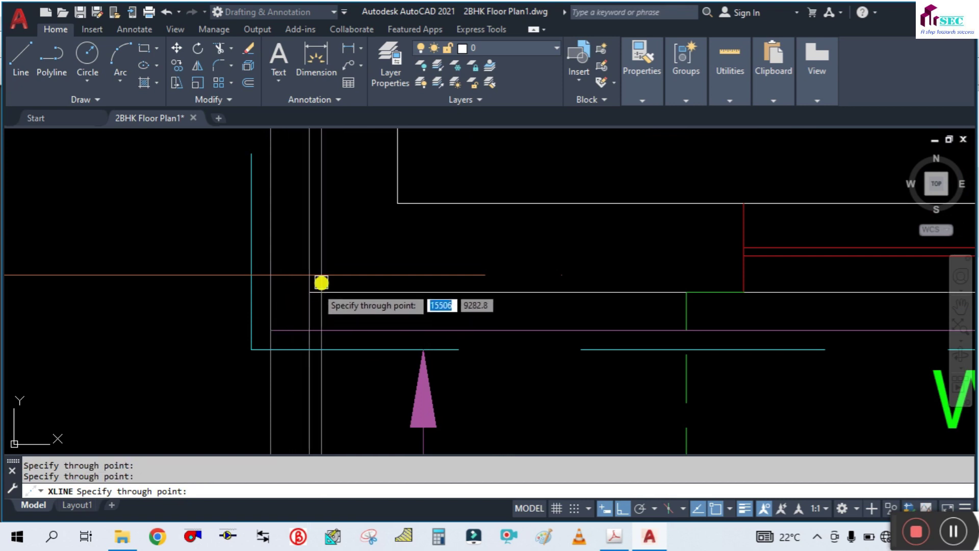
Add vertical construction lines at the W1 window edges and opening.
scroll(327, 264, down, 4)
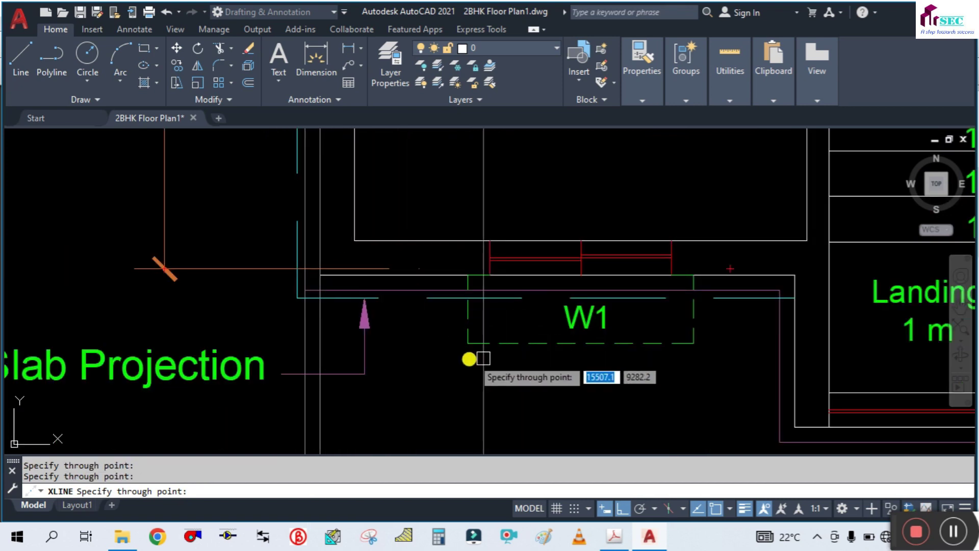
scroll(634, 367, up, 1)
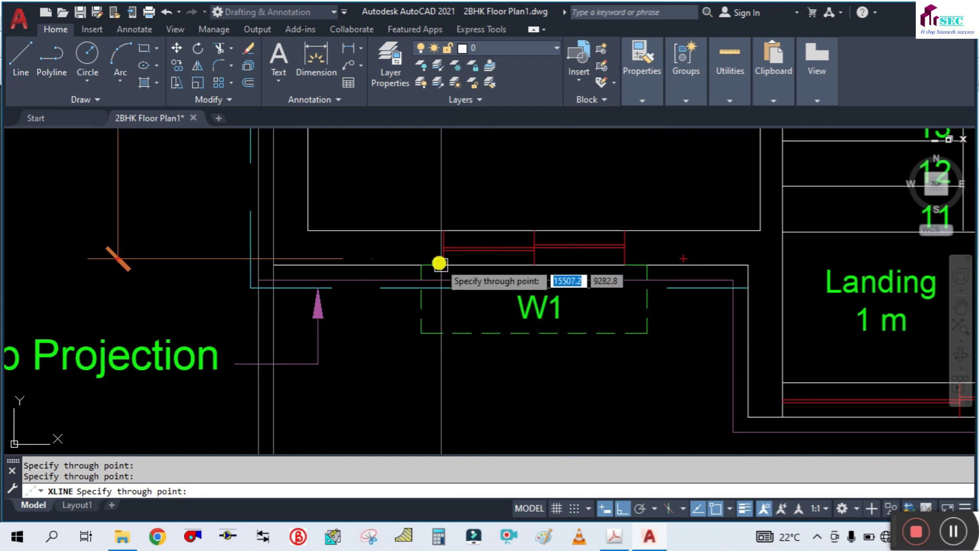
scroll(410, 262, up, 3)
click(387, 273)
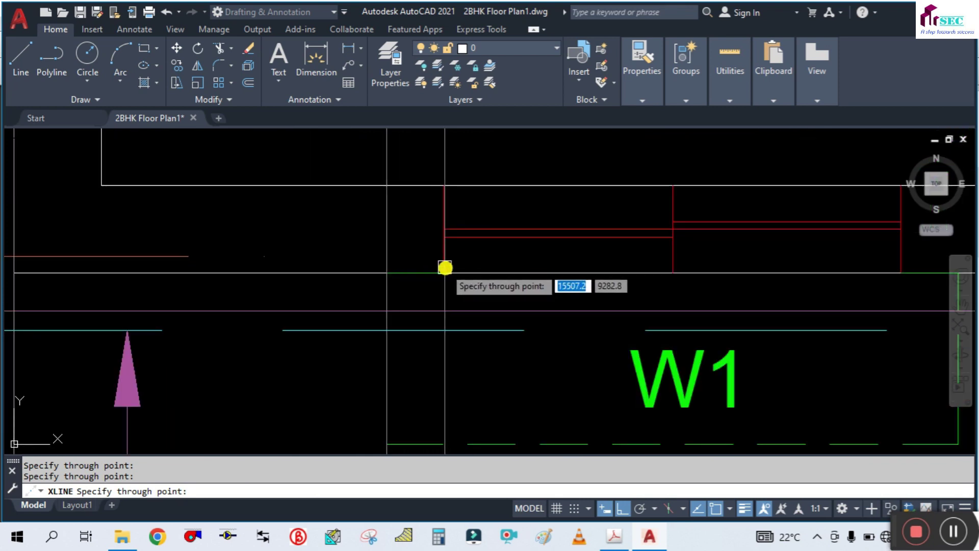
scroll(400, 266, down, 2)
scroll(539, 266, up, 3)
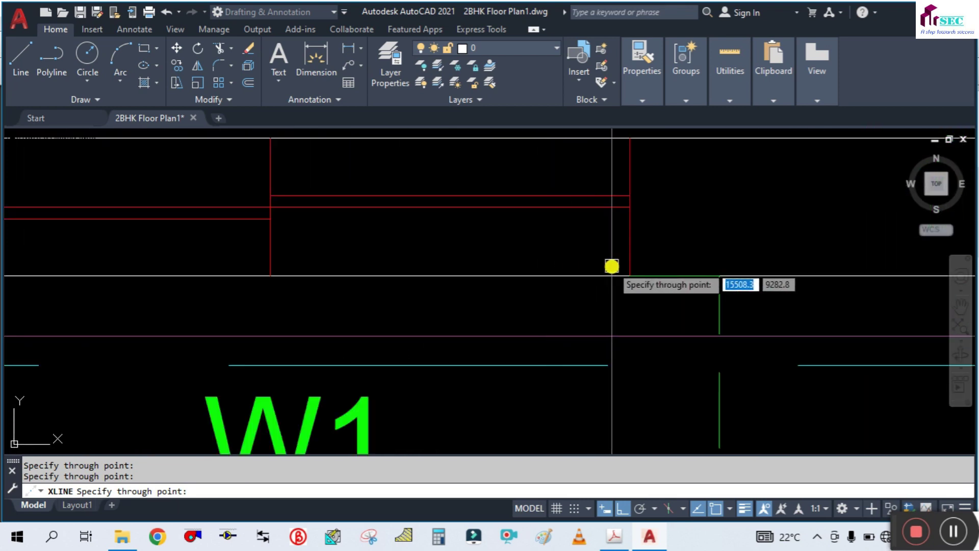
click(626, 273)
click(719, 275)
Add a vertical construction line through the landing's outer wall.
scroll(414, 241, down, 3)
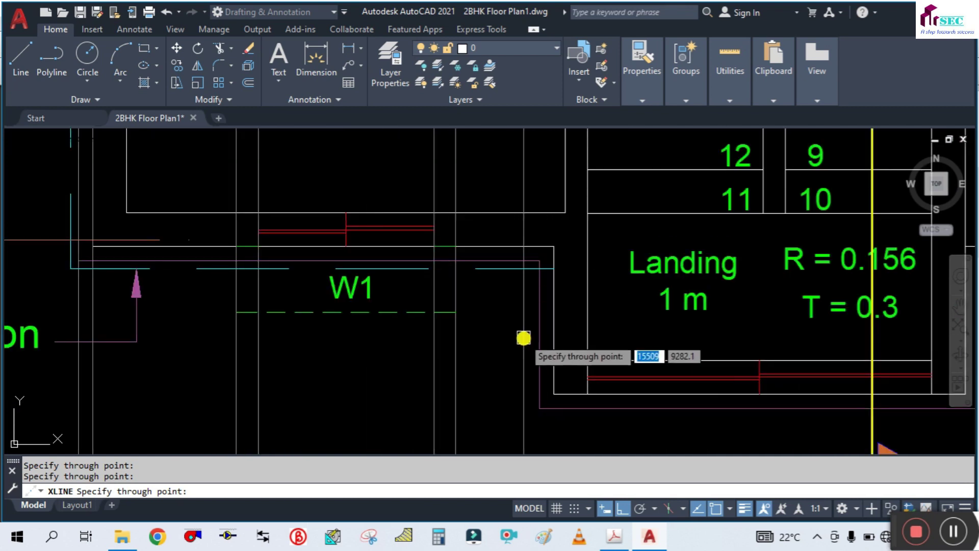
middle_drag(525, 338, 503, 289)
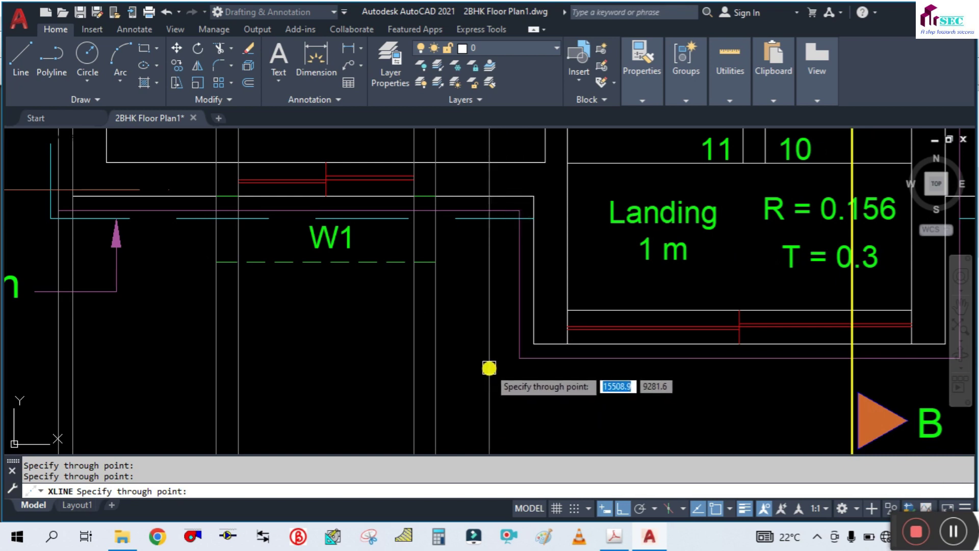
middle_drag(497, 367, 448, 351)
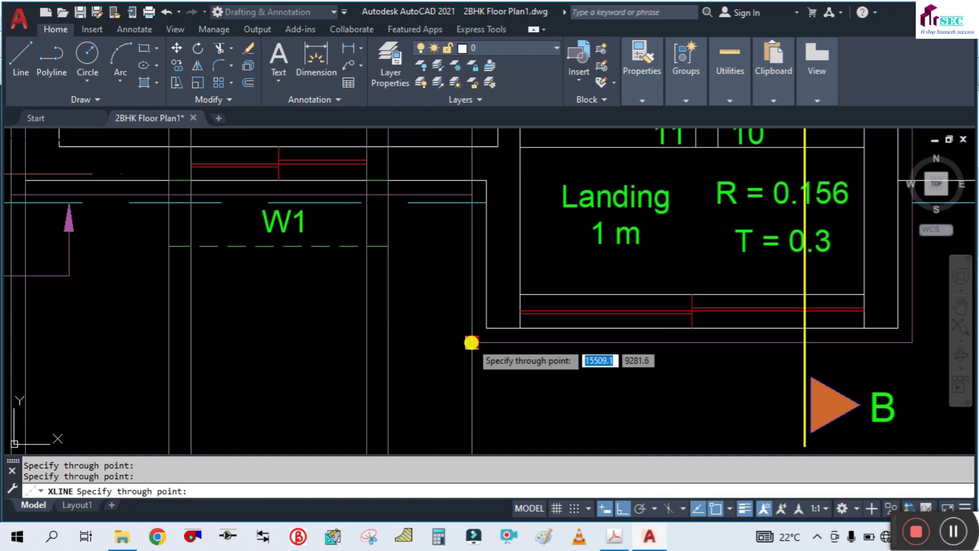
click(472, 339)
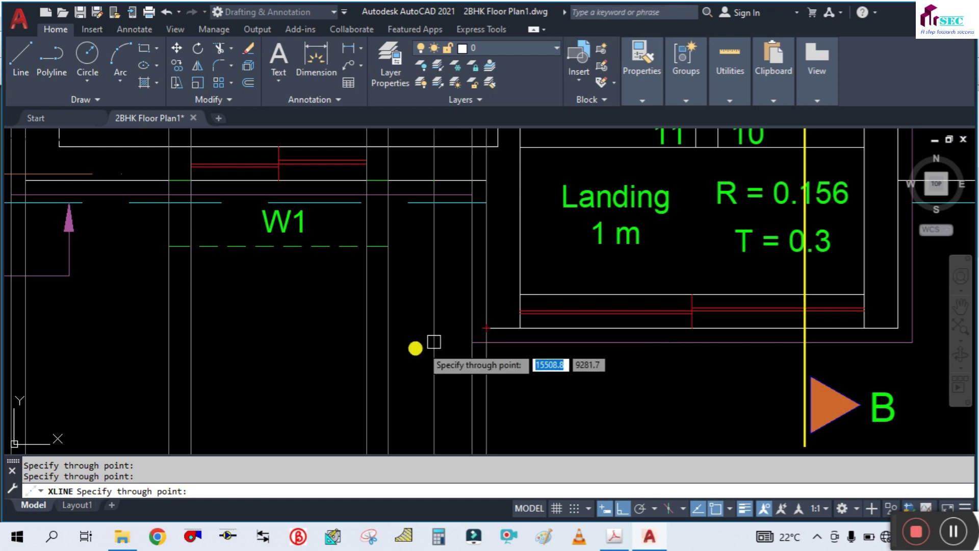
Add a vertical construction line through the parking corner and end the command.
scroll(448, 347, down, 5)
scroll(515, 350, up, 5)
scroll(350, 357, up, 2)
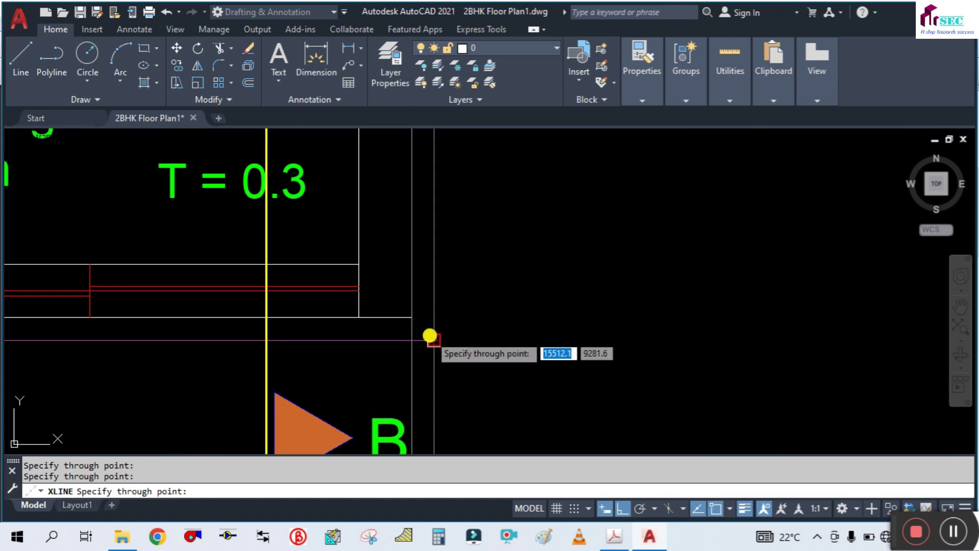
scroll(459, 354, down, 3)
scroll(504, 350, up, 4)
scroll(535, 332, down, 2)
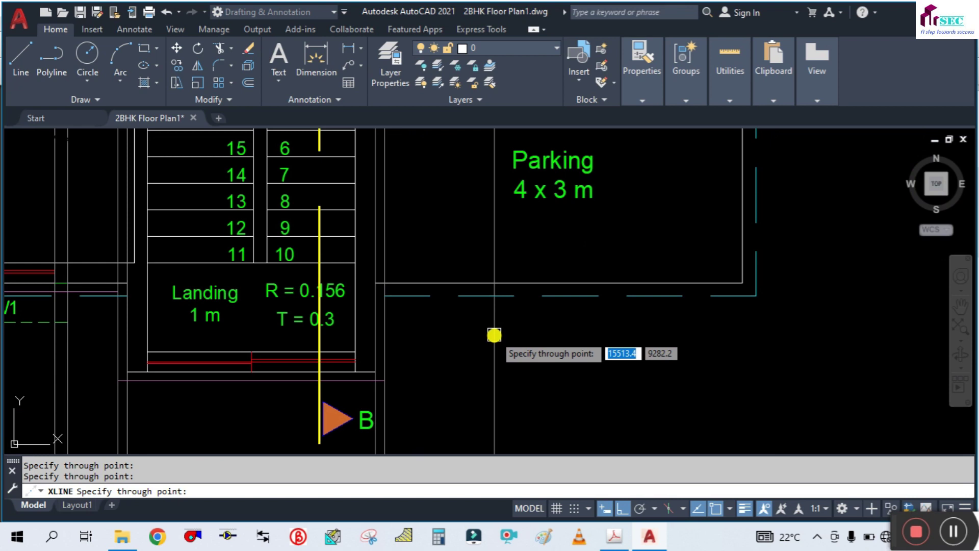
scroll(495, 335, down, 2)
middle_drag(757, 262, 721, 306)
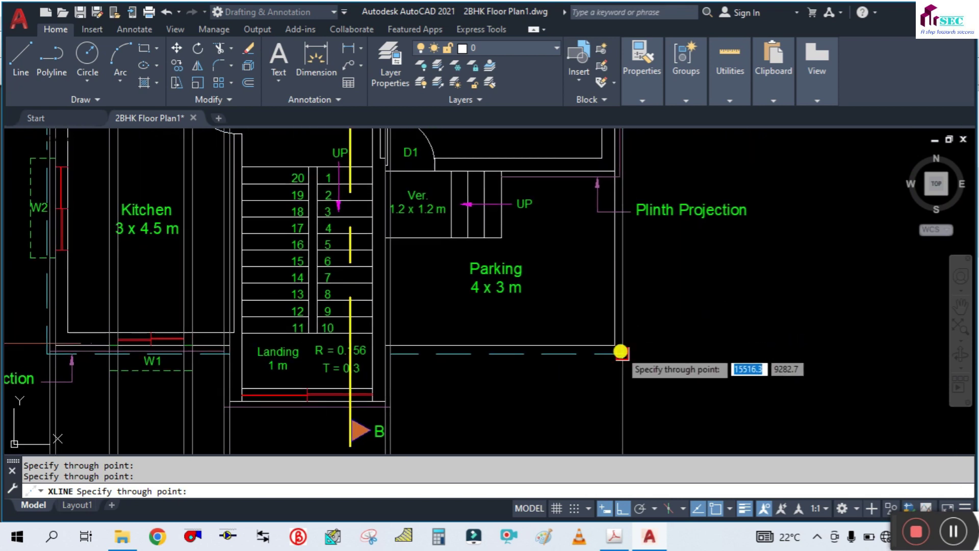
scroll(627, 343, up, 4)
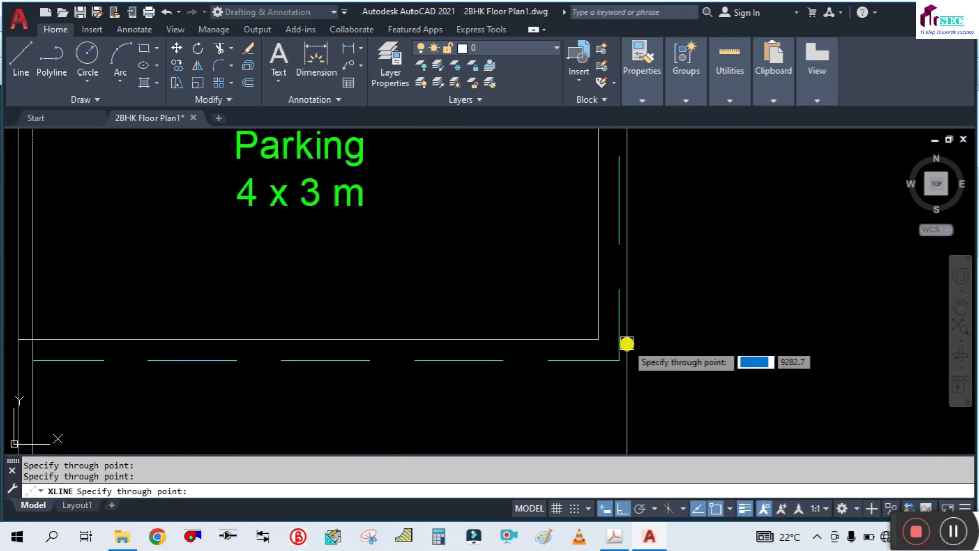
click(599, 338)
scroll(660, 315, down, 2)
middle_drag(678, 266, 649, 357)
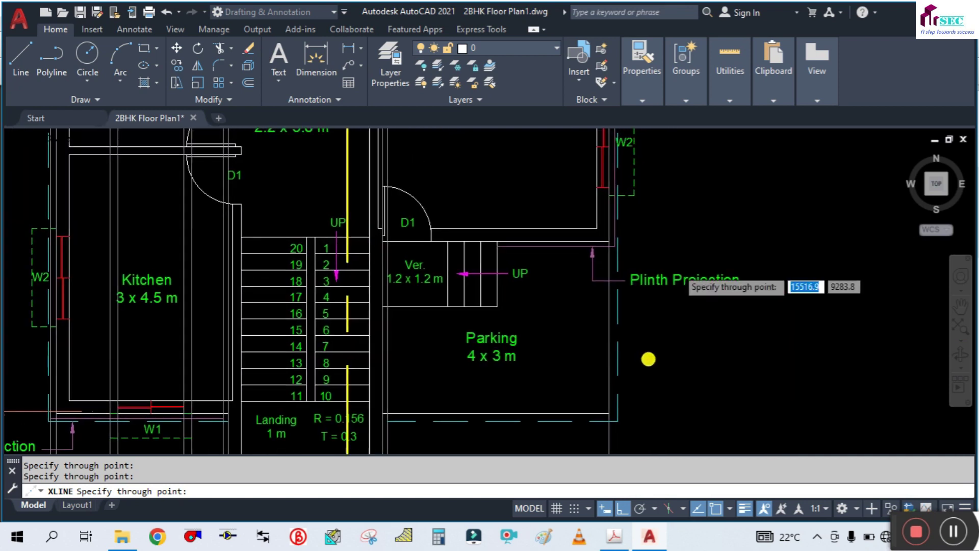
scroll(597, 240, up, 6)
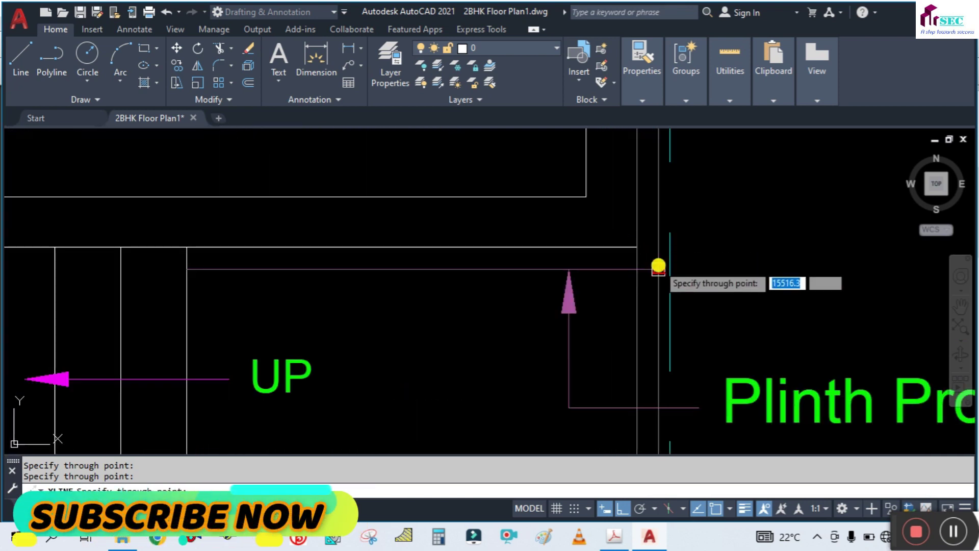
key(Escape)
scroll(620, 301, down, 4)
Place a horizontal construction line (XL, Hor) above the plan's top wall.
scroll(702, 274, down, 2)
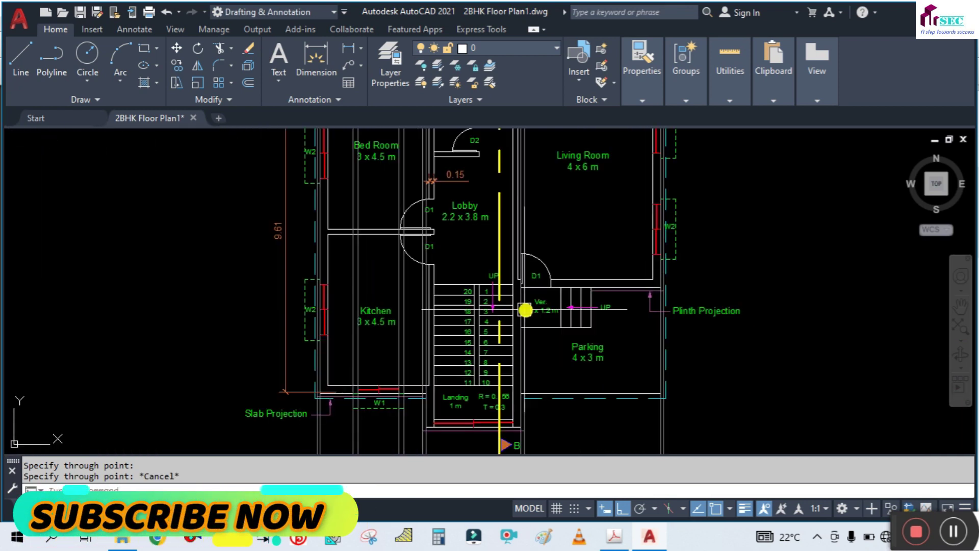
middle_drag(236, 271, 260, 367)
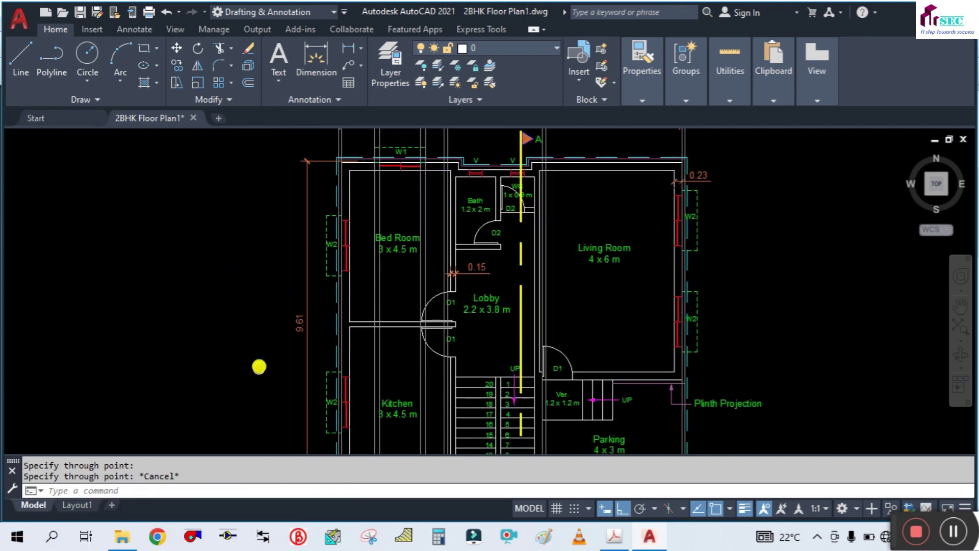
scroll(259, 367, down, 4)
scroll(316, 233, up, 4)
scroll(389, 255, up, 2)
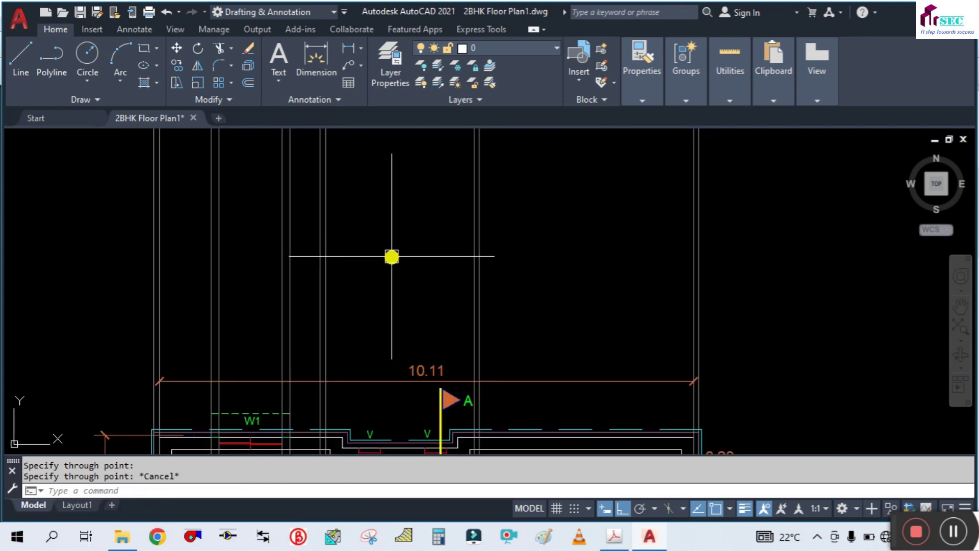
middle_drag(389, 258, 515, 230)
scroll(453, 243, down, 2)
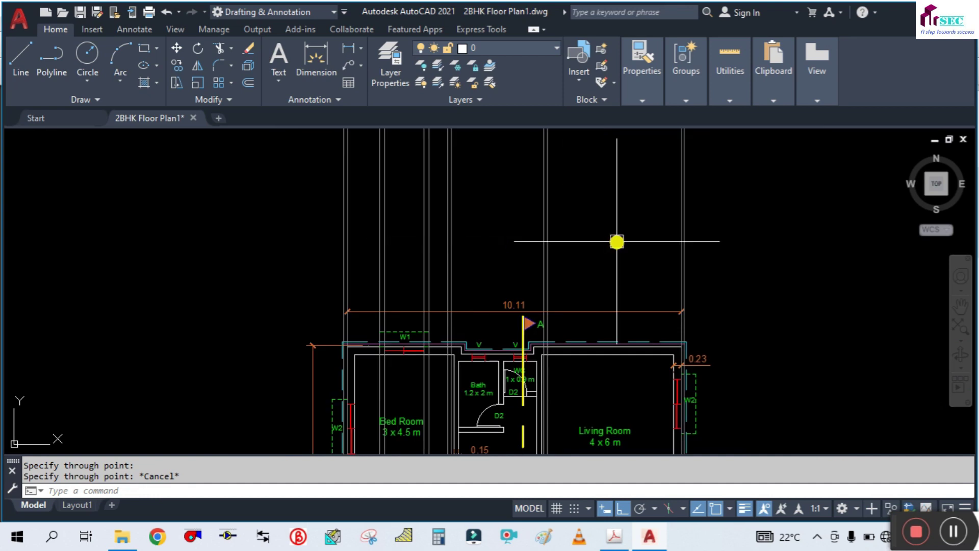
middle_drag(619, 243, 539, 260)
text(XL)
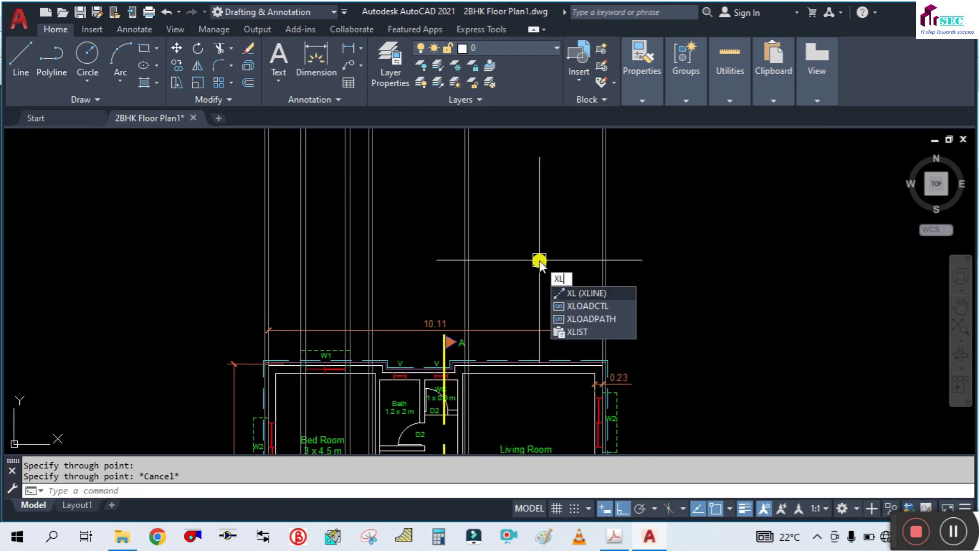
key(Return)
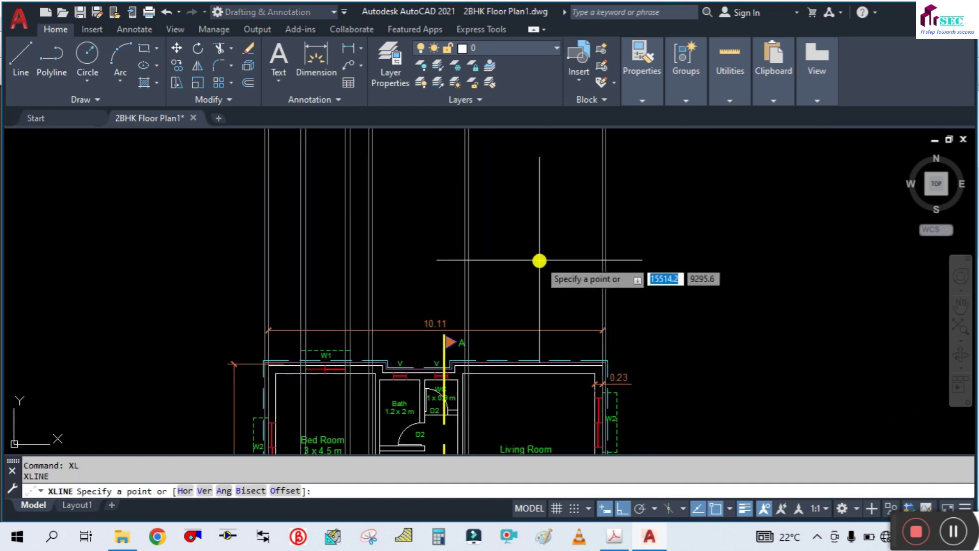
text(h)
key(Return)
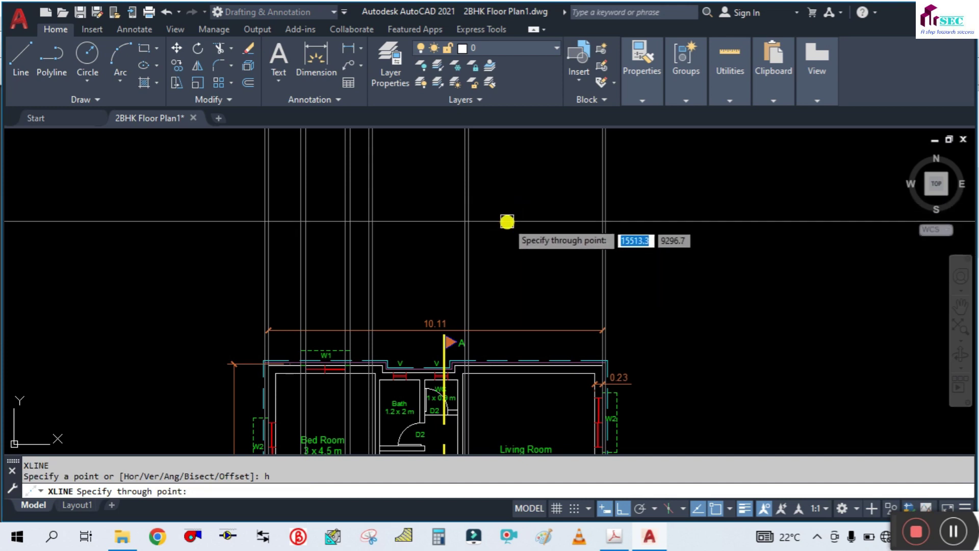
click(449, 220)
key(Escape)
scroll(485, 225, down, 4)
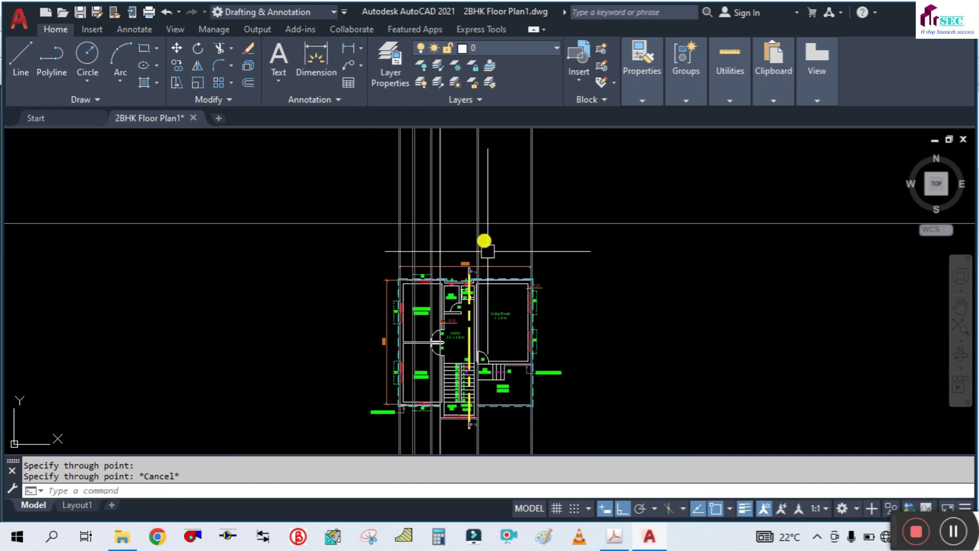
Check the Ground Level label in the elevation PDF, then return to the floor plan.
click(615, 538)
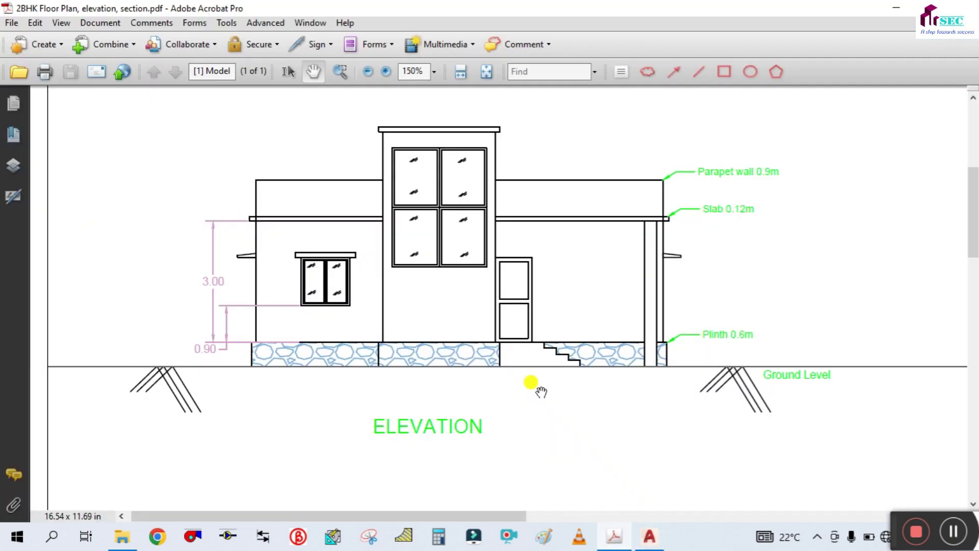
ctrl+scroll(214, 367, up, 3)
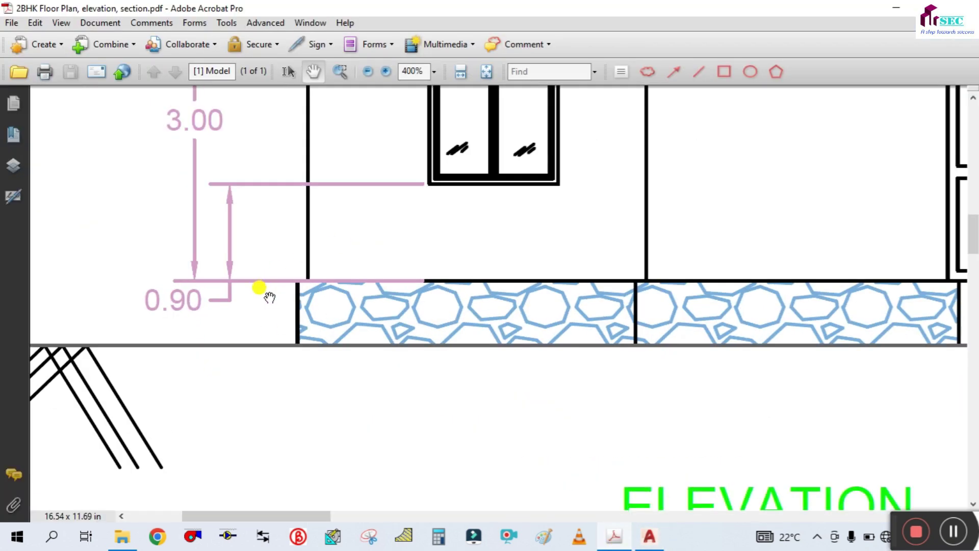
ctrl+scroll(269, 297, down, 2)
drag(897, 318, 709, 322)
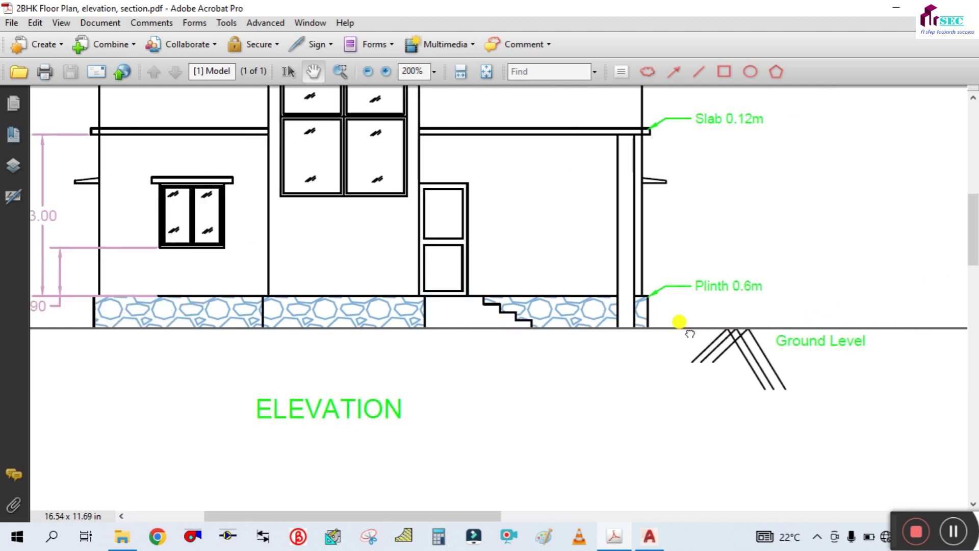
ctrl+scroll(721, 313, up, 2)
ctrl+scroll(722, 313, down, 2)
click(645, 535)
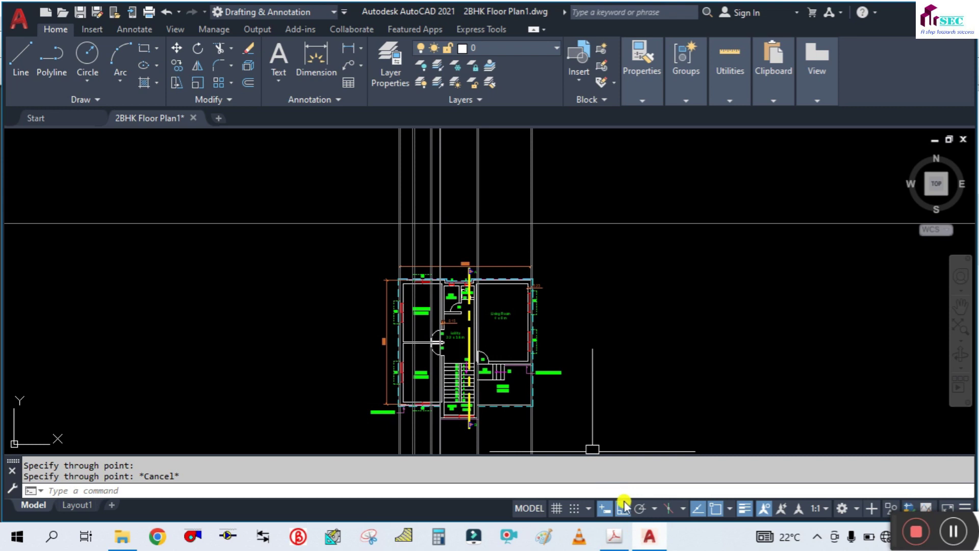
Offset the horizontal base line 0.6 upward to mark the plinth height.
scroll(487, 210, up, 4)
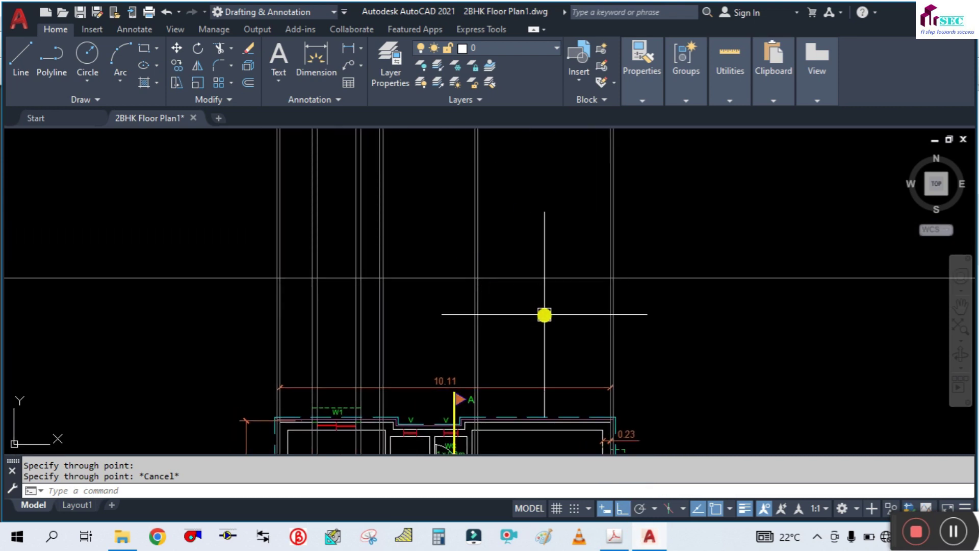
text(o)
key(Return)
text(0.6)
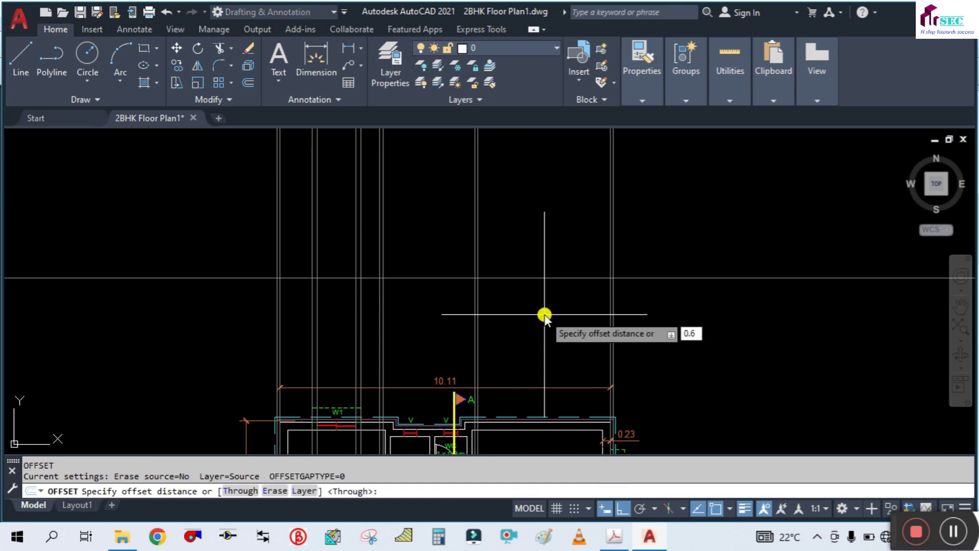
key(Return)
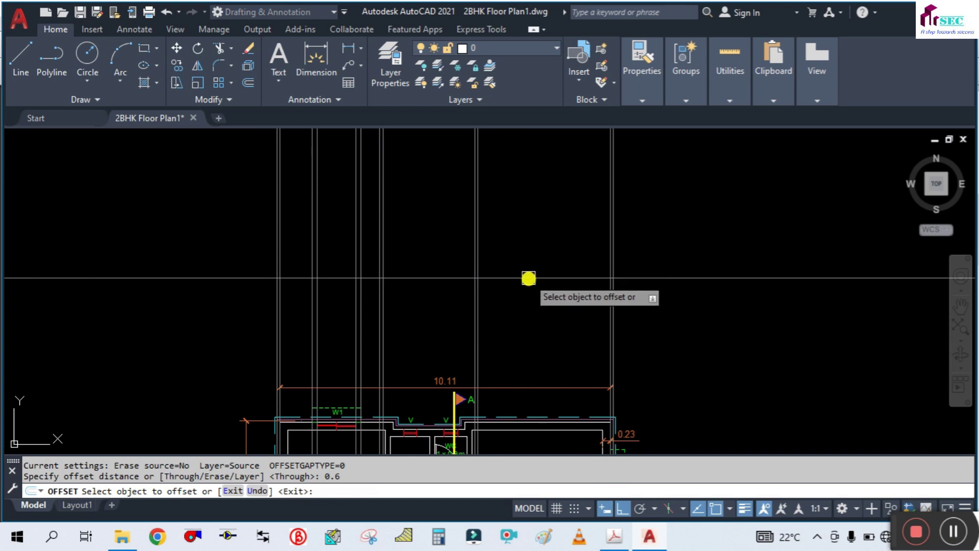
click(528, 278)
click(526, 226)
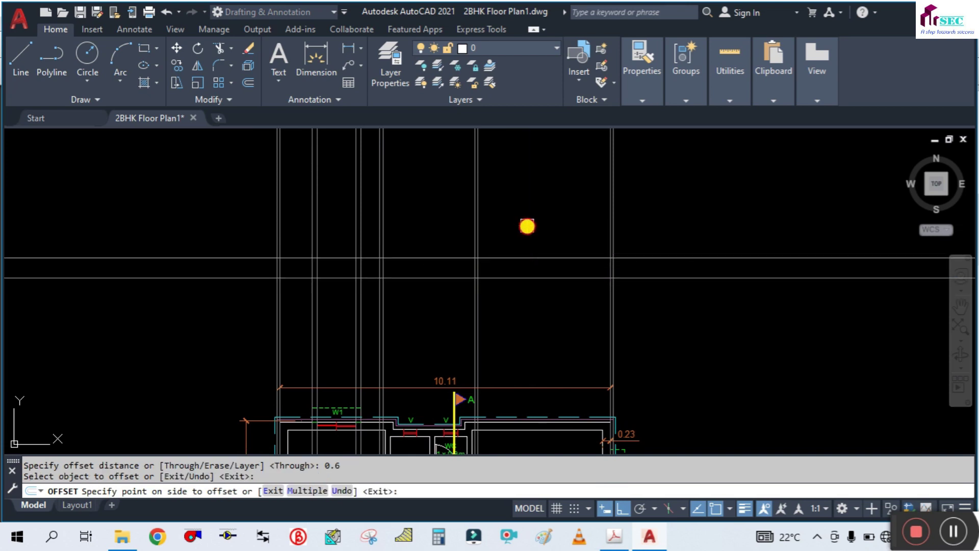
key(Escape)
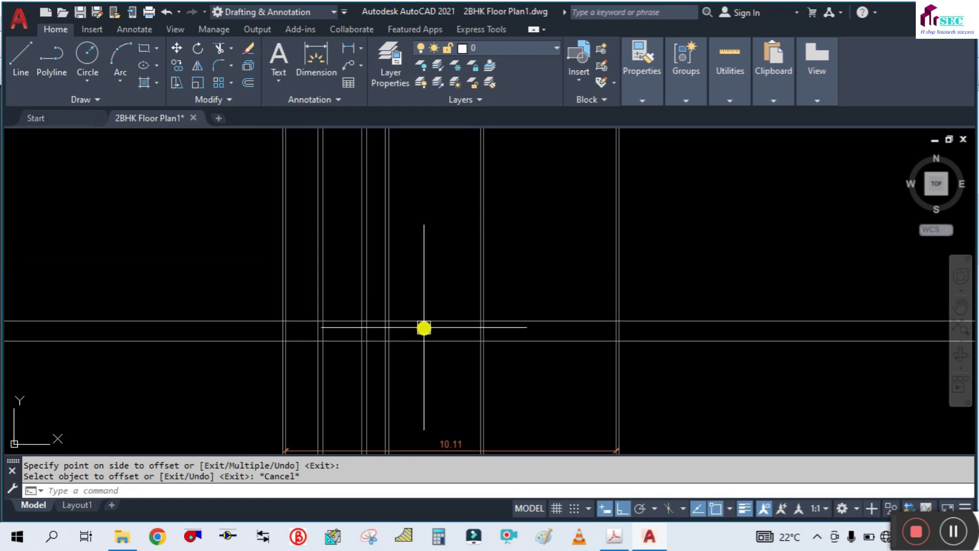
click(614, 537)
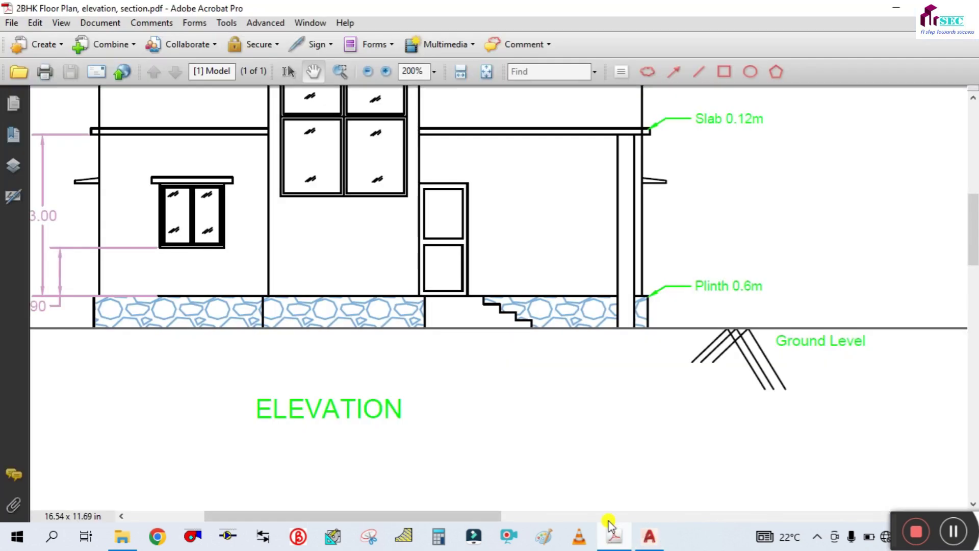
ctrl+scroll(131, 266, up, 2)
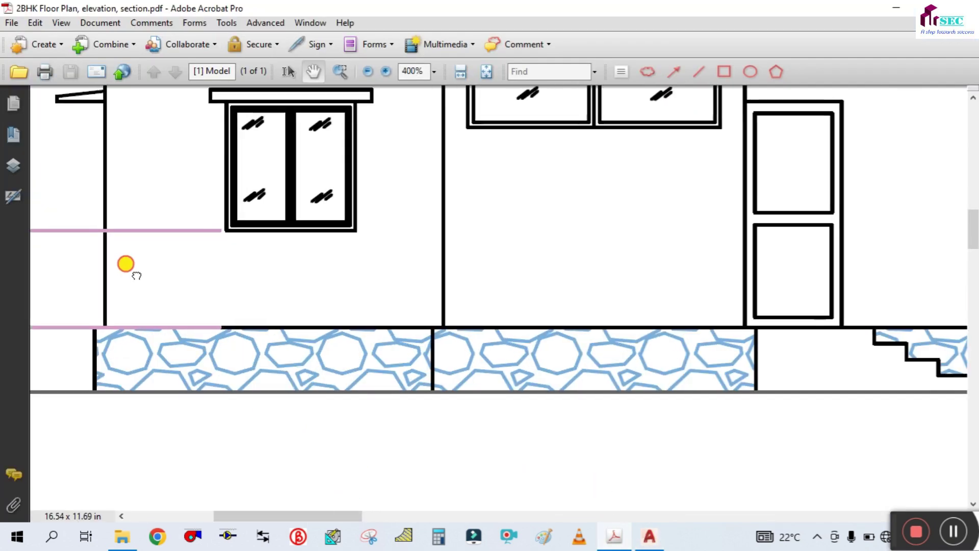
drag(136, 269, 440, 273)
ctrl+scroll(317, 332, up, 1)
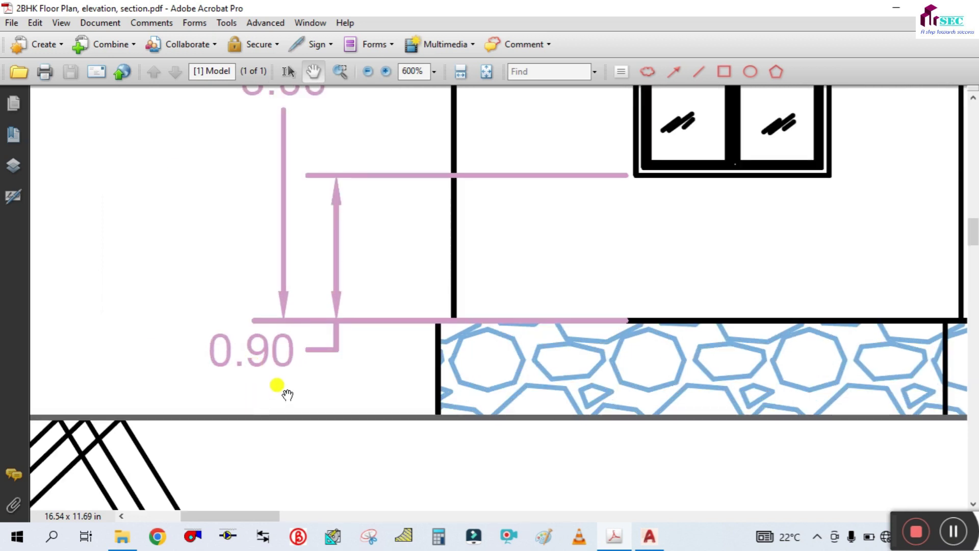
ctrl+scroll(256, 359, down, 1)
drag(398, 284, 338, 365)
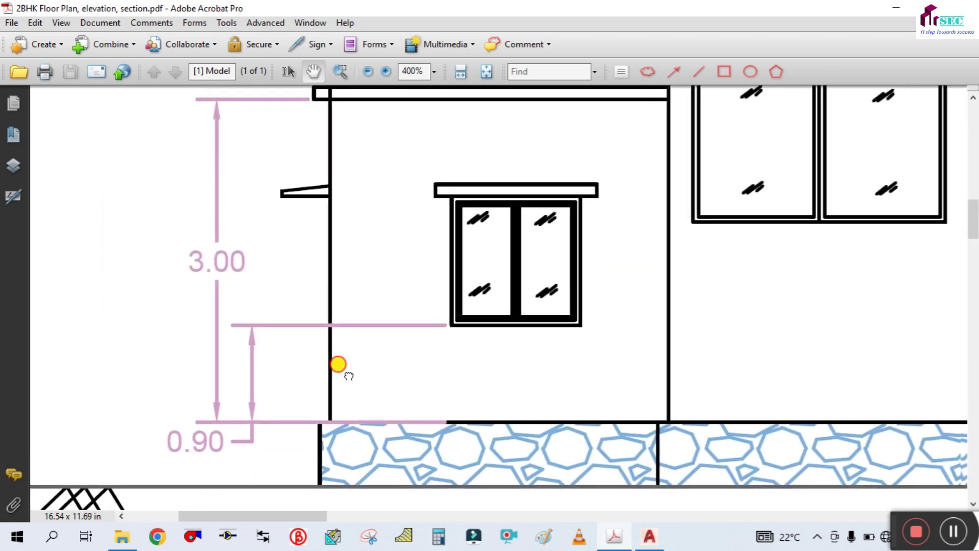
drag(413, 273, 263, 339)
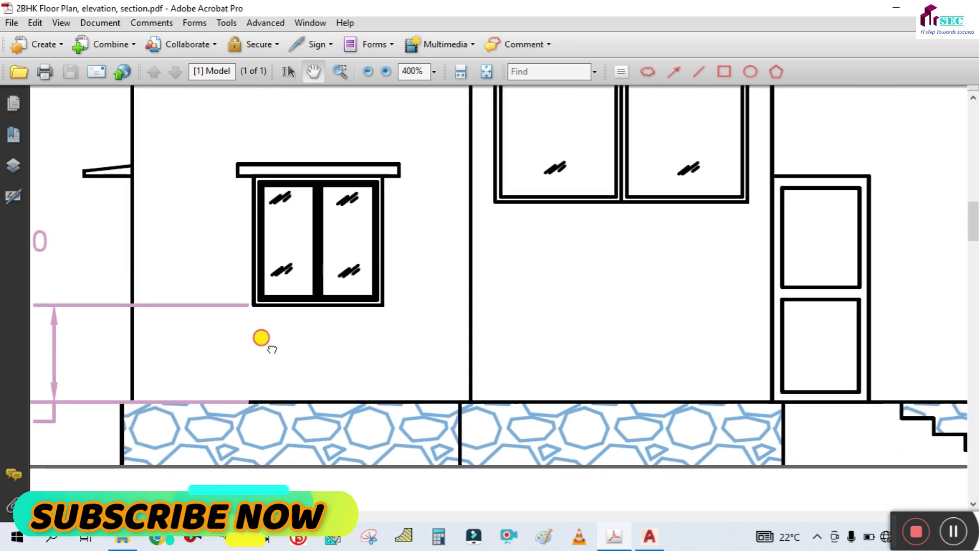
ctrl+scroll(266, 340, down, 1)
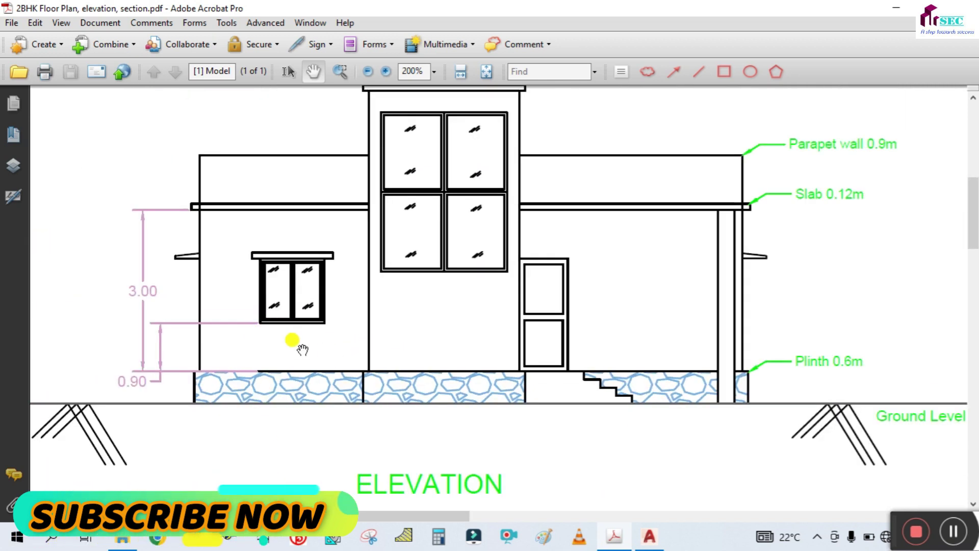
ctrl+scroll(298, 345, up, 1)
drag(295, 347, 383, 355)
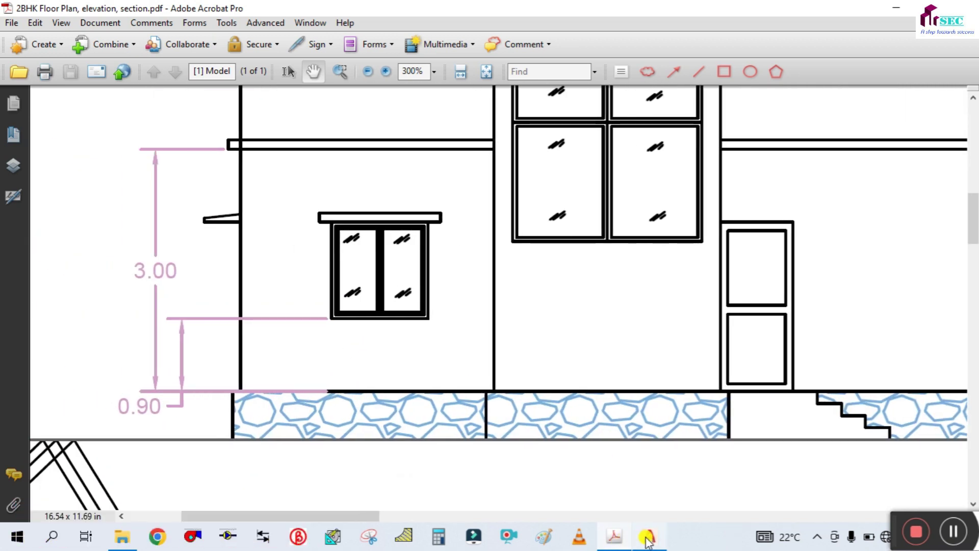
click(648, 538)
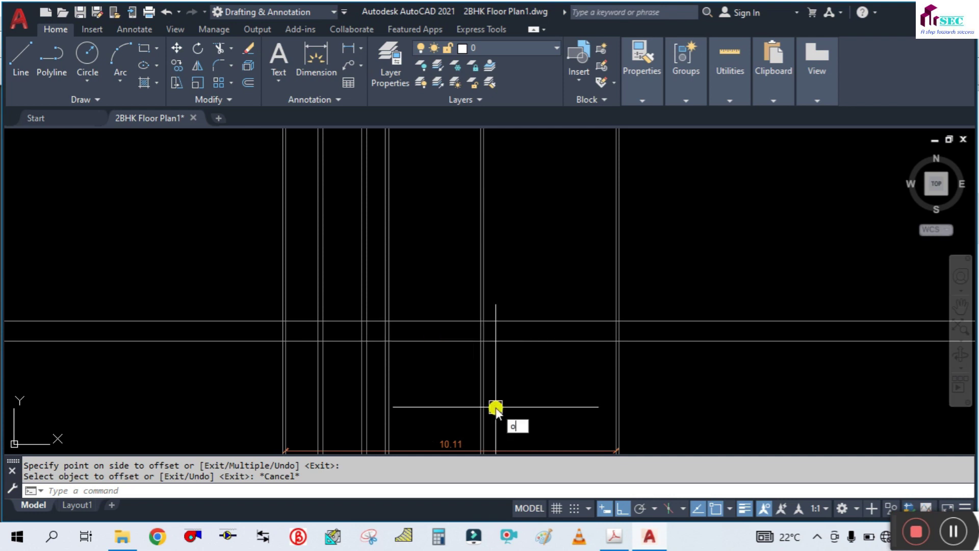
Offset the plinth line 0.9 upward for the window sill.
key(Return)
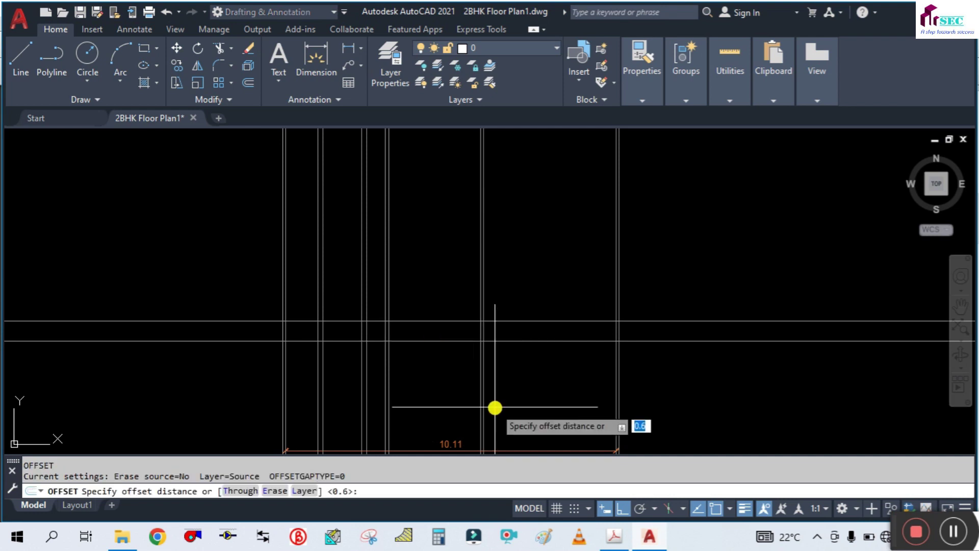
text(0.9)
key(Return)
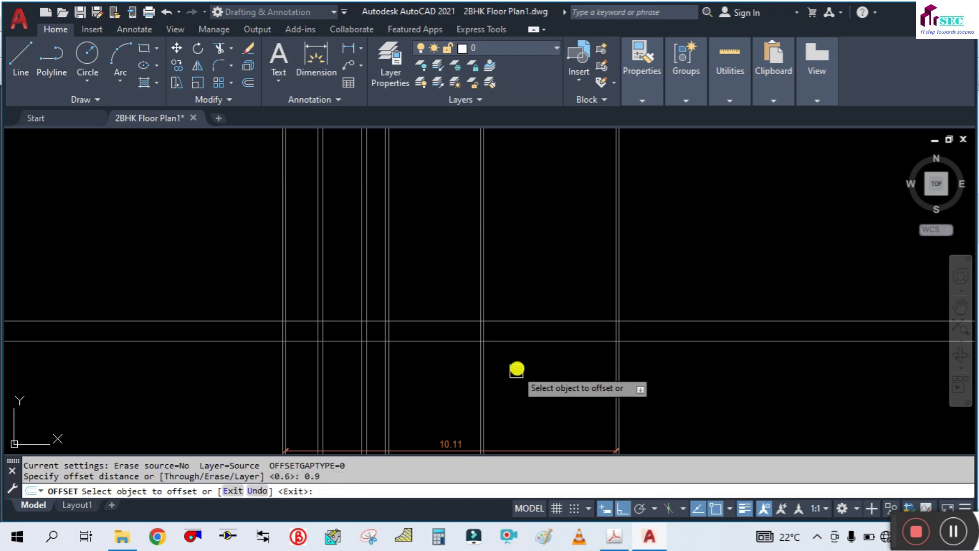
click(531, 321)
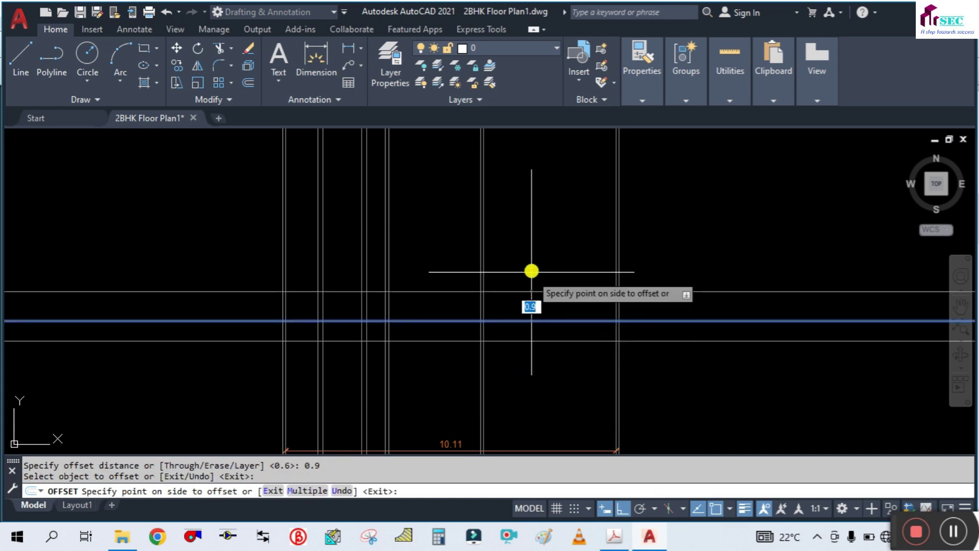
click(532, 244)
Copy the new sill line 2.1 above it and end offsetting.
scroll(416, 282, up, 2)
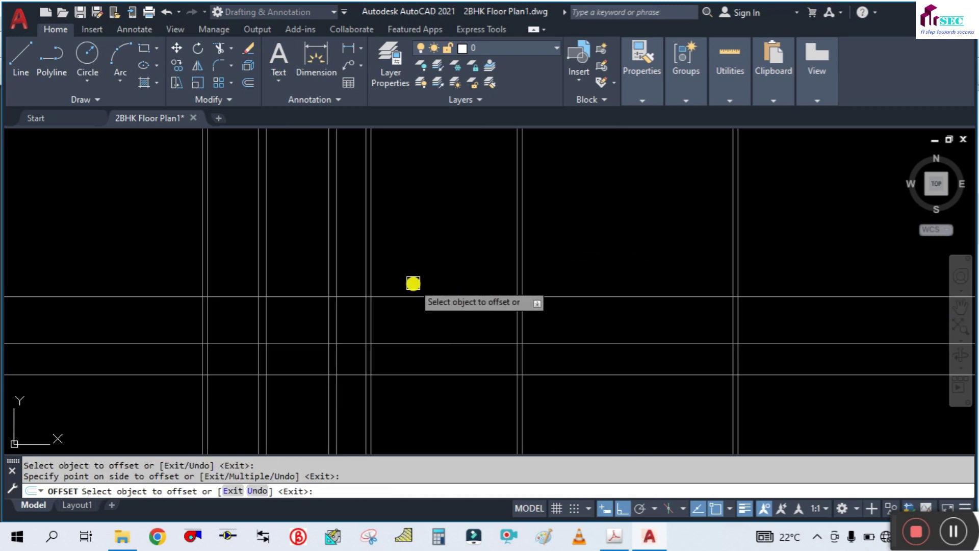
click(427, 296)
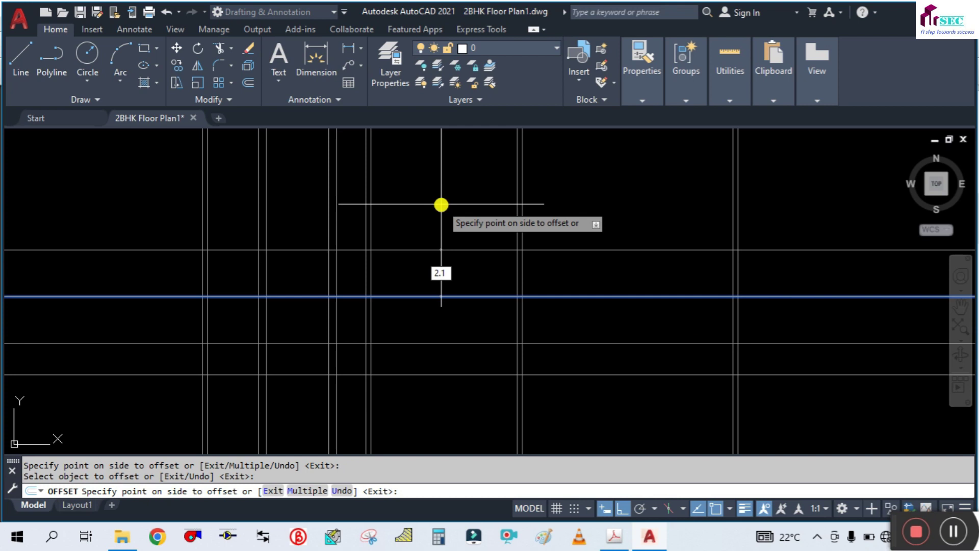
key(Return)
key(Escape)
scroll(444, 206, down, 2)
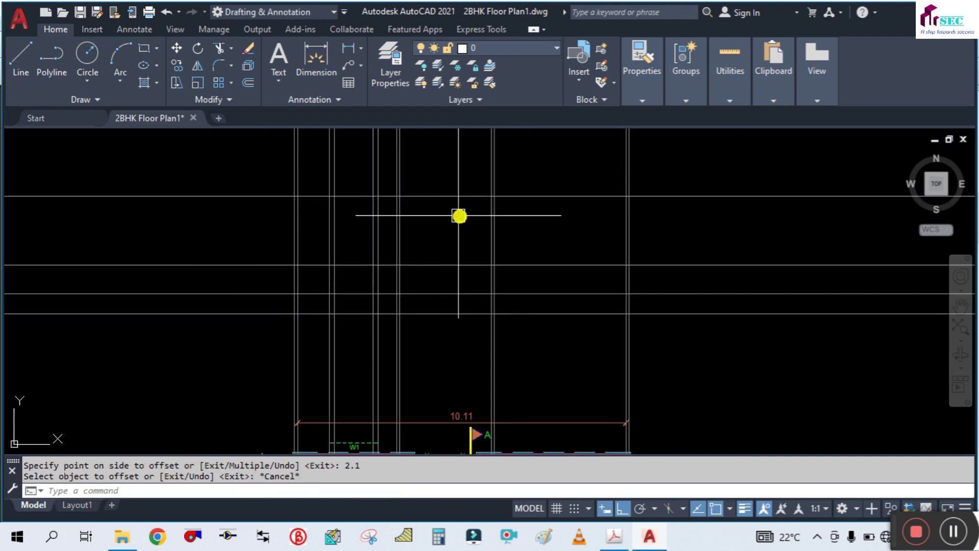
scroll(451, 216, down, 2)
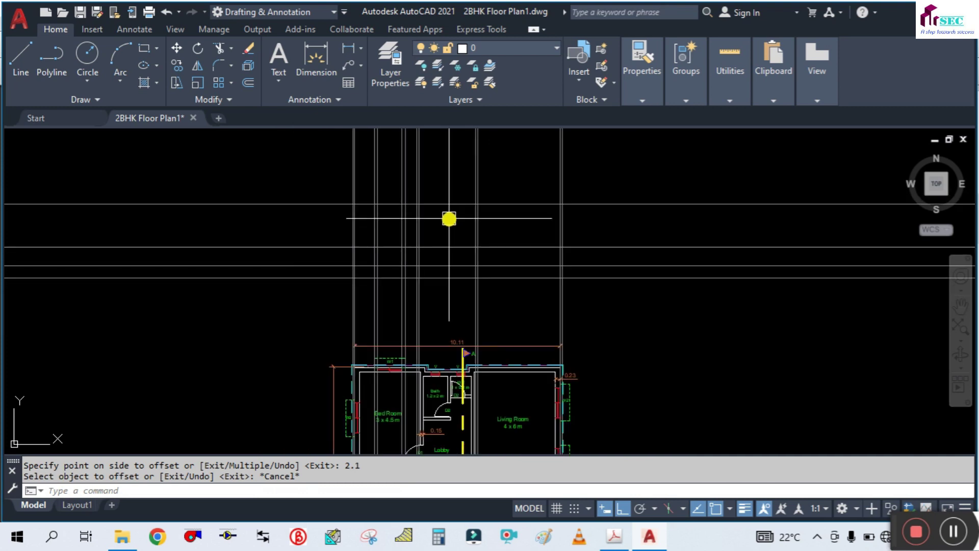
scroll(449, 219, up, 2)
scroll(449, 220, down, 2)
scroll(457, 252, up, 1)
scroll(508, 321, down, 1)
click(614, 535)
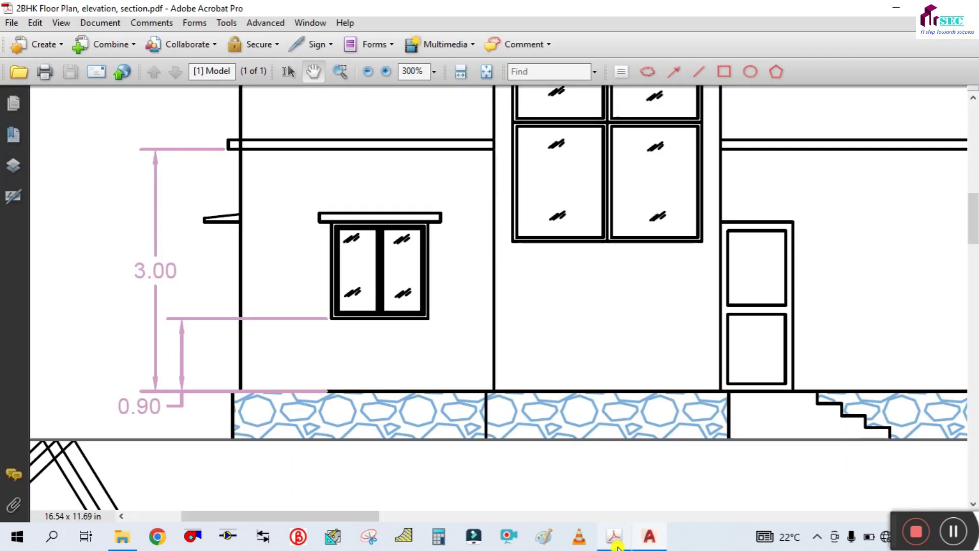
drag(557, 298, 297, 308)
ctrl+scroll(332, 303, down, 2)
ctrl+scroll(494, 302, down, 1)
ctrl+scroll(478, 304, up, 1)
ctrl+scroll(489, 312, up, 1)
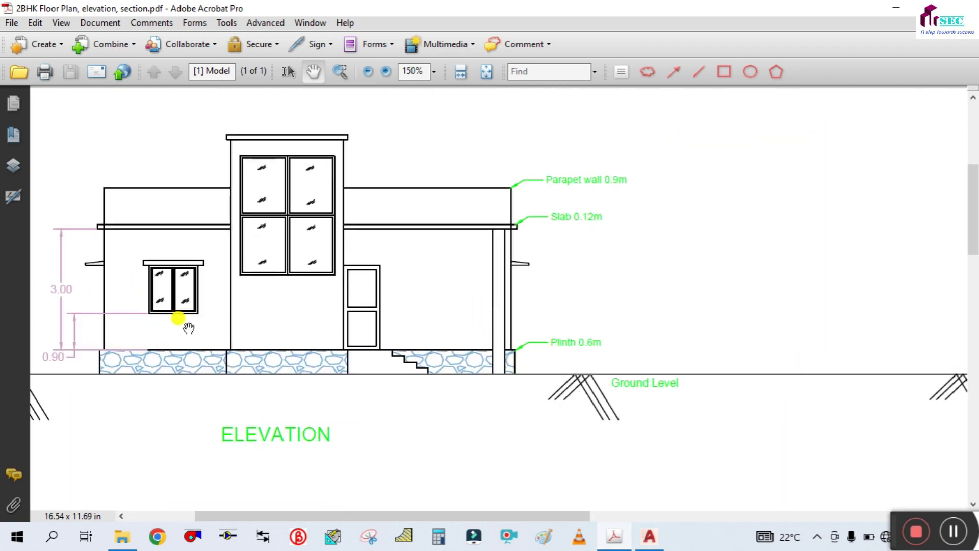
ctrl+scroll(98, 337, up, 1)
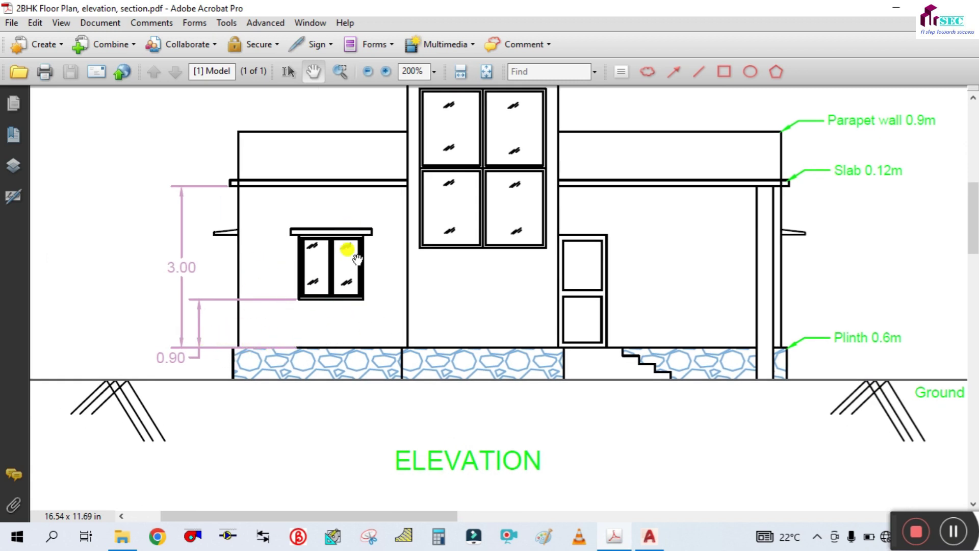
mouse_move(371, 309)
mouse_down()
mouse_move(289, 306)
mouse_move(324, 310)
mouse_up()
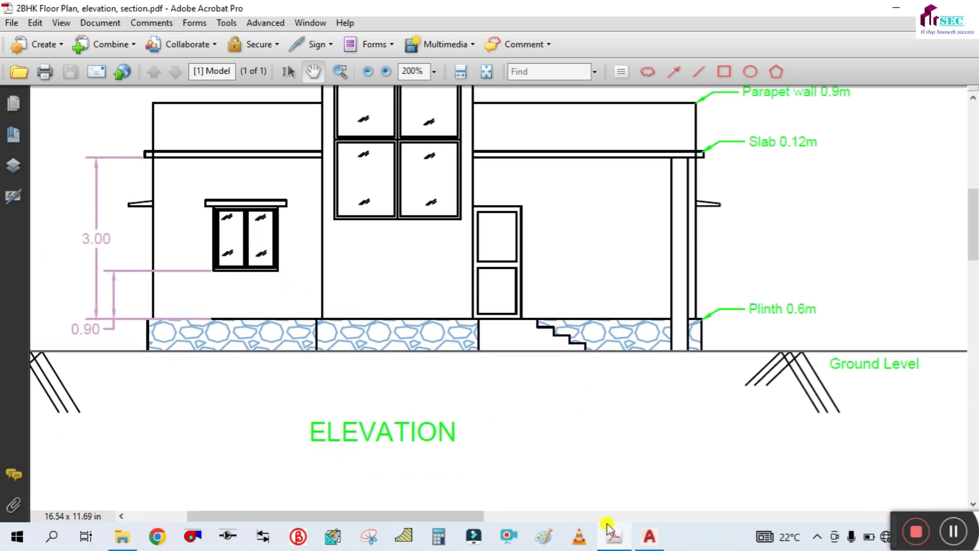
click(644, 542)
Delete the misplaced horizontal line and offset the sill line 2.1 upward.
scroll(464, 266, up, 2)
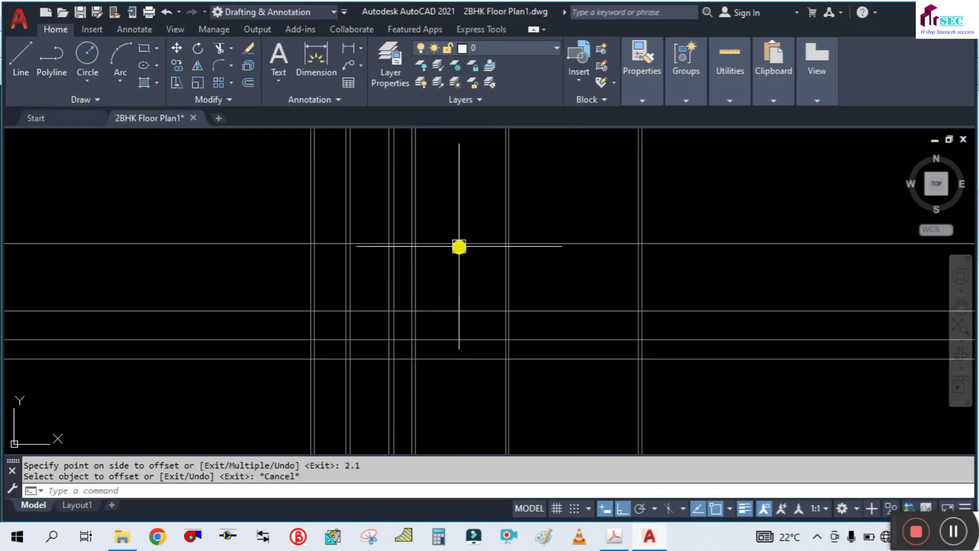
click(459, 243)
key(Return)
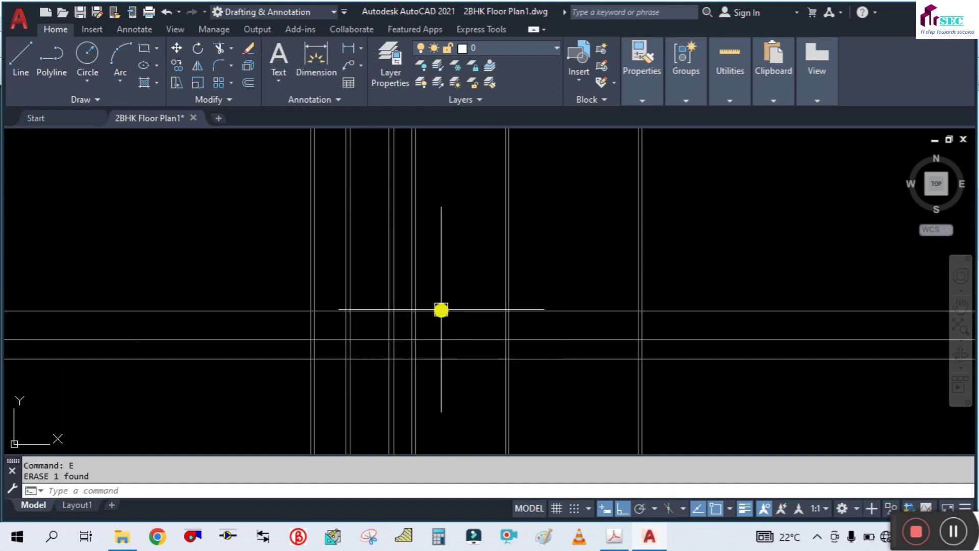
text(o)
key(Return)
text(2)
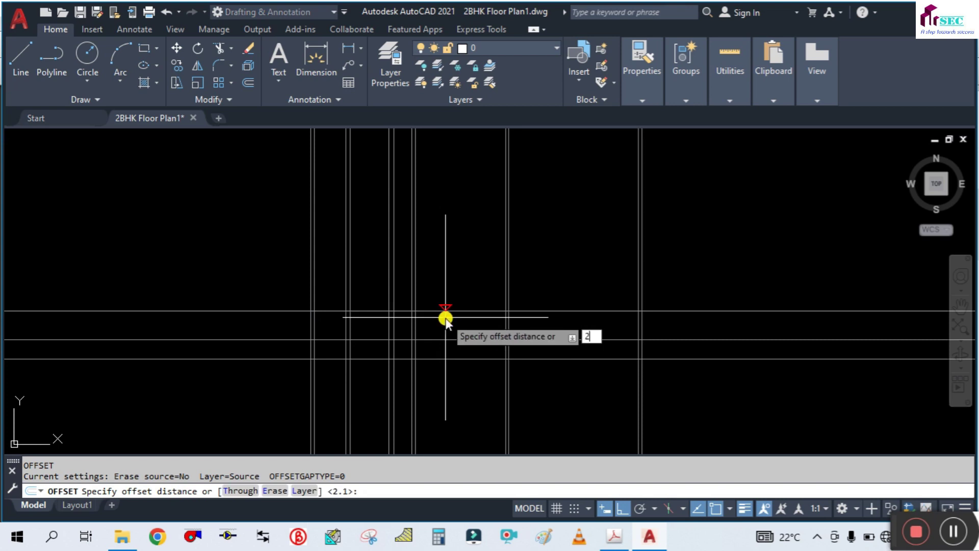
text(.1)
key(Return)
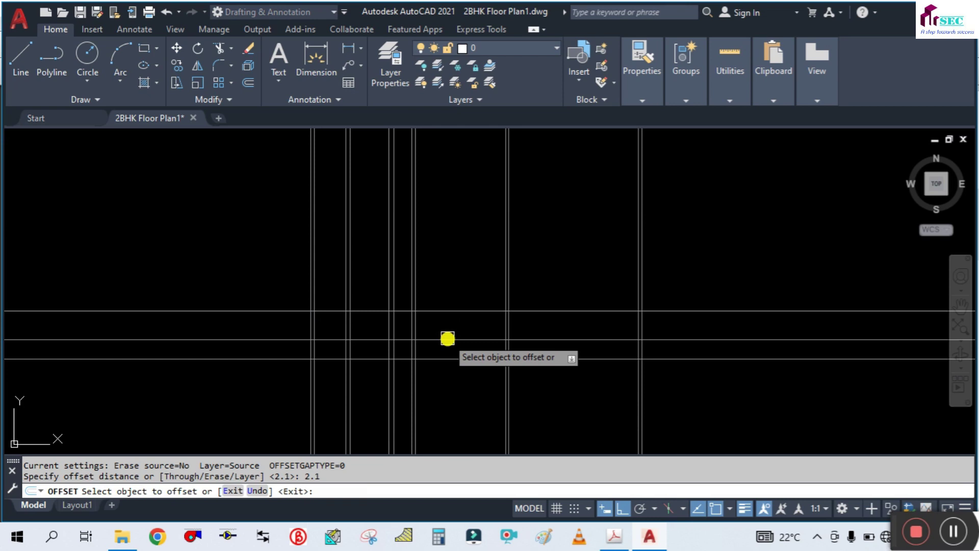
click(447, 338)
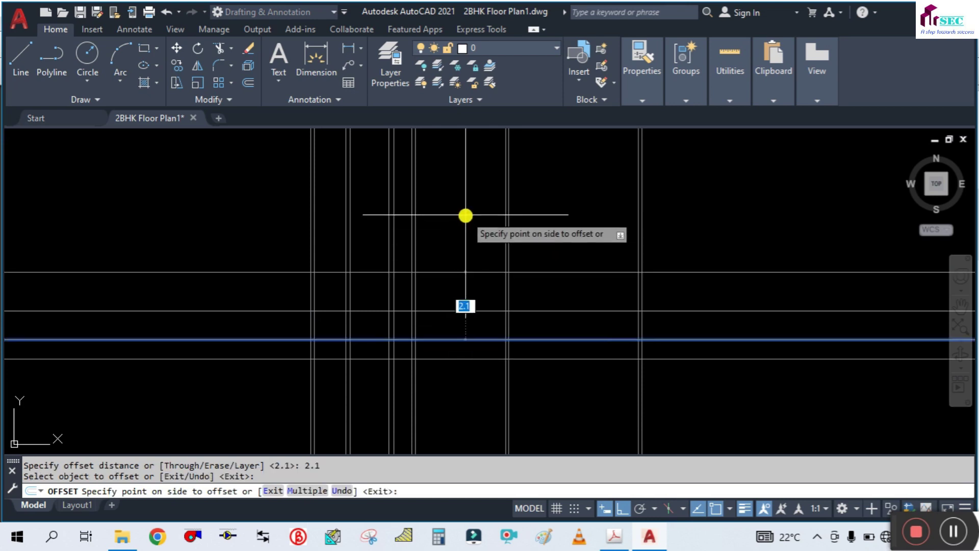
click(465, 215)
Offset another horizontal line 0.1 upward and end the command.
scroll(429, 270, up, 1)
scroll(449, 267, down, 1)
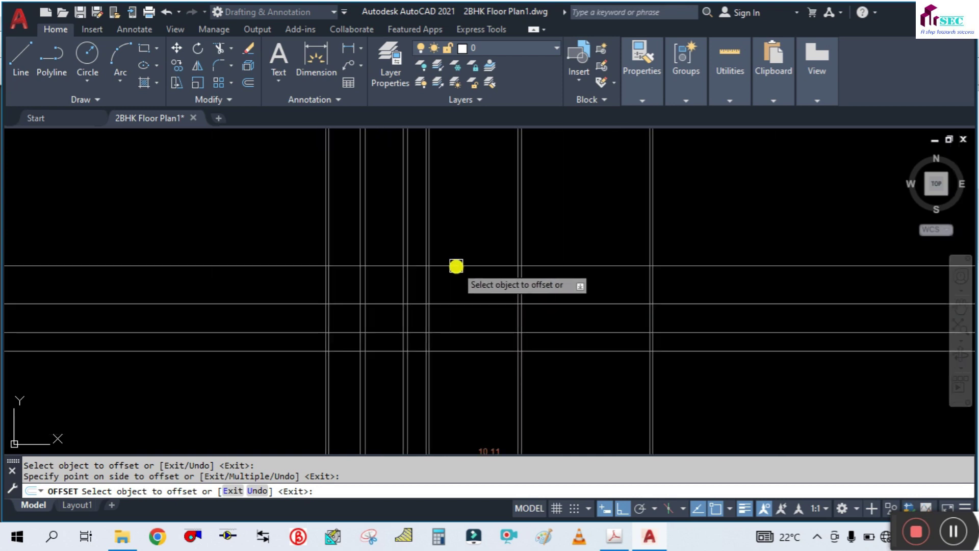
scroll(456, 266, up, 1)
scroll(456, 266, up, 1)
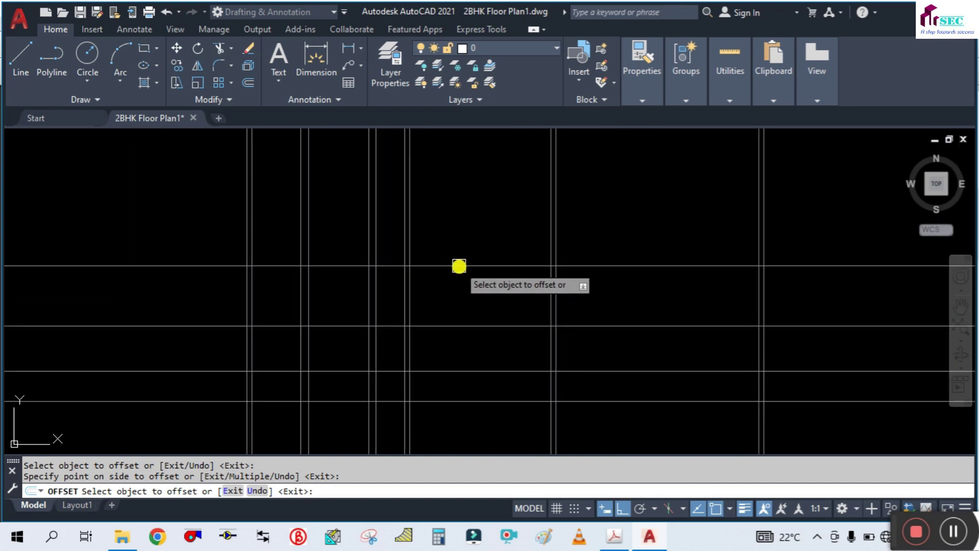
click(459, 266)
text(0.1)
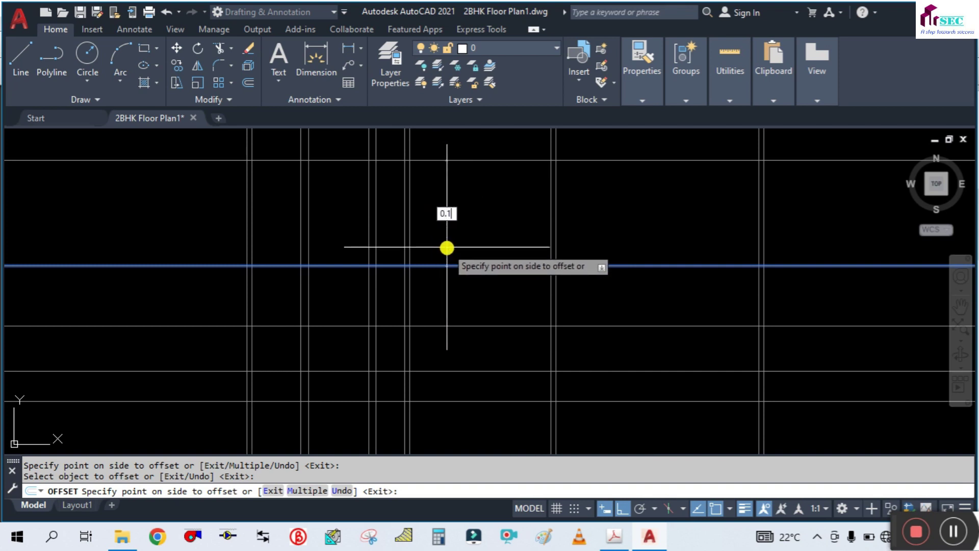
click(447, 248)
scroll(437, 252, up, 1)
scroll(439, 276, up, 1)
scroll(446, 286, up, 1)
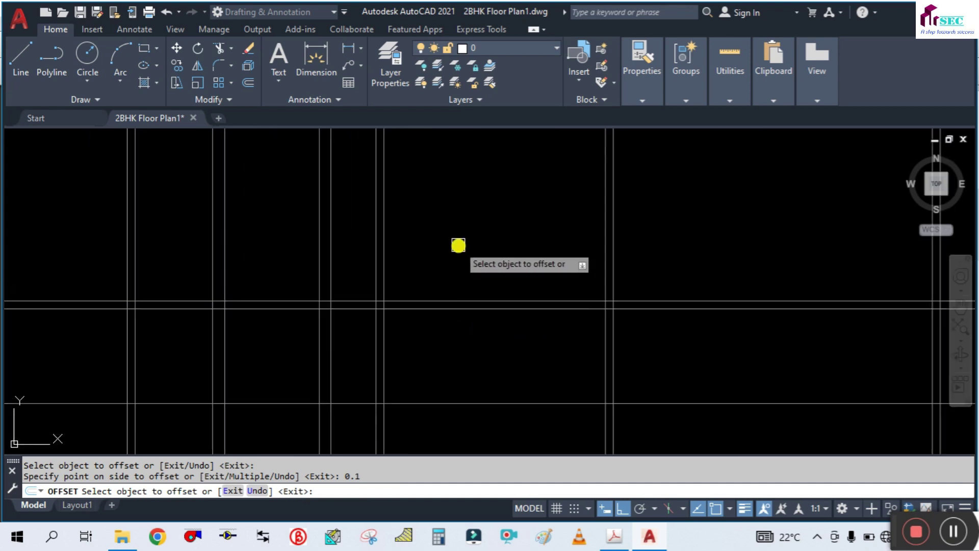
key(Escape)
scroll(458, 245, down, 1)
scroll(460, 271, down, 1)
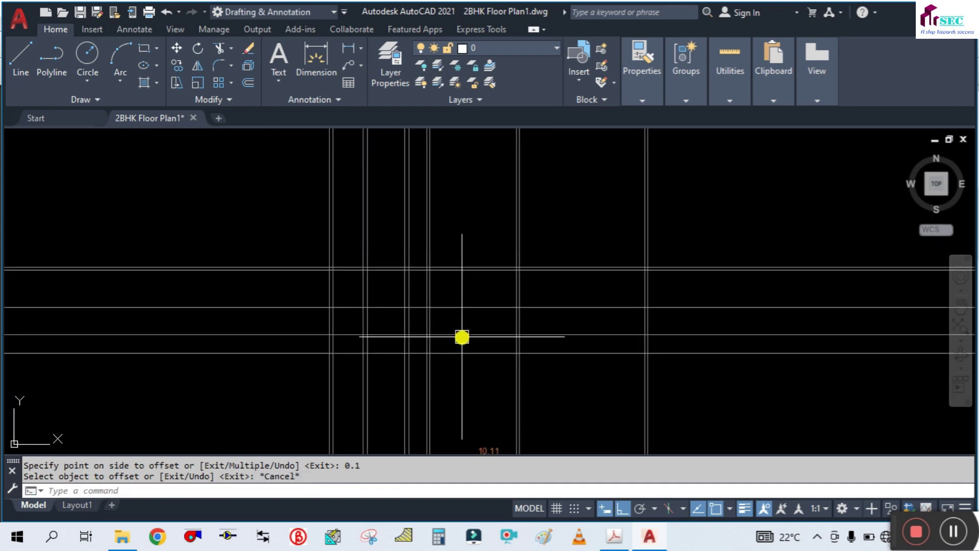
click(637, 536)
Read the Section A-B heights (0.60, 1.50, 3.00, 2.10) in the PDF, then return to AutoCAD.
mouse_move(619, 309)
mouse_down()
mouse_move(465, 300)
mouse_move(332, 274)
mouse_up()
ctrl+scroll(333, 274, down, 4)
drag(651, 267, 422, 191)
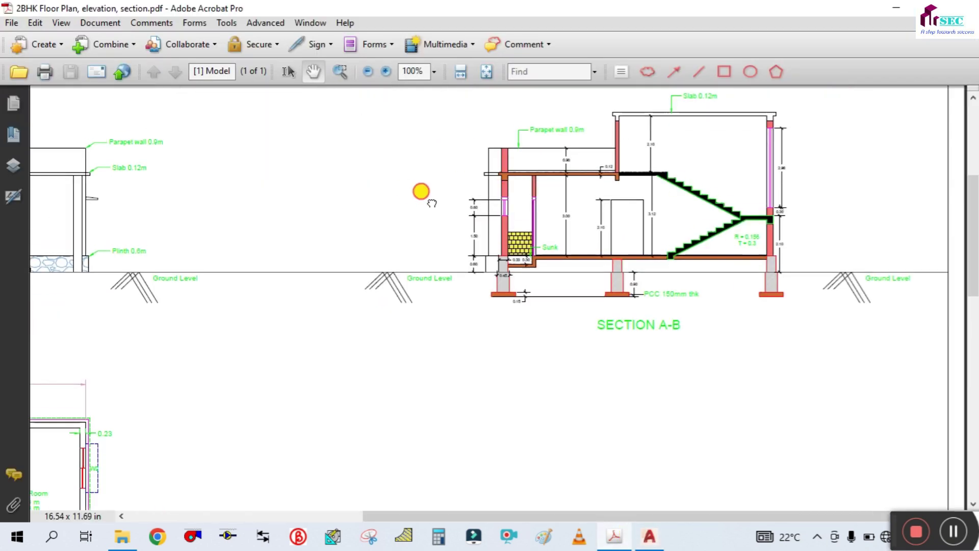
ctrl+scroll(612, 158, up, 2)
ctrl+scroll(485, 194, up, 2)
ctrl+scroll(480, 194, up, 2)
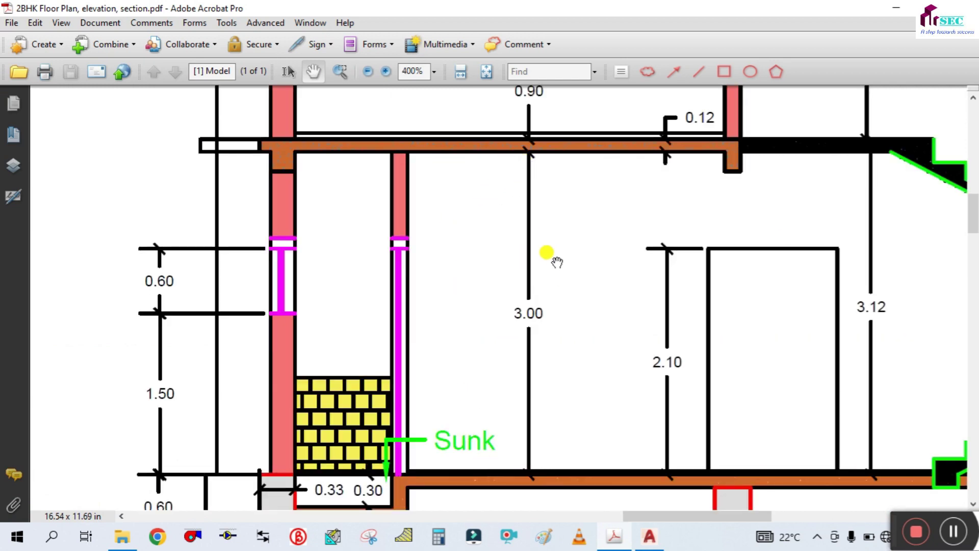
ctrl+scroll(556, 261, down, 1)
drag(195, 314, 528, 261)
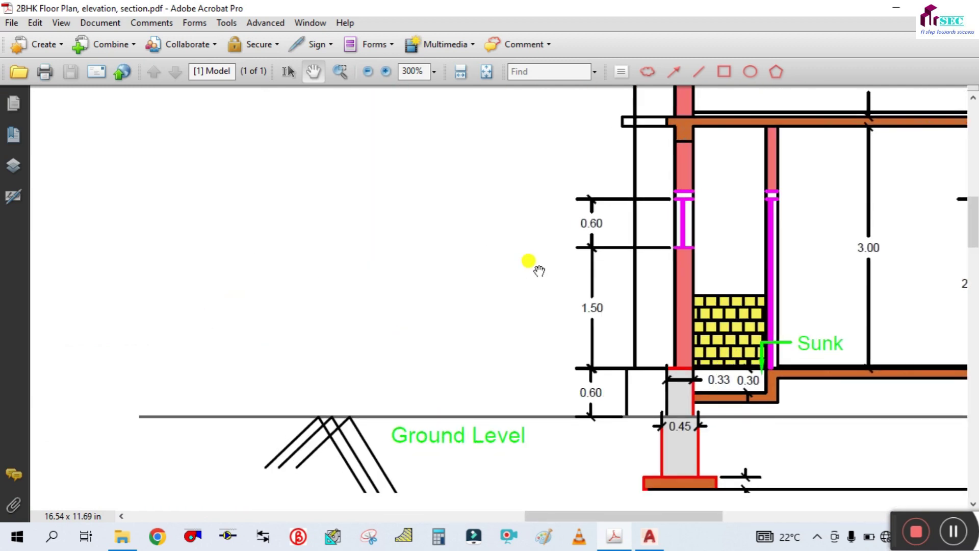
ctrl+scroll(479, 304, down, 4)
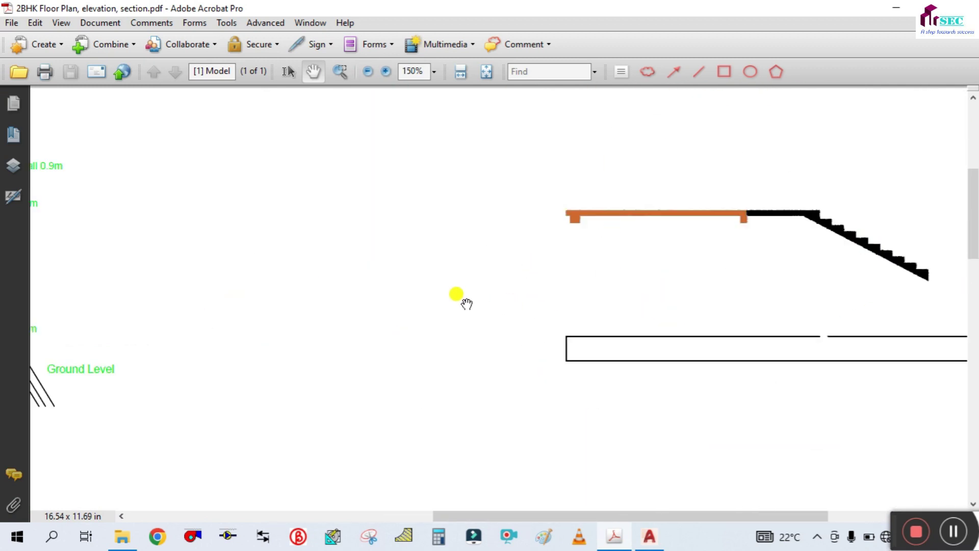
ctrl+scroll(720, 301, up, 2)
ctrl+scroll(719, 314, up, 2)
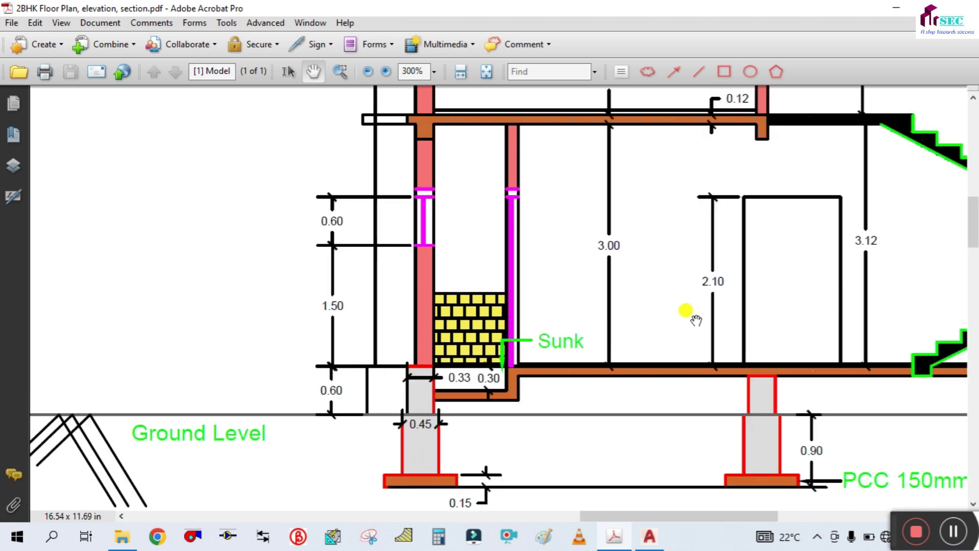
ctrl+scroll(670, 316, down, 4)
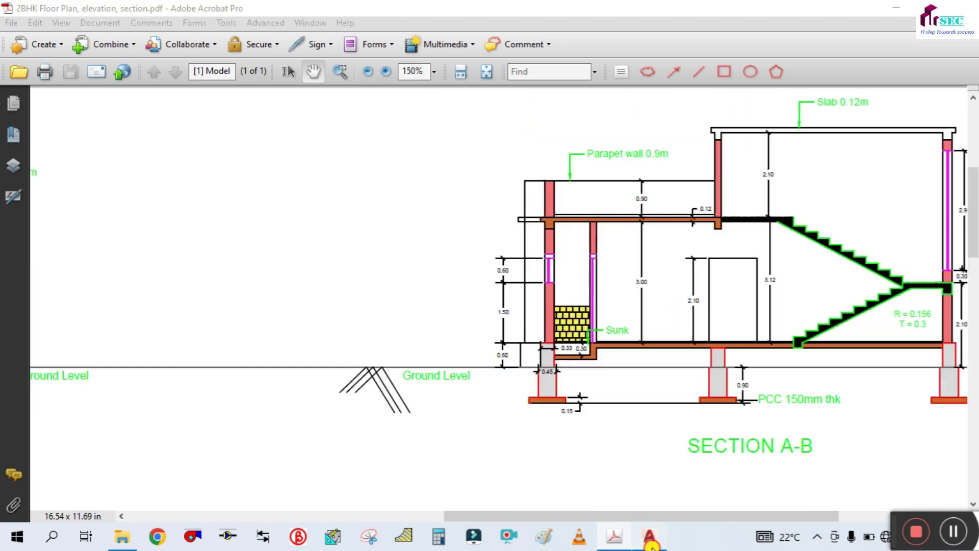
key(alt+Tab)
scroll(479, 312, up, 2)
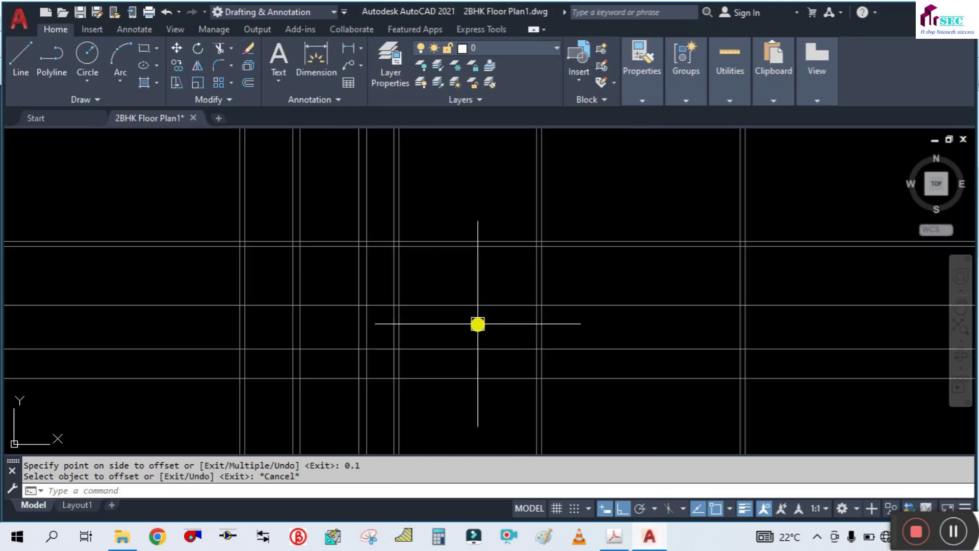
Offset the horizontal base line 3 units upward for the wall height.
key(Return)
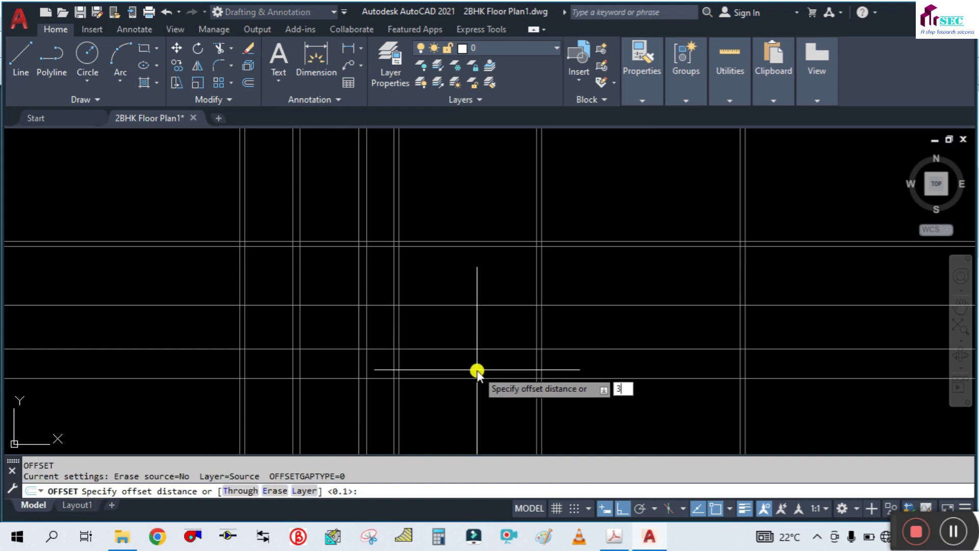
key(Return)
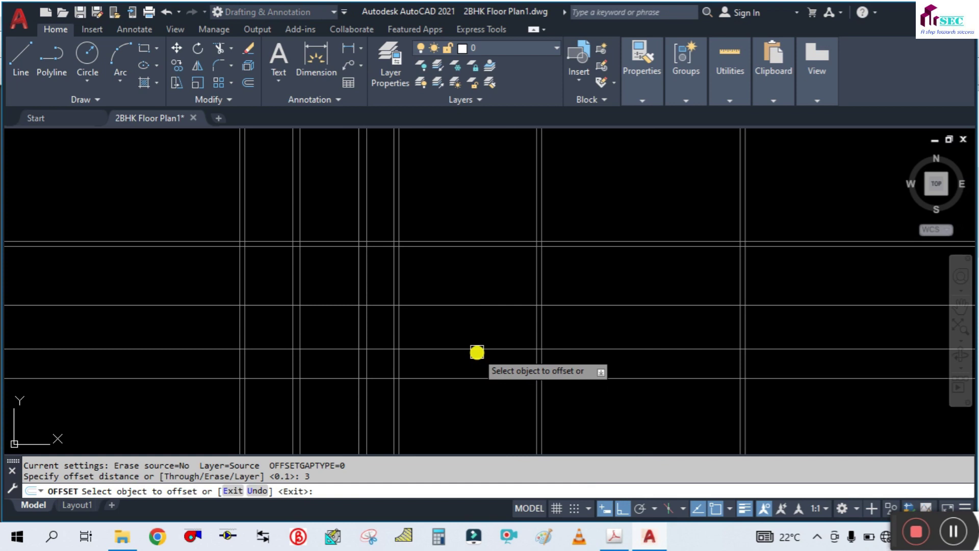
click(477, 350)
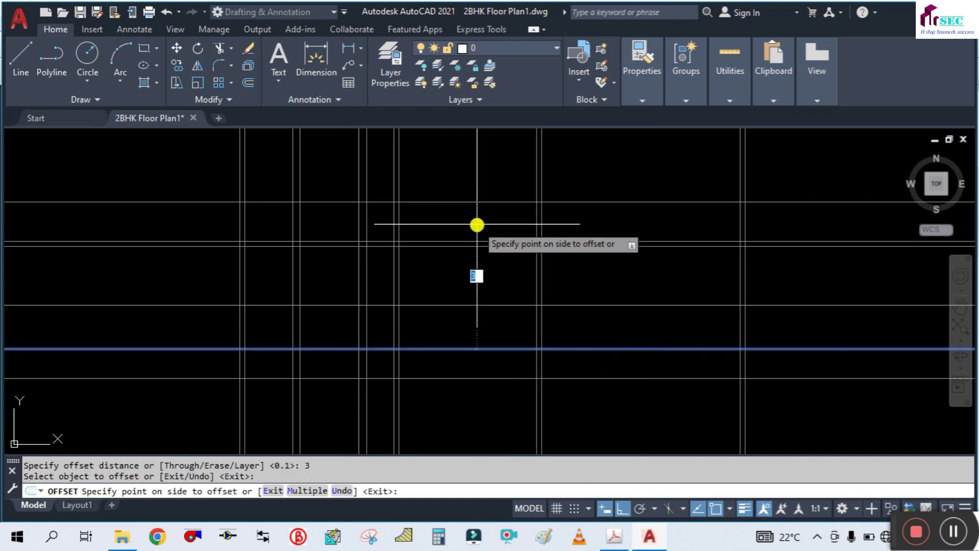
click(477, 220)
Offset the new upper line a further 0.12 upward for the slab.
middle_drag(477, 220, 474, 266)
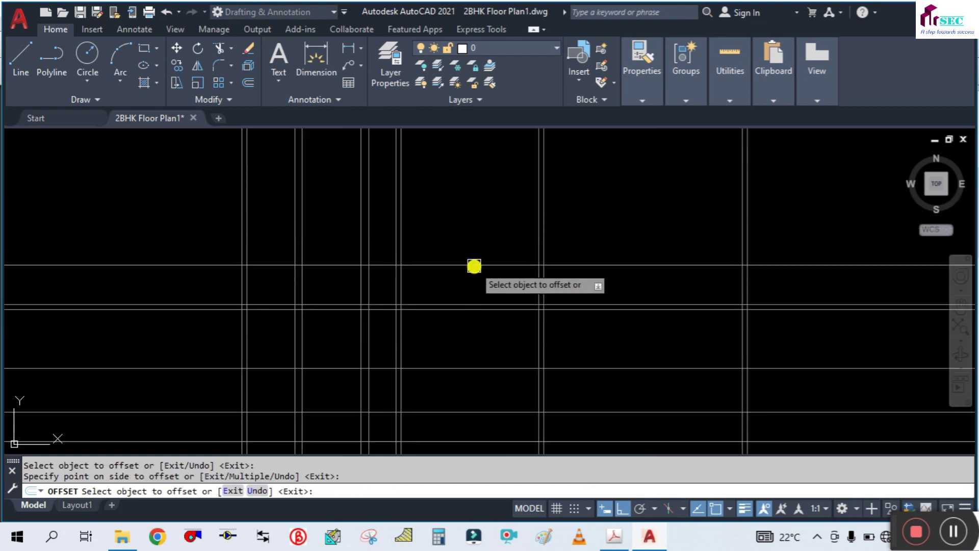
click(474, 265)
text(0.1)
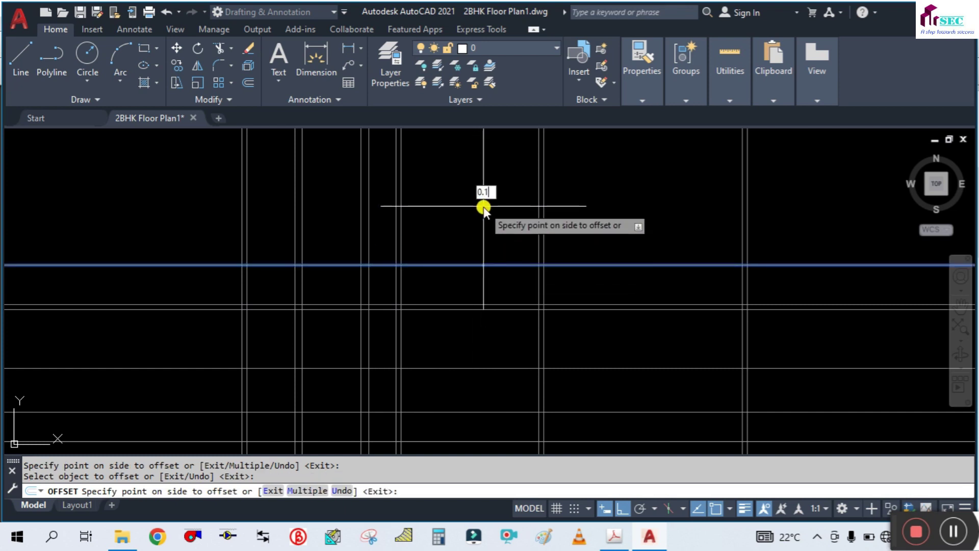
text(2)
key(Return)
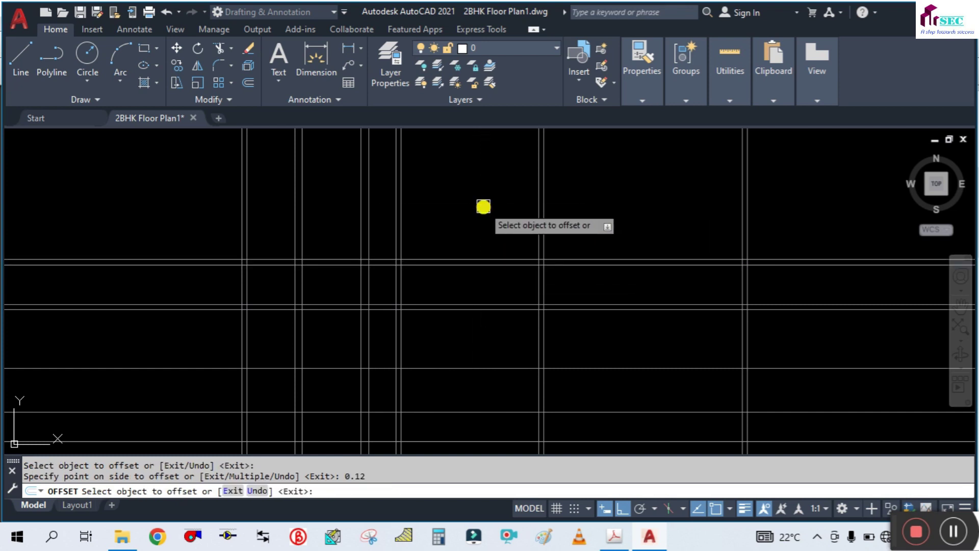
key(Escape)
scroll(487, 209, down, 2)
middle_drag(494, 337, 478, 267)
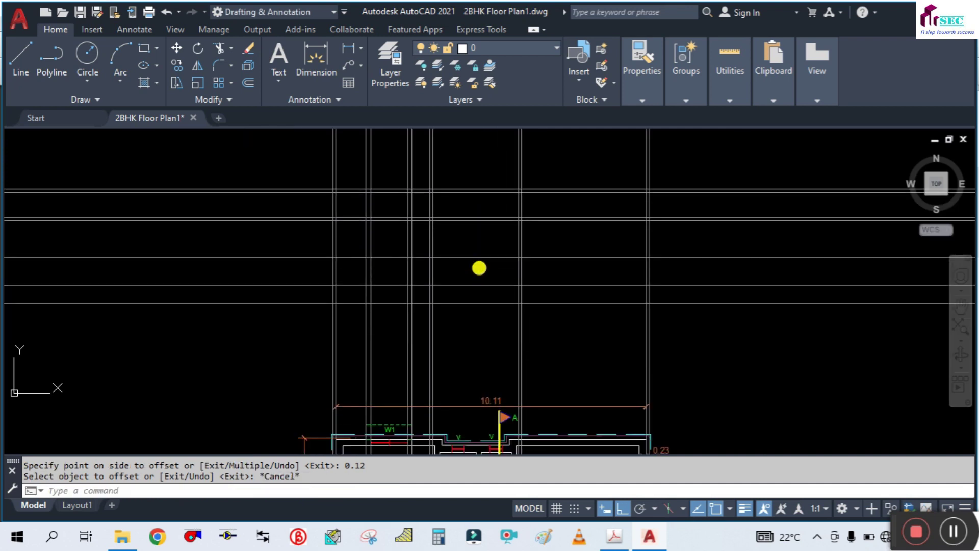
scroll(463, 309, up, 1)
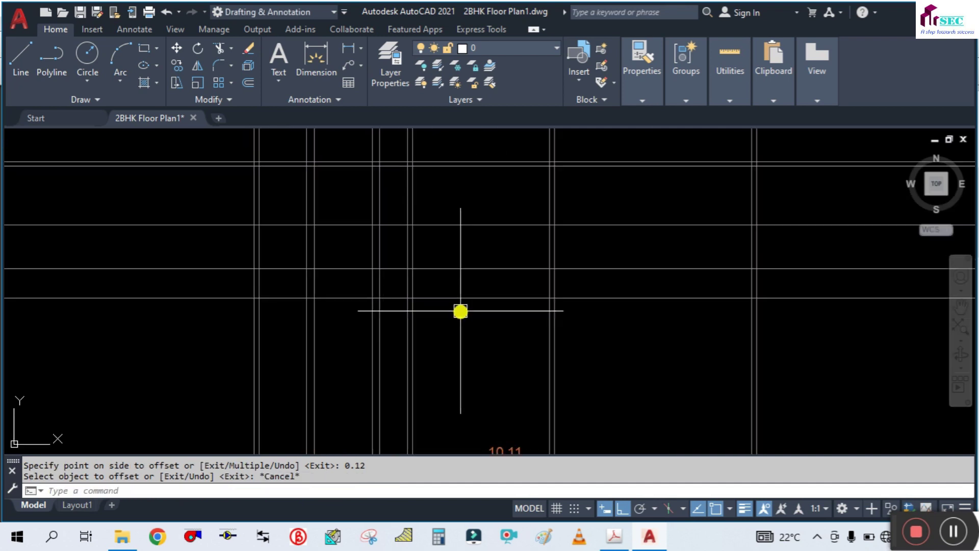
scroll(438, 276, down, 1)
scroll(437, 310, up, 2)
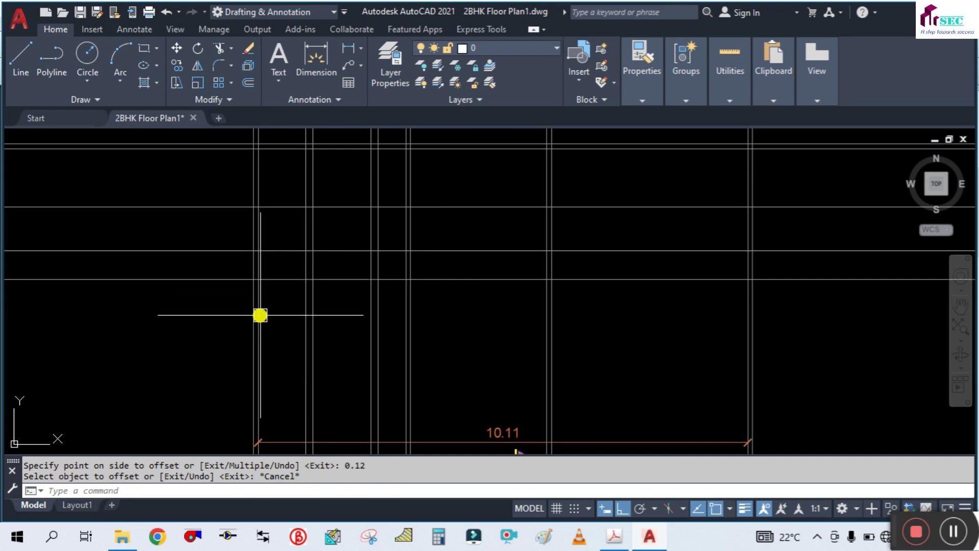
scroll(275, 297, up, 1)
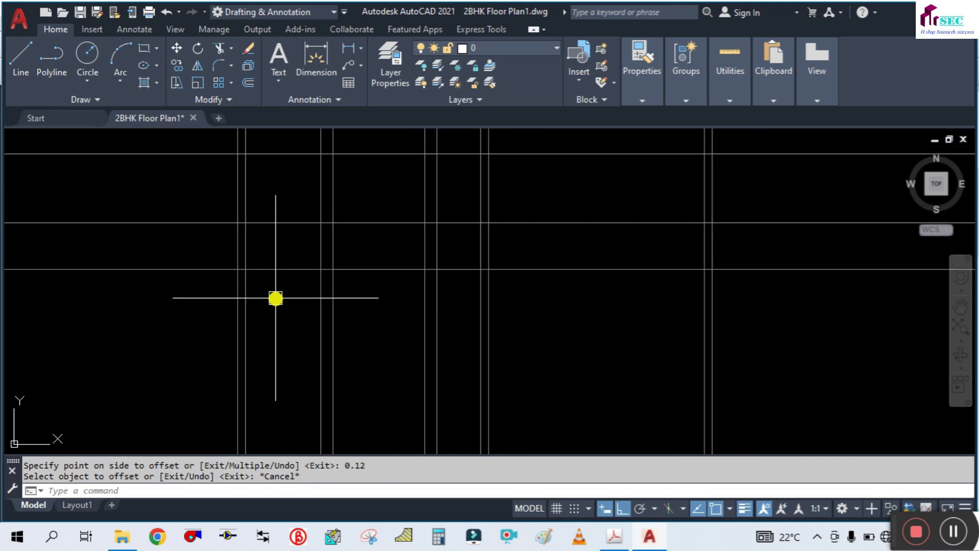
Set the current object colour to Yellow in the Properties panel.
click(642, 99)
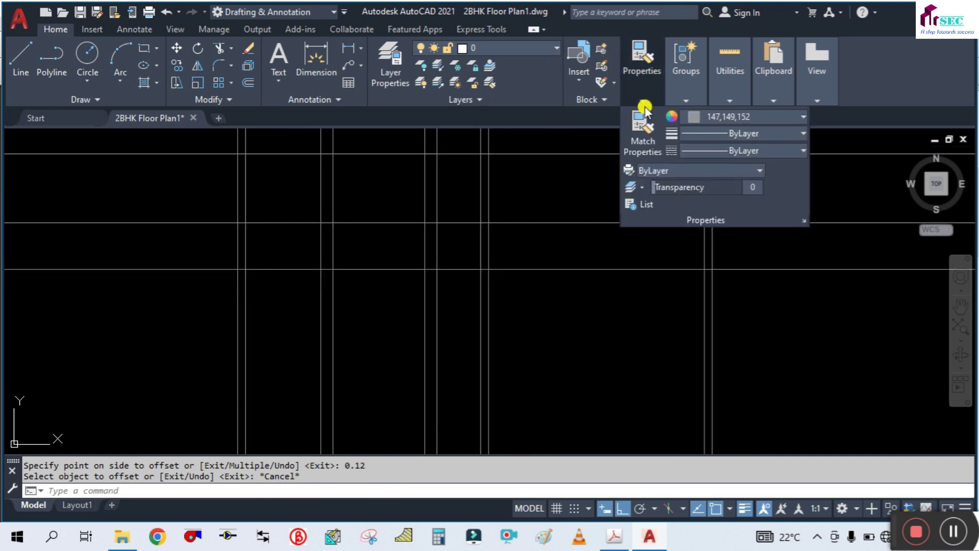
click(691, 117)
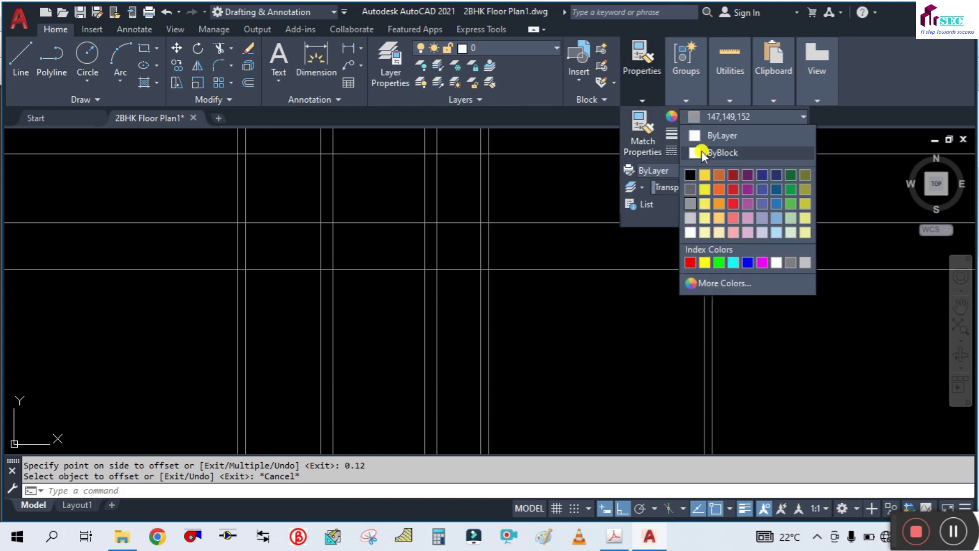
click(707, 261)
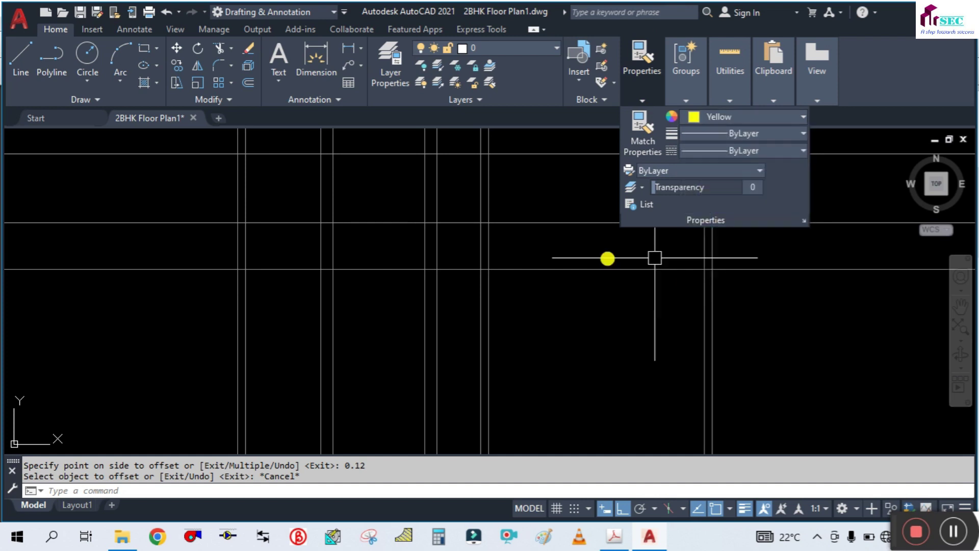
key(Escape)
text(rec)
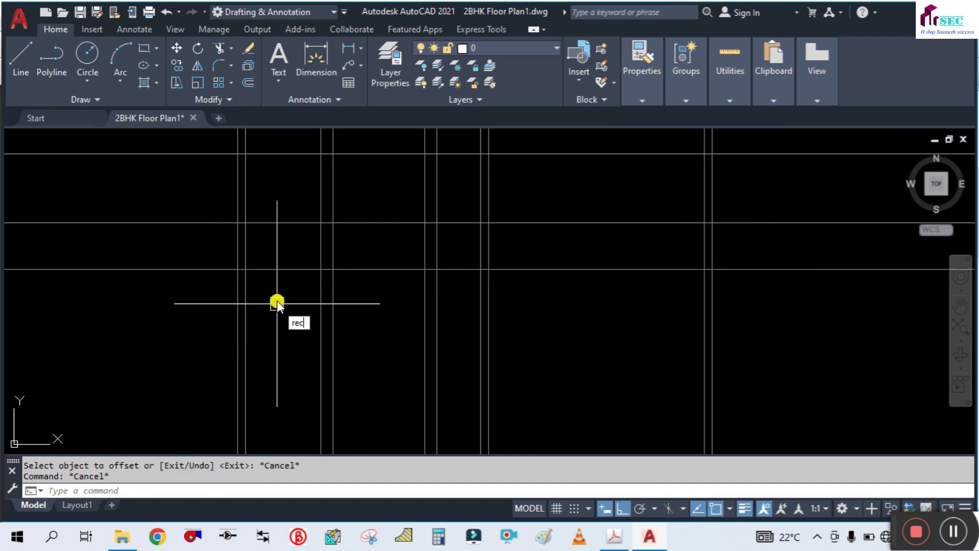
Draw a yellow rectangle band between two construction-grid intersections for the elevation.
key(Return)
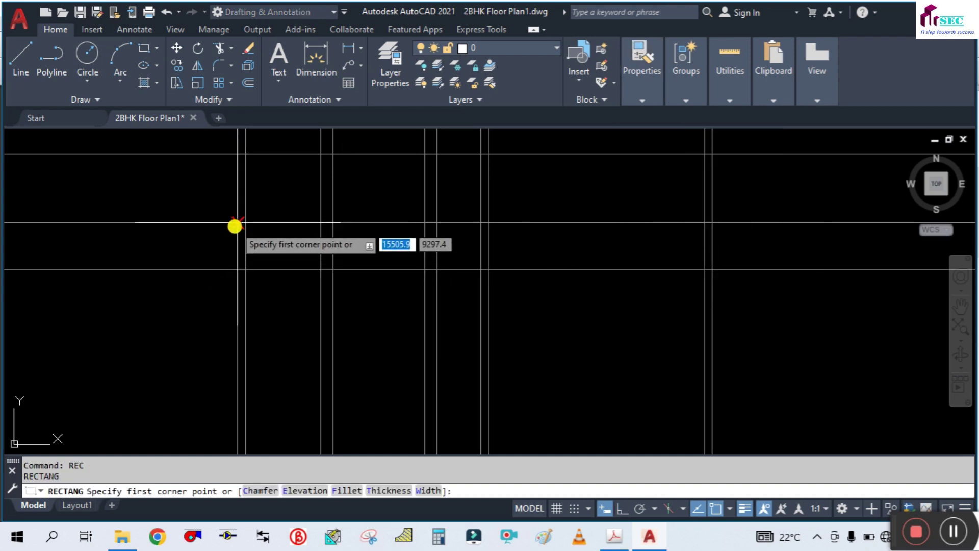
click(238, 223)
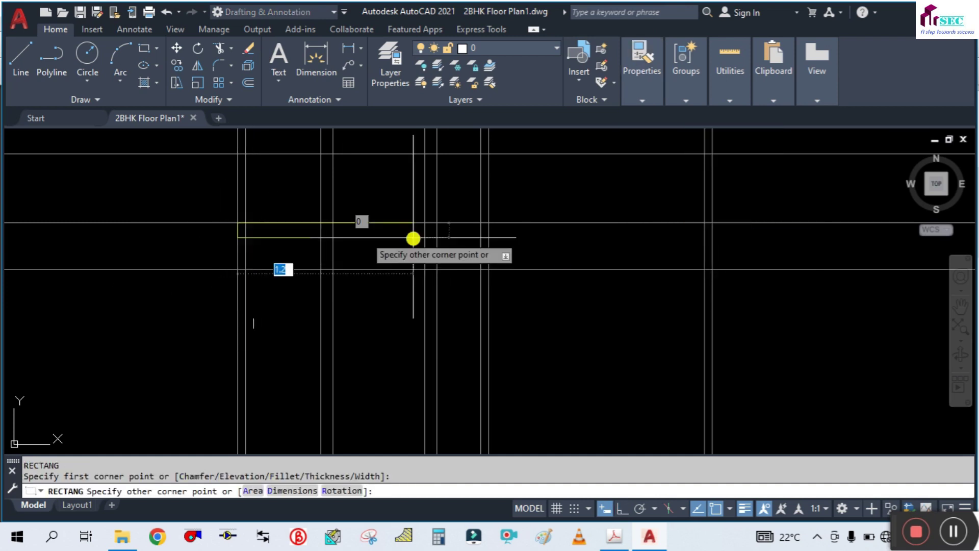
click(711, 268)
key(Escape)
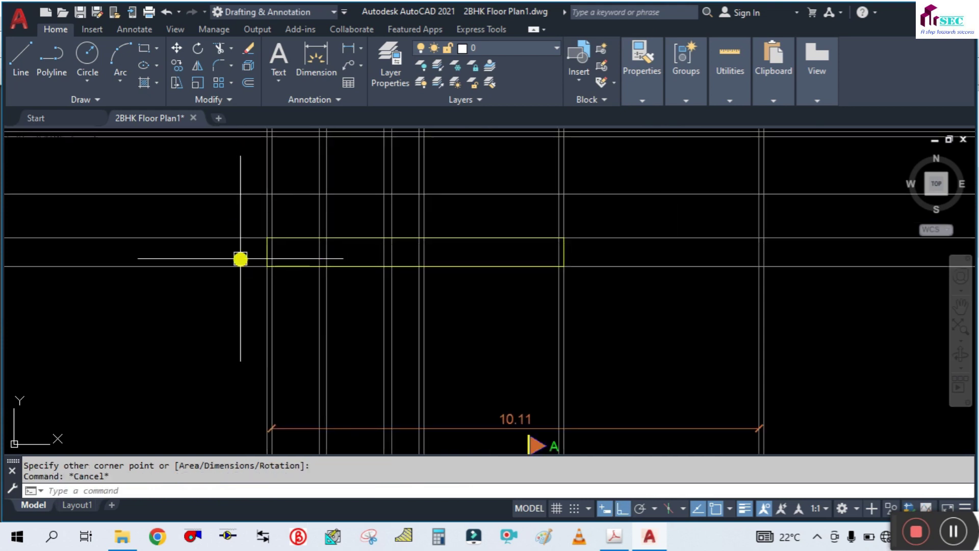
Erase an unwanted vertical construction line near the band's left end.
middle_drag(265, 207, 266, 241)
scroll(265, 241, up, 2)
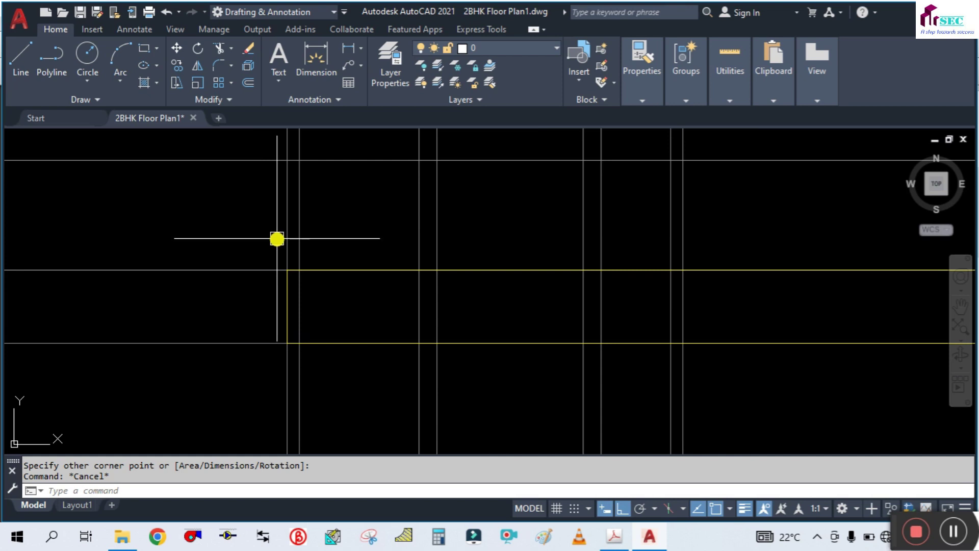
text(e)
key(Return)
scroll(378, 246, down, 6)
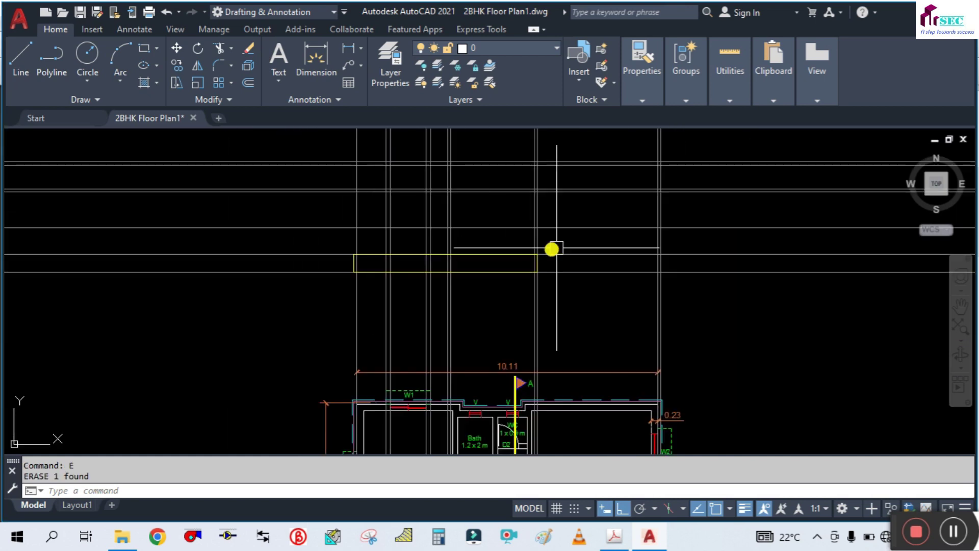
scroll(627, 242, up, 4)
scroll(497, 245, down, 2)
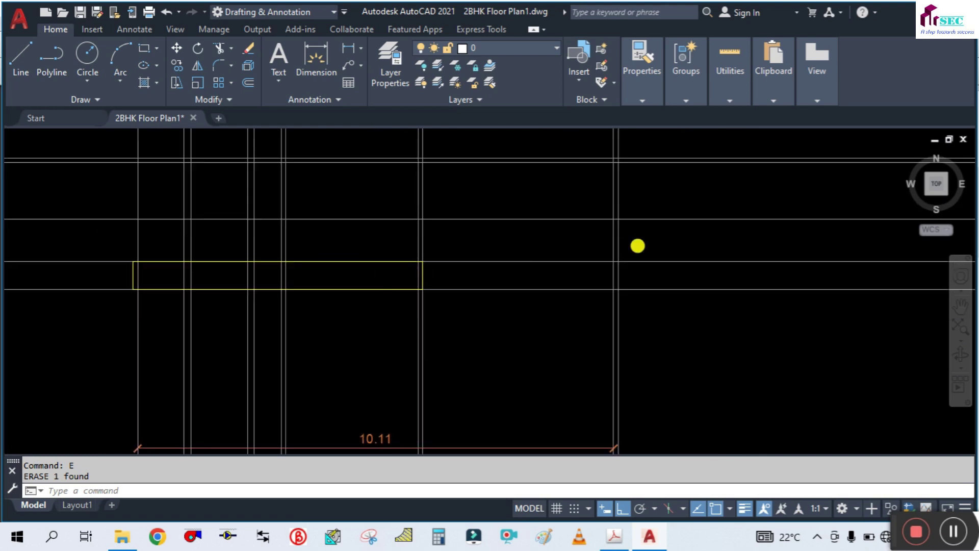
scroll(637, 246, down, 5)
scroll(618, 250, up, 5)
scroll(563, 248, up, 2)
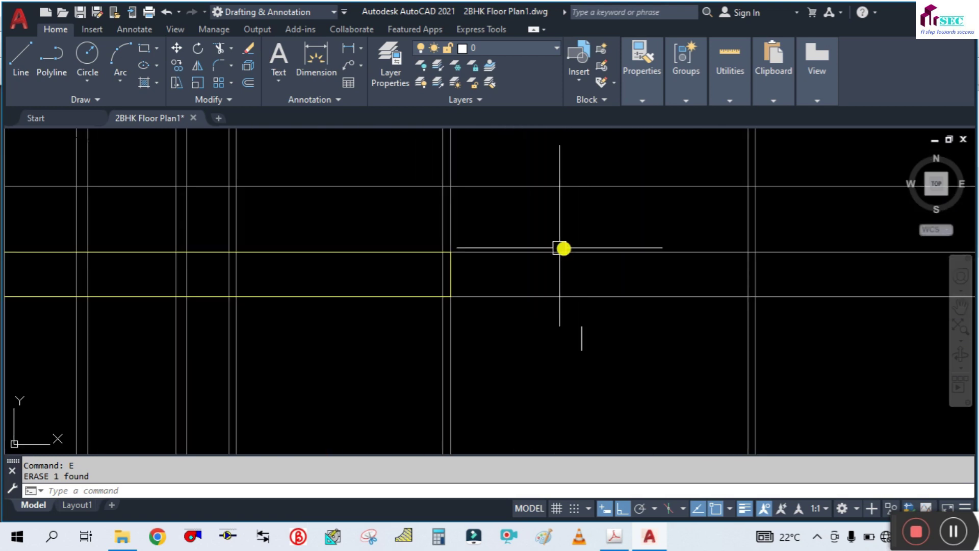
Stretch the yellow band's right edge so it spans the plan's 10.11 width.
click(450, 271)
scroll(516, 277, down, 3)
scroll(540, 286, up, 3)
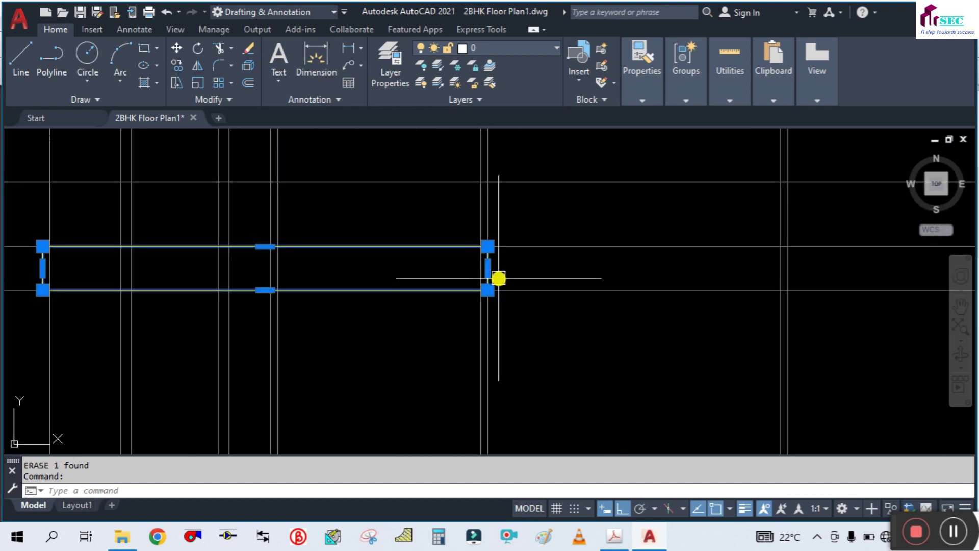
click(488, 268)
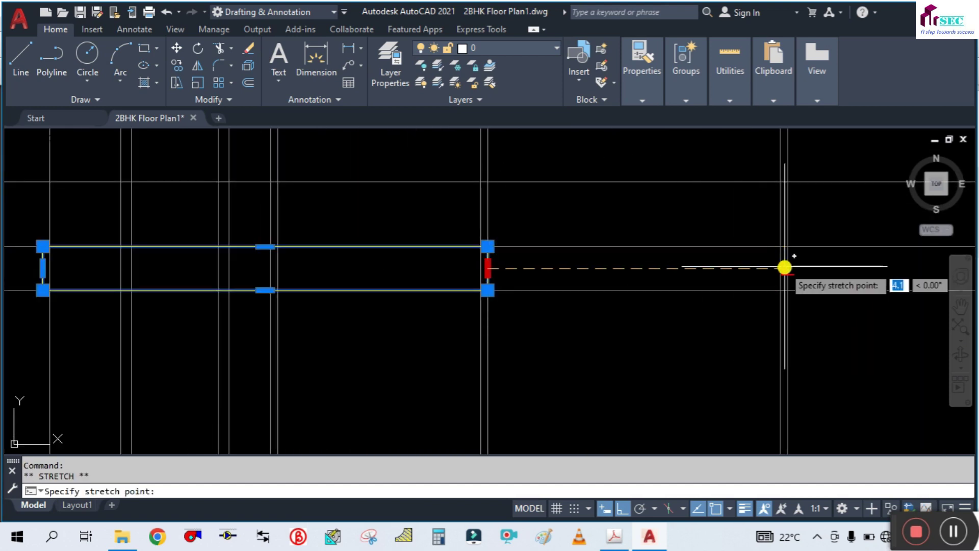
click(782, 266)
key(Escape)
scroll(783, 268, down, 2)
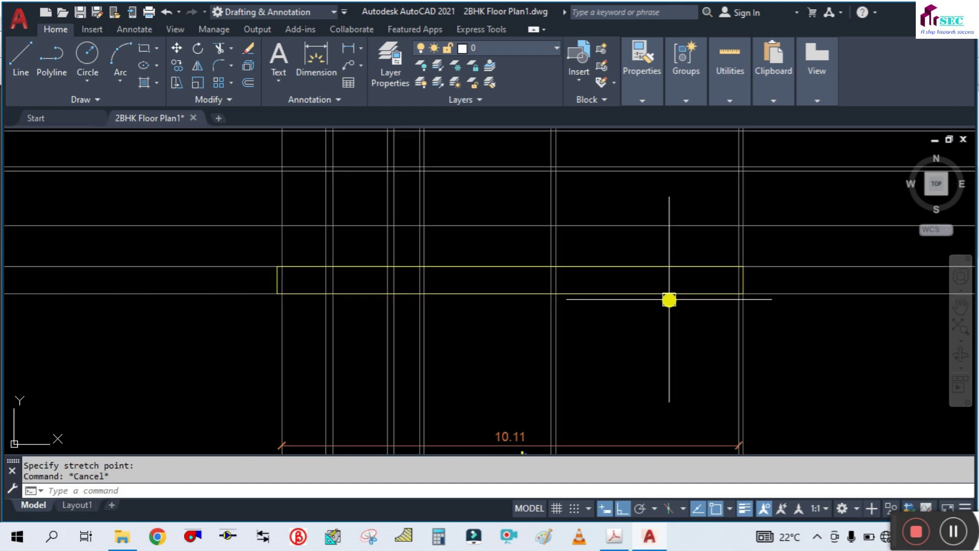
scroll(784, 270, down, 1)
scroll(784, 269, down, 3)
scroll(775, 255, up, 3)
scroll(714, 255, up, 3)
Delete the stray vertical line crossing the yellow band.
click(624, 275)
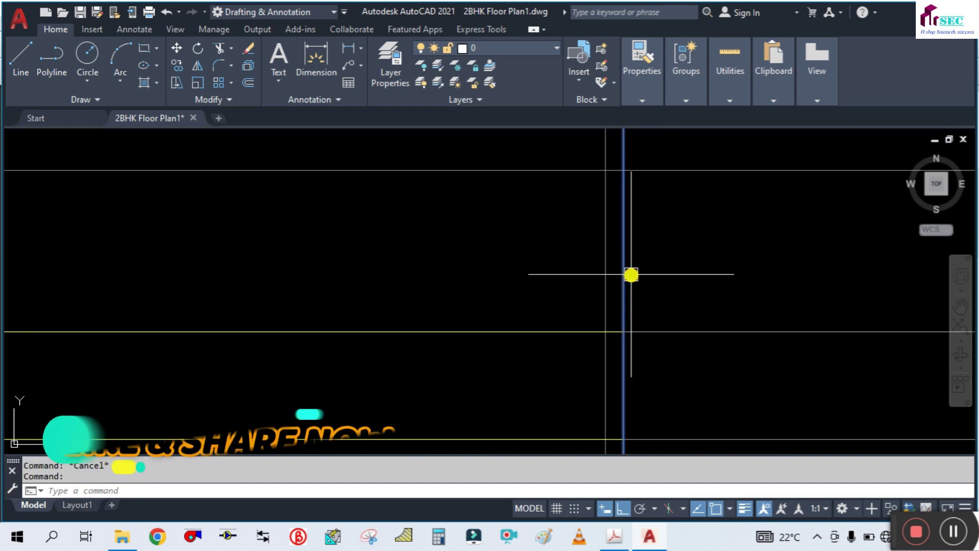
text(e)
key(Return)
scroll(706, 256, down, 2)
scroll(705, 256, down, 2)
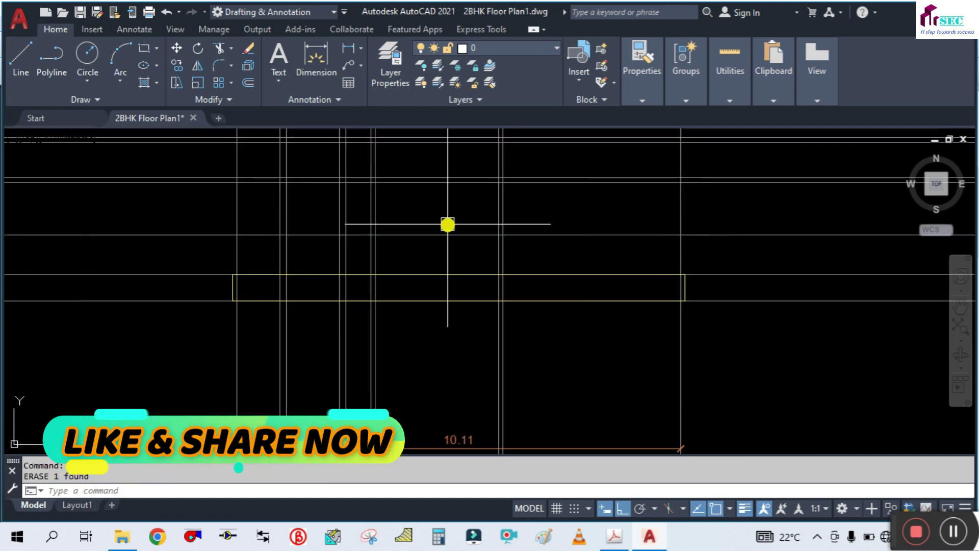
middle_drag(308, 298, 389, 371)
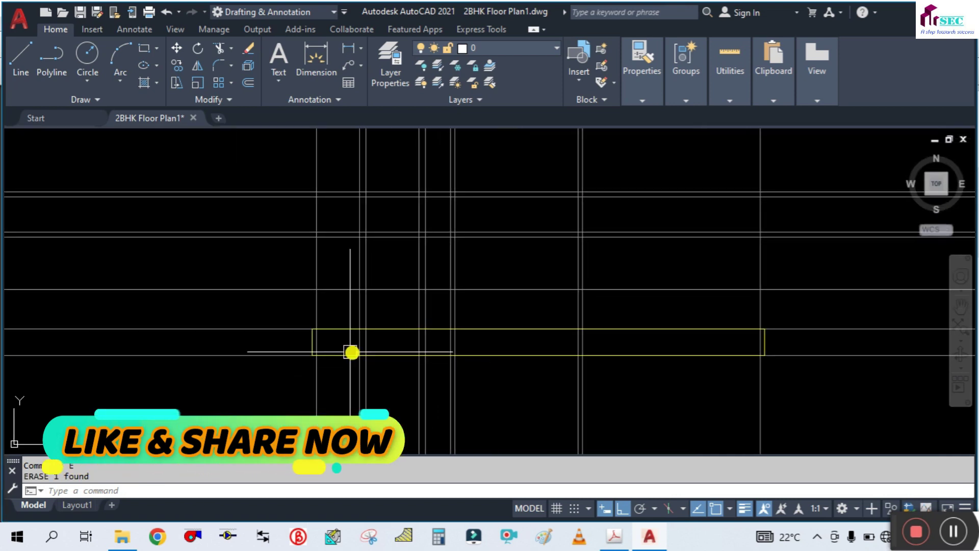
Centre the yellow band in view and check the current colour settings.
scroll(315, 329, up, 2)
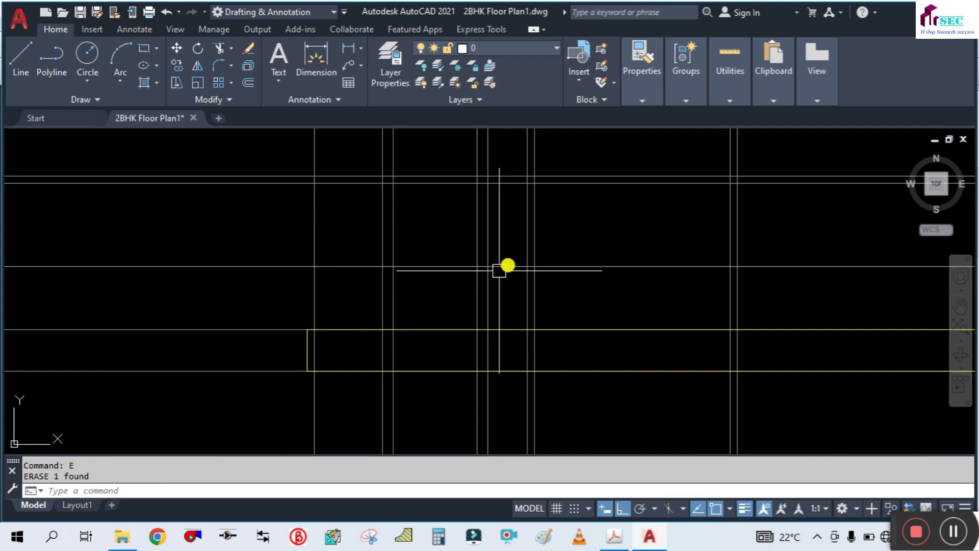
scroll(484, 286, down, 2)
middle_drag(545, 292, 464, 250)
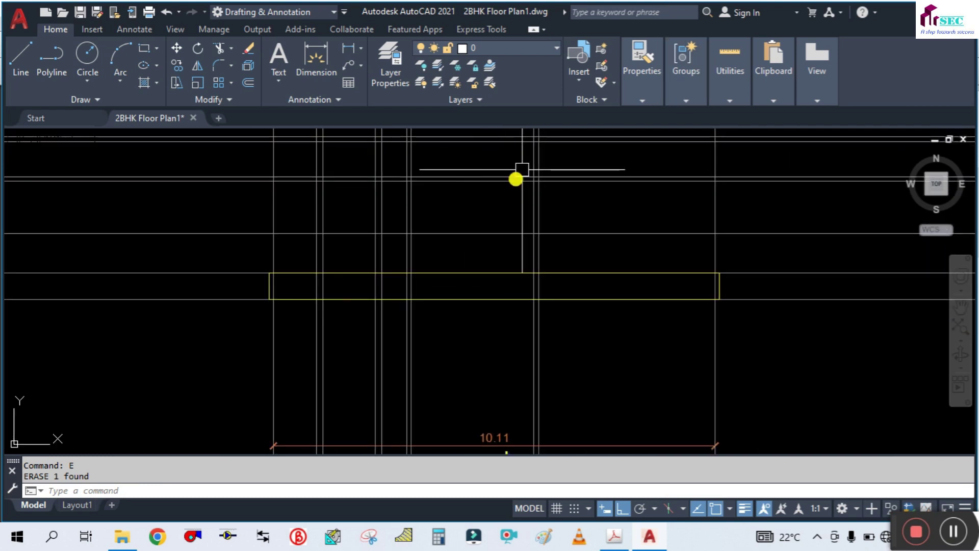
click(652, 92)
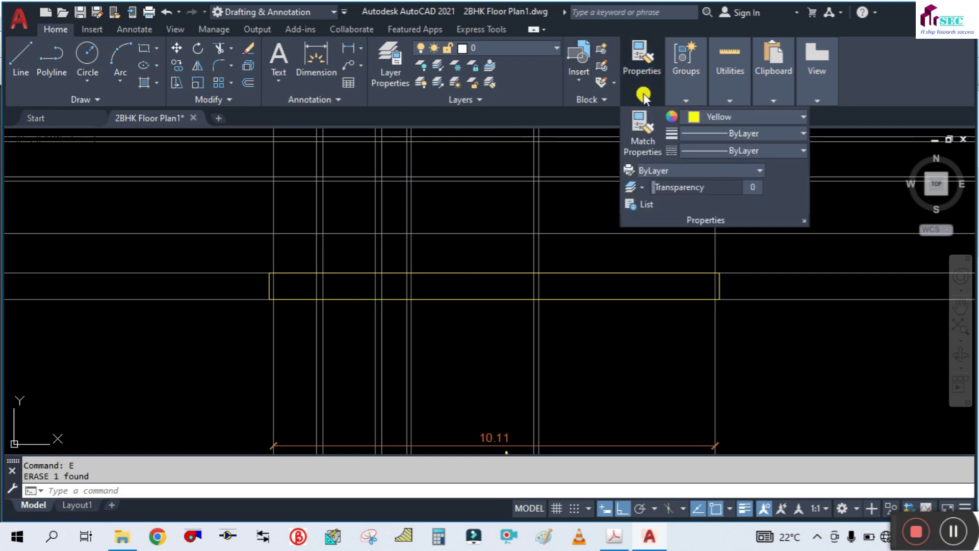
key(Escape)
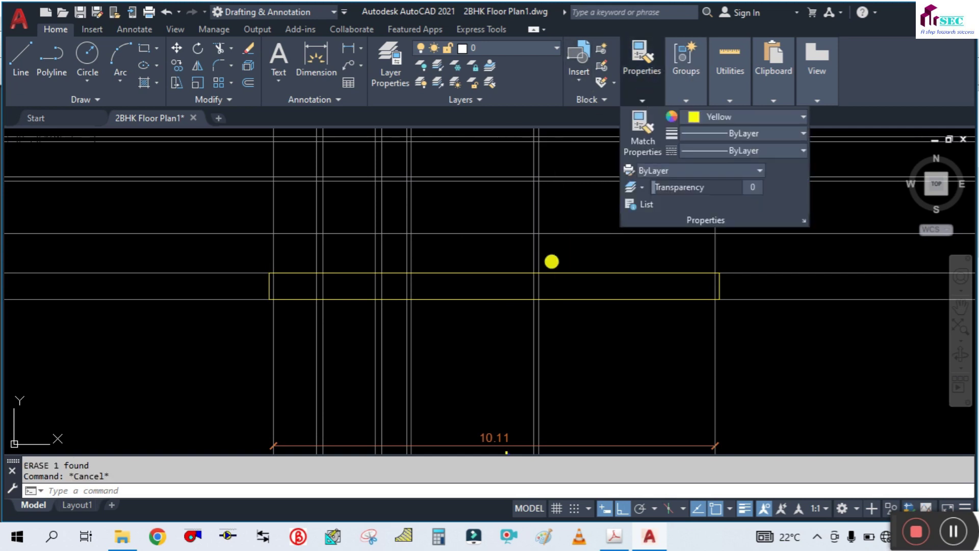
key(Escape)
Draw the wall outline up from the band's left end, across the top, and down the right side.
text(L)
key(Return)
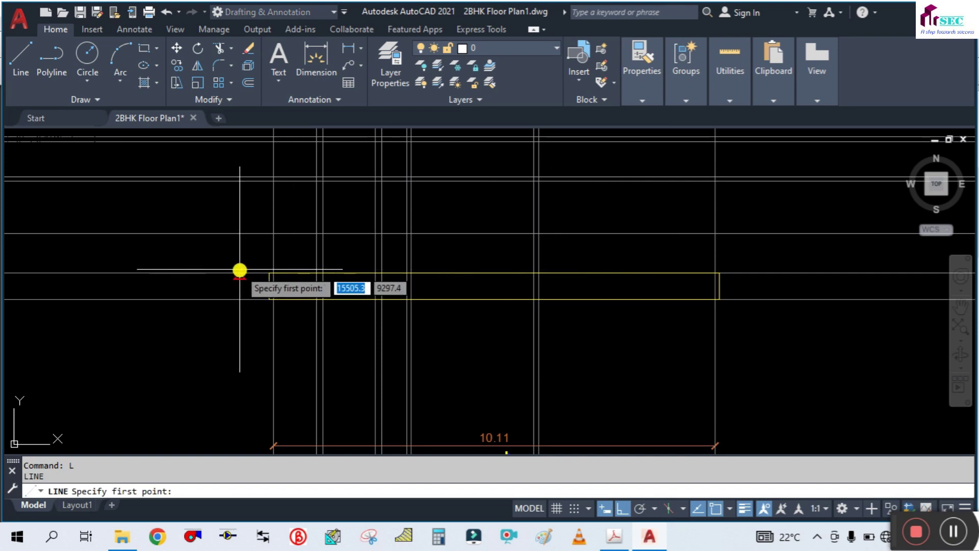
scroll(242, 266, up, 4)
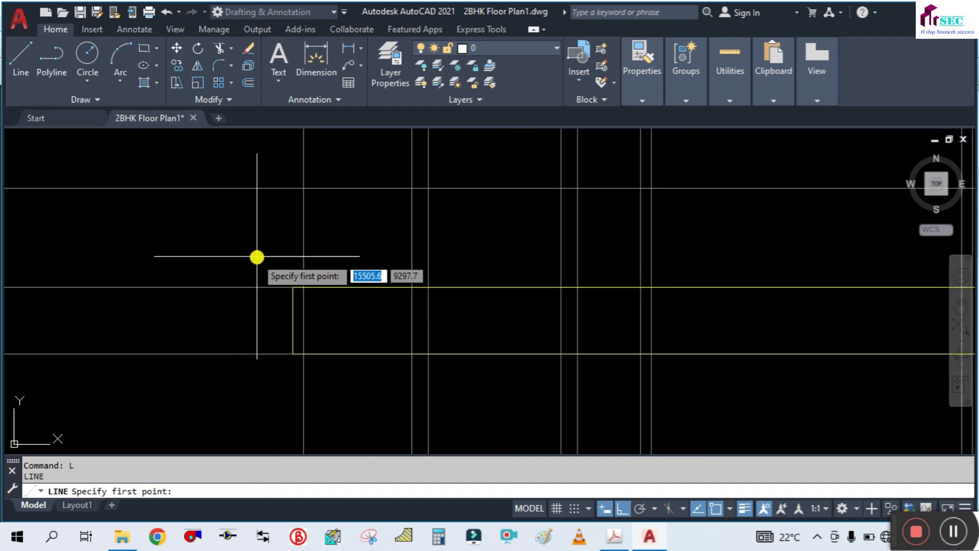
click(303, 286)
scroll(304, 285, down, 4)
scroll(306, 245, up, 2)
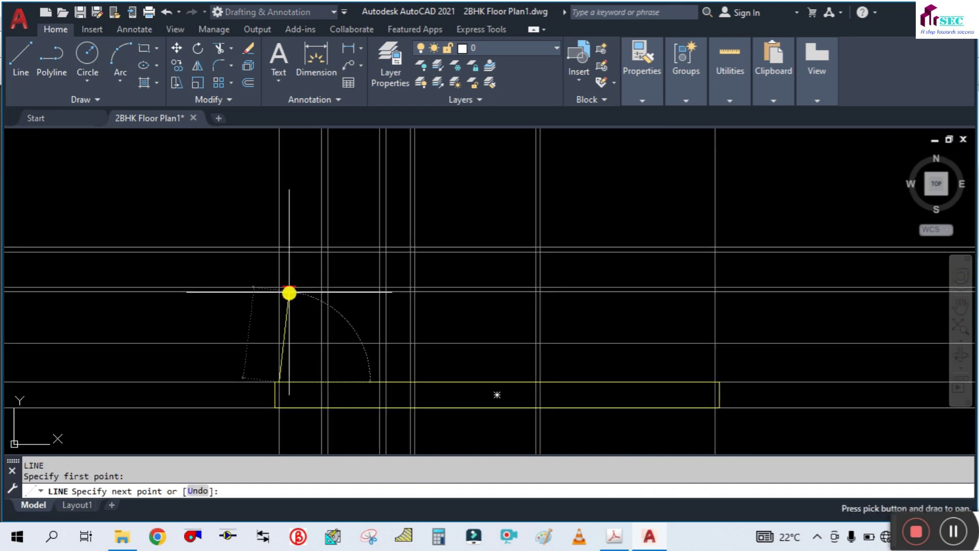
scroll(283, 276, up, 2)
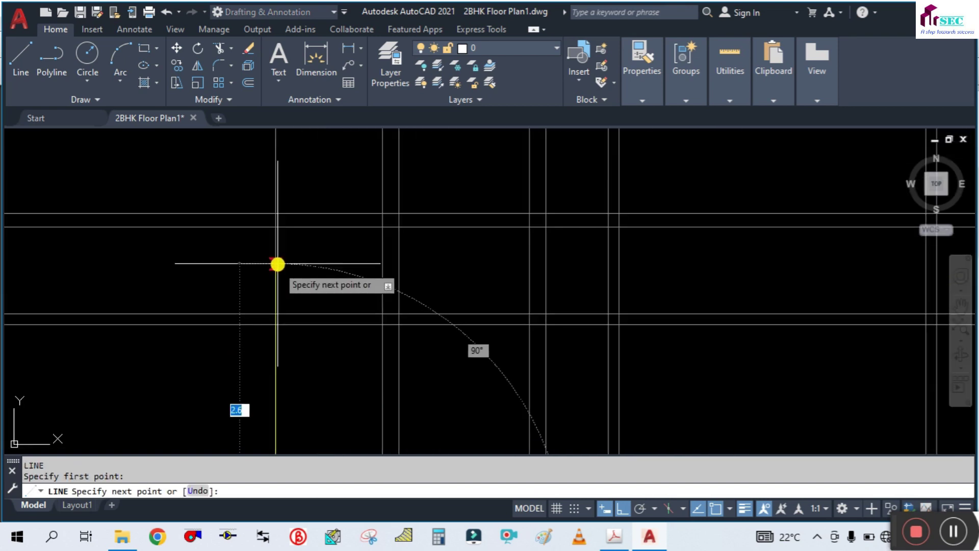
click(277, 212)
scroll(277, 213, down, 4)
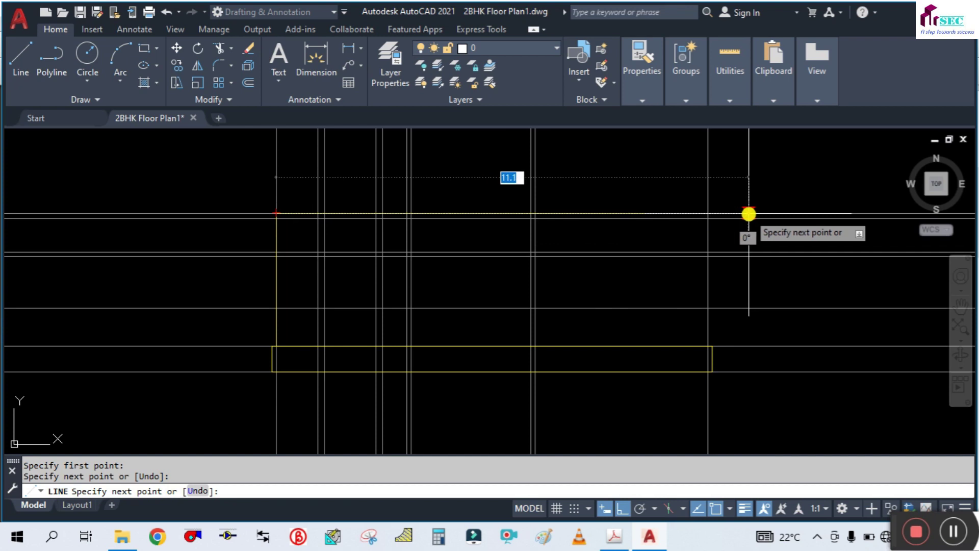
scroll(750, 212, up, 2)
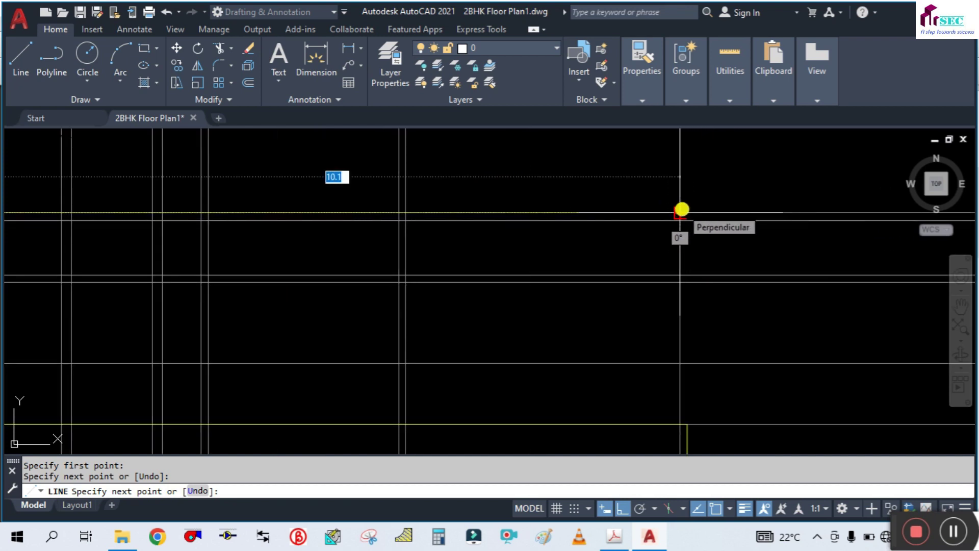
click(681, 210)
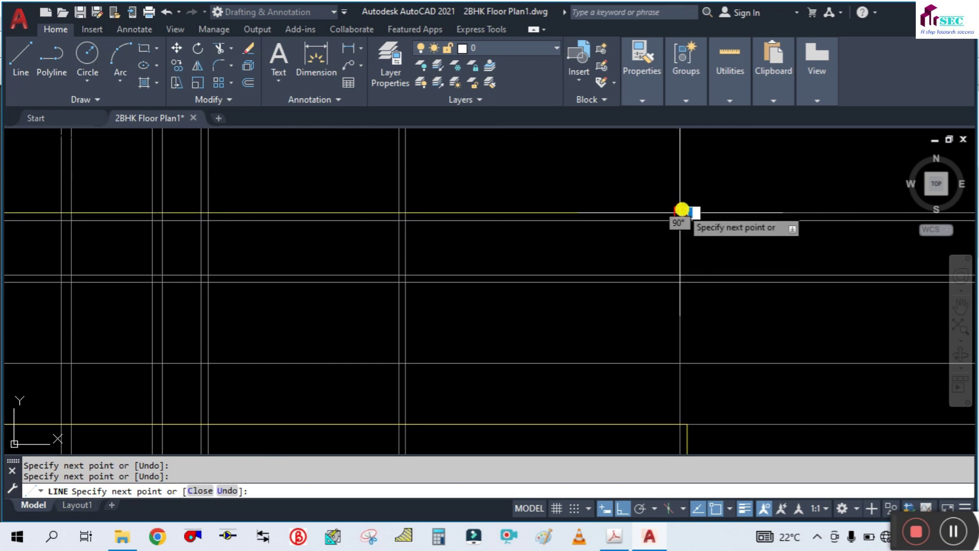
scroll(681, 210, down, 2)
scroll(677, 357, up, 2)
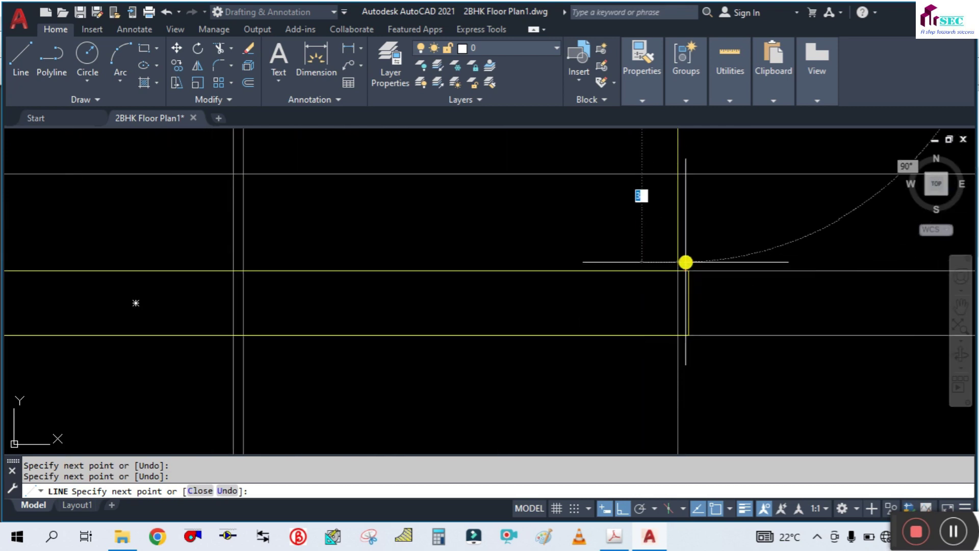
key(Return)
Bring the elevation wall band above the 10.11 dimension into view.
scroll(732, 315, down, 2)
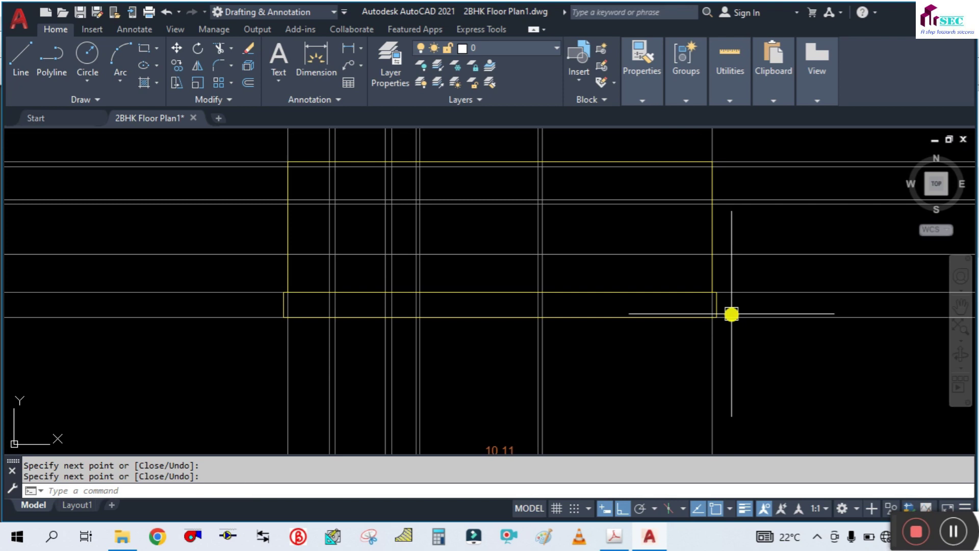
scroll(403, 276, up, 2)
scroll(365, 342, up, 1)
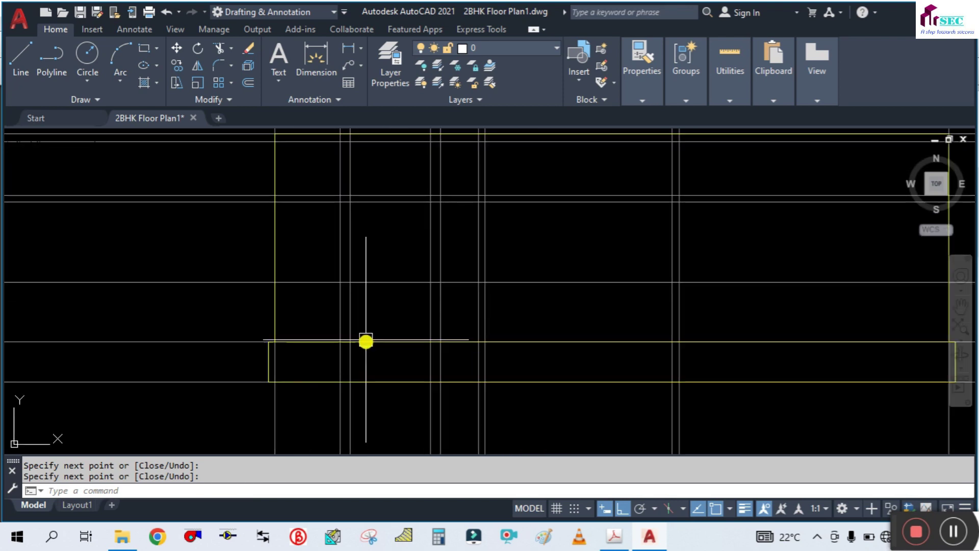
scroll(399, 297, up, 1)
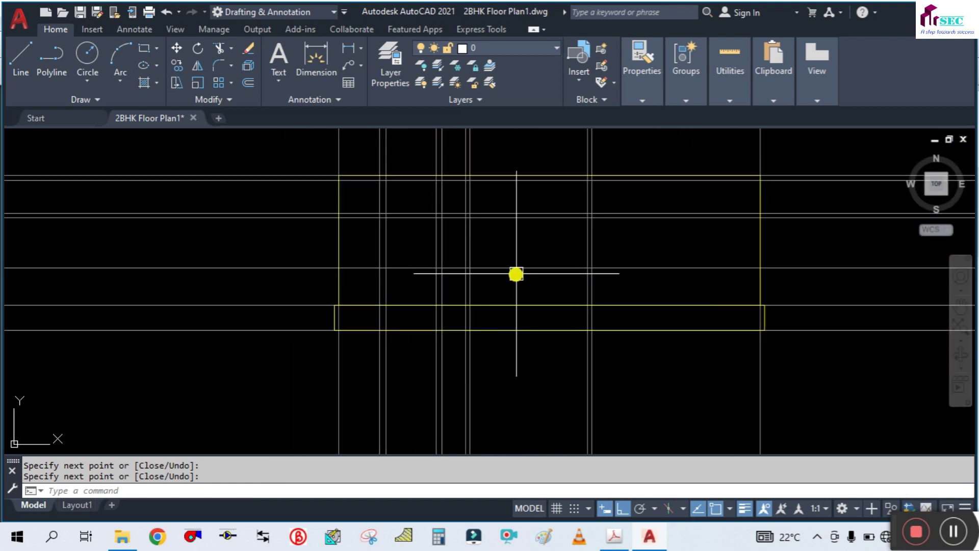
scroll(515, 238, down, 2)
scroll(513, 228, down, 2)
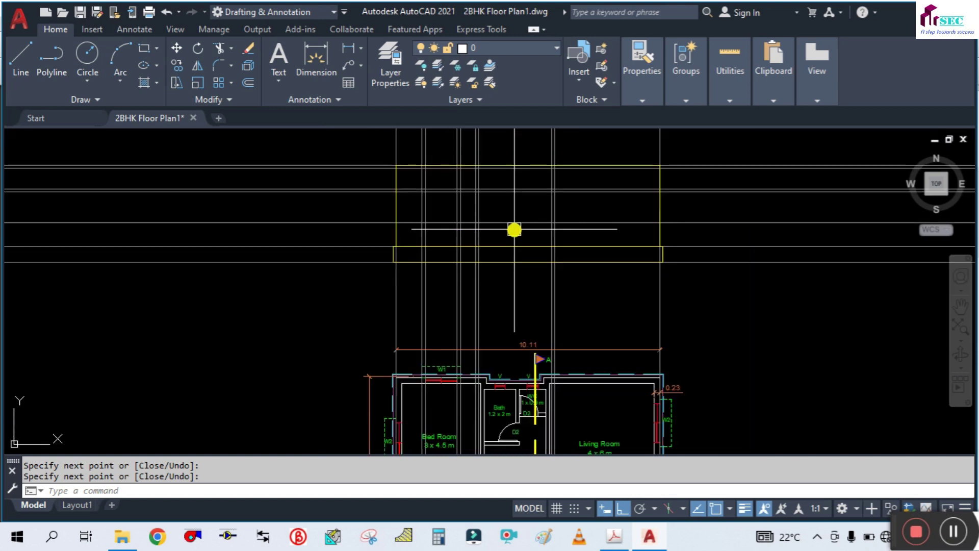
scroll(509, 228, up, 4)
middle_drag(447, 246, 458, 296)
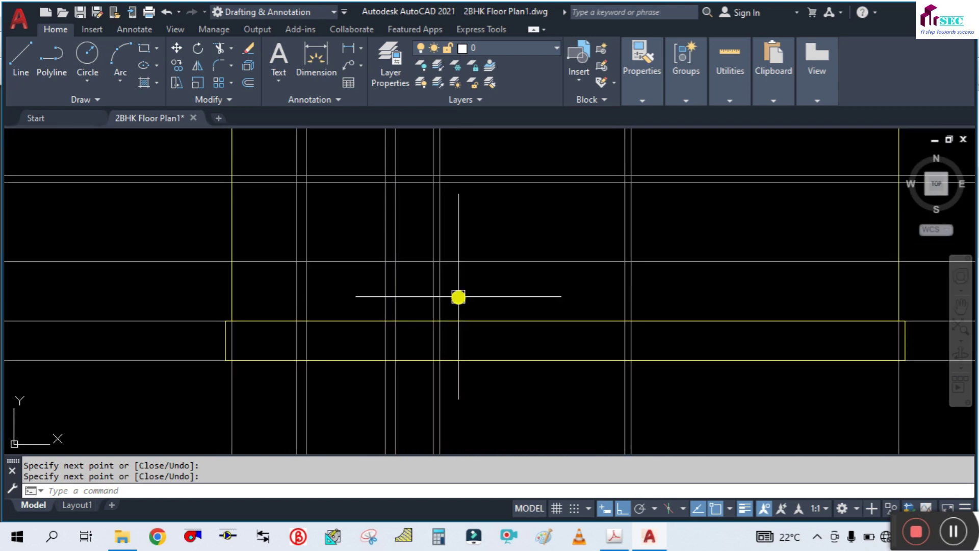
key(Return)
key(Return)
key(Escape)
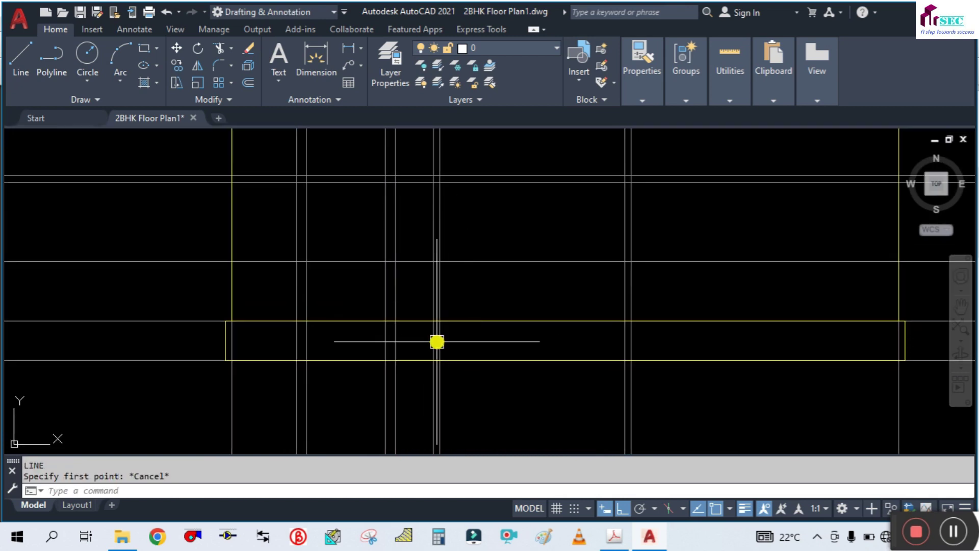
Start a rectangle on the wall band, then abandon it unfinished.
scroll(437, 341, up, 2)
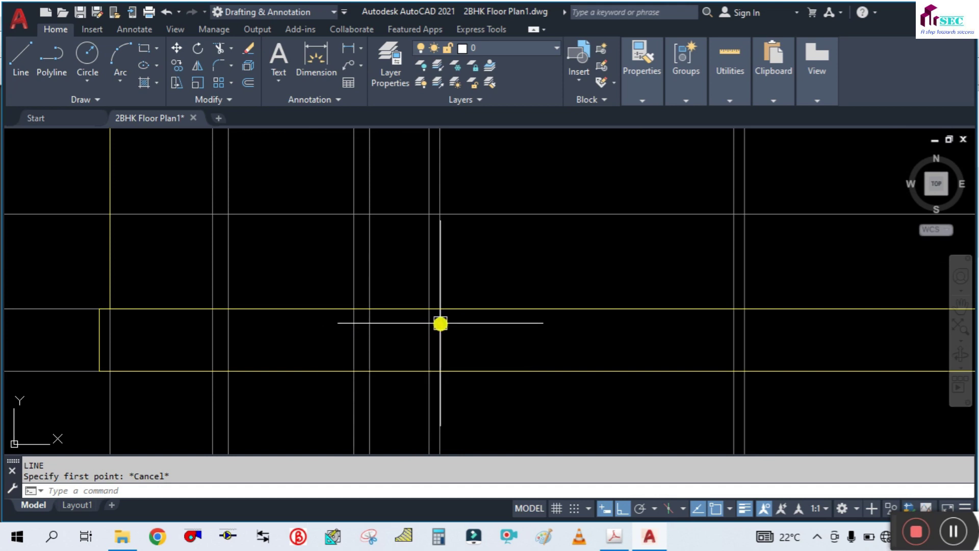
scroll(440, 323, down, 2)
middle_drag(459, 334, 442, 322)
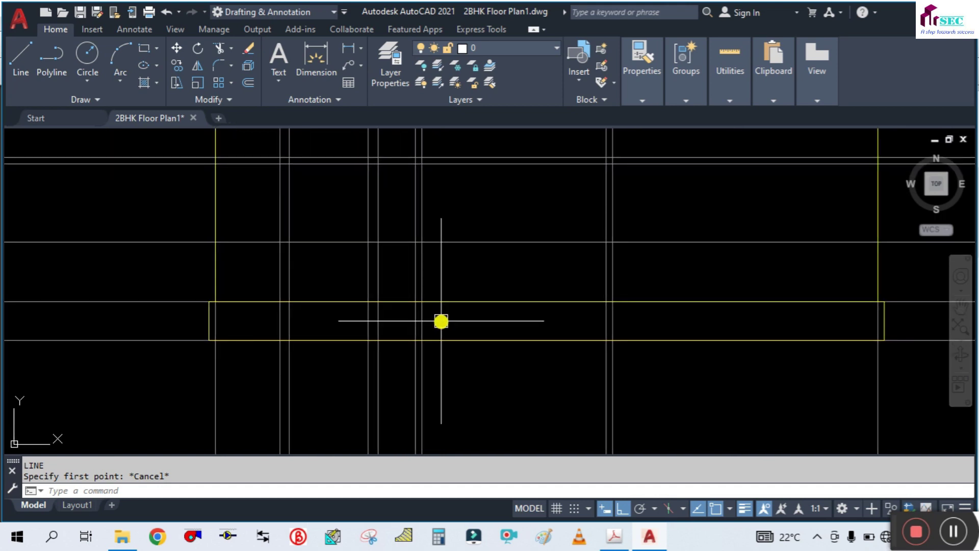
text(rec)
key(Return)
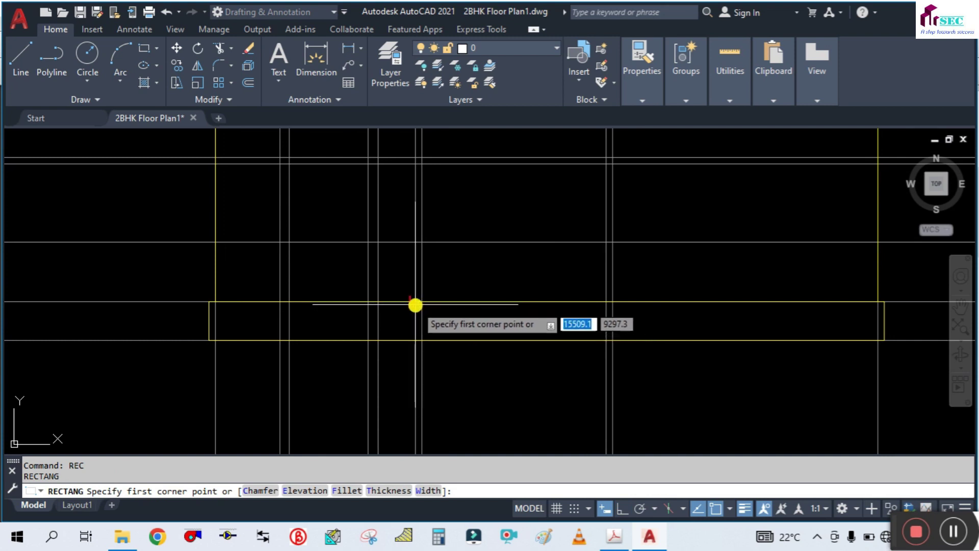
click(415, 303)
scroll(603, 335, up, 2)
scroll(643, 311, up, 2)
key(Escape)
Erase a stray yellow vertical line from the wall band.
scroll(559, 306, down, 3)
scroll(527, 343, up, 1)
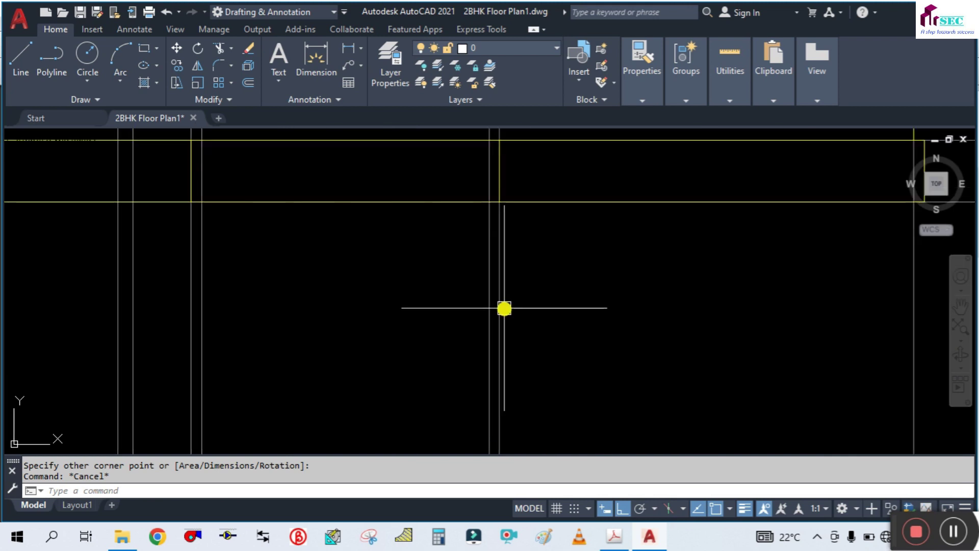
click(502, 308)
text(e)
key(Return)
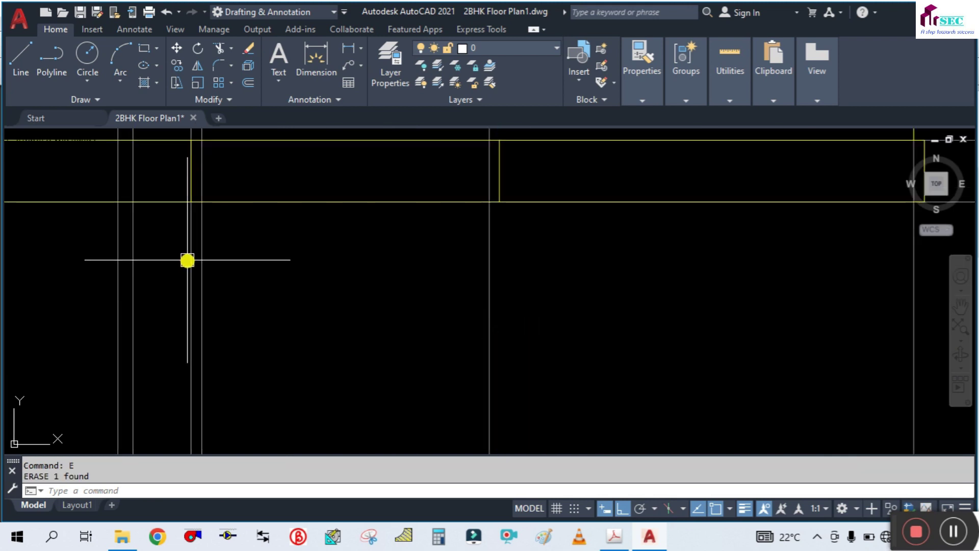
scroll(357, 337, down, 2)
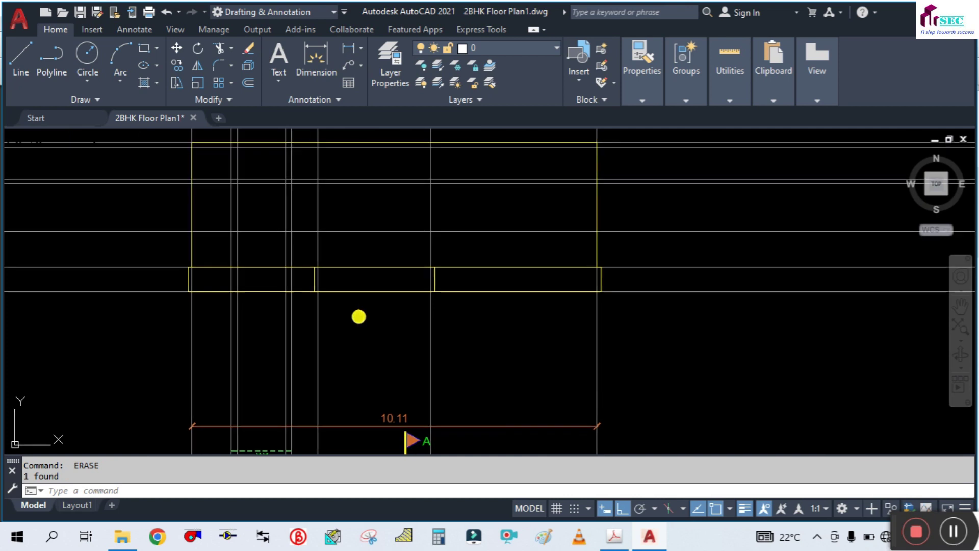
middle_drag(359, 317, 382, 374)
Draw a 3.1-unit vertical line rising from a wall corner.
text(l)
key(Return)
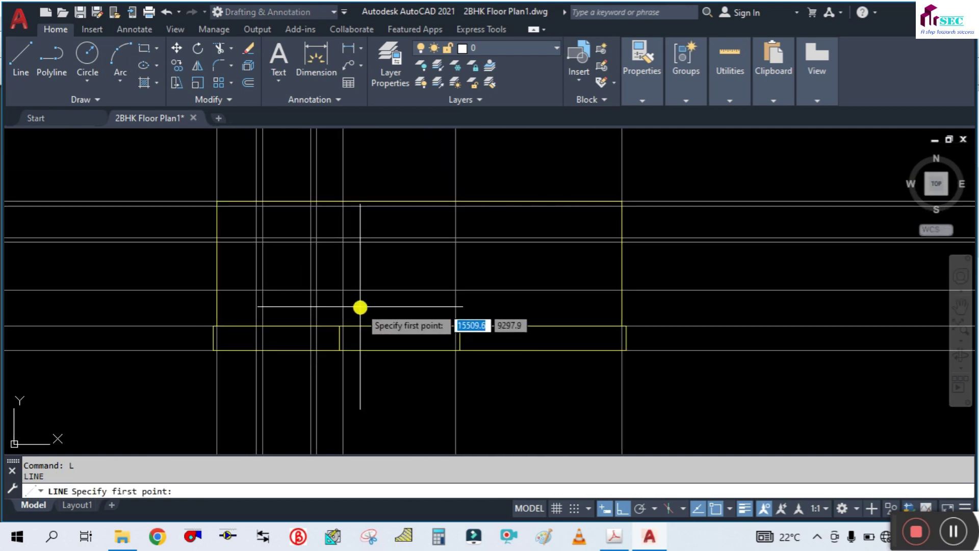
scroll(351, 309, up, 3)
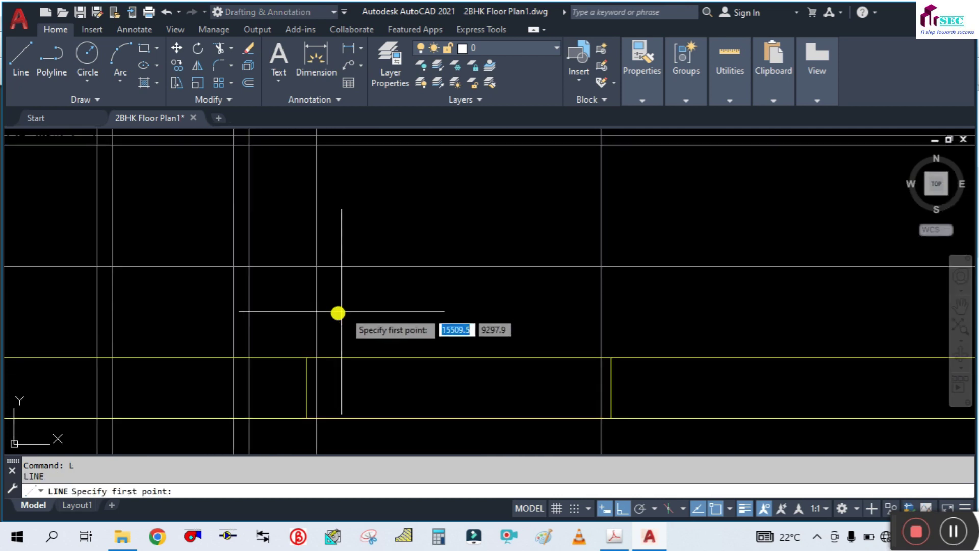
click(318, 348)
scroll(317, 336, down, 3)
scroll(334, 212, up, 3)
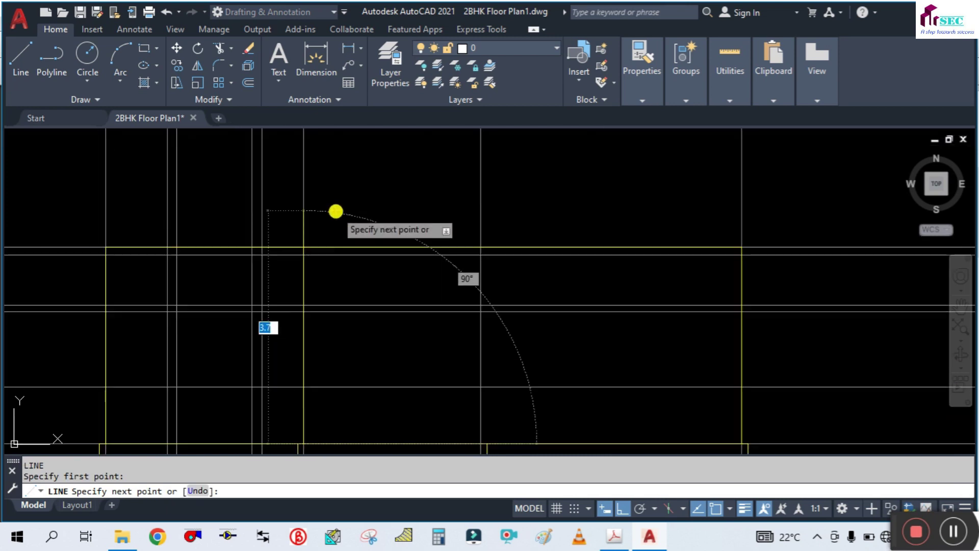
click(281, 273)
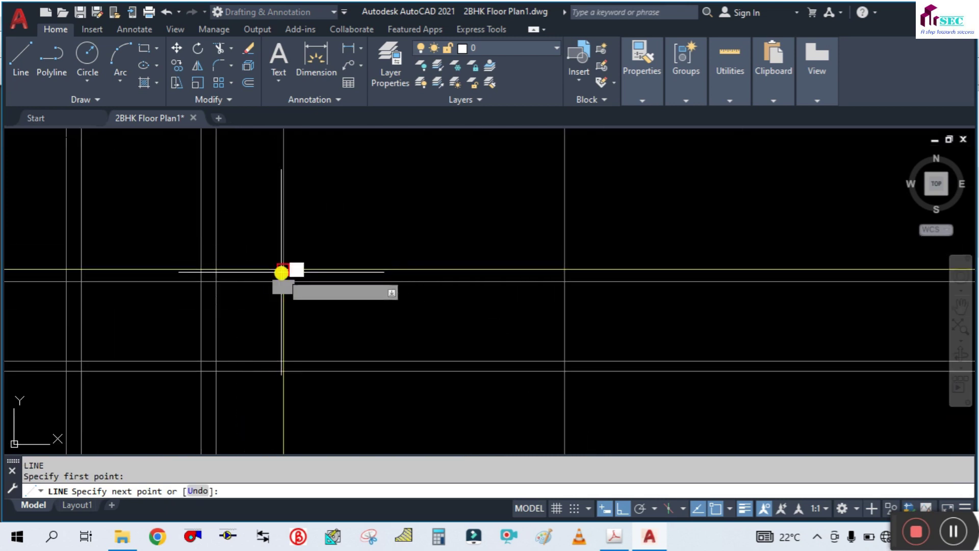
key(Return)
scroll(454, 242, down, 3)
scroll(501, 358, up, 3)
Start another line at a second wall corner, then cancel it.
key(Return)
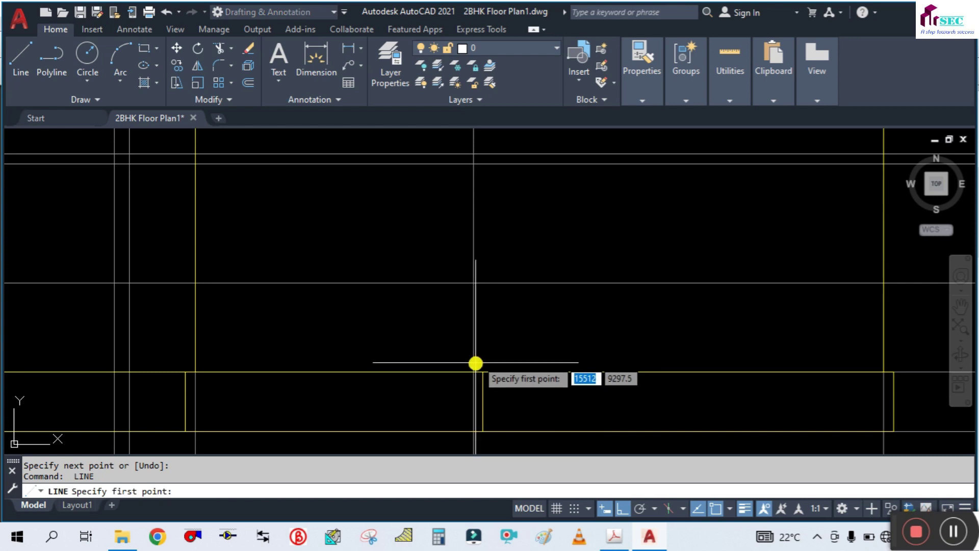
click(473, 372)
scroll(474, 370, down, 3)
scroll(472, 265, up, 3)
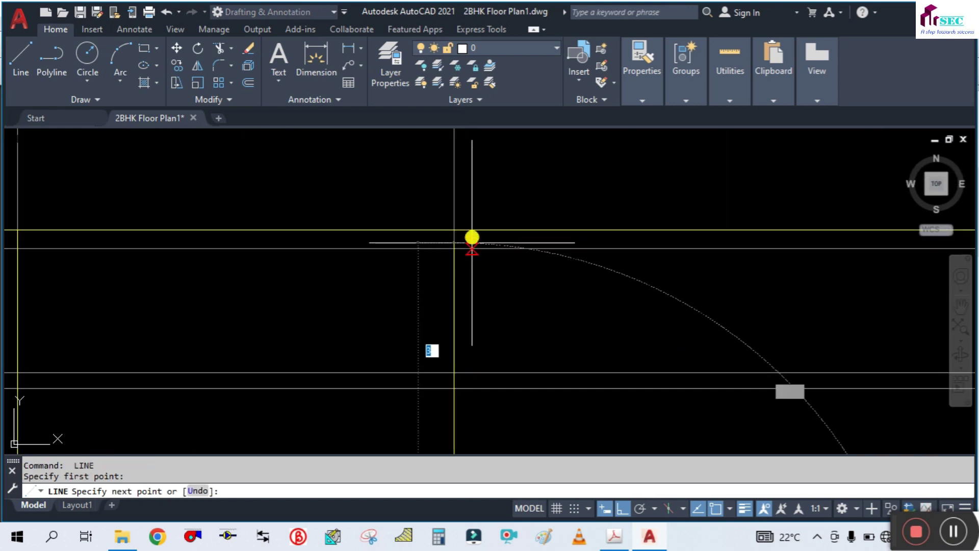
key(Escape)
scroll(493, 188, down, 3)
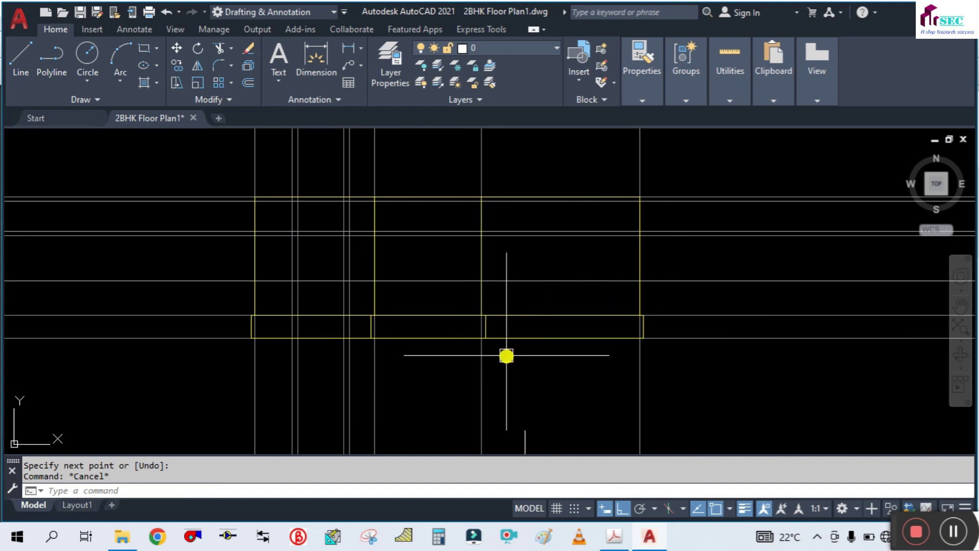
Erase one stray vertical line cutting through the yellow wall blocks.
middle_drag(443, 377, 465, 308)
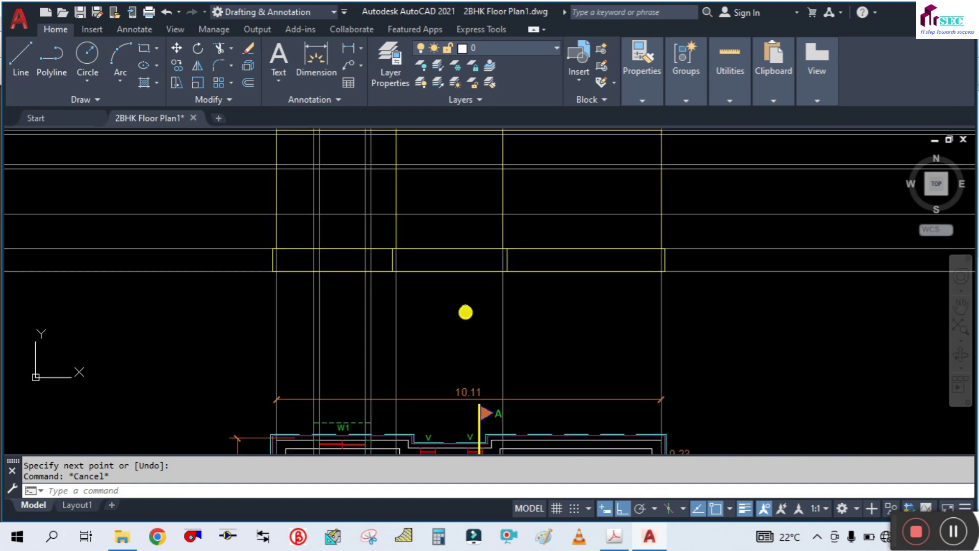
click(510, 321)
text(E)
key(Return)
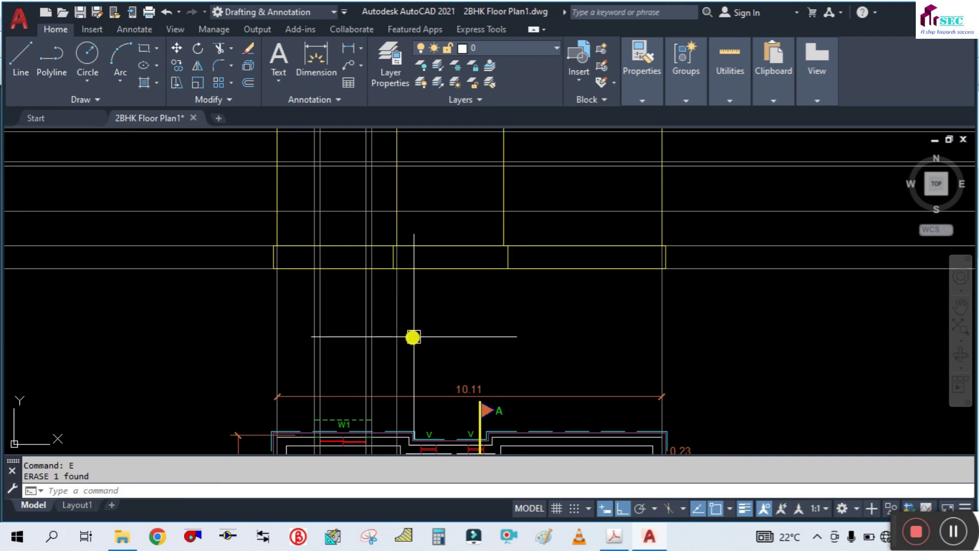
key(Return)
scroll(491, 334, down, 2)
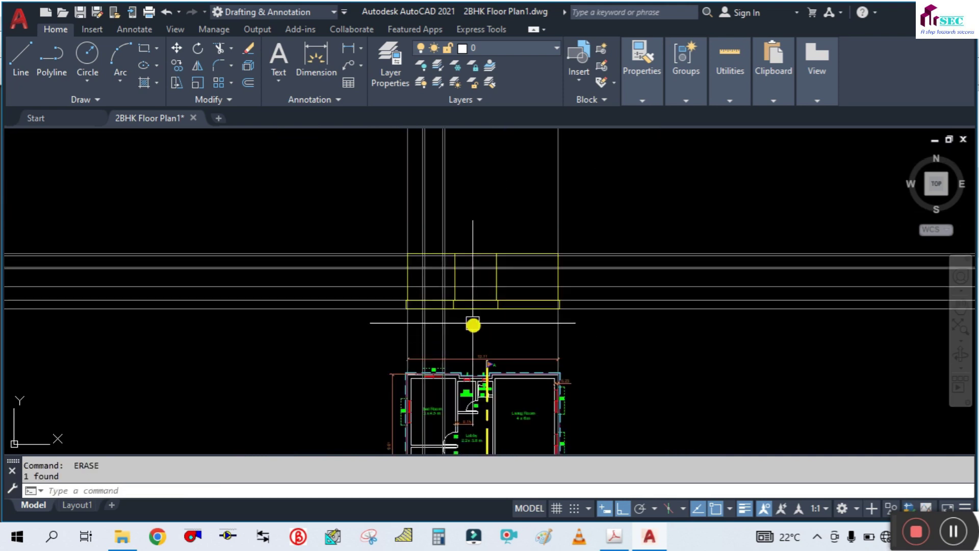
scroll(472, 323, up, 2)
Erase four more extra wall lines with a crossing window, plus one more picked line.
click(444, 346)
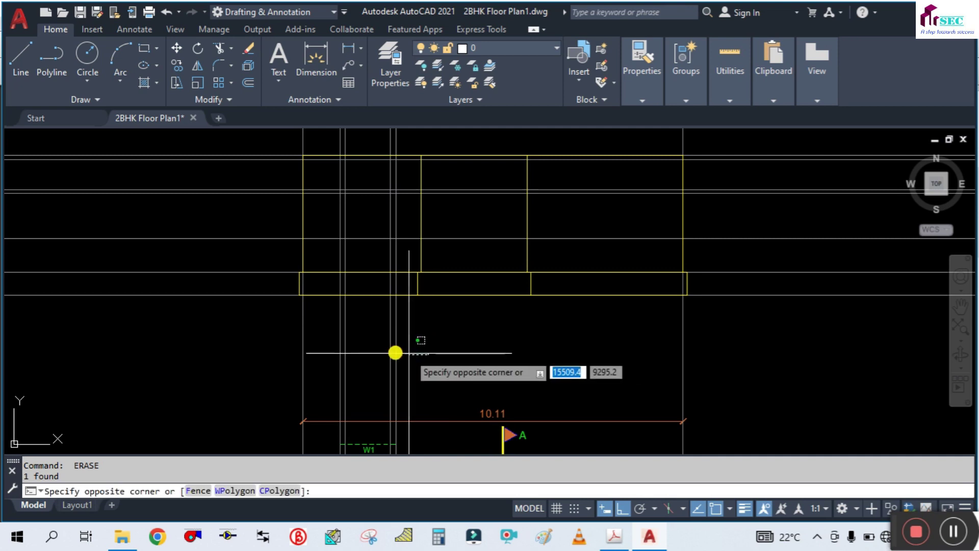
click(318, 334)
text(E)
key(Return)
click(305, 354)
key(Return)
Cancel a leftover selection window and zoom around to check the cleaned outline.
click(727, 354)
key(Escape)
scroll(535, 341, down, 2)
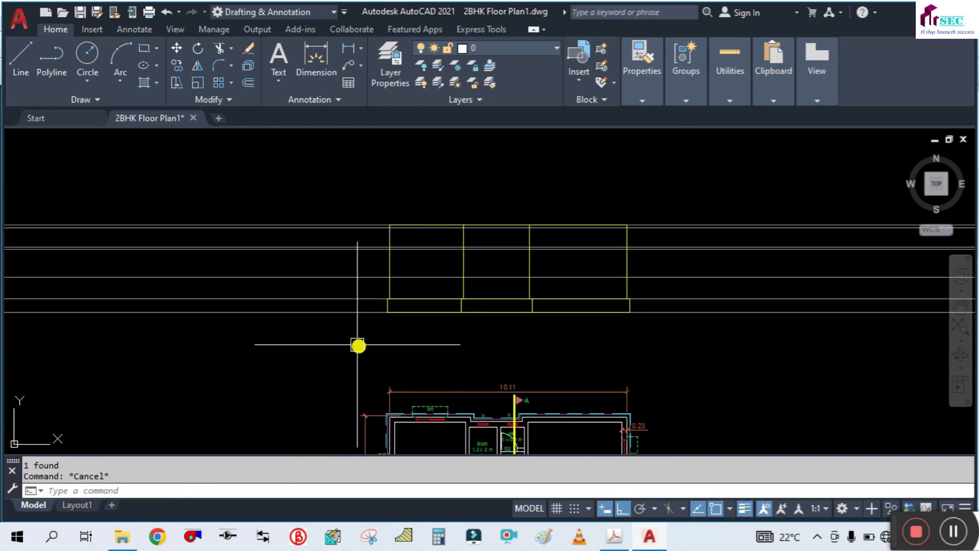
scroll(318, 266, up, 3)
scroll(383, 308, down, 2)
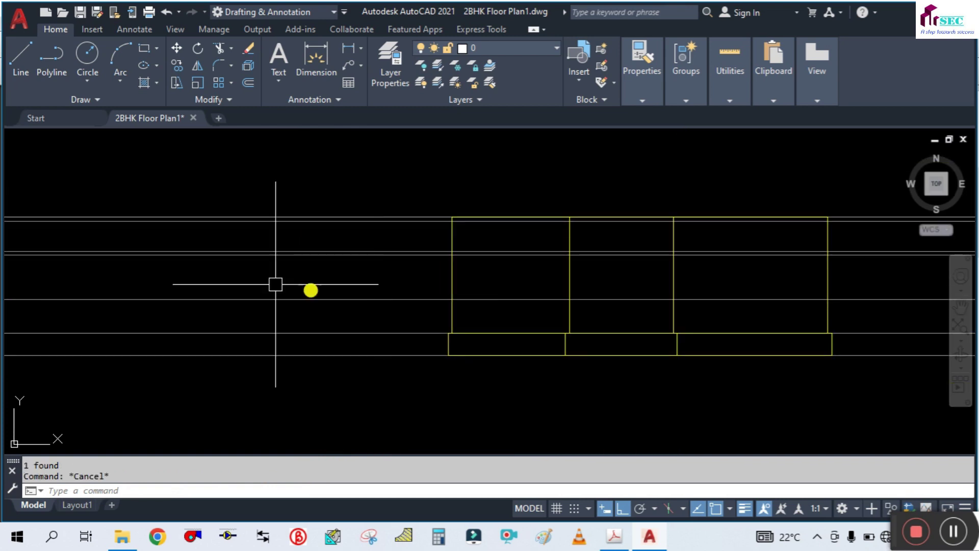
scroll(376, 153, down, 2)
scroll(662, 185, up, 2)
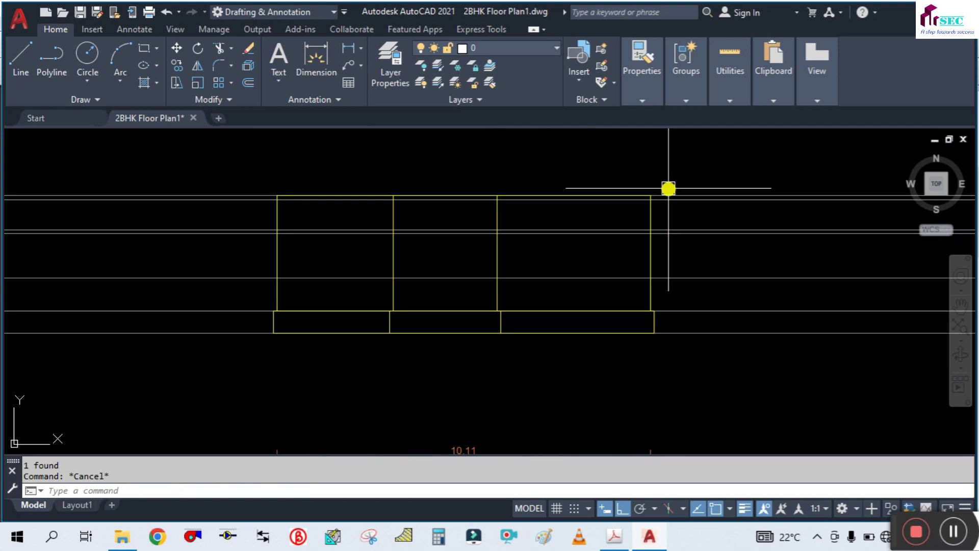
scroll(669, 188, up, 2)
scroll(685, 191, down, 2)
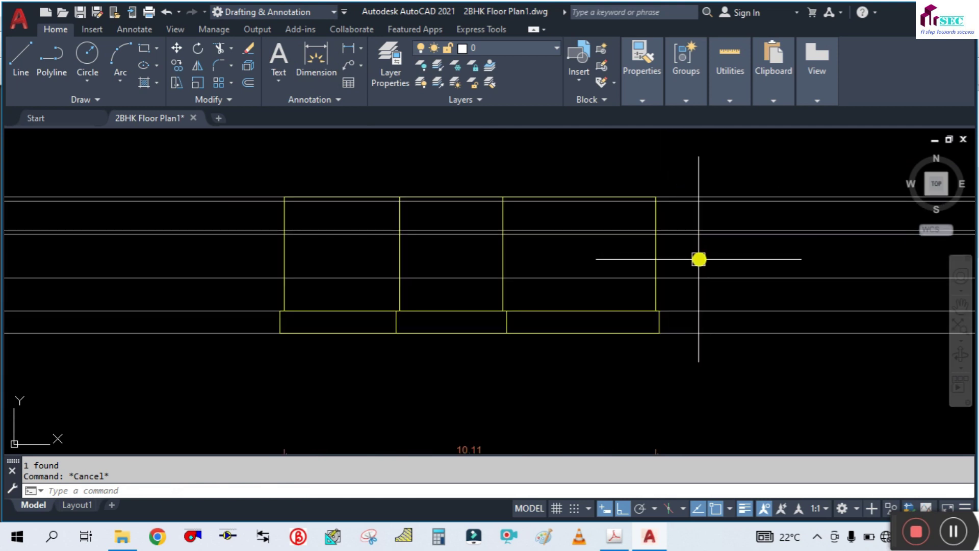
scroll(672, 192, up, 2)
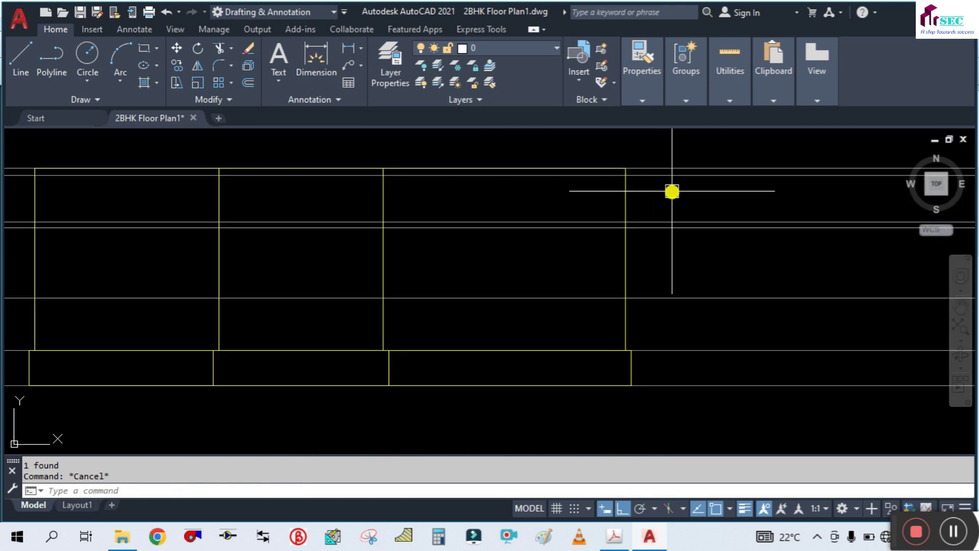
scroll(647, 207, up, 4)
scroll(647, 206, down, 4)
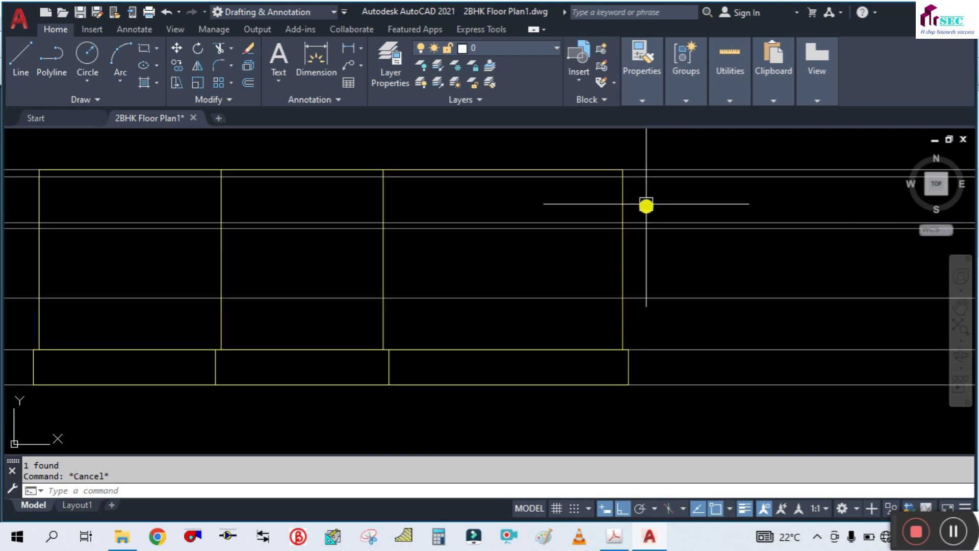
scroll(645, 197, down, 2)
middle_drag(372, 351, 427, 222)
scroll(426, 223, down, 4)
scroll(532, 435, up, 4)
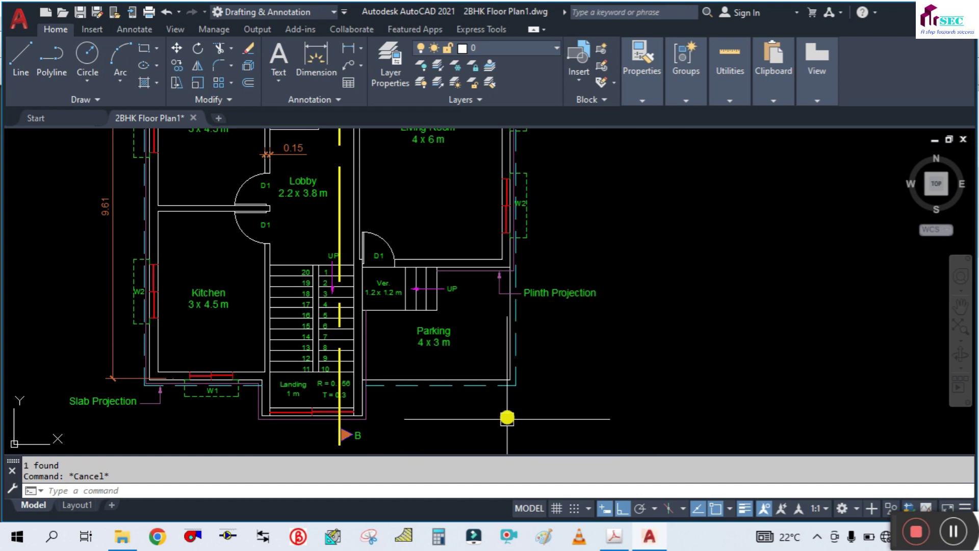
middle_drag(521, 391, 561, 362)
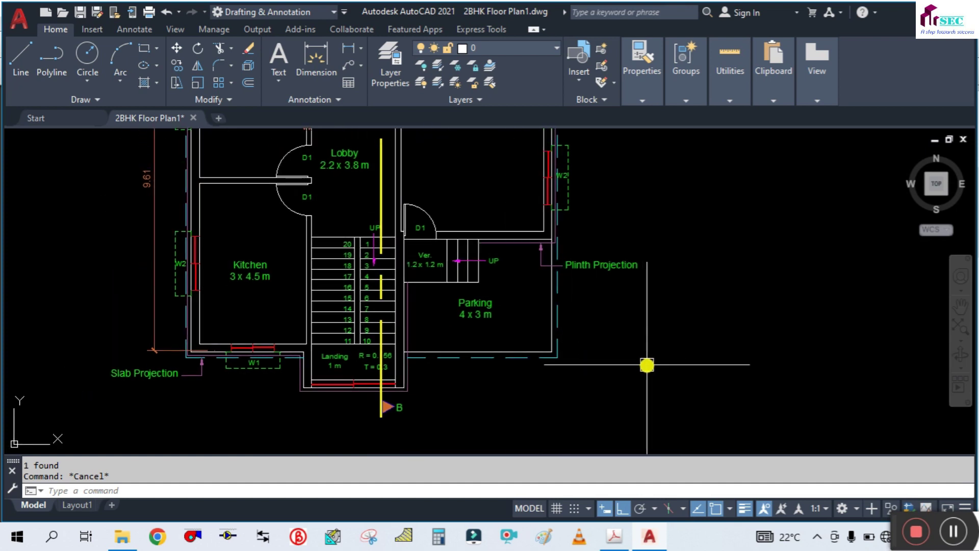
text(l)
key(Return)
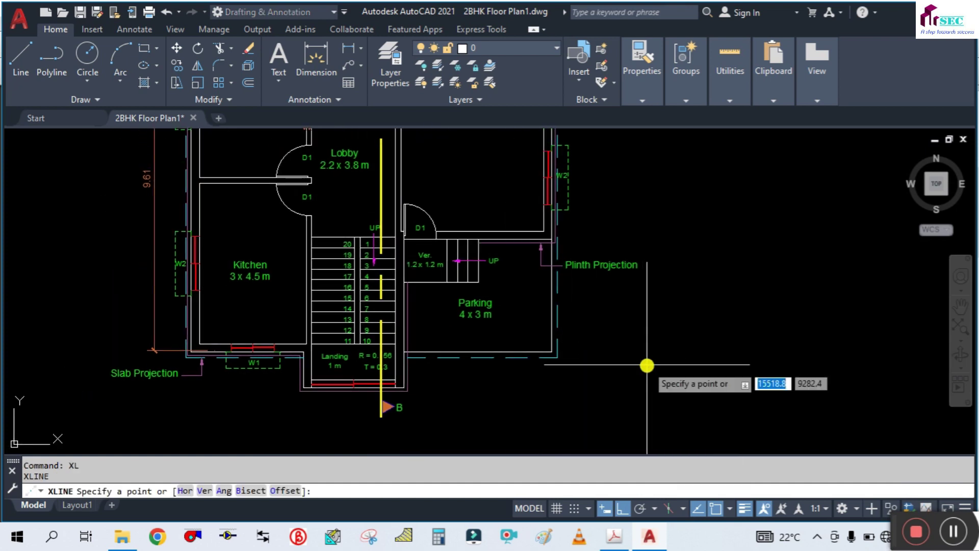
text(v)
key(Return)
scroll(148, 350, up, 3)
scroll(293, 358, up, 3)
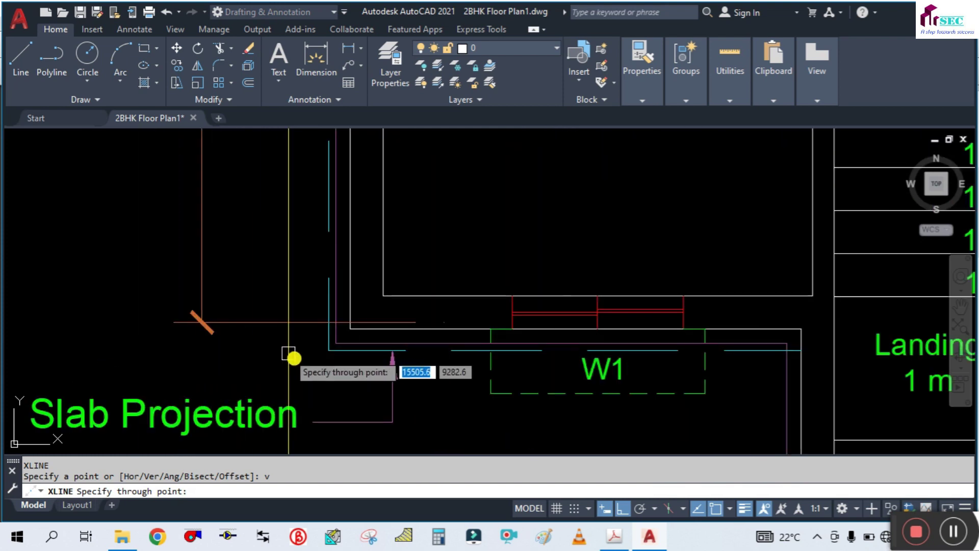
scroll(312, 362, up, 2)
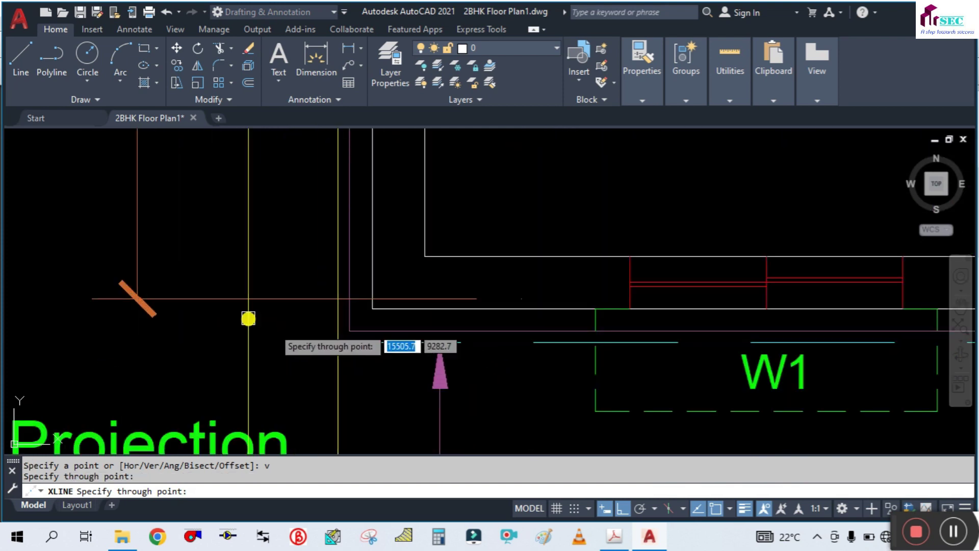
scroll(247, 316, down, 4)
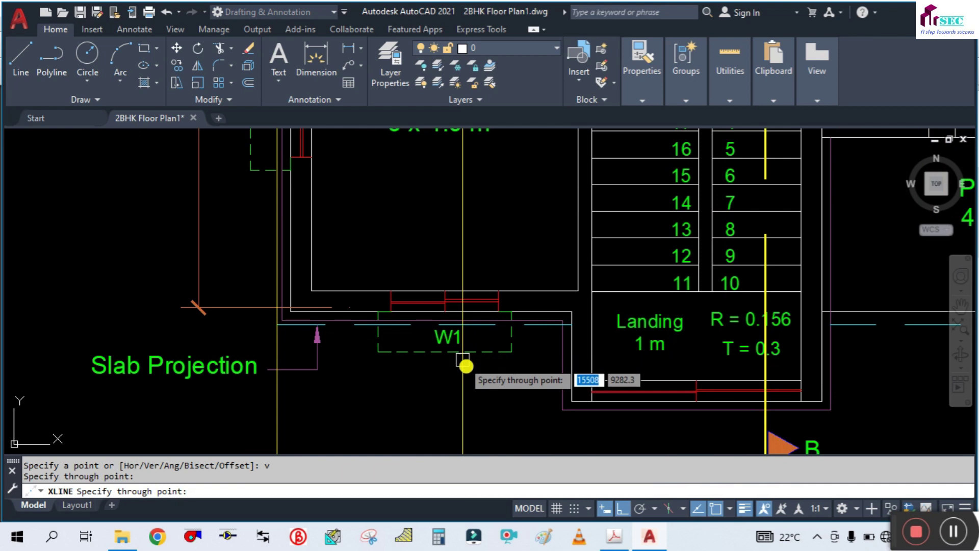
middle_drag(464, 367, 306, 334)
scroll(504, 314, down, 4)
scroll(759, 296, up, 4)
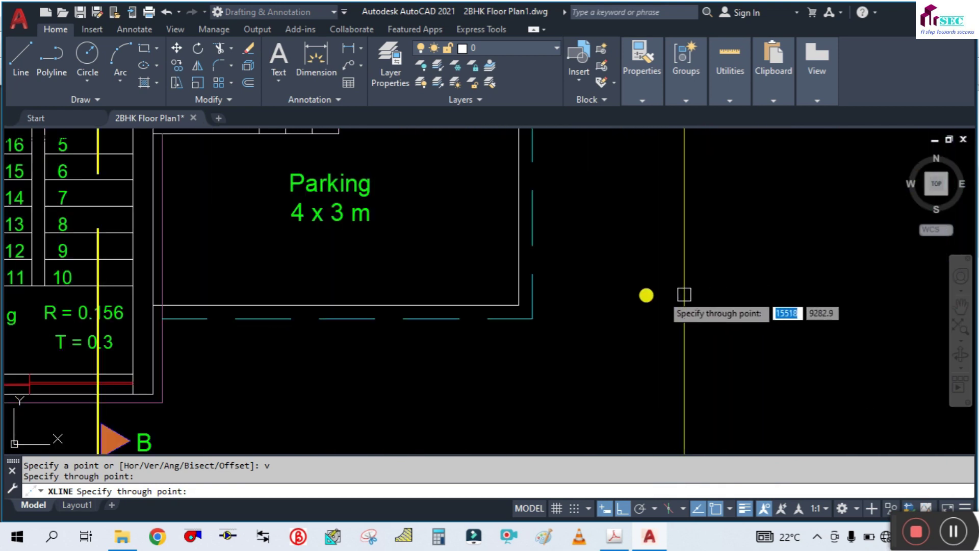
key(Escape)
scroll(584, 352, down, 3)
scroll(560, 321, down, 5)
scroll(566, 253, up, 5)
scroll(372, 300, up, 3)
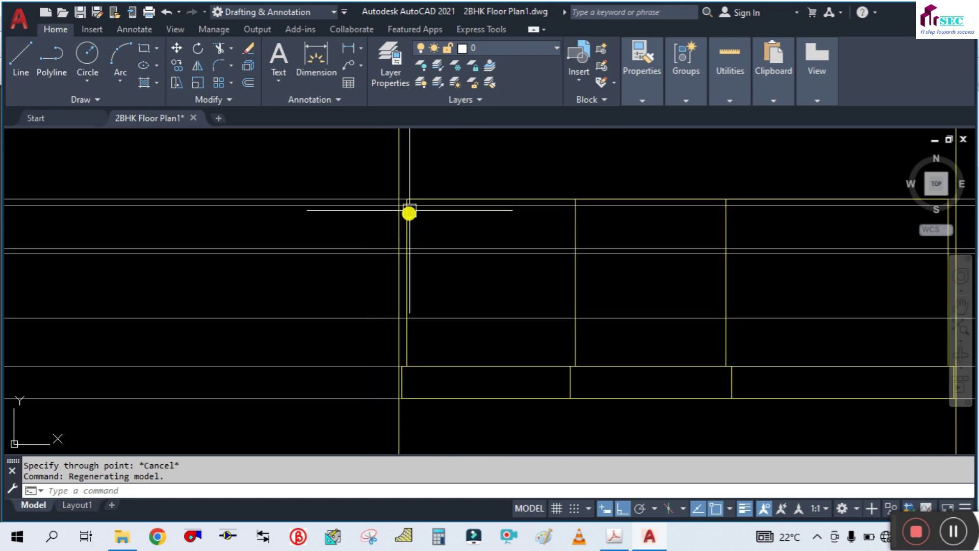
scroll(411, 207, up, 6)
Try a rectangle and then a line at the upper-left wall corner, cancelling both.
text(REc)
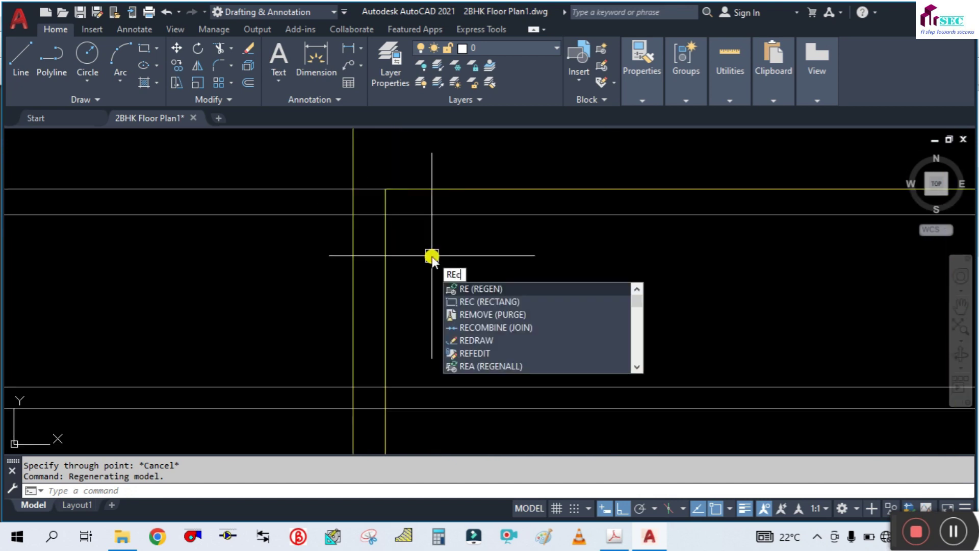
key(Return)
scroll(386, 217, up, 2)
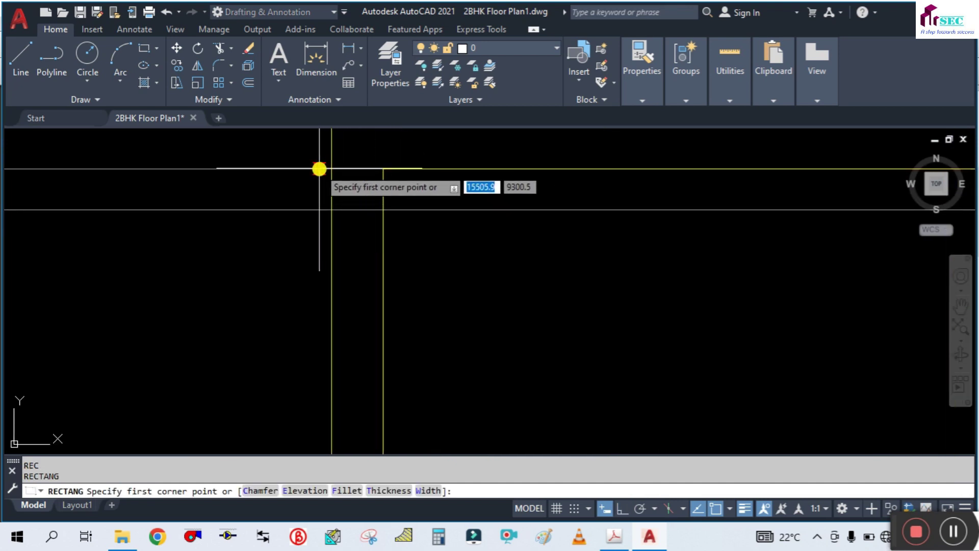
click(331, 168)
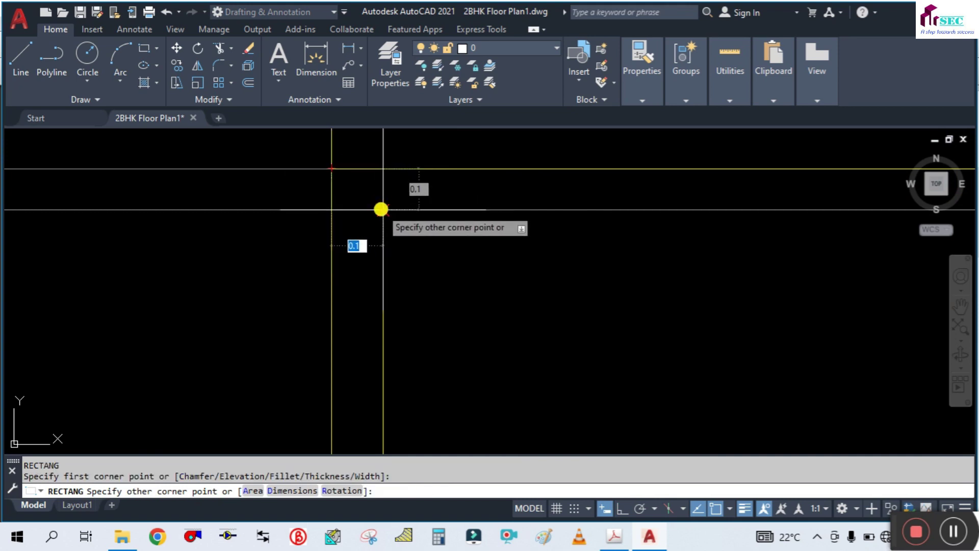
key(Escape)
key(Escape)
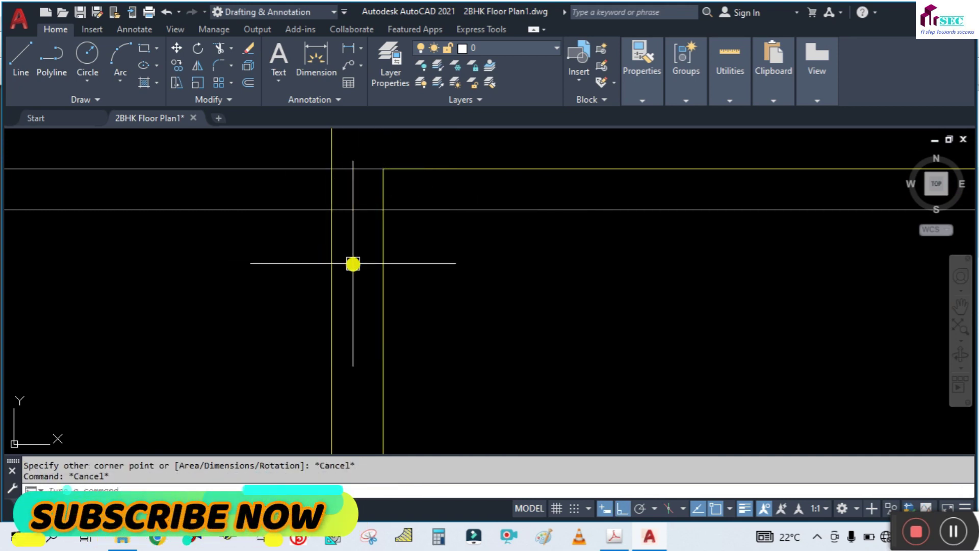
text(l)
key(Return)
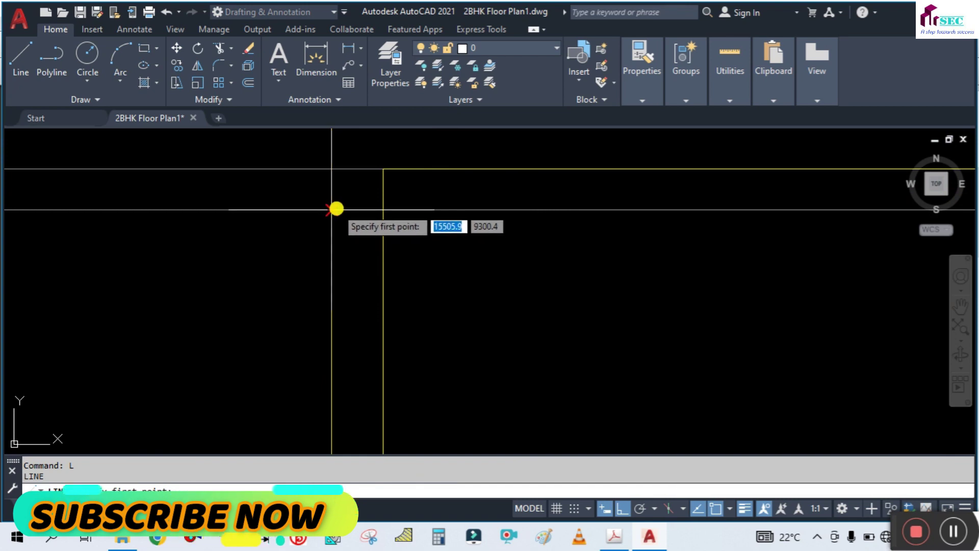
click(336, 209)
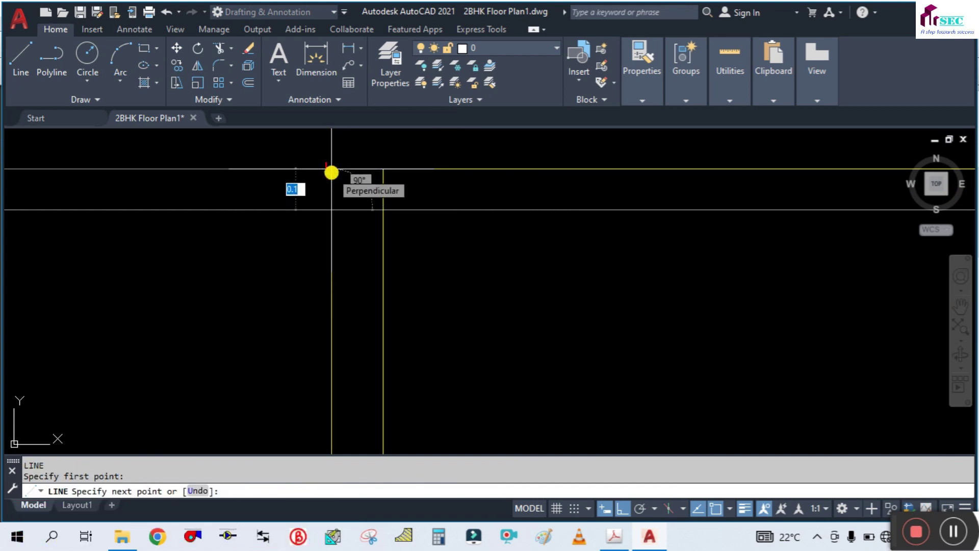
scroll(332, 172, down, 2)
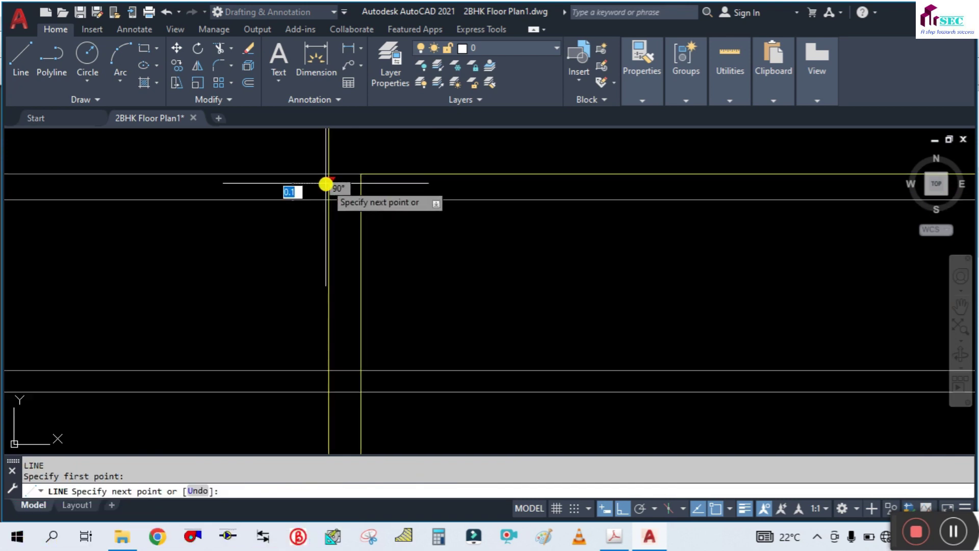
key(Escape)
scroll(352, 186, down, 1)
scroll(329, 187, down, 1)
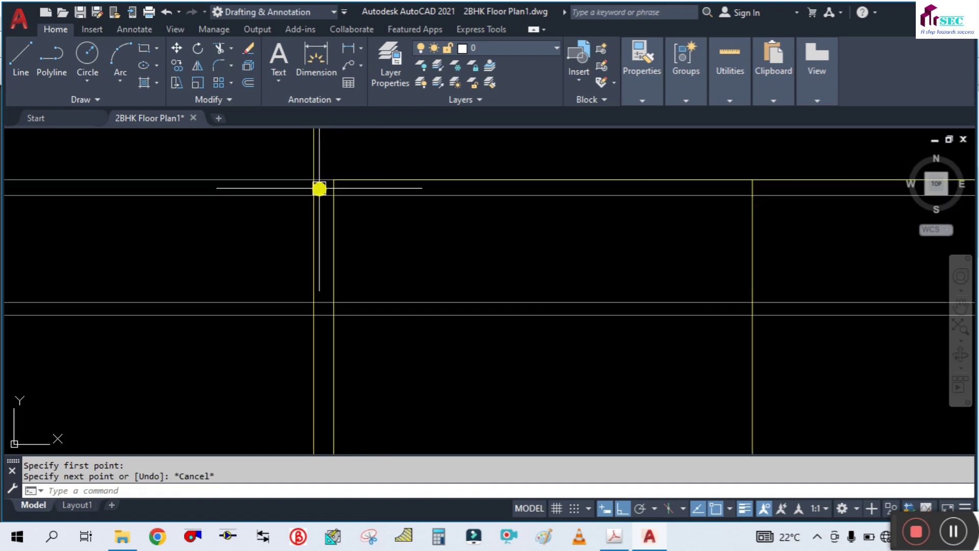
scroll(321, 204, up, 1)
scroll(315, 237, down, 1)
scroll(328, 231, down, 1)
scroll(327, 224, up, 2)
Draw the short slab-edge lines at the left end of the elevation.
text(l)
key(Return)
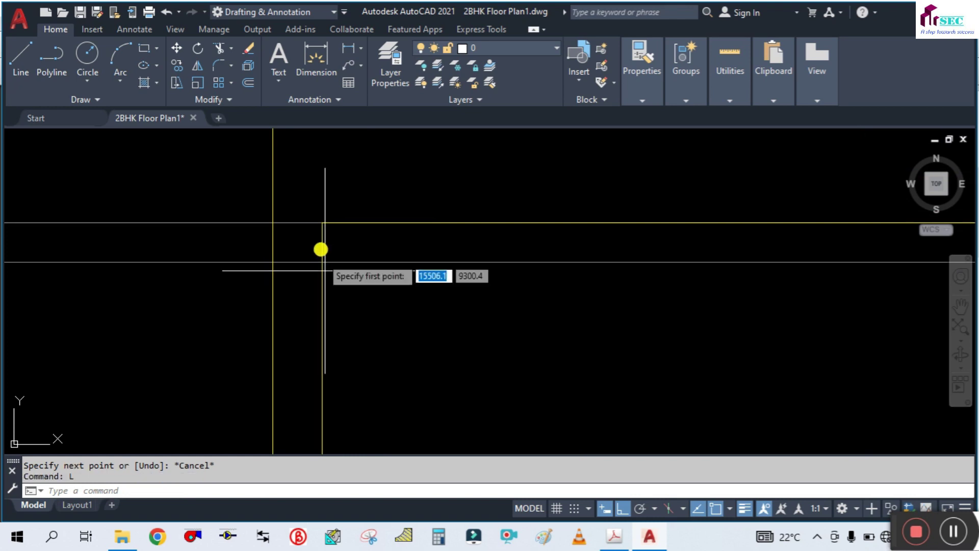
click(321, 222)
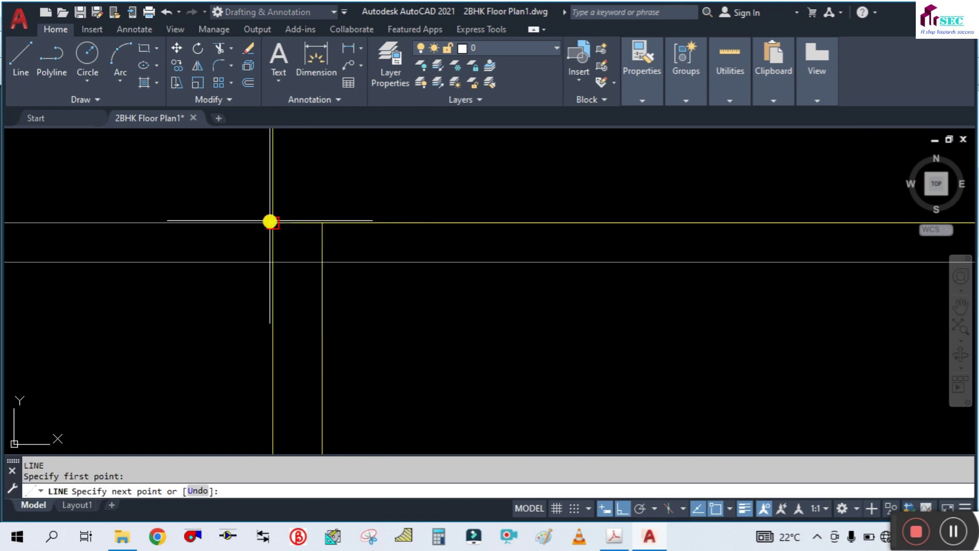
click(269, 221)
click(272, 265)
scroll(273, 265, down, 3)
scroll(273, 265, down, 1)
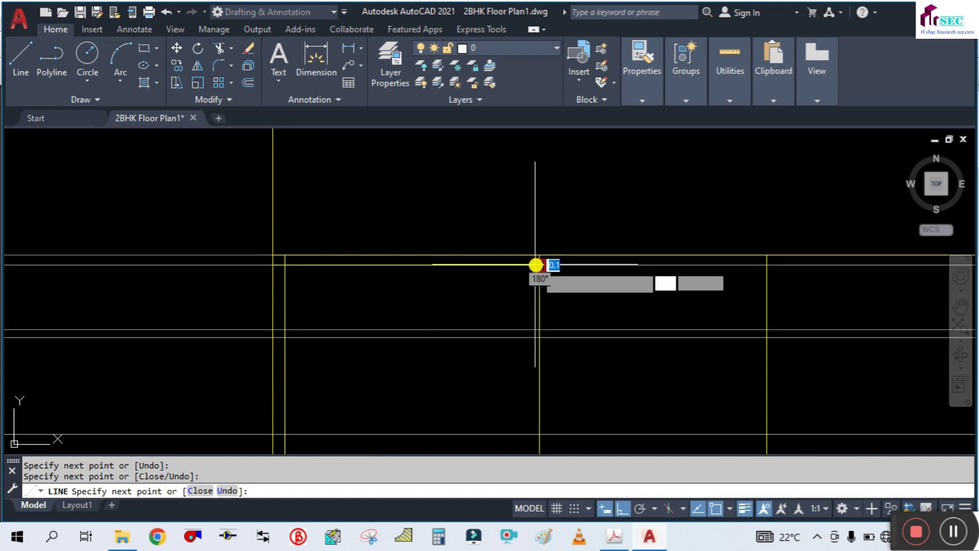
key(Escape)
Draw the slab-edge lines at the right end, down to the lower slab line.
middle_drag(535, 265, 379, 278)
scroll(551, 272, up, 2)
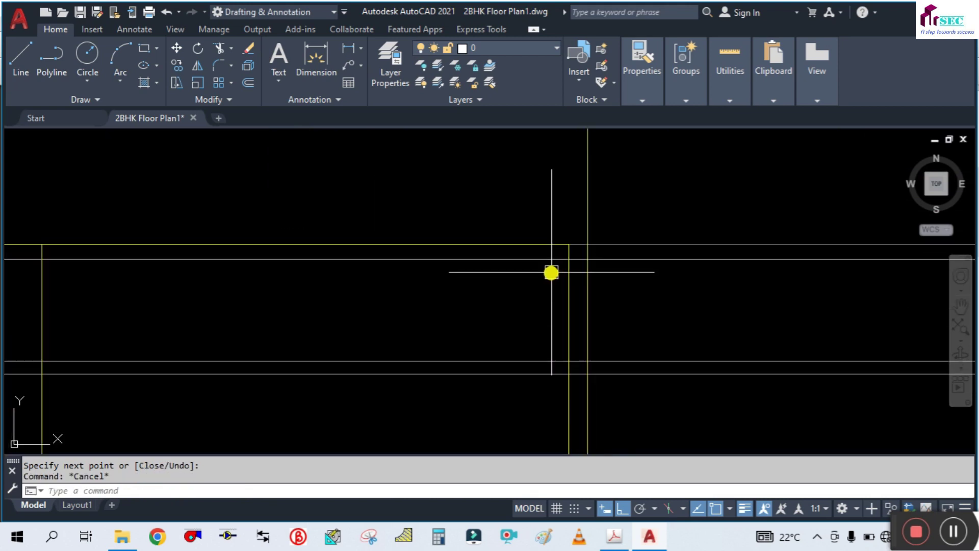
text(l)
key(Return)
scroll(607, 270, up, 3)
scroll(586, 258, up, 4)
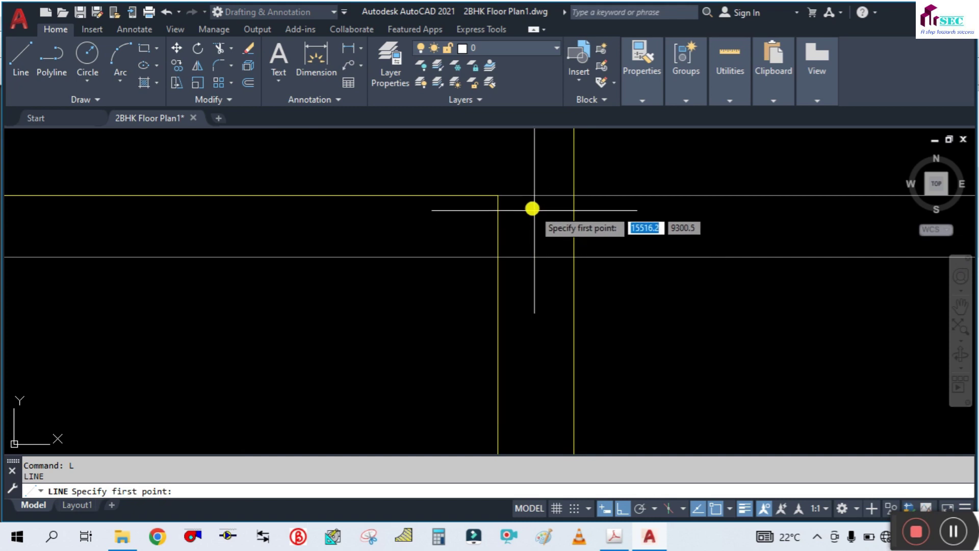
click(501, 194)
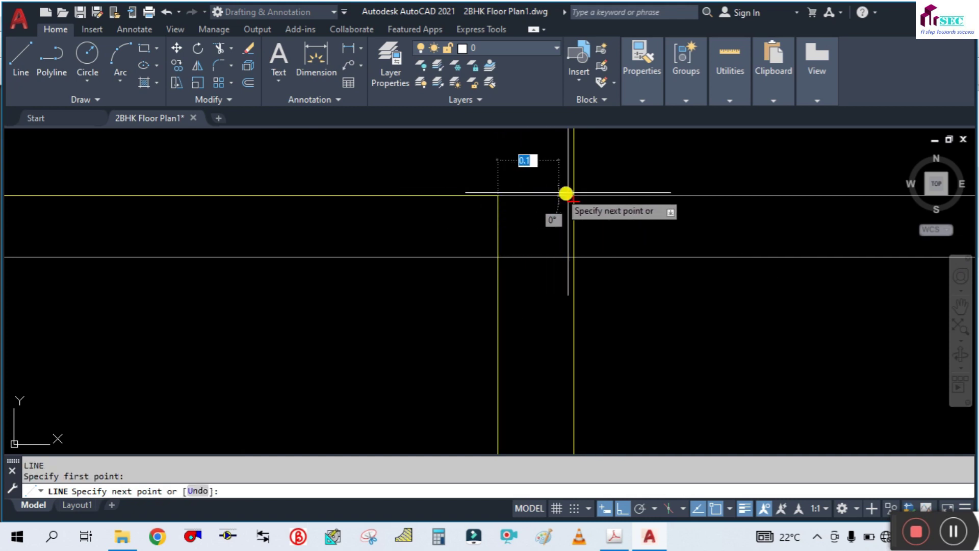
click(578, 194)
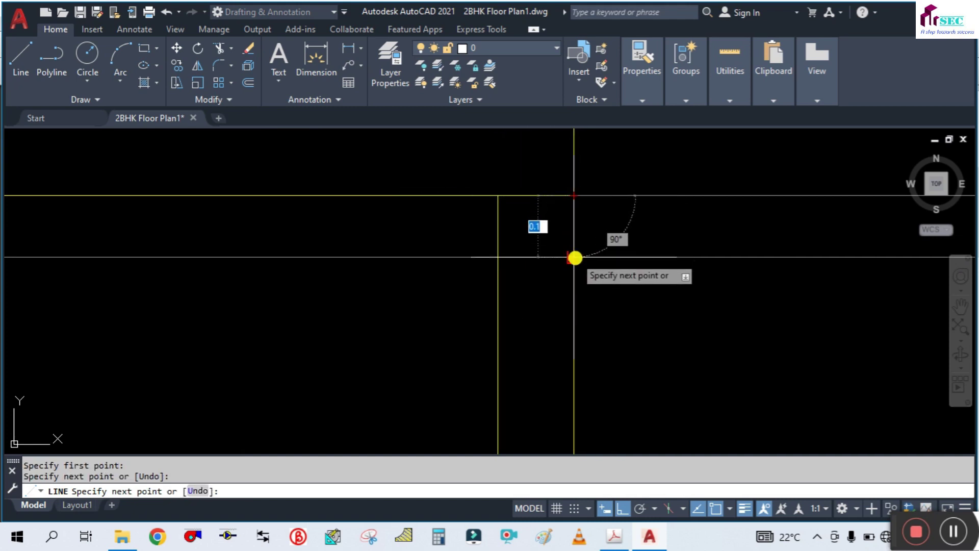
click(575, 256)
scroll(575, 258, down, 5)
scroll(575, 258, down, 2)
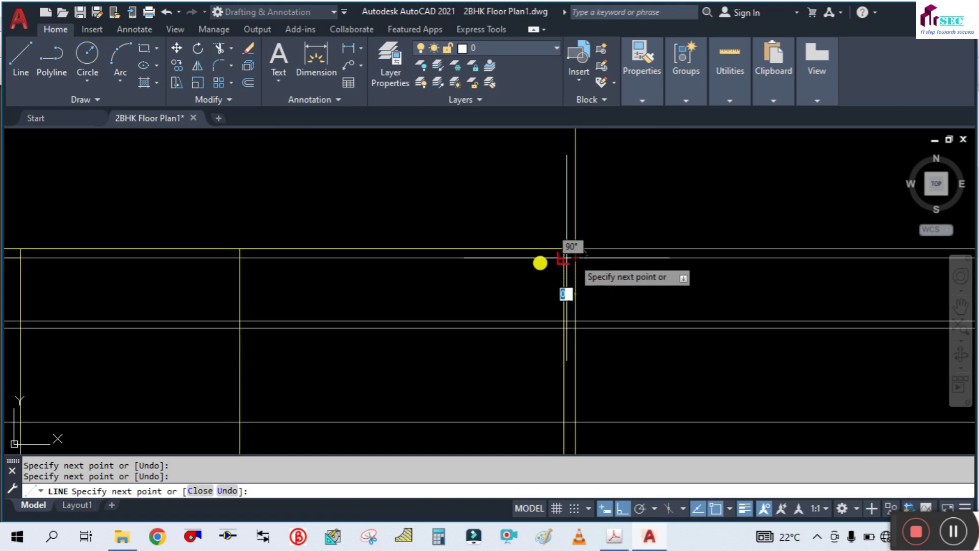
scroll(244, 278, up, 4)
click(227, 251)
key(Escape)
Begin a crossing selection around the two stray vertical lines.
scroll(467, 249, down, 2)
scroll(467, 249, down, 3)
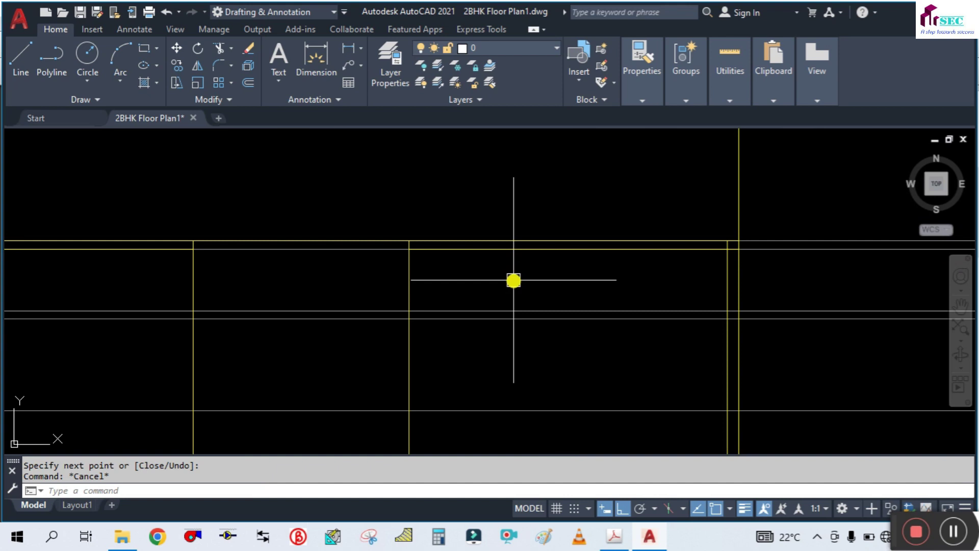
scroll(515, 289, down, 2)
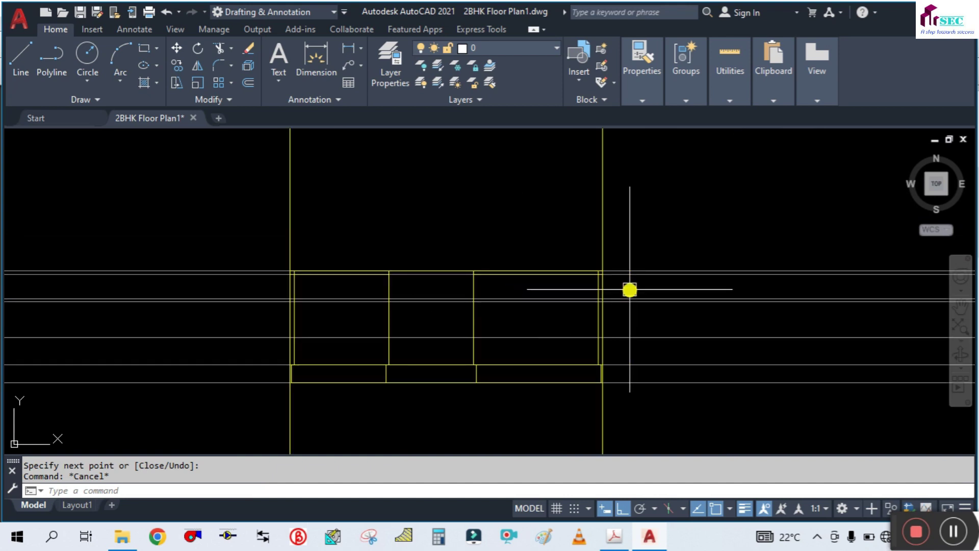
click(505, 197)
Erase the two stray vertical lines with a crossing selection.
click(209, 189)
text(e)
key(Return)
scroll(286, 332, up, 3)
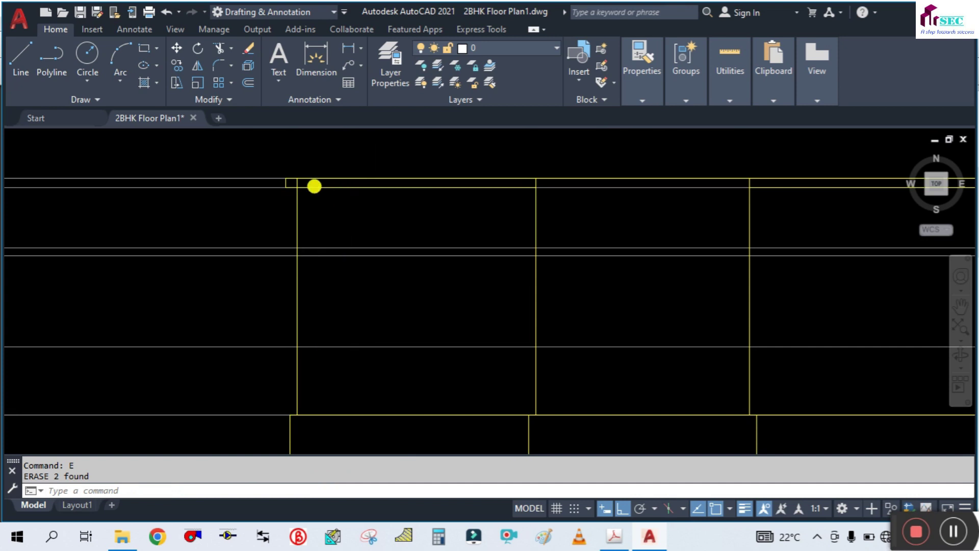
scroll(315, 185, up, 3)
Trim the wall line inside the slab band at the upper-left corner.
mouse_move(315, 216)
middle_down()
mouse_move(316, 244)
mouse_move(295, 228)
middle_up()
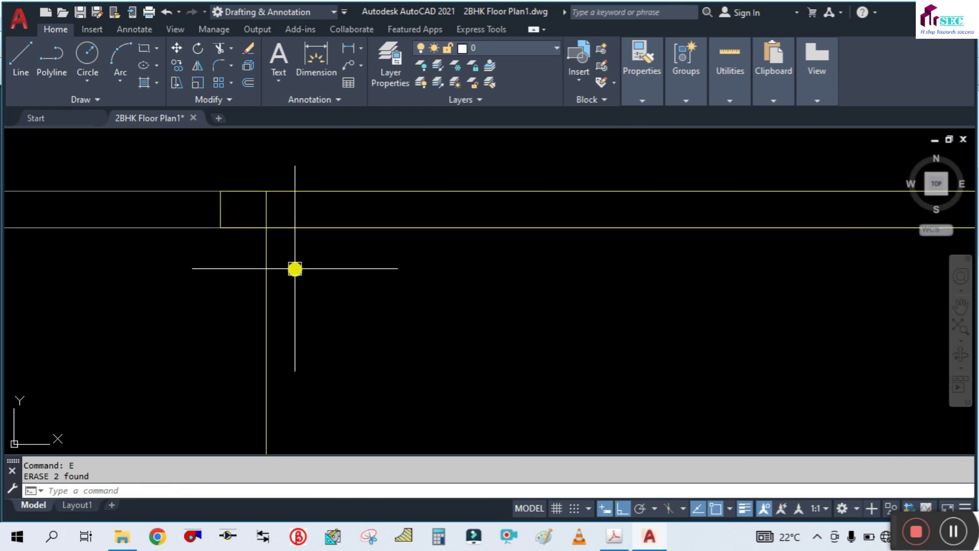
text(tr)
key(Return)
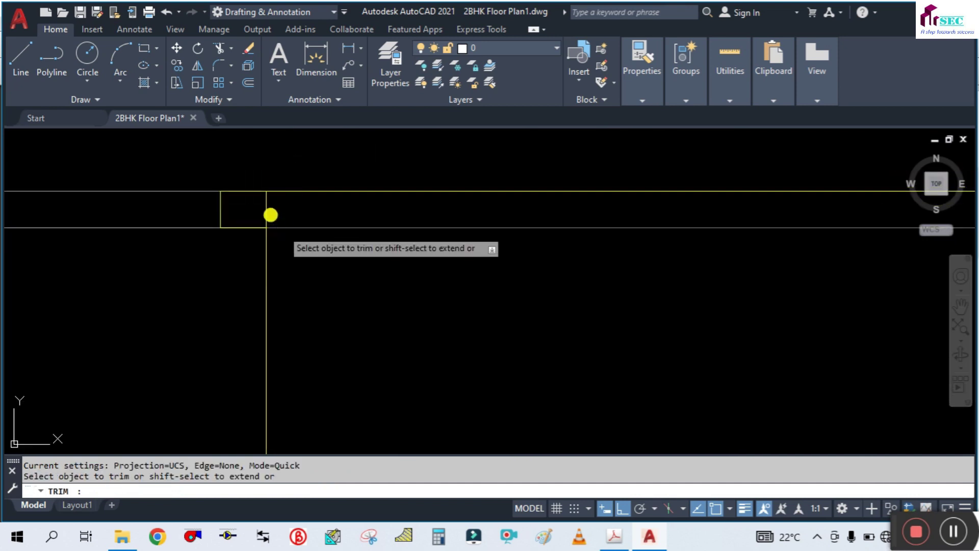
click(266, 209)
key(Escape)
scroll(161, 246, down, 4)
scroll(350, 232, down, 1)
scroll(349, 231, down, 1)
scroll(382, 209, down, 1)
Check the right side, then center the whole cleaned elevation in view.
middle_drag(573, 228, 373, 245)
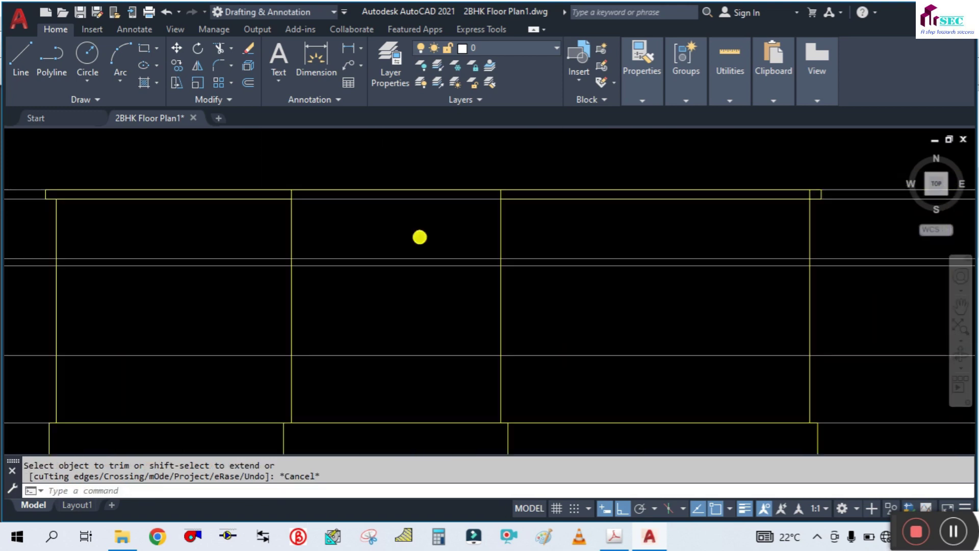
scroll(763, 208, up, 5)
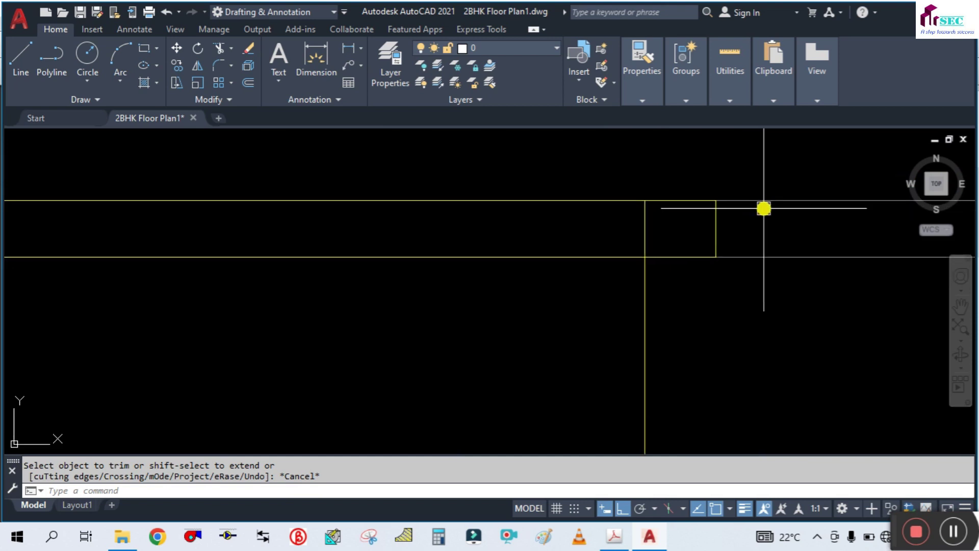
text(tr)
key(Return)
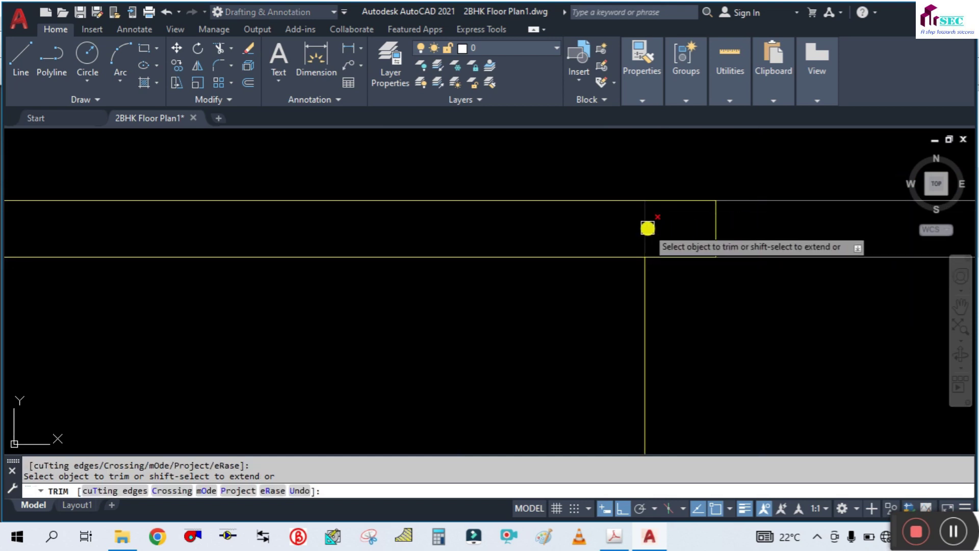
key(Escape)
scroll(669, 204, down, 4)
scroll(670, 204, down, 4)
middle_drag(523, 322, 569, 287)
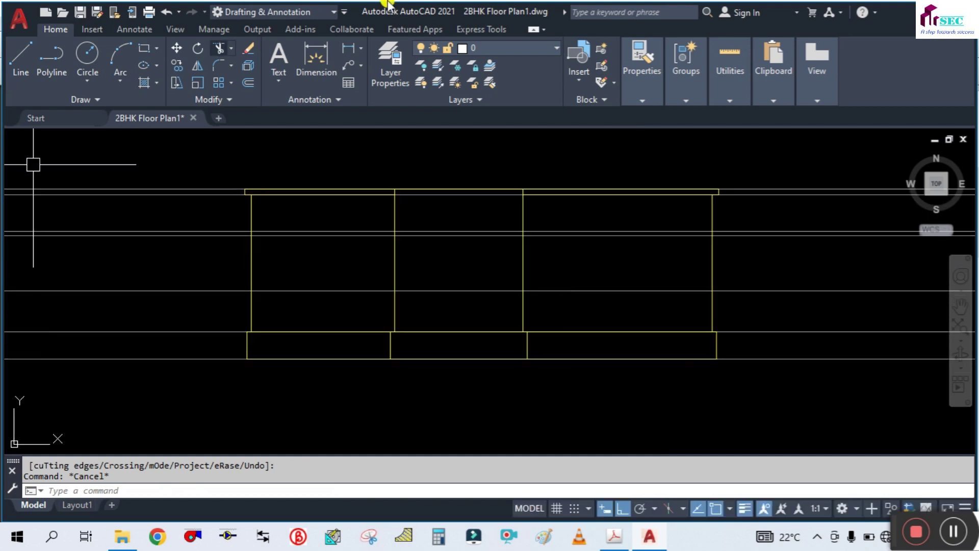
middle_drag(465, 263, 479, 234)
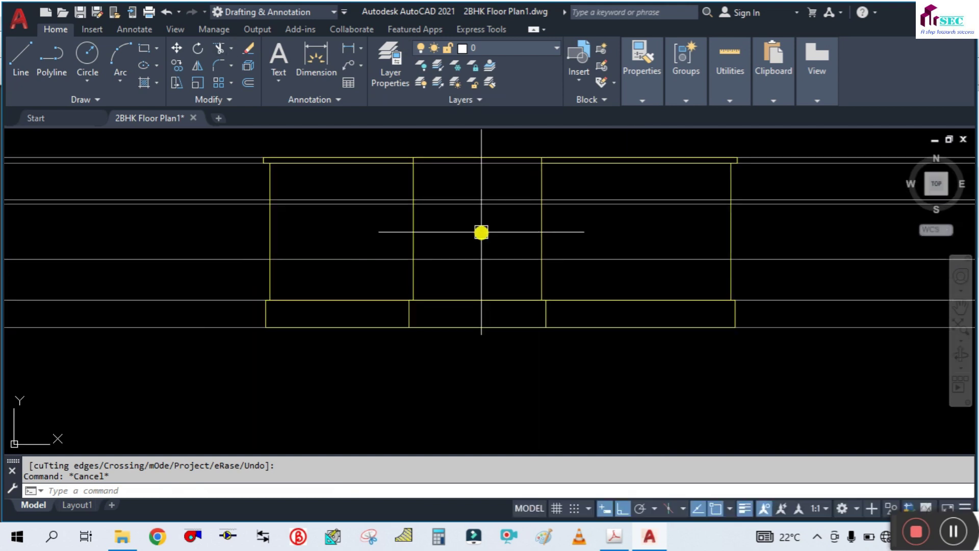
scroll(483, 231, down, 2)
scroll(483, 231, up, 2)
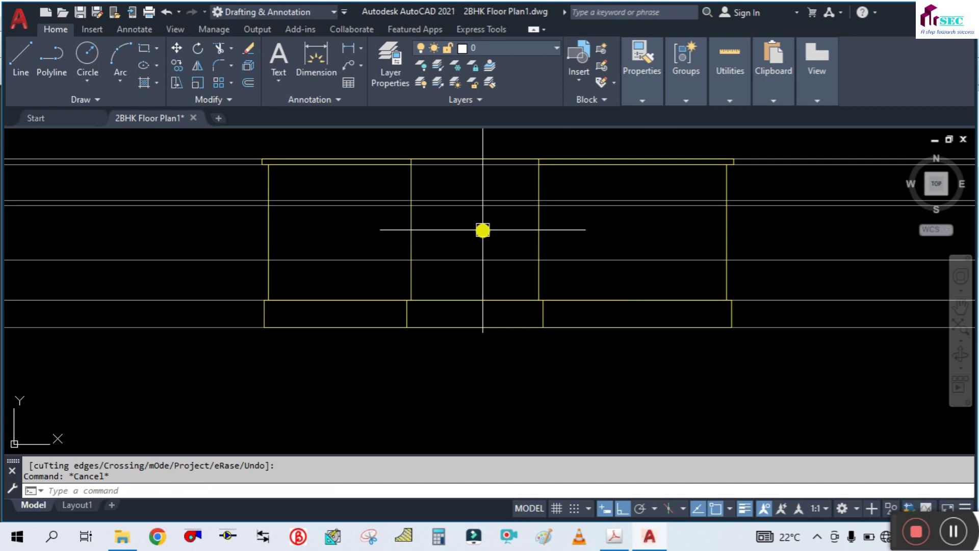
scroll(483, 231, down, 2)
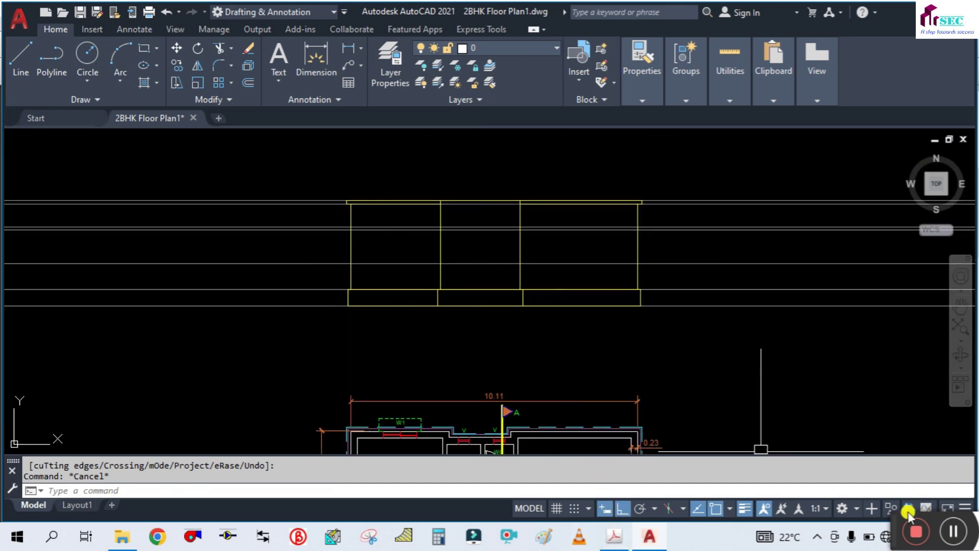
Pan across the elevation sheet in the reference PDF in Acrobat.
click(628, 542)
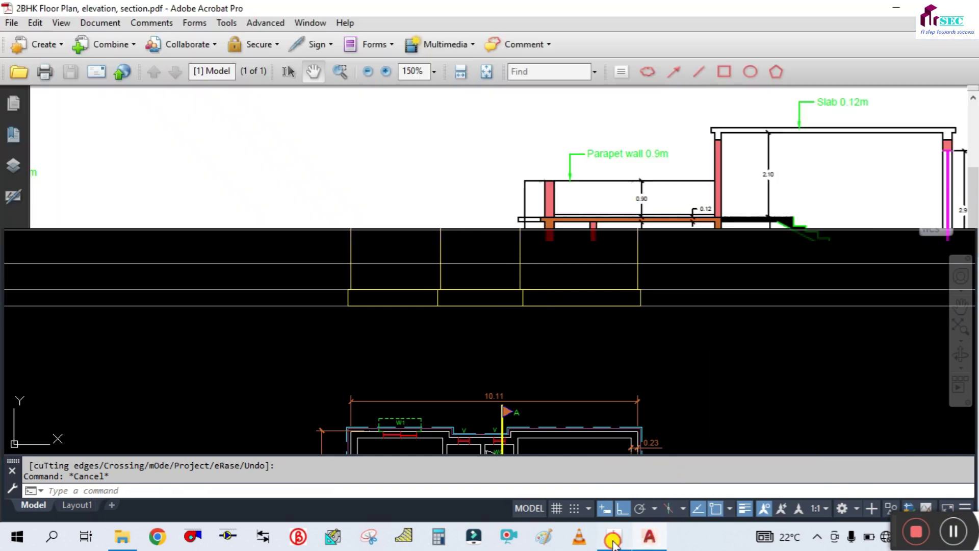
drag(323, 341, 841, 270)
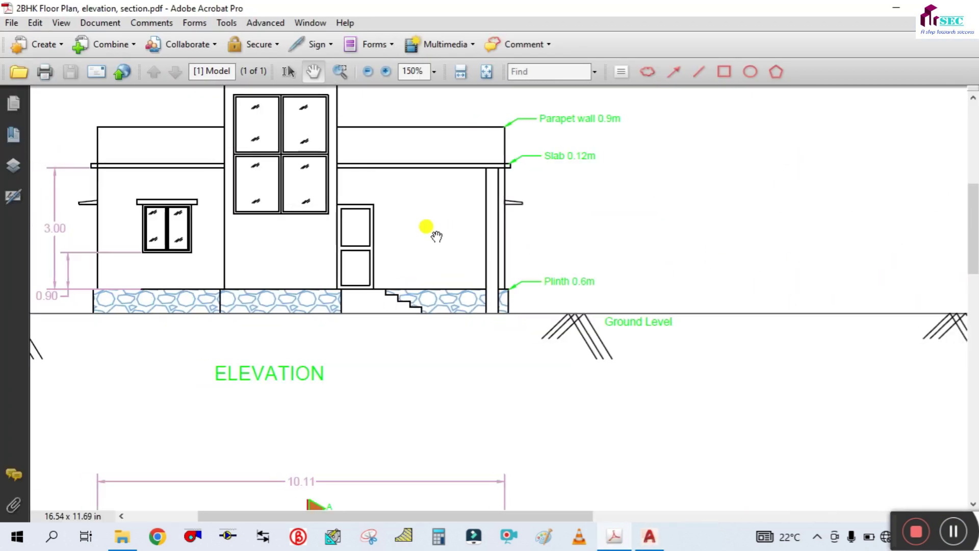
ctrl+scroll(436, 235, up, 1)
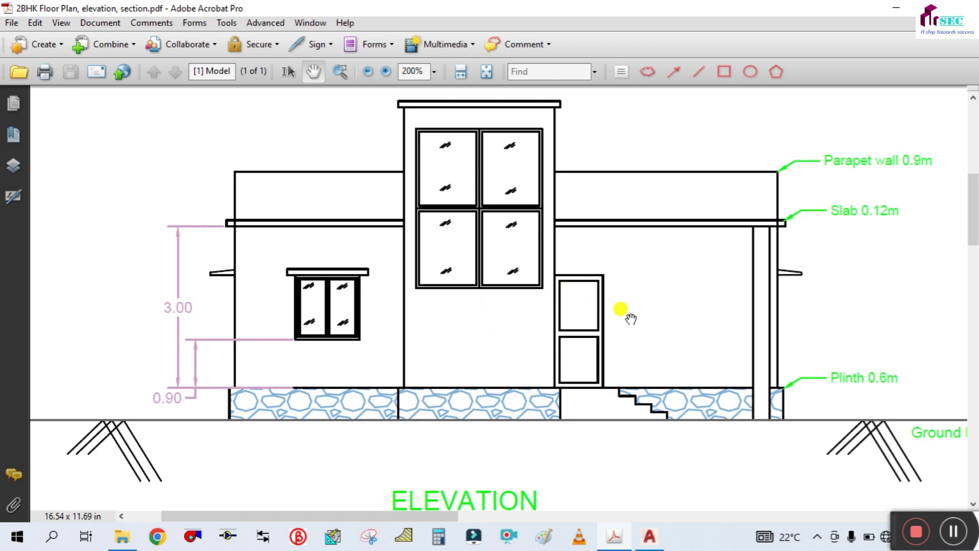
drag(425, 314, 415, 308)
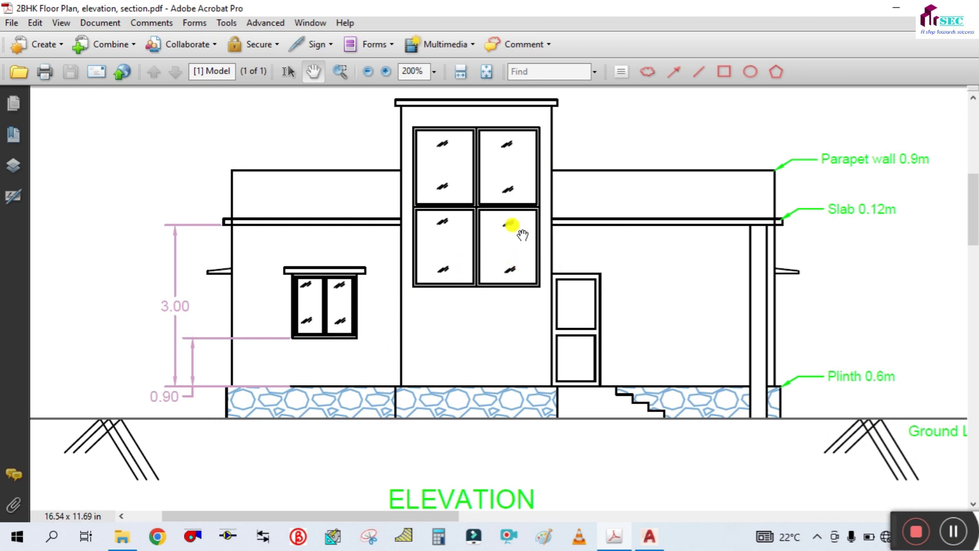
drag(523, 235, 390, 200)
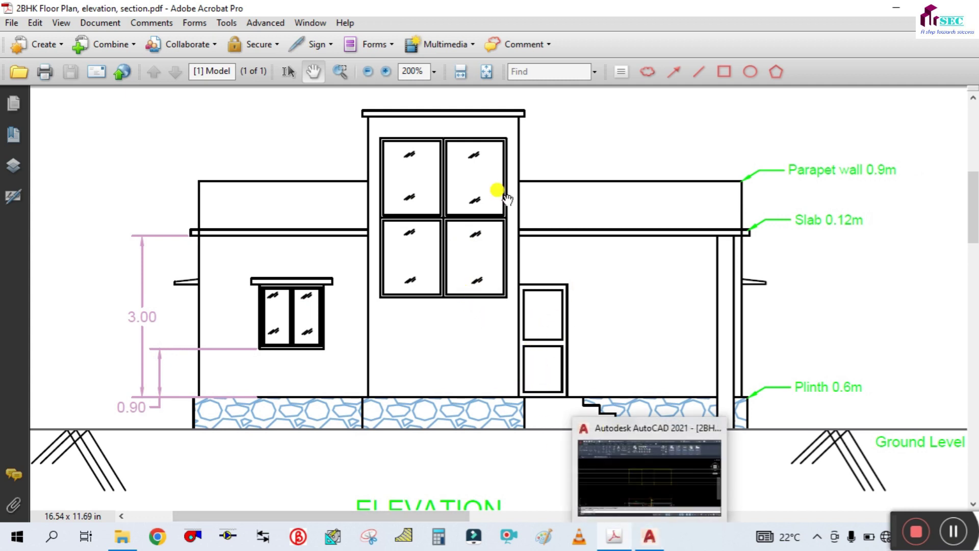
drag(483, 270, 354, 274)
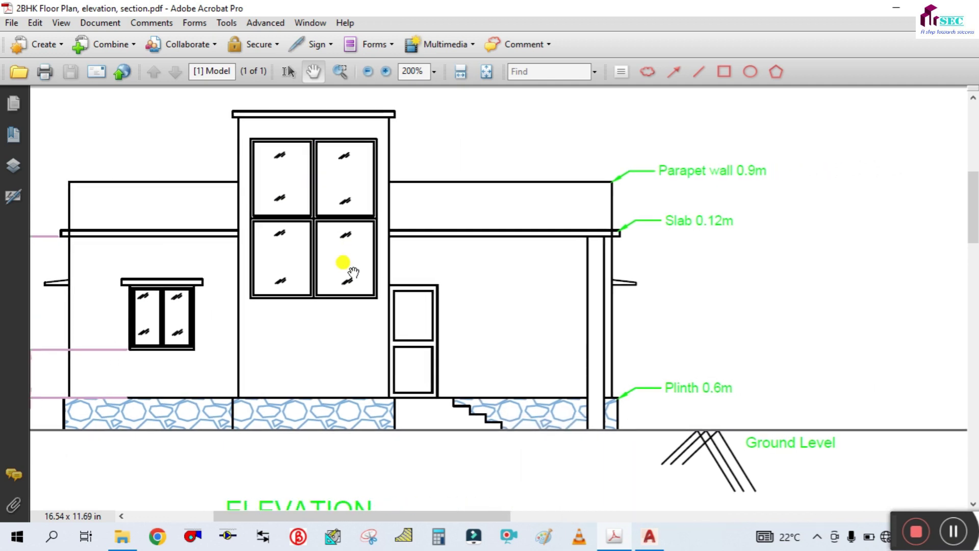
ctrl+scroll(354, 273, down, 1)
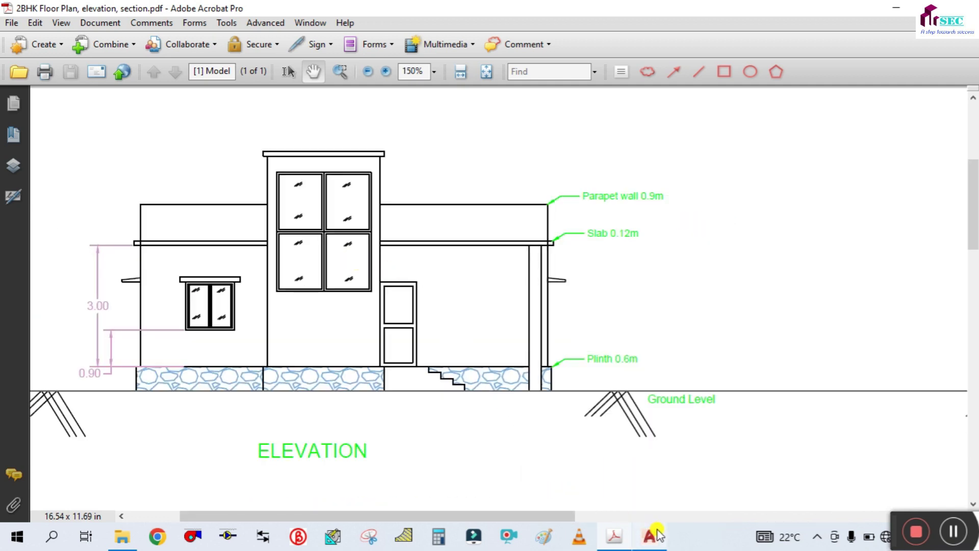
Read the section's 0.90 parapet, 0.12 slab and 3.12 landing heights, then return to AutoCAD.
click(651, 535)
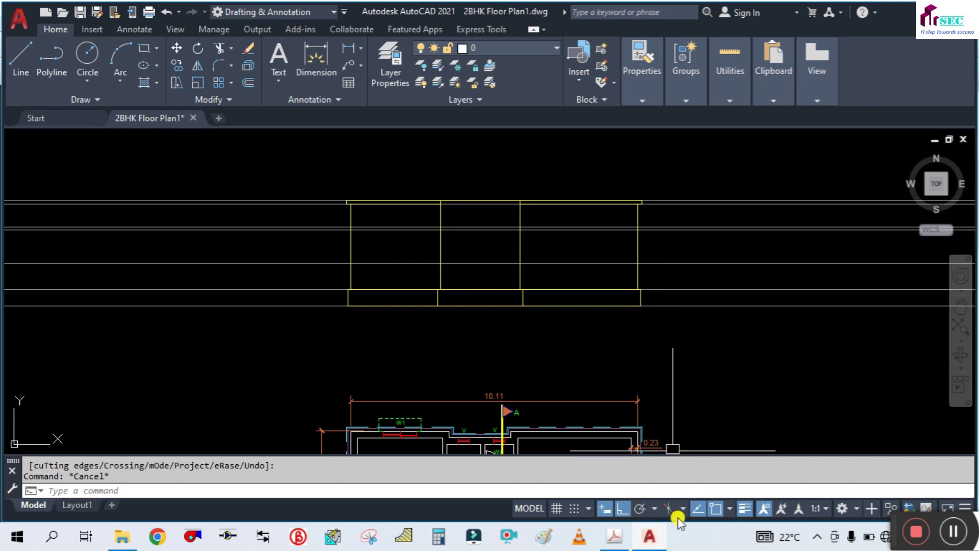
click(612, 537)
drag(684, 346, 142, 278)
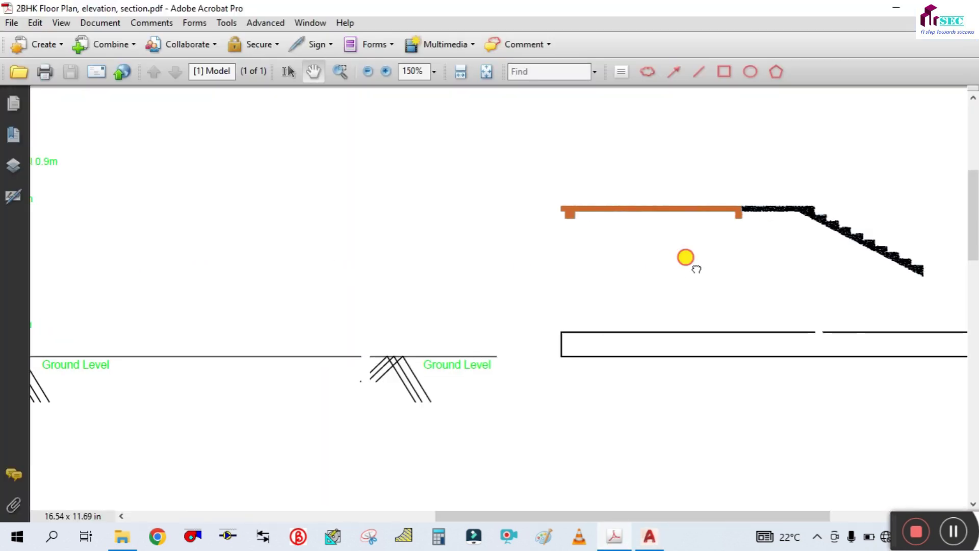
drag(684, 258, 478, 260)
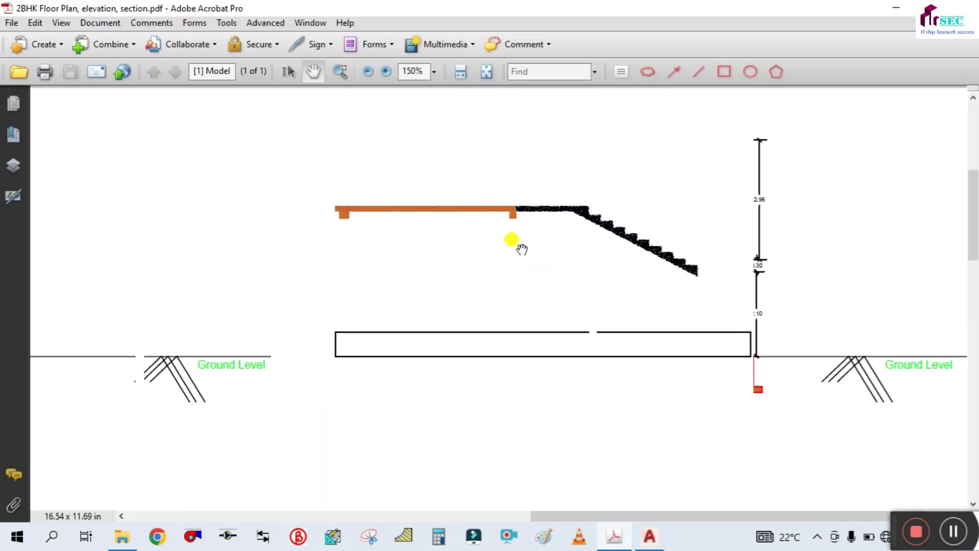
ctrl+scroll(522, 248, down, 2)
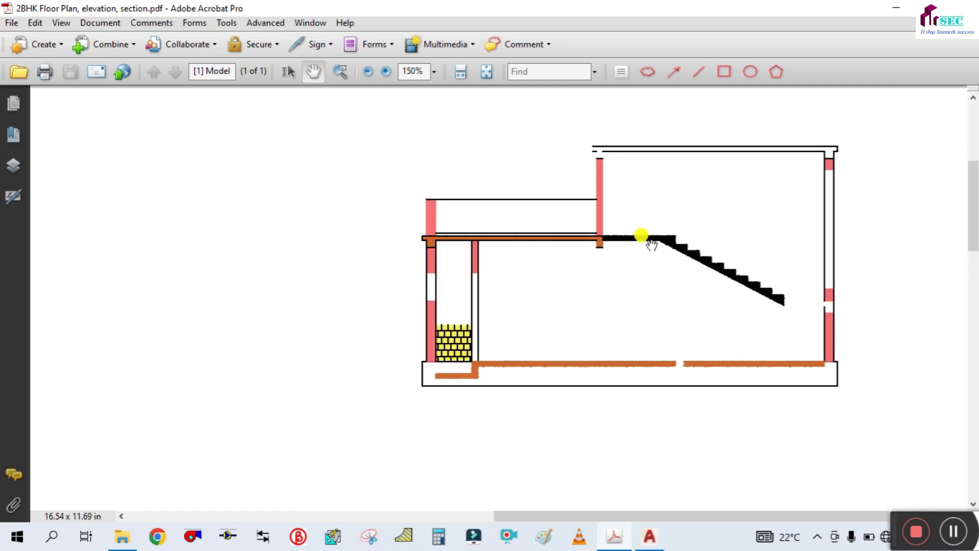
ctrl+scroll(648, 240, up, 4)
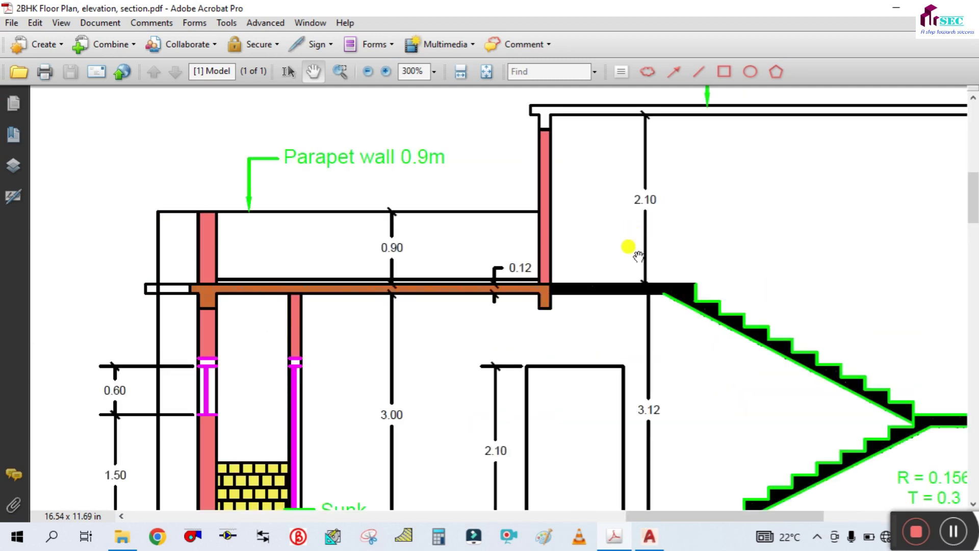
click(652, 544)
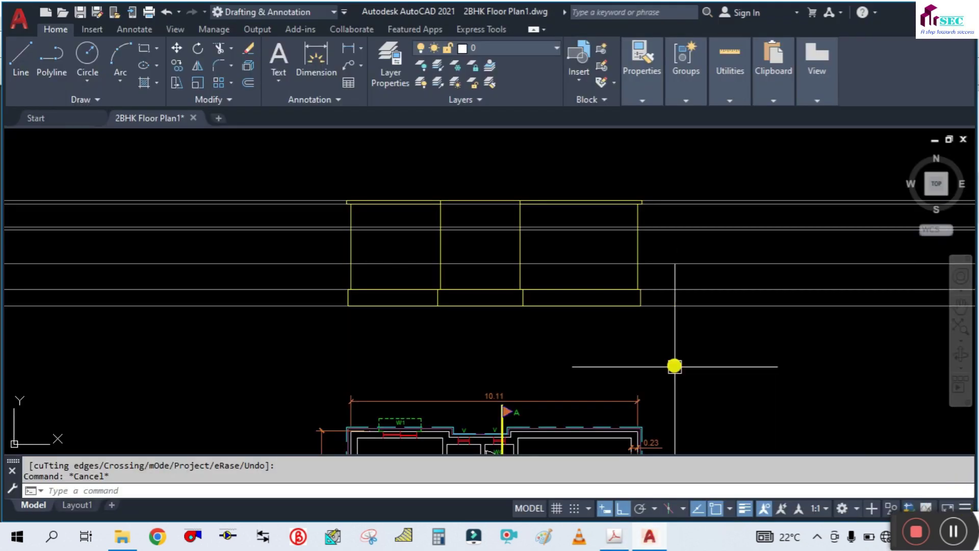
Offset the top wall line 2.1 upward.
scroll(492, 164, up, 4)
scroll(465, 256, up, 2)
scroll(490, 294, down, 2)
key(Return)
text(2.1)
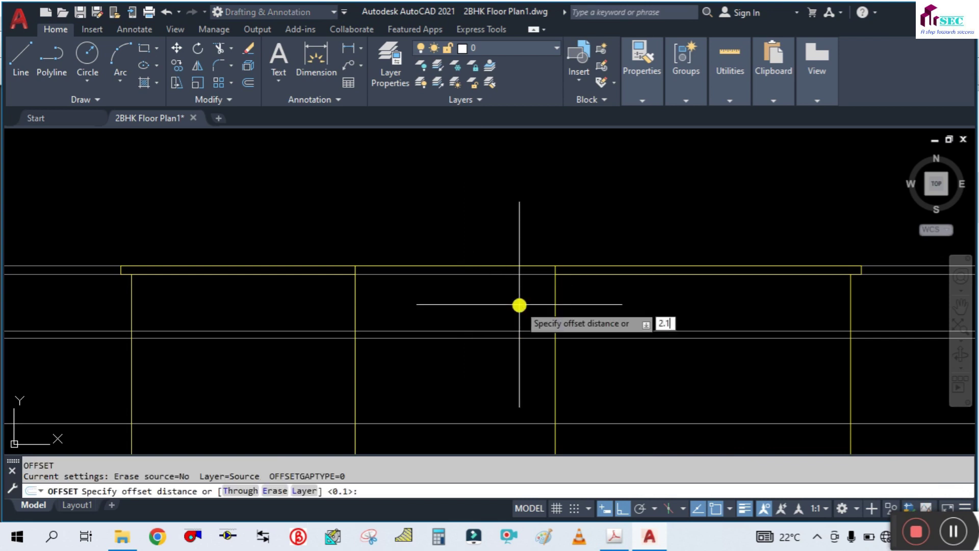
key(Return)
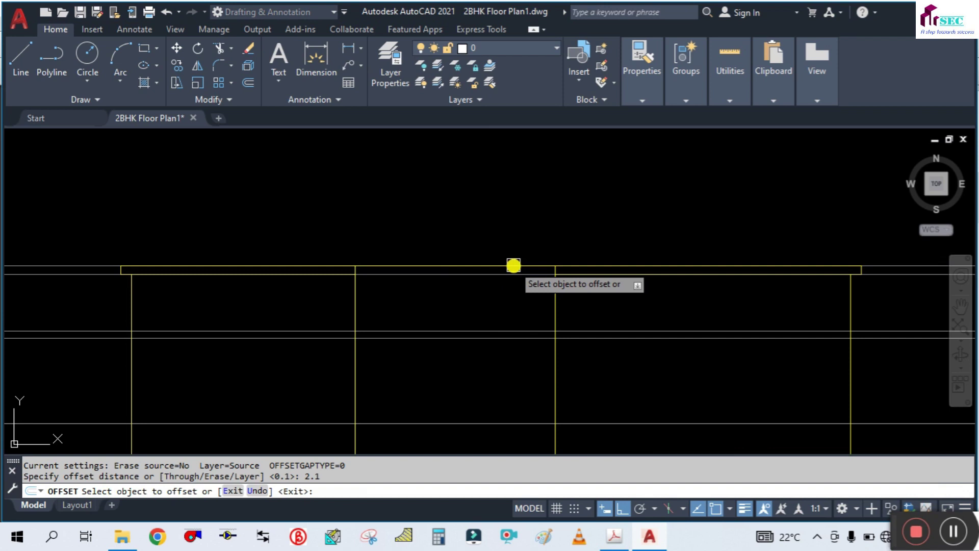
click(514, 265)
click(514, 196)
scroll(499, 227, down, 4)
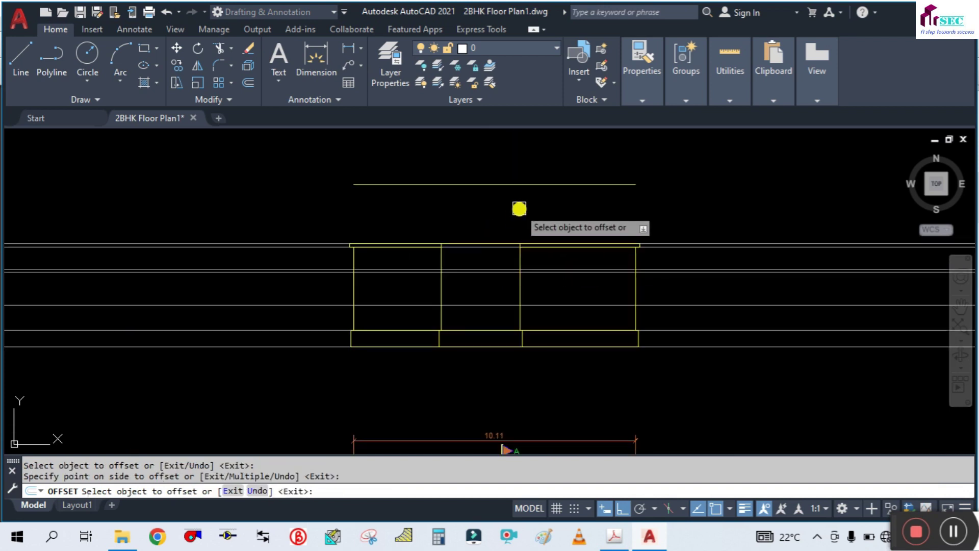
key(Escape)
Offset the new line 0.12 upward as the slab line and save the drawing.
scroll(519, 208, up, 2)
middle_drag(429, 300, 430, 317)
middle_drag(522, 214, 522, 258)
key(Return)
text(0.12)
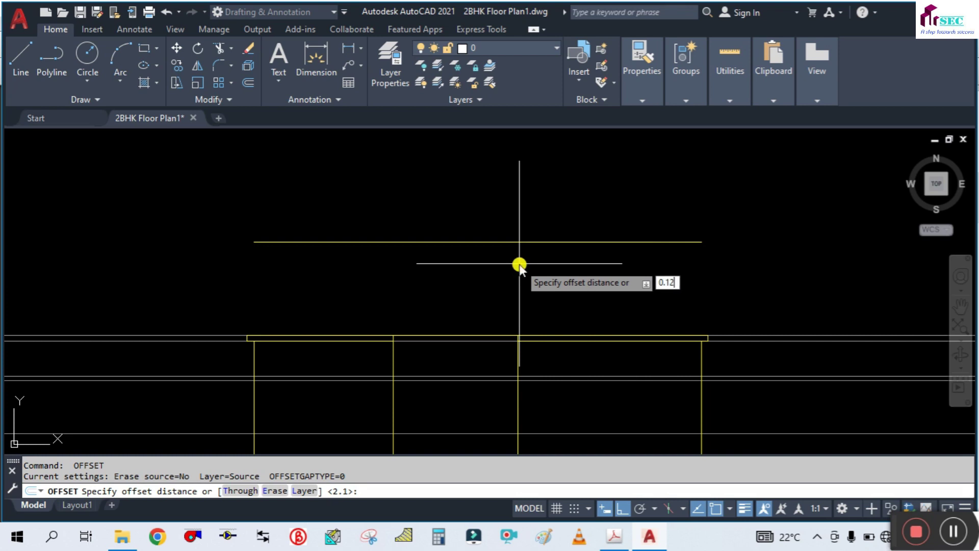
key(Return)
click(512, 241)
click(493, 171)
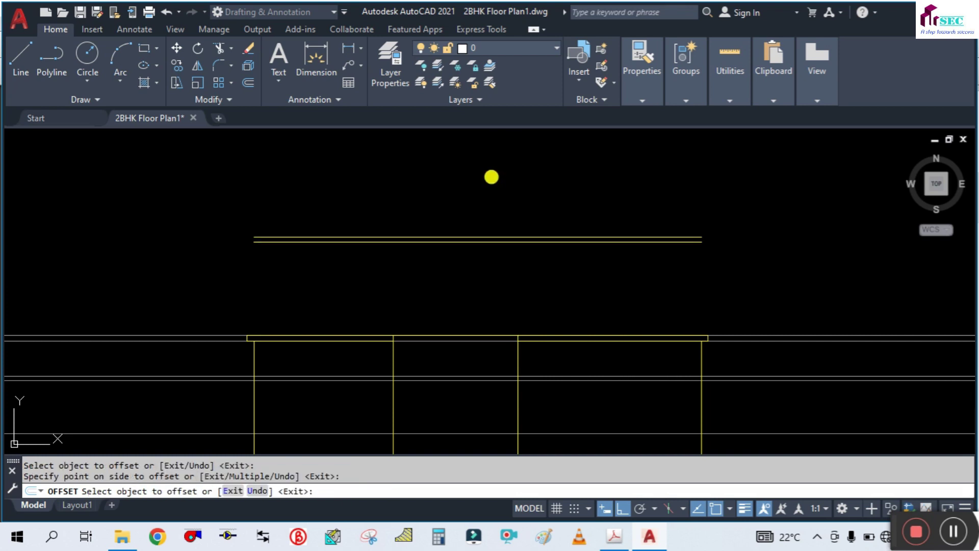
key(Return)
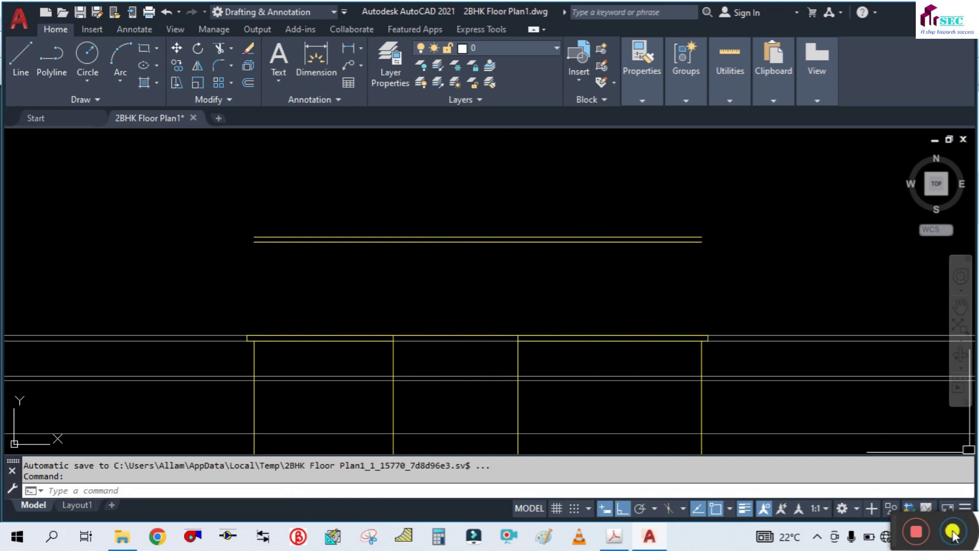
key(ctrl+s)
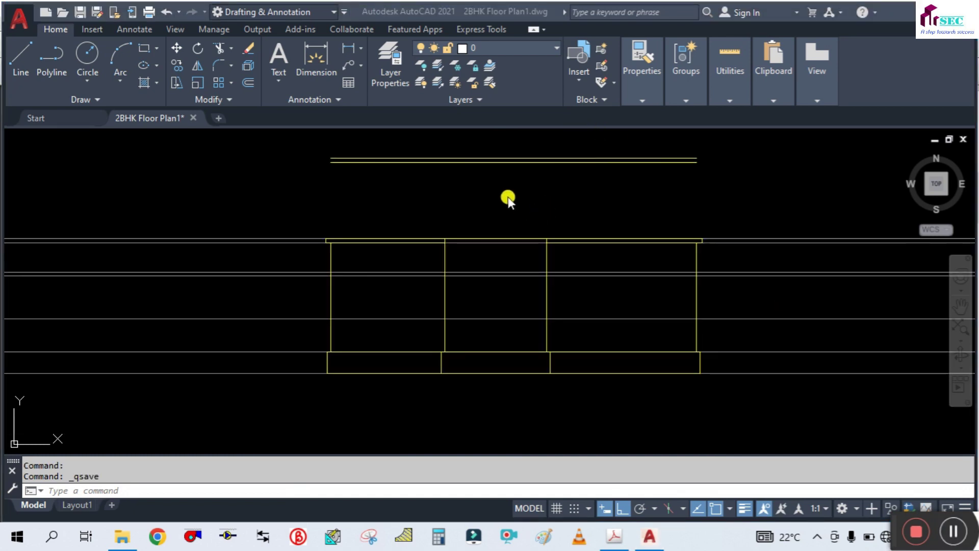
Draw a vertical line from the left inner wall corner up to the new top line.
middle_drag(485, 195, 486, 236)
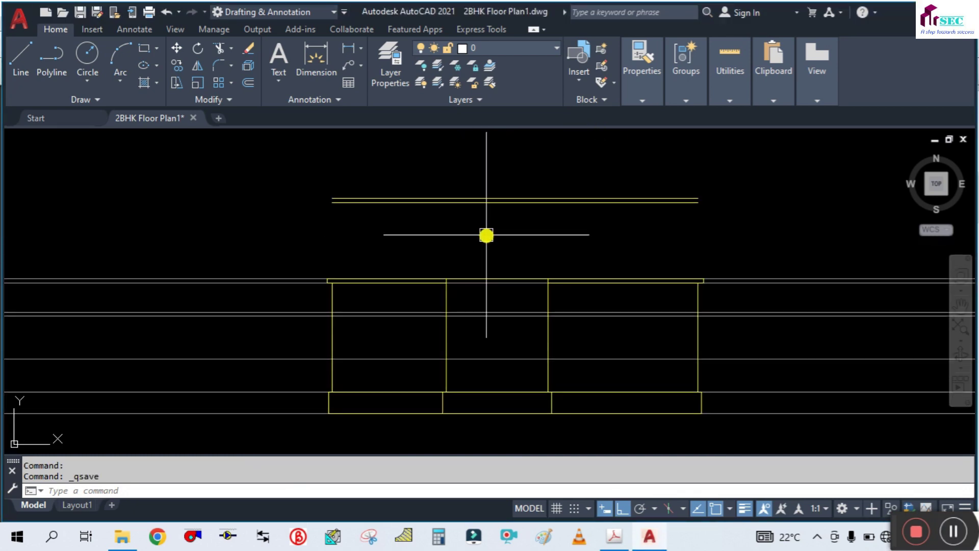
click(486, 235)
text(l)
key(Return)
scroll(464, 201, up, 4)
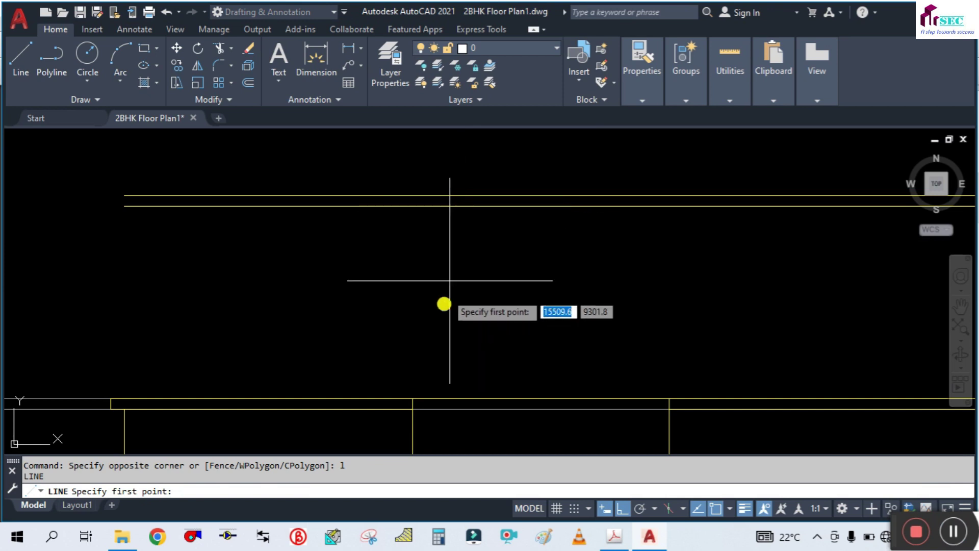
click(414, 398)
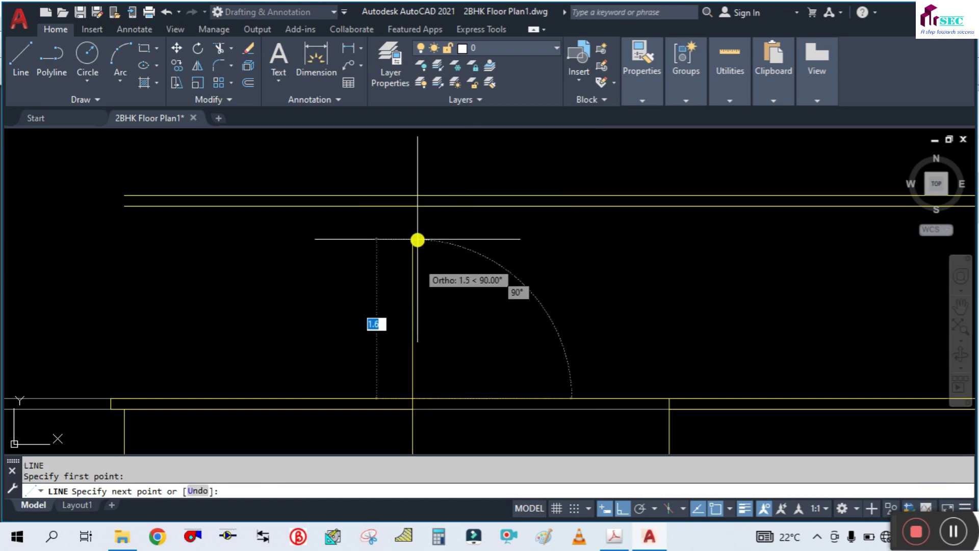
scroll(418, 192, up, 4)
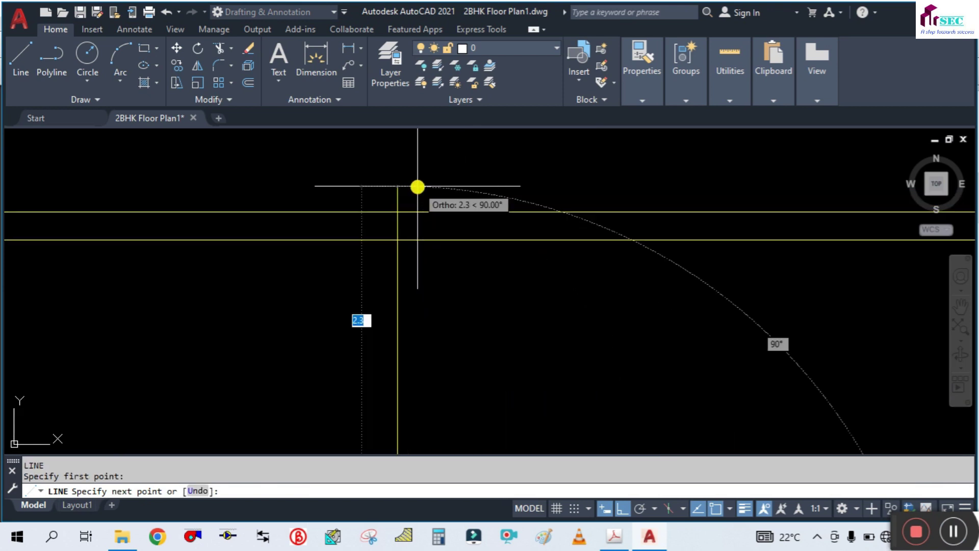
click(399, 248)
key(Return)
scroll(397, 235, down, 6)
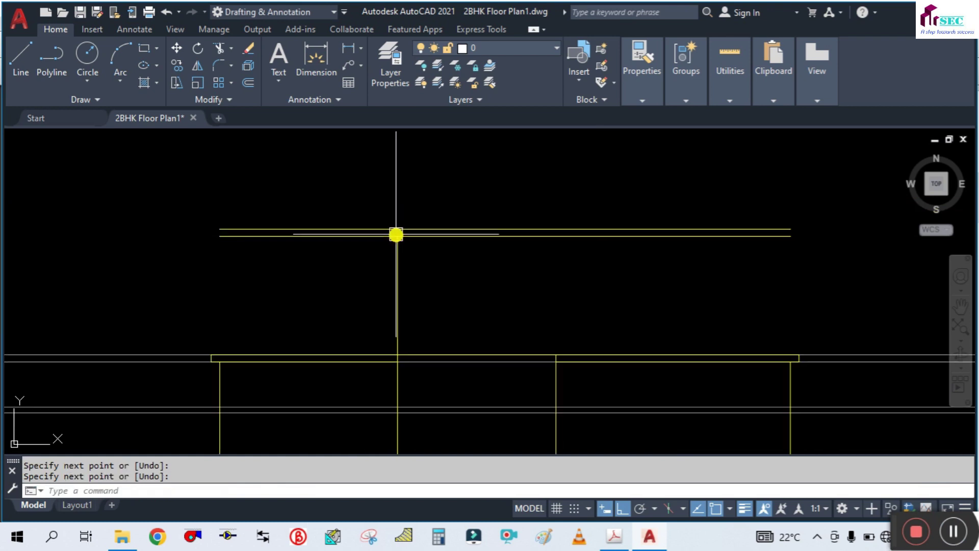
scroll(581, 346, up, 2)
Draw the second vertical line from the right inner wall corner and review the top.
key(Return)
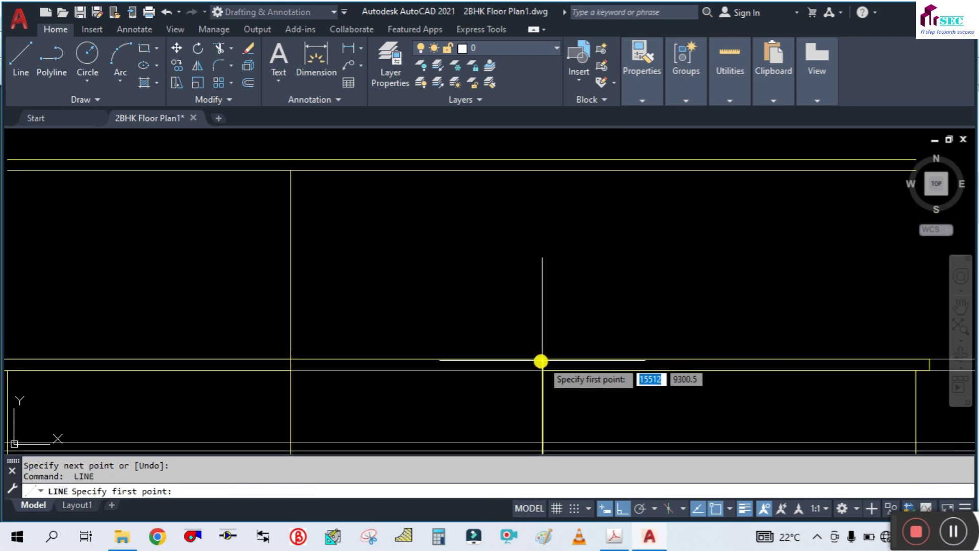
click(540, 360)
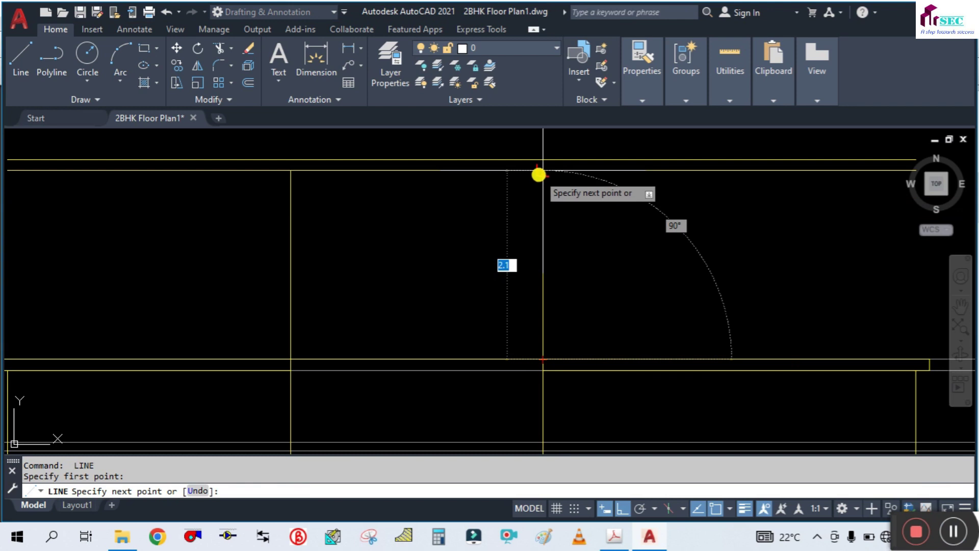
key(Escape)
key(Escape)
scroll(490, 204, down, 5)
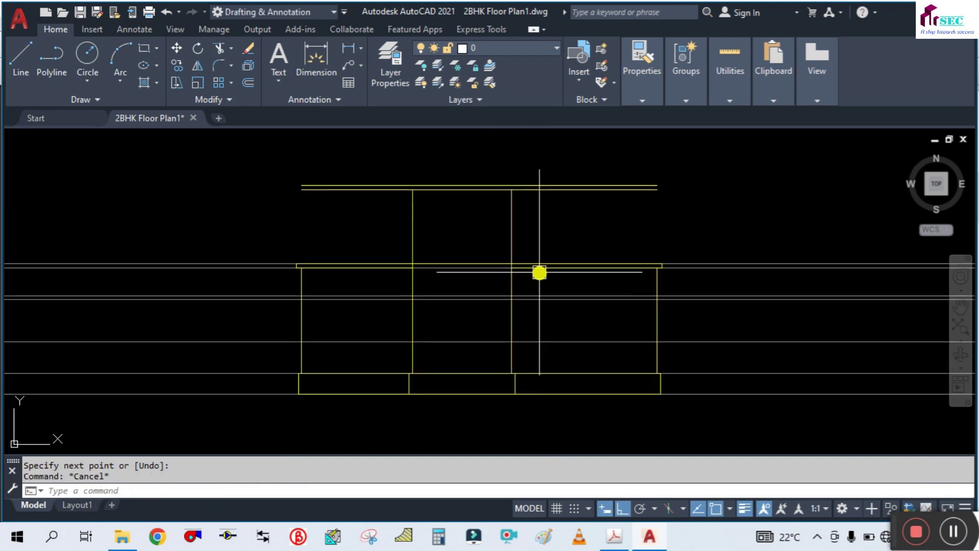
scroll(534, 187, up, 2)
middle_drag(531, 258, 536, 212)
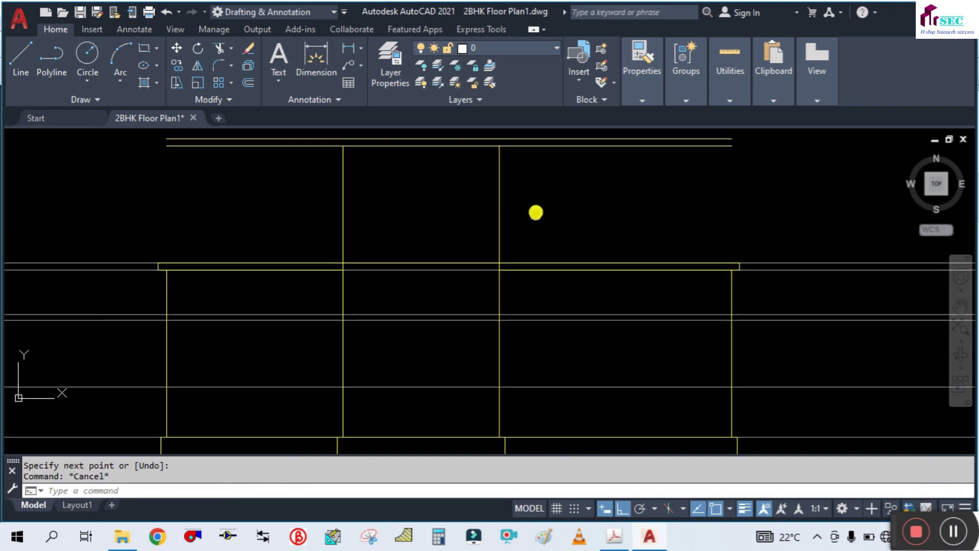
scroll(536, 213, down, 3)
scroll(513, 193, up, 2)
scroll(514, 187, down, 2)
scroll(520, 178, up, 2)
scroll(546, 181, down, 2)
Place a vertical construction line through the plan wall corner near the stair landing.
scroll(565, 186, down, 1)
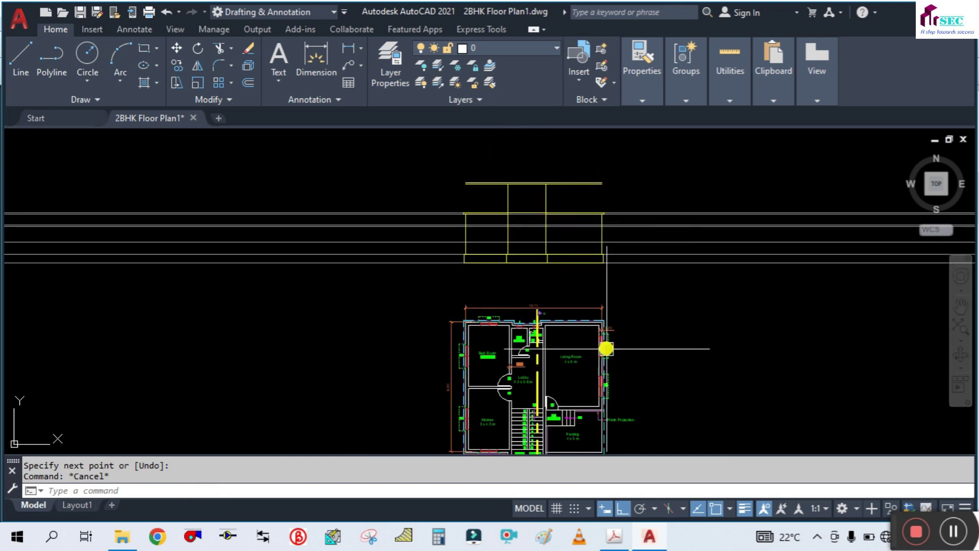
middle_drag(652, 367, 634, 308)
text(l)
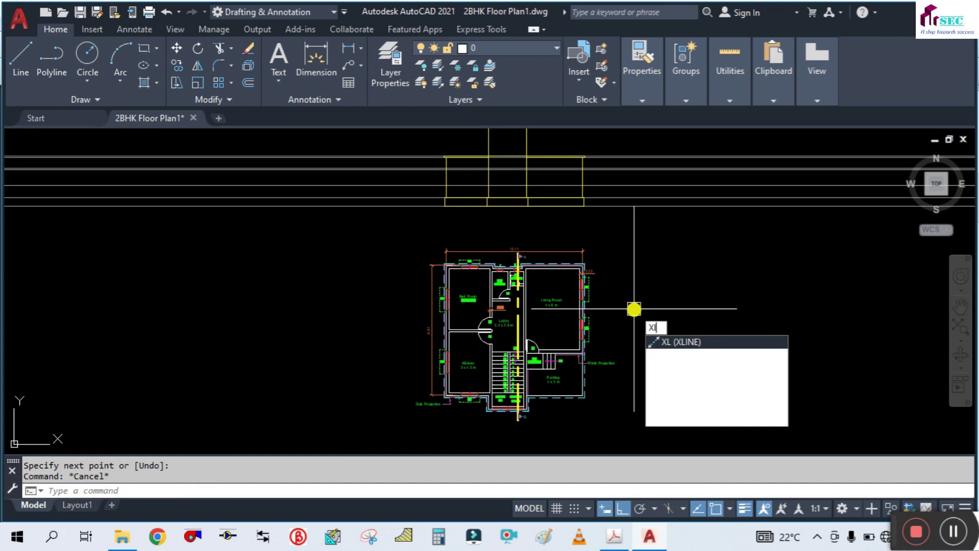
key(Return)
text(v)
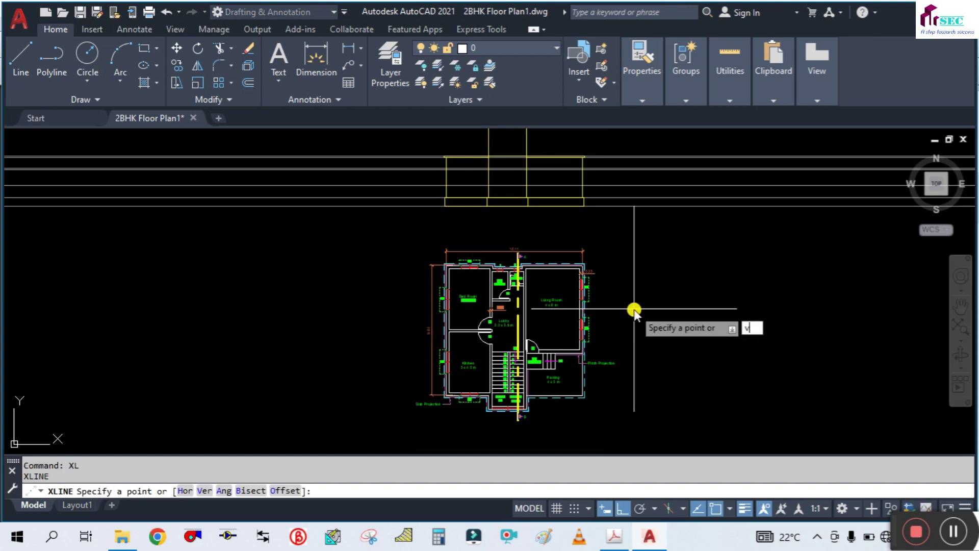
key(Return)
scroll(632, 311, down, 2)
scroll(597, 372, up, 4)
scroll(573, 324, up, 2)
middle_drag(510, 200, 534, 324)
scroll(523, 276, up, 4)
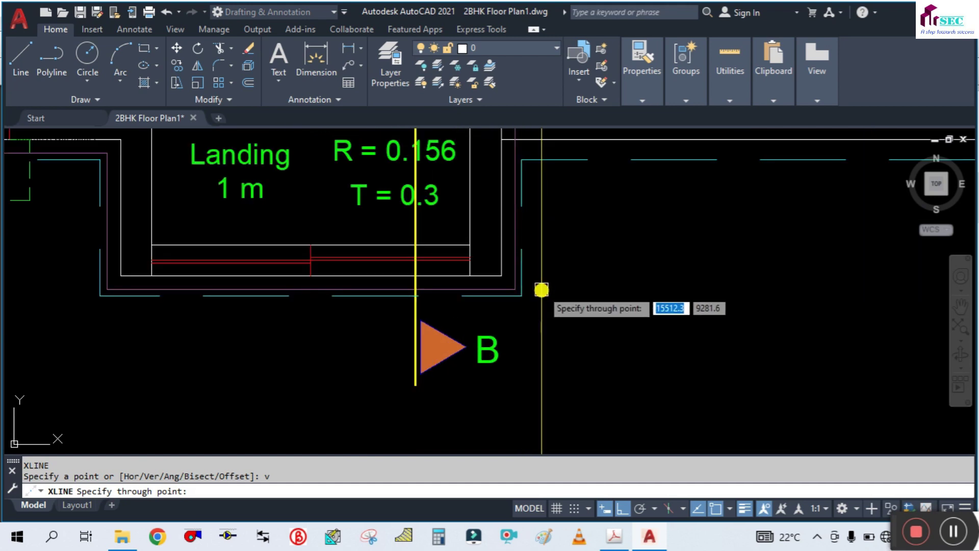
click(525, 293)
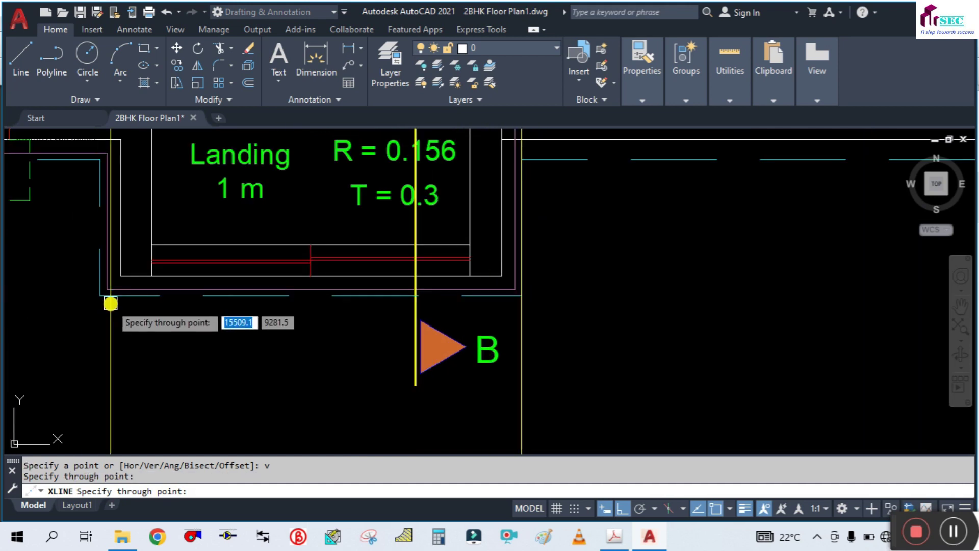
key(Escape)
scroll(255, 352, down, 3)
scroll(357, 306, down, 2)
scroll(413, 369, up, 3)
scroll(413, 369, down, 3)
scroll(398, 173, up, 4)
scroll(410, 286, up, 1)
scroll(354, 280, up, 2)
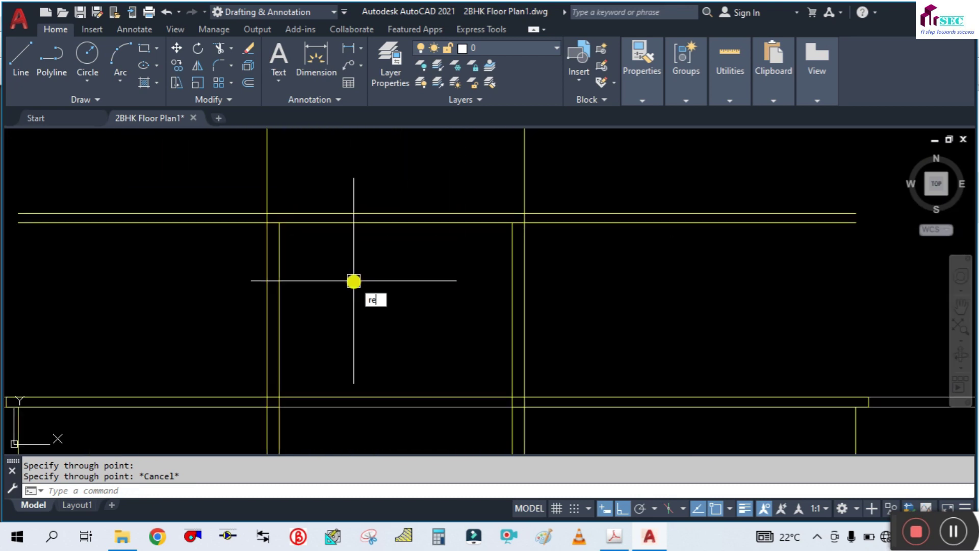
Start a rectangle at the line intersection, then abandon it.
text(rec)
key(Return)
scroll(306, 224, up, 4)
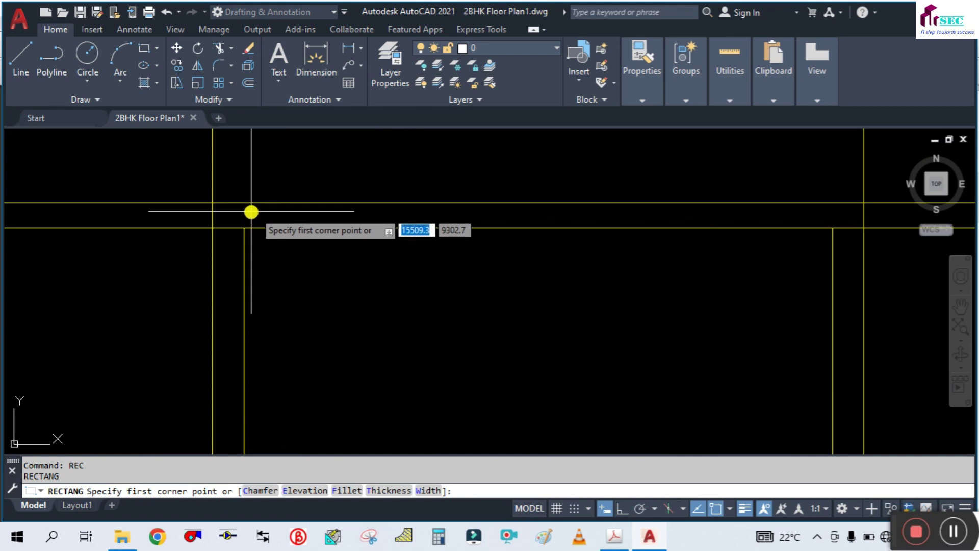
click(212, 203)
scroll(284, 209, up, 2)
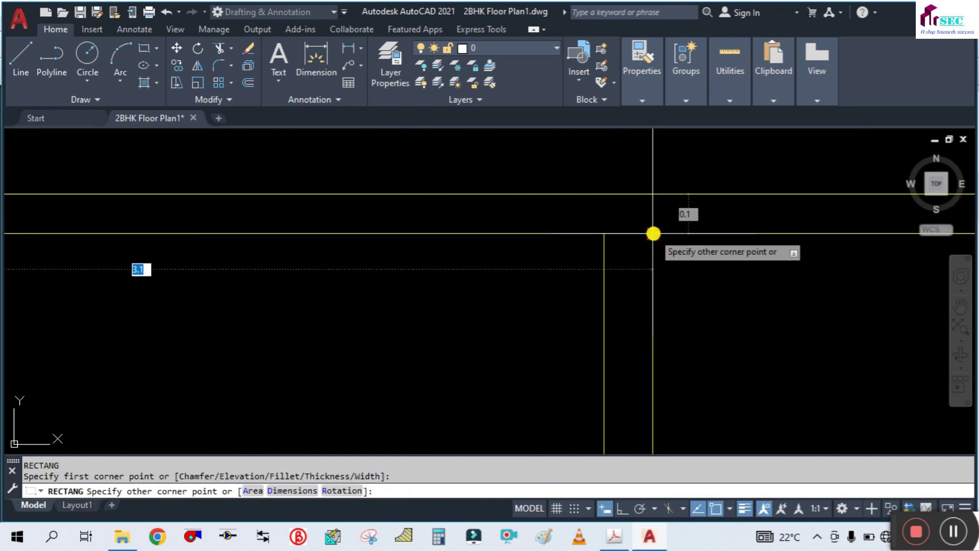
click(655, 229)
key(Escape)
scroll(595, 270, down, 3)
Erase the two stray vertical lines using a selection window.
click(681, 173)
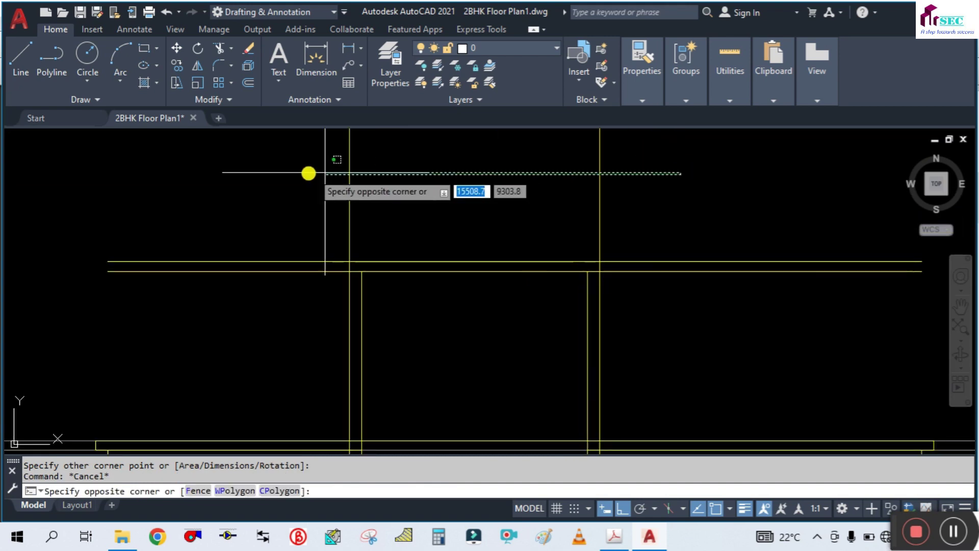
click(284, 172)
text(E)
key(Return)
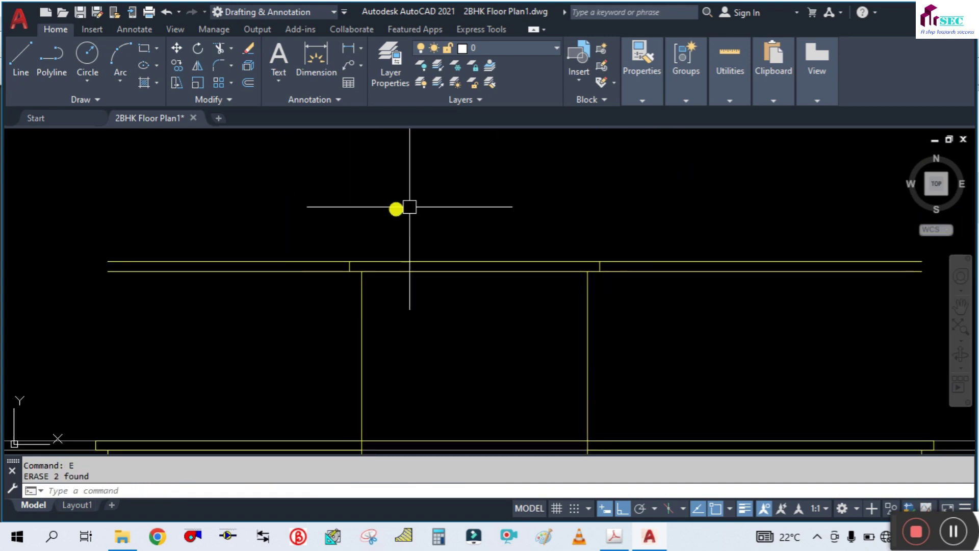
scroll(521, 193, down, 2)
scroll(570, 233, up, 2)
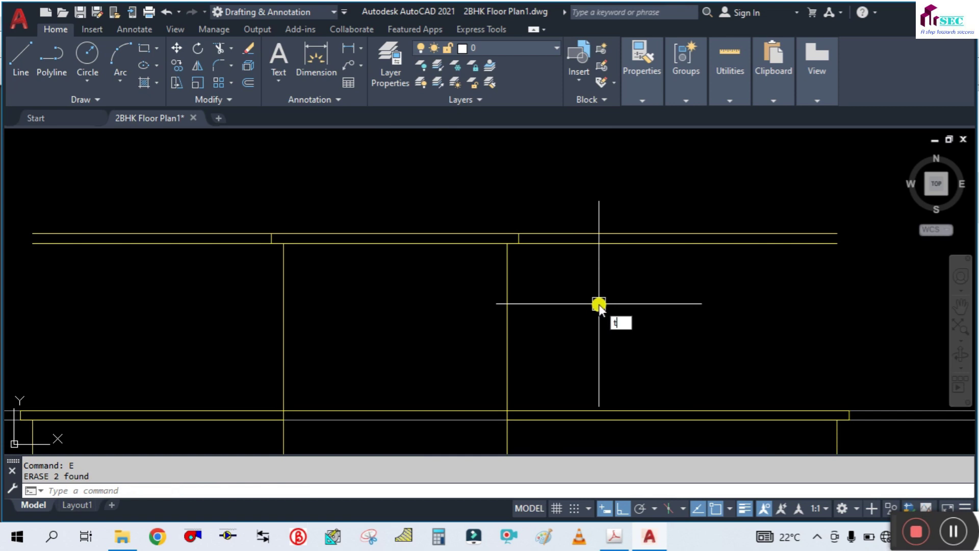
Trim away the right and left ends of the top double slab line.
text(tr)
key(Return)
drag(599, 304, 595, 205)
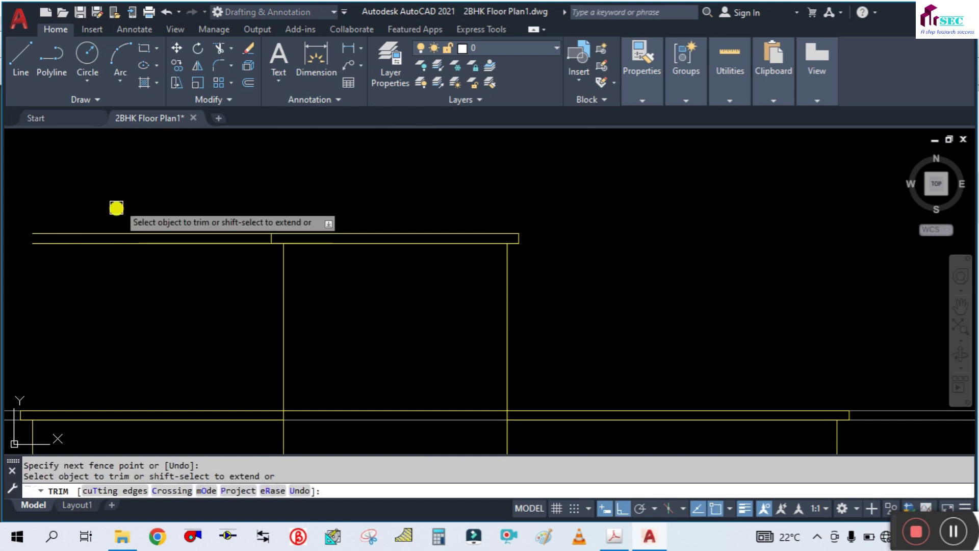
drag(142, 318, 78, 192)
key(Escape)
scroll(607, 196, down, 4)
scroll(527, 306, up, 2)
scroll(534, 273, up, 2)
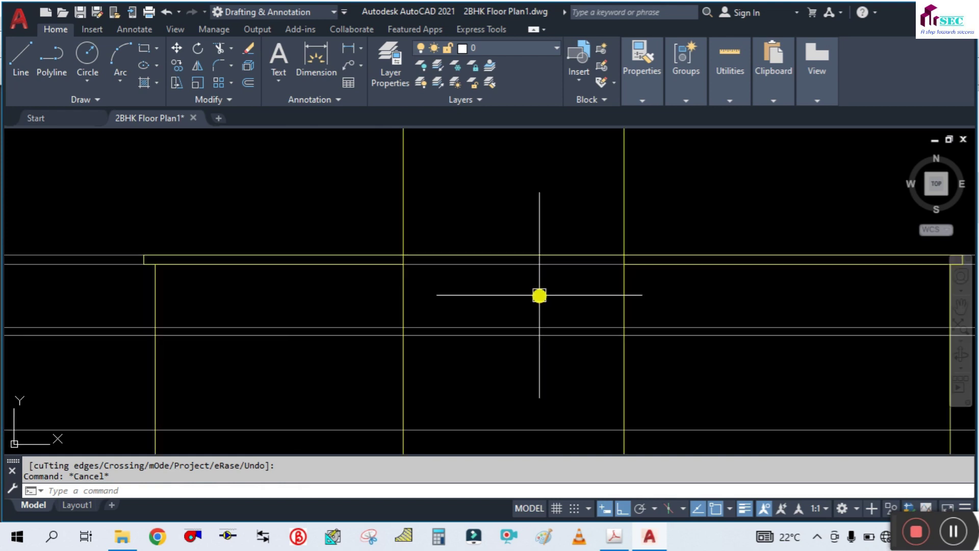
Trim the slab line between the two walls so each block has its own slab.
key(Return)
drag(539, 295, 514, 185)
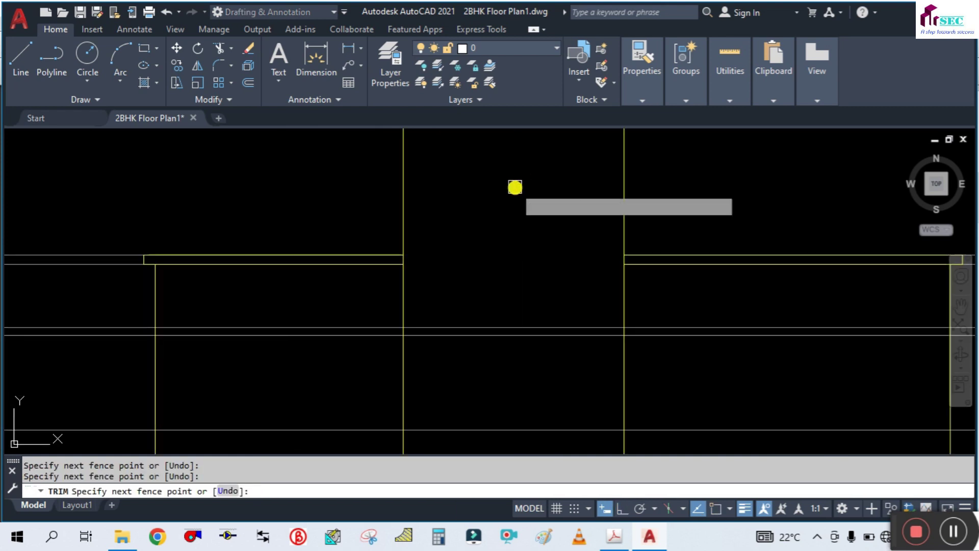
key(Escape)
scroll(501, 216, down, 3)
scroll(538, 231, down, 3)
scroll(623, 228, up, 2)
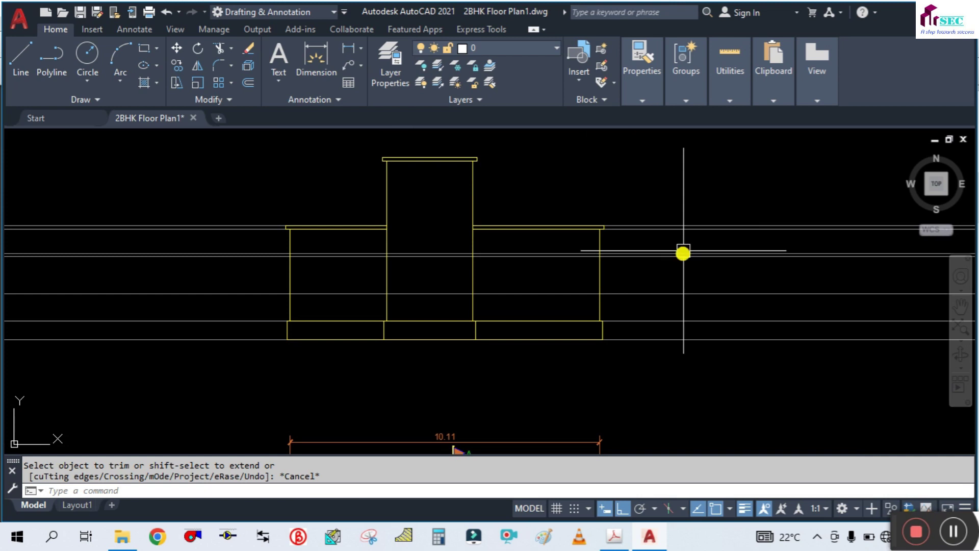
Erase the extra horizontal lines at the right and the long lower horizontal line.
scroll(683, 252, up, 2)
click(687, 247)
click(650, 186)
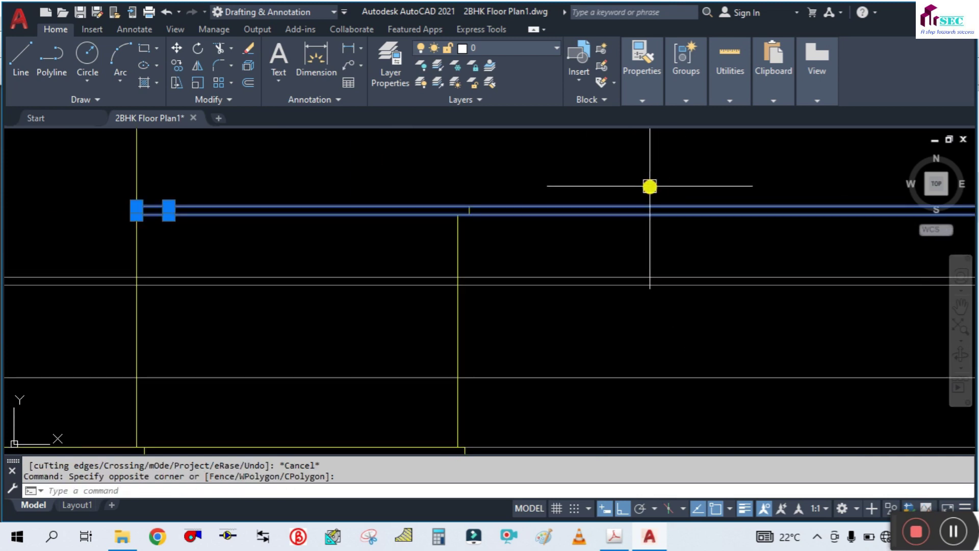
text(e)
key(Return)
scroll(652, 227, down, 3)
click(663, 249)
click(657, 218)
text(e)
key(Return)
click(215, 258)
click(163, 184)
key(Delete)
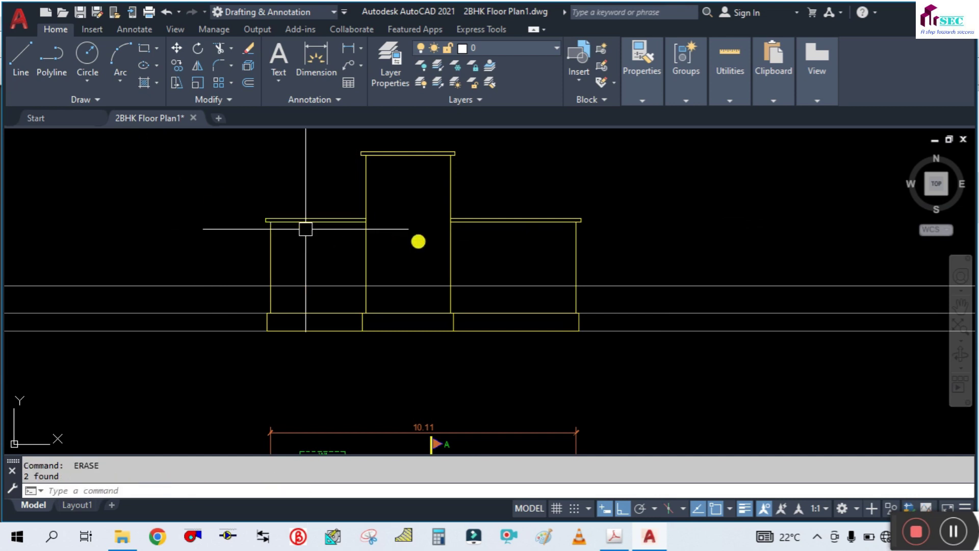
Erase the two remaining lower horizontal construction lines and recentre the elevation.
middle_drag(431, 251, 563, 279)
click(346, 314)
text(e)
key(Return)
click(334, 341)
key(Delete)
key(Escape)
middle_drag(678, 332, 654, 302)
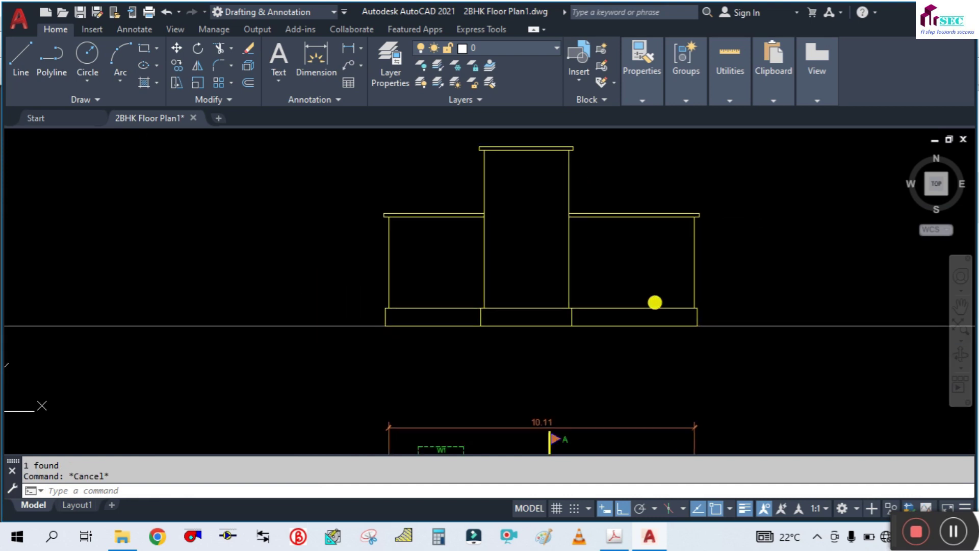
mouse_move(644, 263)
middle_down()
mouse_move(612, 302)
mouse_move(569, 297)
middle_up()
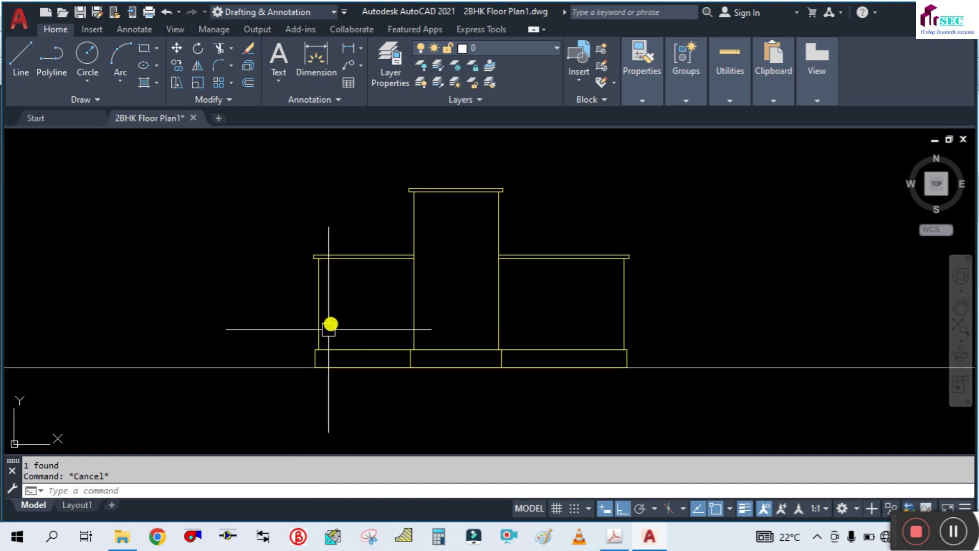
scroll(411, 354, up, 2)
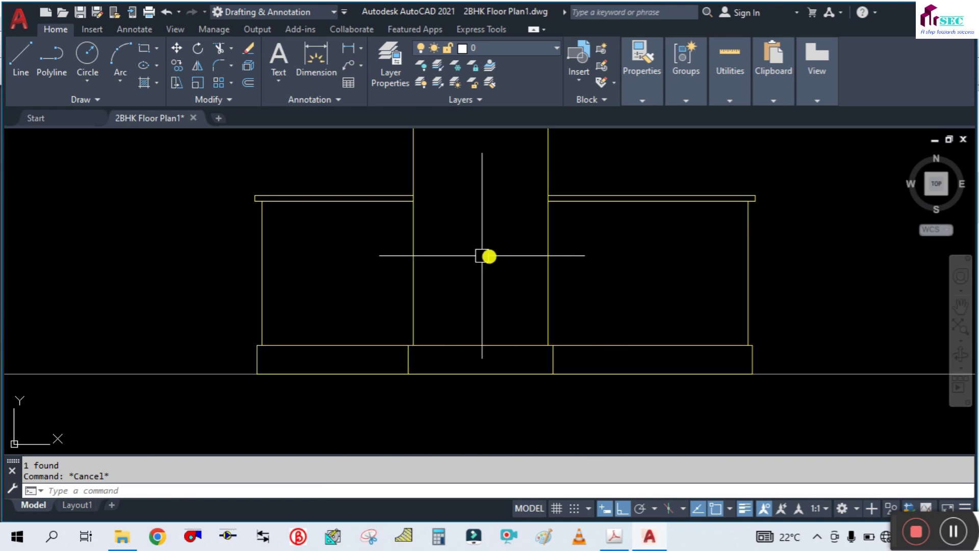
Pan and zoom from the elevation down to the plan's kitchen, stairs and window W1.
scroll(355, 302, down, 2)
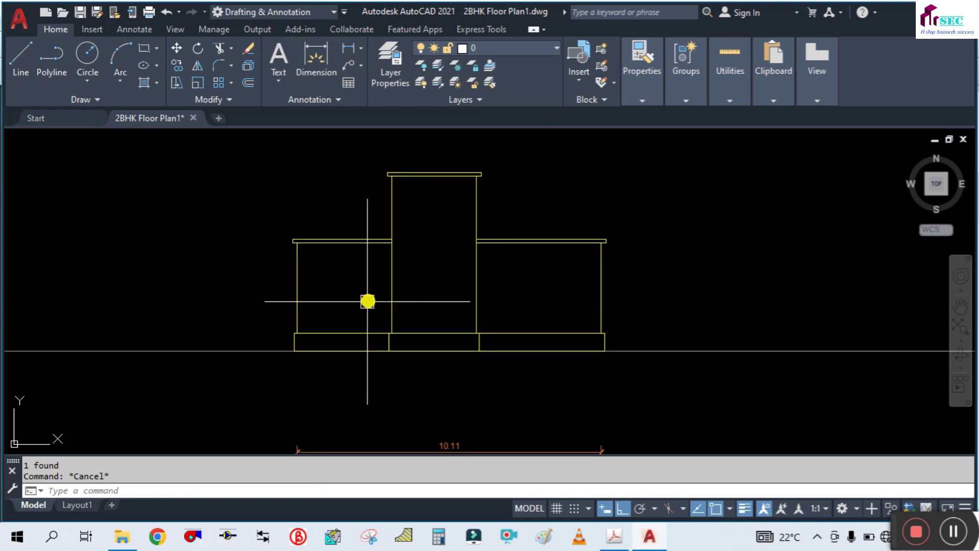
scroll(554, 364, up, 2)
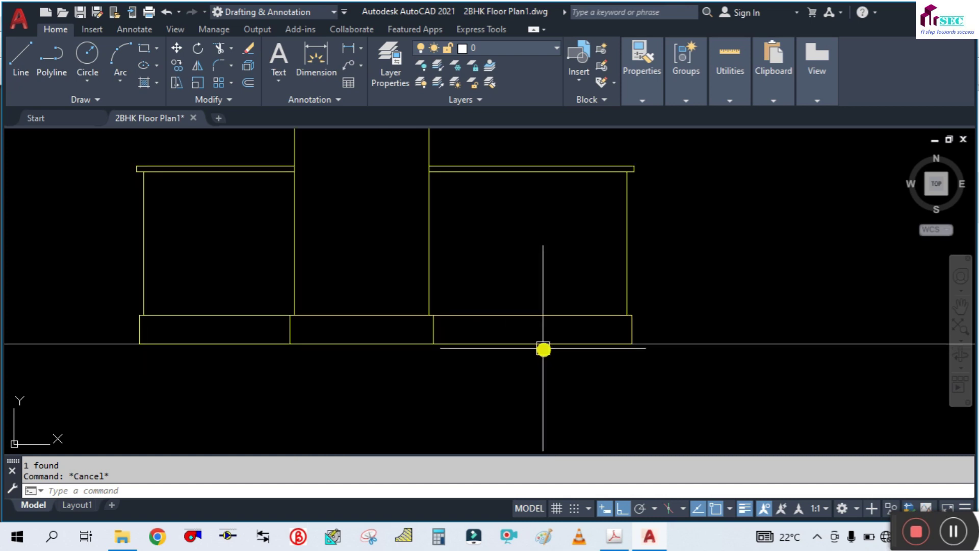
middle_drag(225, 366, 304, 365)
scroll(428, 356, down, 2)
mouse_move(428, 356)
middle_down()
mouse_move(444, 357)
mouse_move(513, 179)
middle_up()
scroll(540, 278, down, 2)
scroll(525, 214, up, 2)
scroll(377, 367, up, 2)
scroll(377, 367, up, 2)
middle_drag(384, 427, 382, 353)
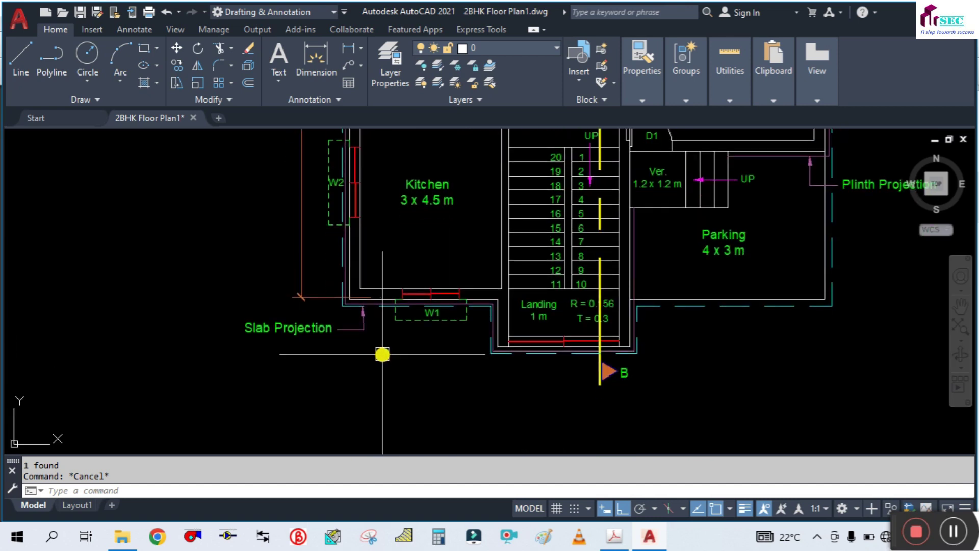
Place vertical construction lines at W1's left edge, its opening and its right edge.
text(l)
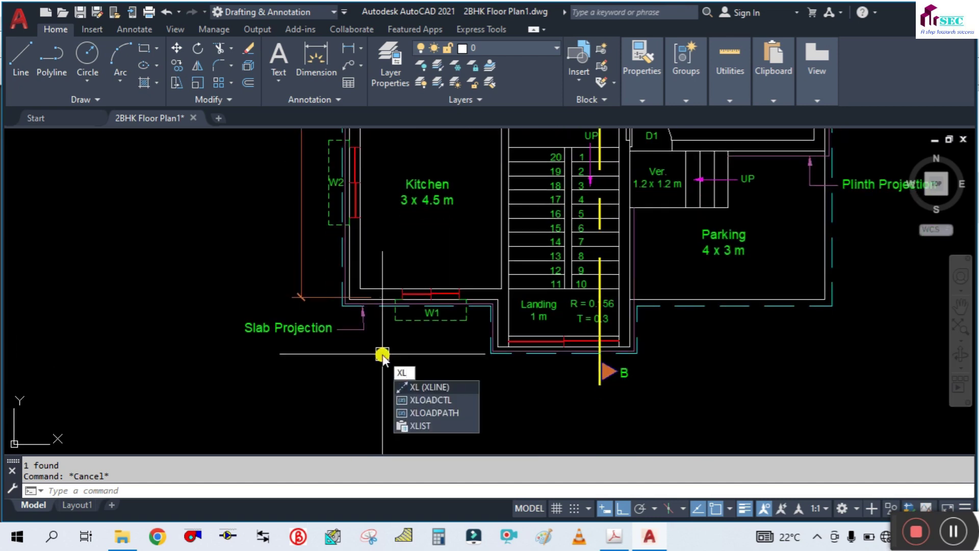
key(Return)
text(v)
key(Return)
scroll(381, 316, up, 5)
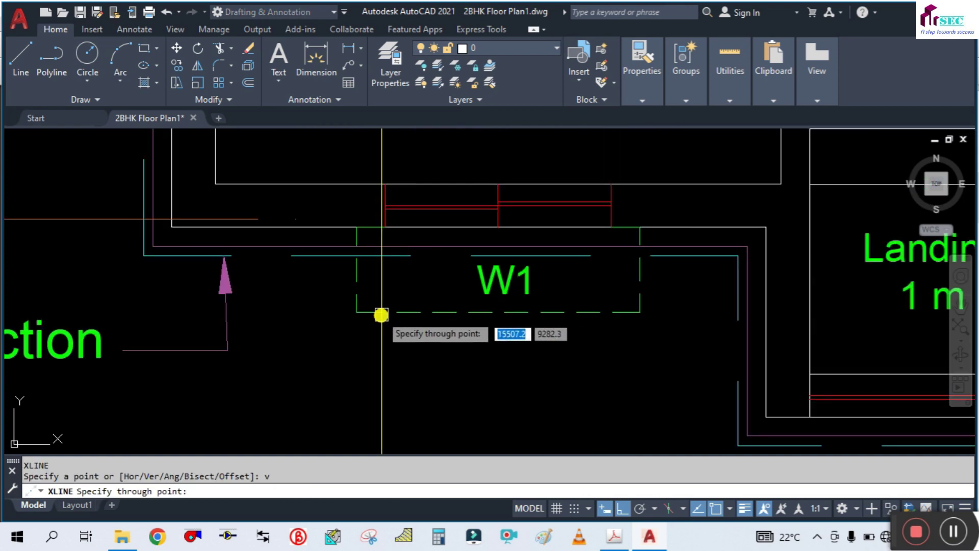
middle_drag(350, 330, 348, 376)
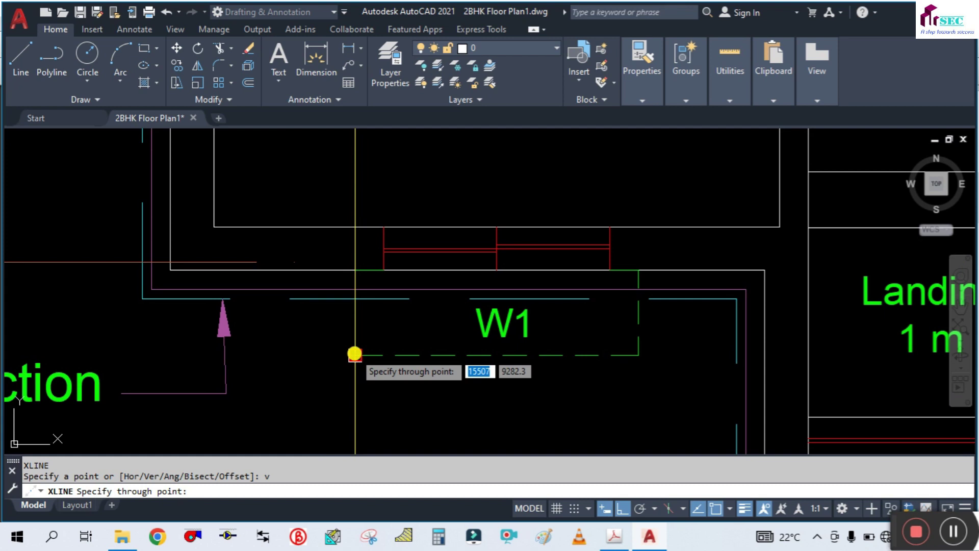
click(354, 353)
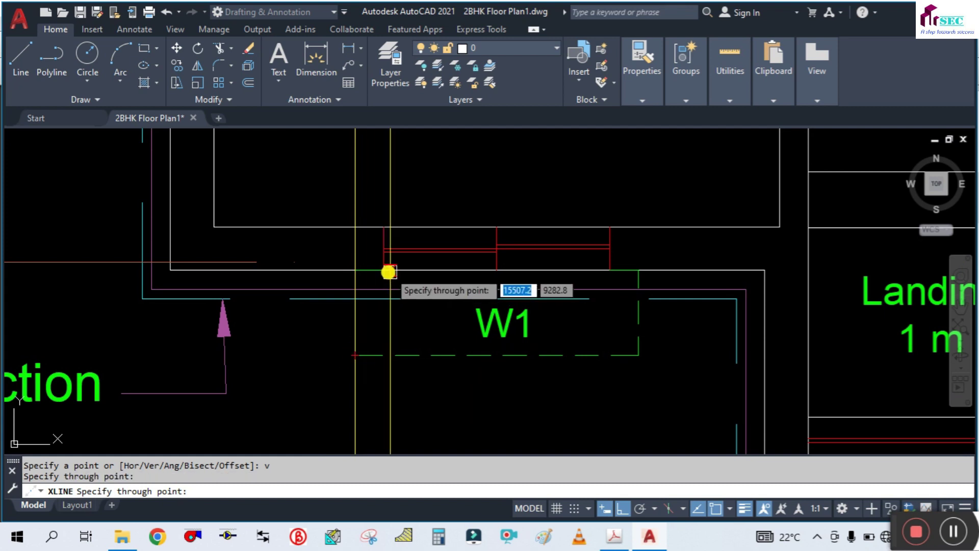
click(385, 271)
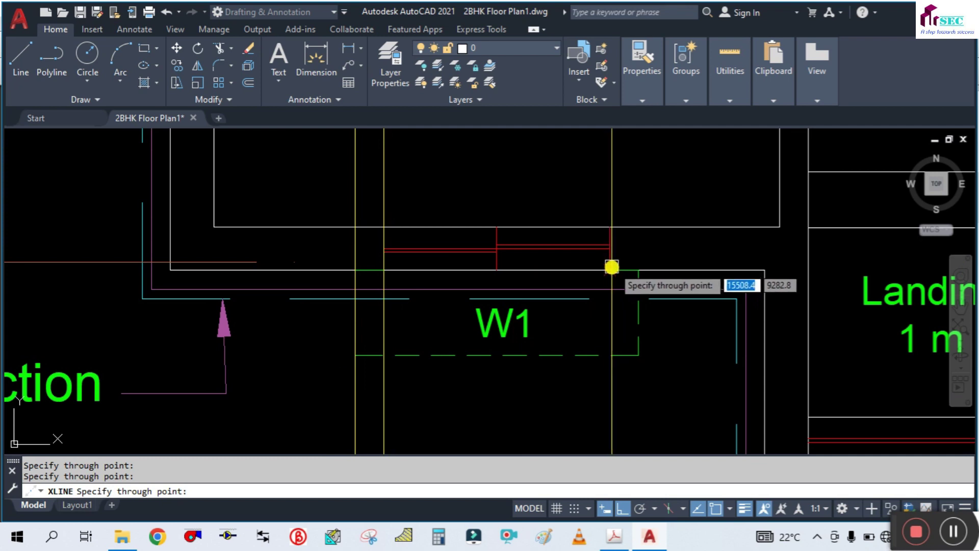
click(610, 263)
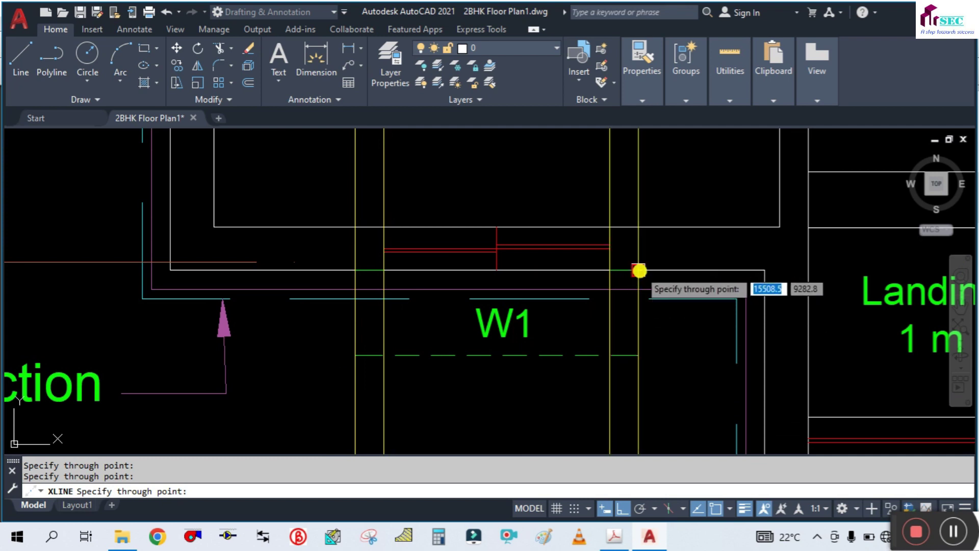
key(Escape)
scroll(420, 372, down, 2)
scroll(457, 385, down, 5)
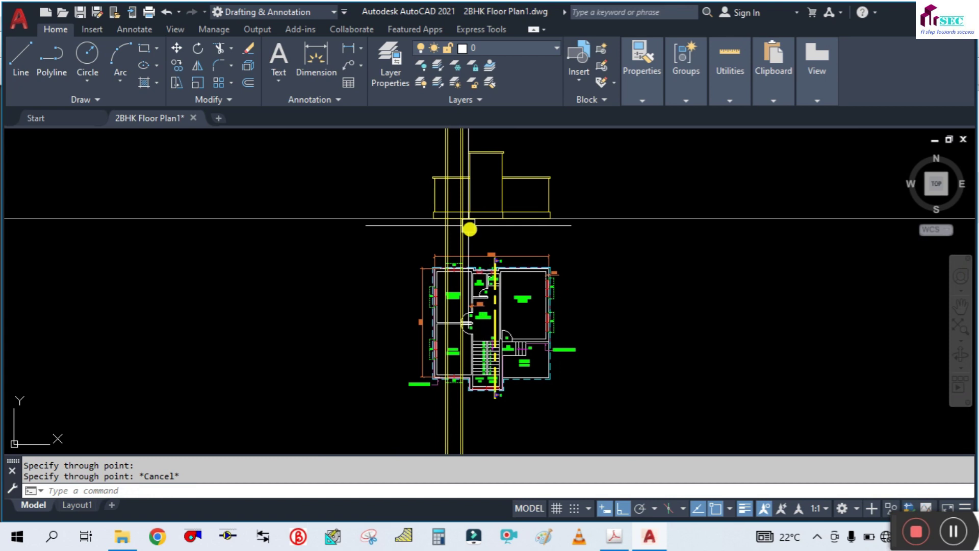
Zoom to the elevation's plinth band and start the OFFSET command.
scroll(459, 210, up, 3)
middle_drag(460, 210, 466, 311)
scroll(412, 247, up, 4)
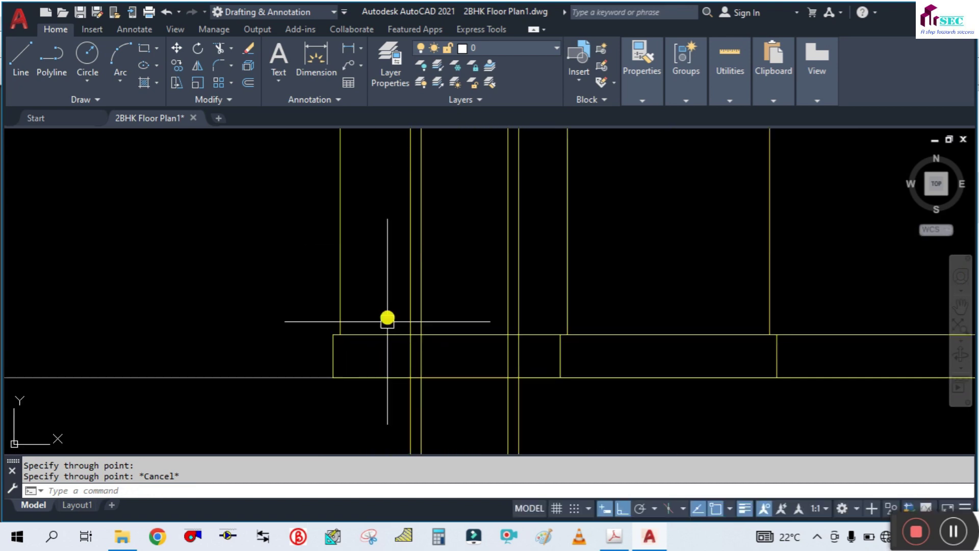
scroll(260, 318, down, 2)
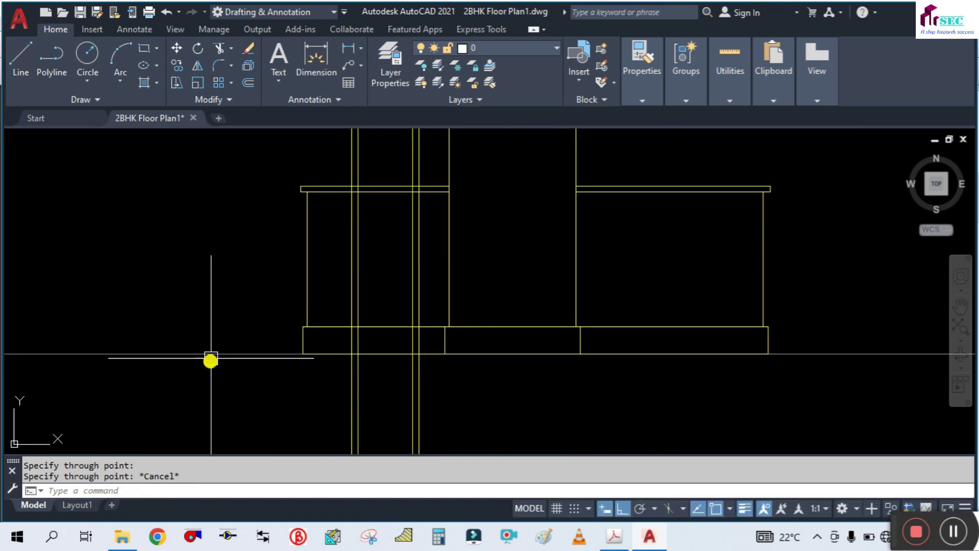
scroll(222, 349, up, 2)
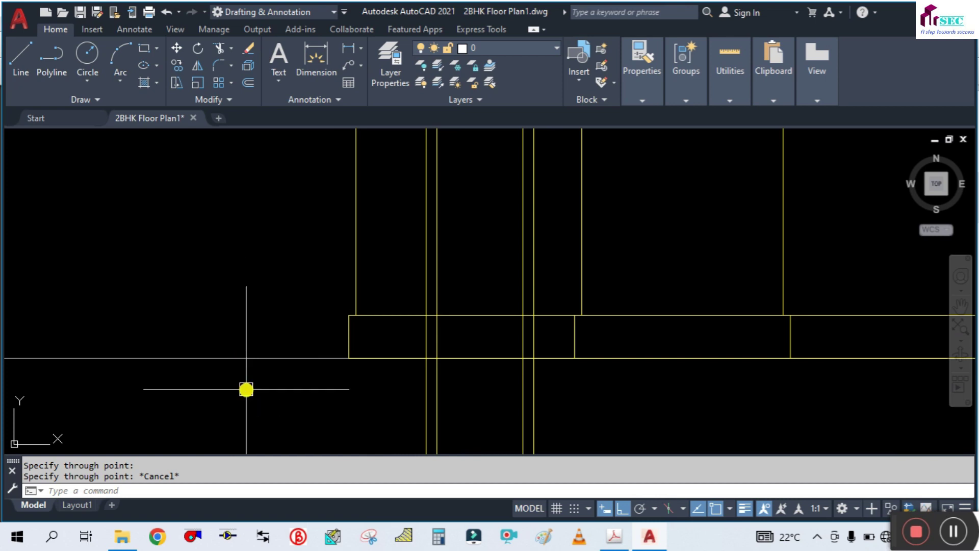
text(o)
key(Return)
text(0.)
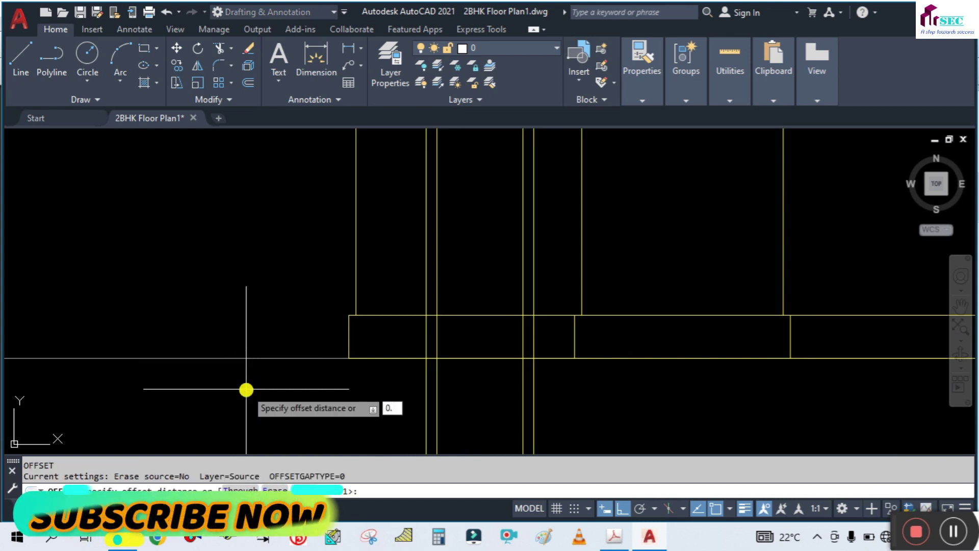
Offset the horizontal plinth line 0.6 upward.
text(6)
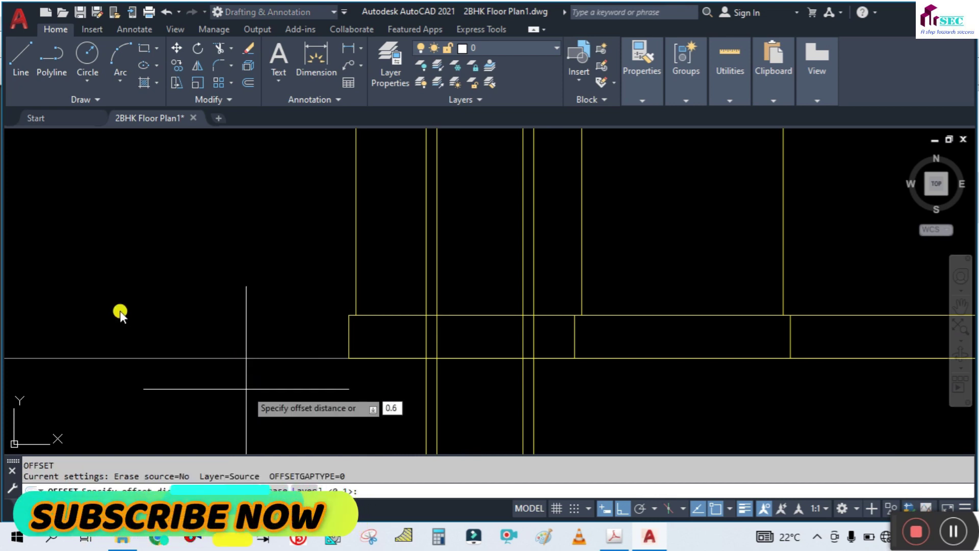
key(Return)
click(324, 357)
click(322, 332)
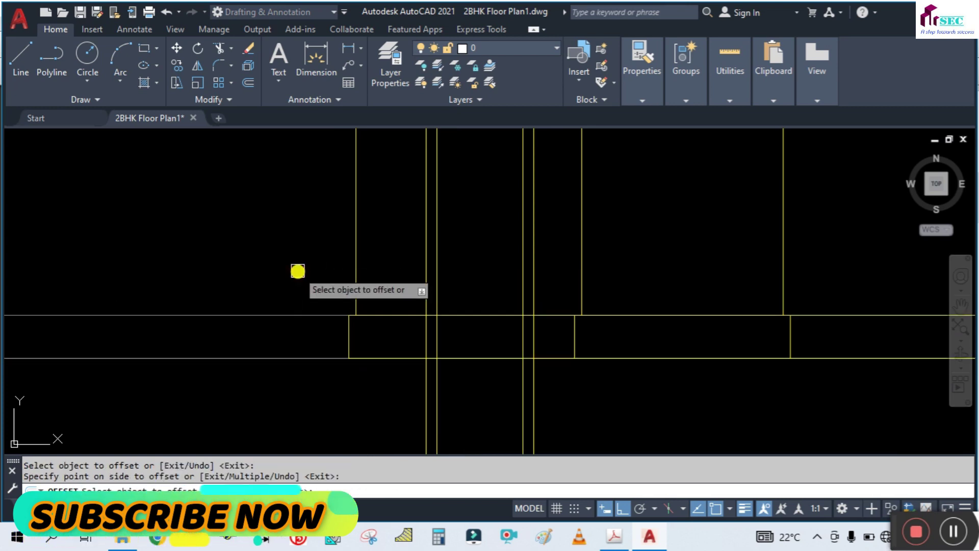
key(Escape)
Offset the horizontal line 2.1 upward across the elevation.
key(Return)
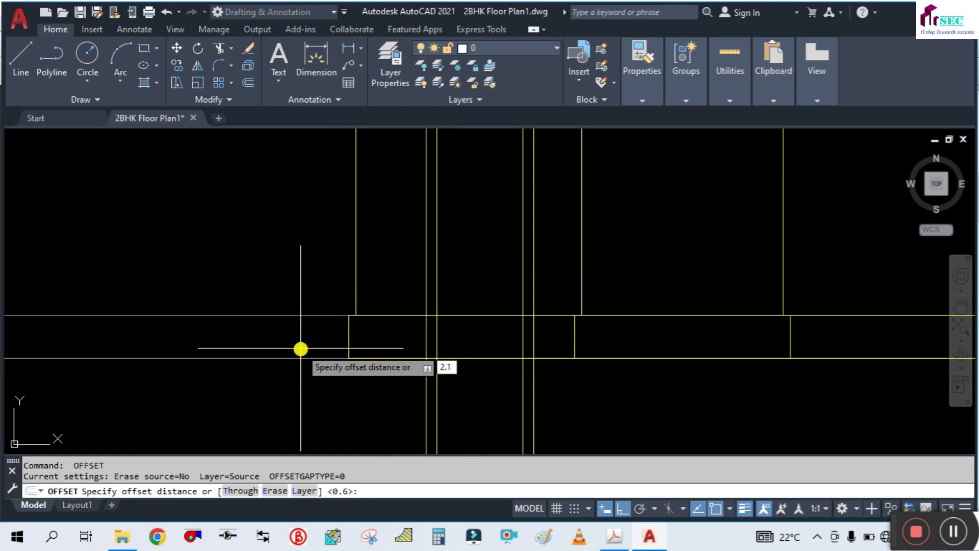
key(Return)
click(312, 315)
click(308, 190)
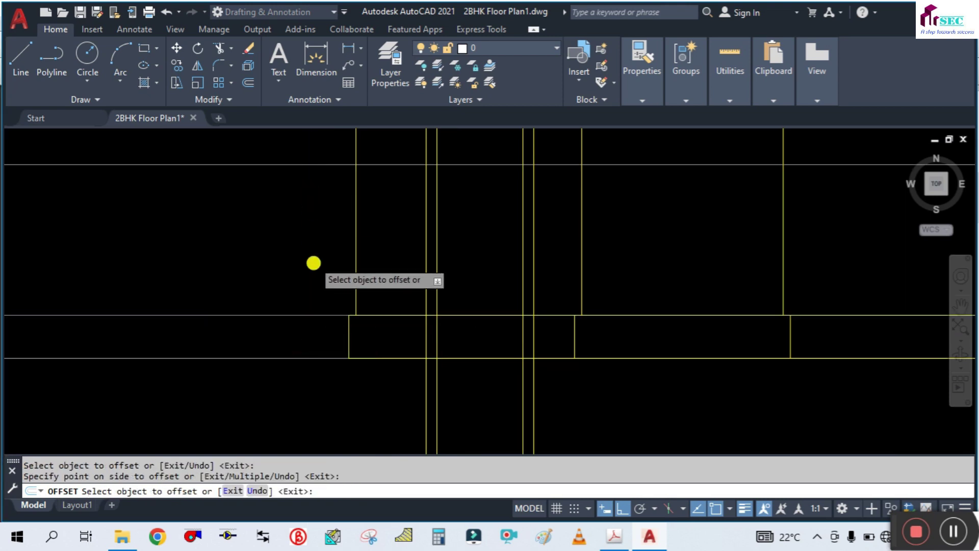
scroll(313, 263, down, 2)
scroll(337, 243, up, 2)
key(Escape)
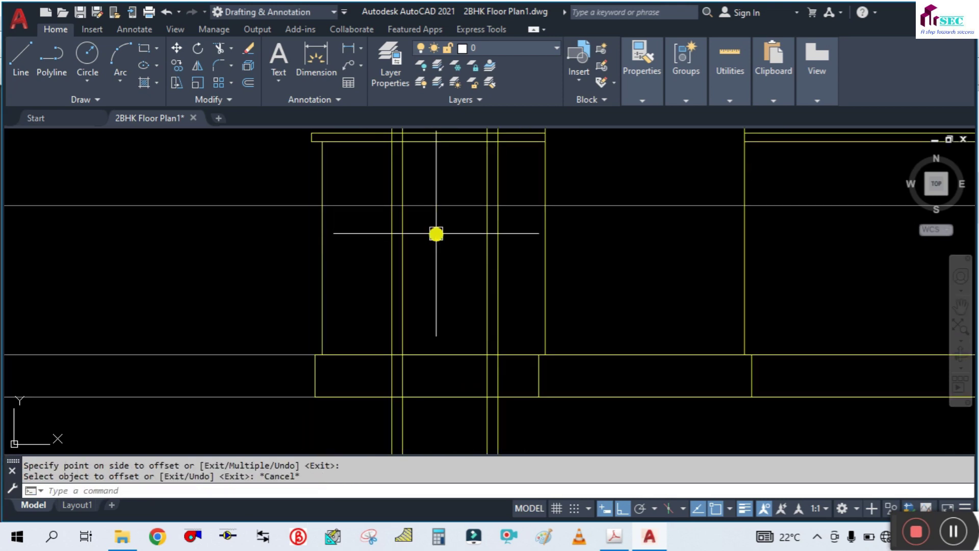
Reframe the elevation and switch to the reference PDF in Acrobat.
middle_drag(436, 234, 437, 266)
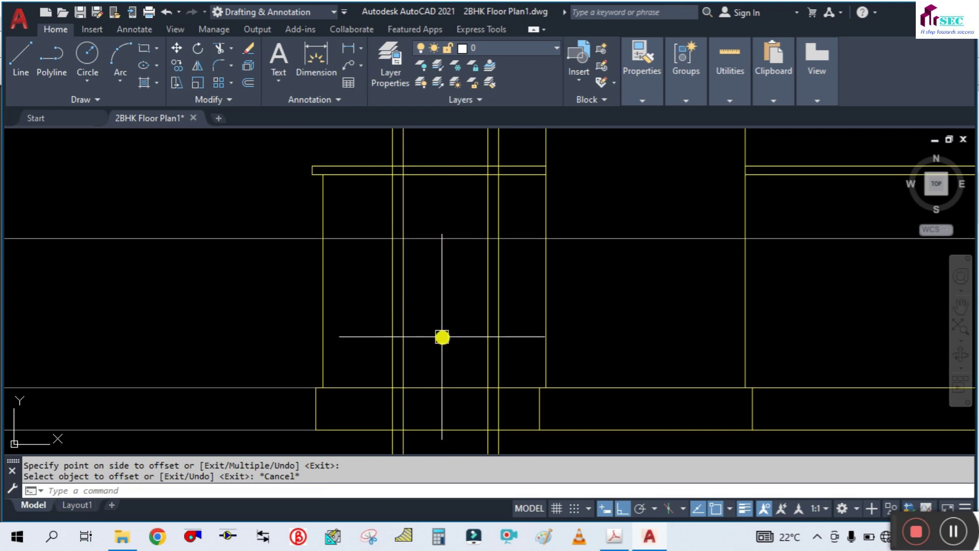
middle_drag(442, 337, 437, 308)
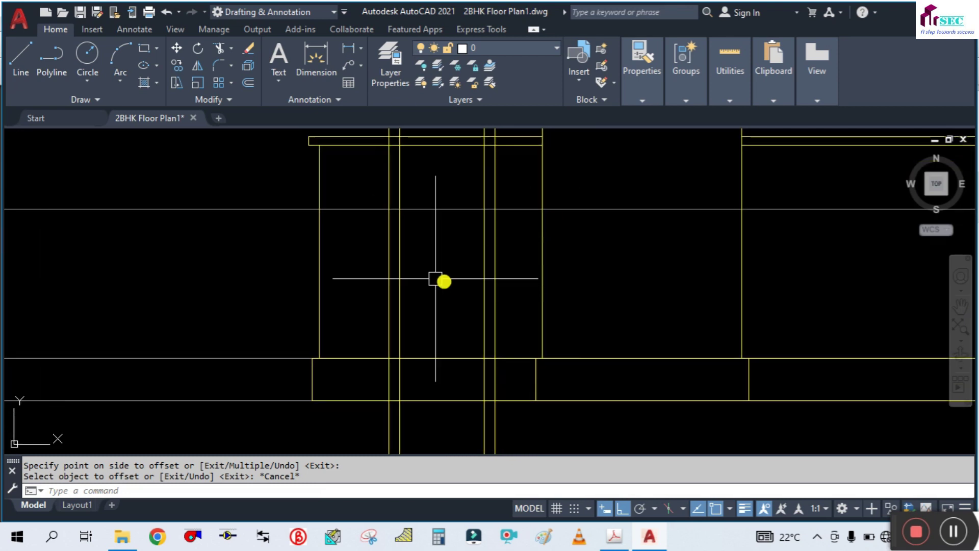
scroll(459, 311, down, 4)
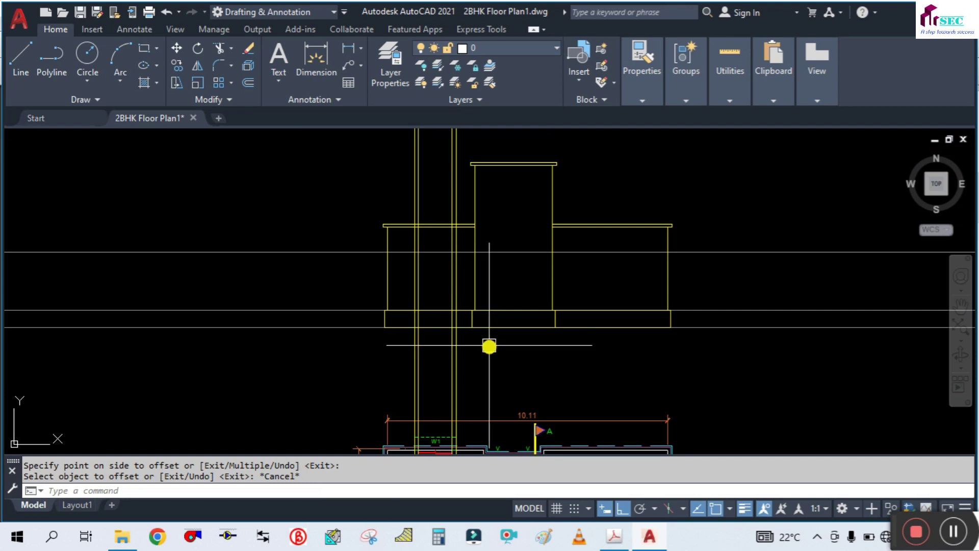
click(619, 542)
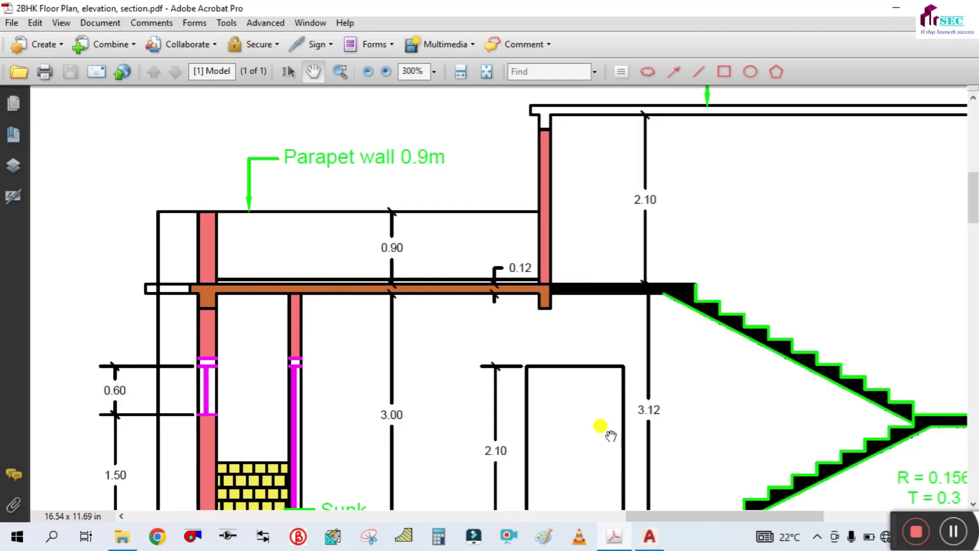
Pan to the reference front elevation's window heights 0.90 and 3.00, then return to AutoCAD.
drag(150, 365, 838, 245)
ctrl+scroll(502, 321, down, 3)
mouse_move(505, 321)
mouse_down()
mouse_move(284, 335)
mouse_move(737, 311)
mouse_up()
ctrl+scroll(212, 297, up, 3)
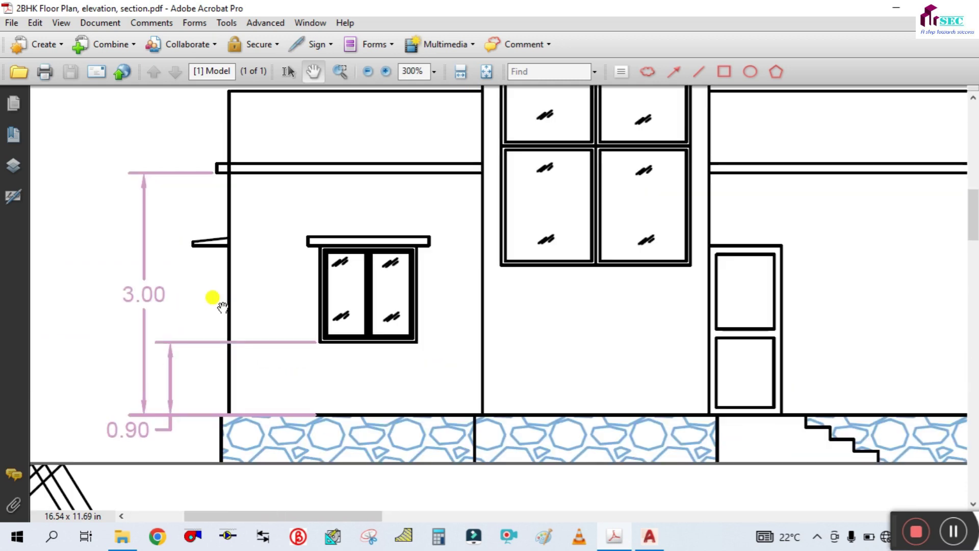
ctrl+scroll(220, 294, up, 1)
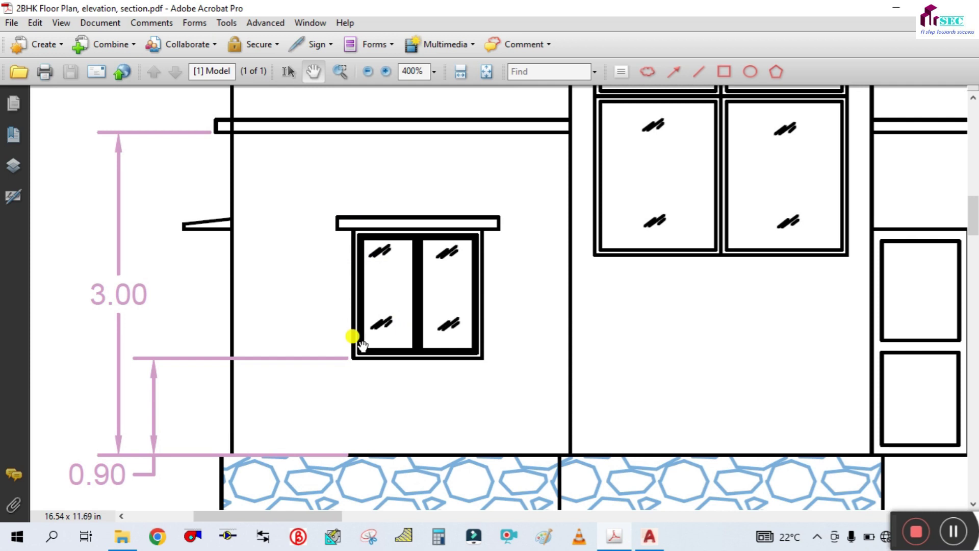
ctrl+scroll(363, 289, down, 1)
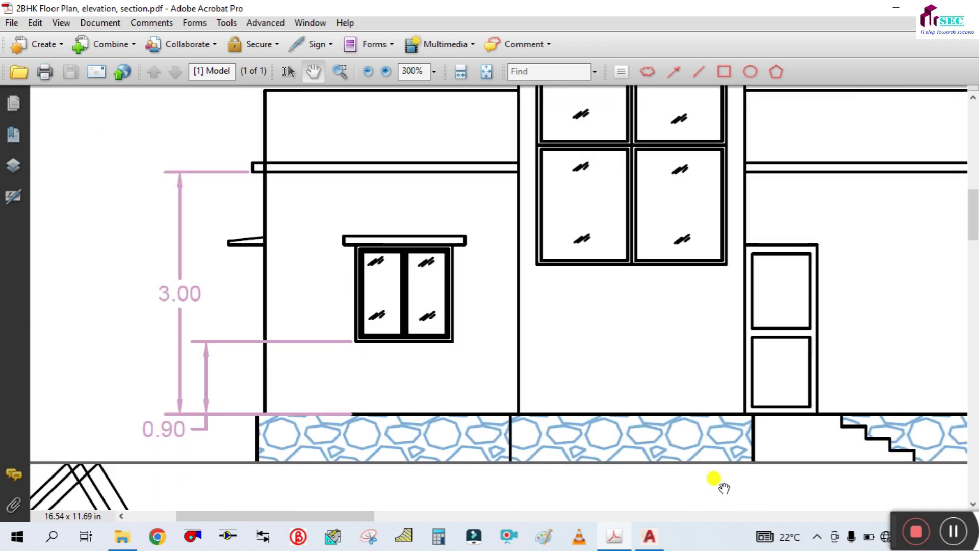
click(649, 536)
Offset the upper horizontal line 1.5 downward to mark the window opening.
scroll(413, 263, up, 3)
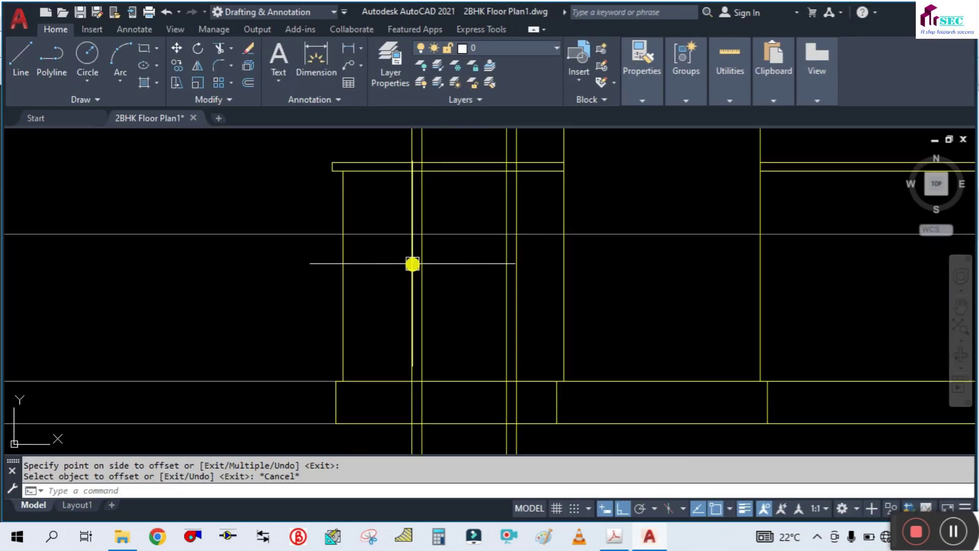
text(o)
key(Return)
text(1.5)
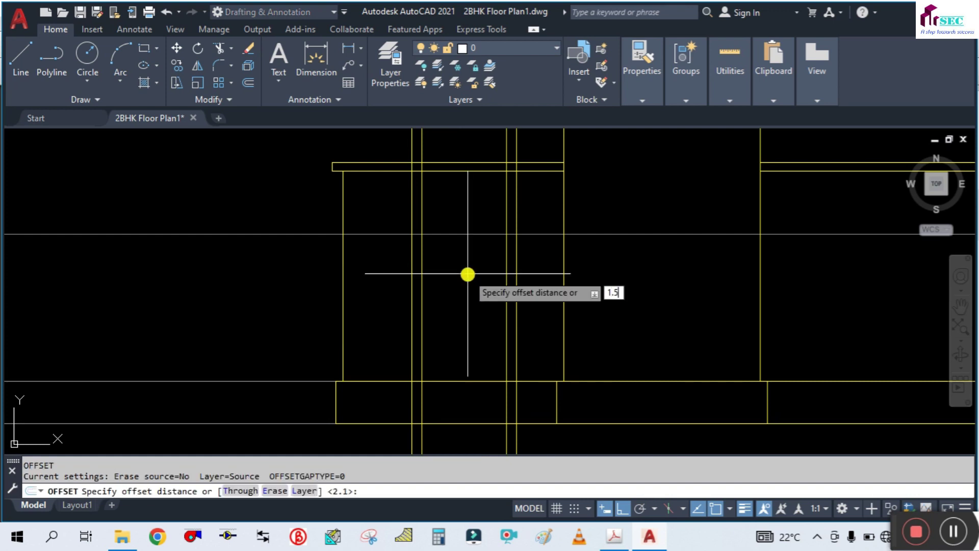
key(Return)
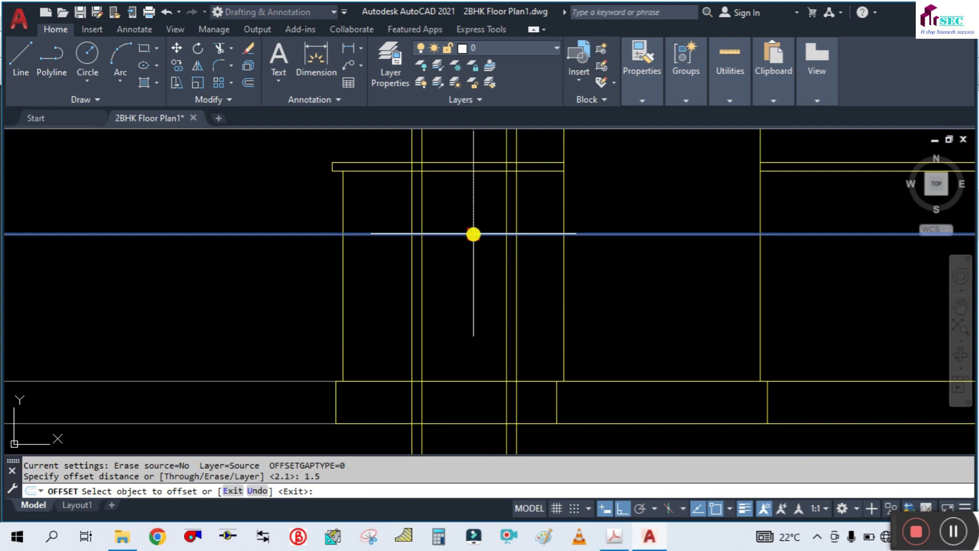
click(467, 234)
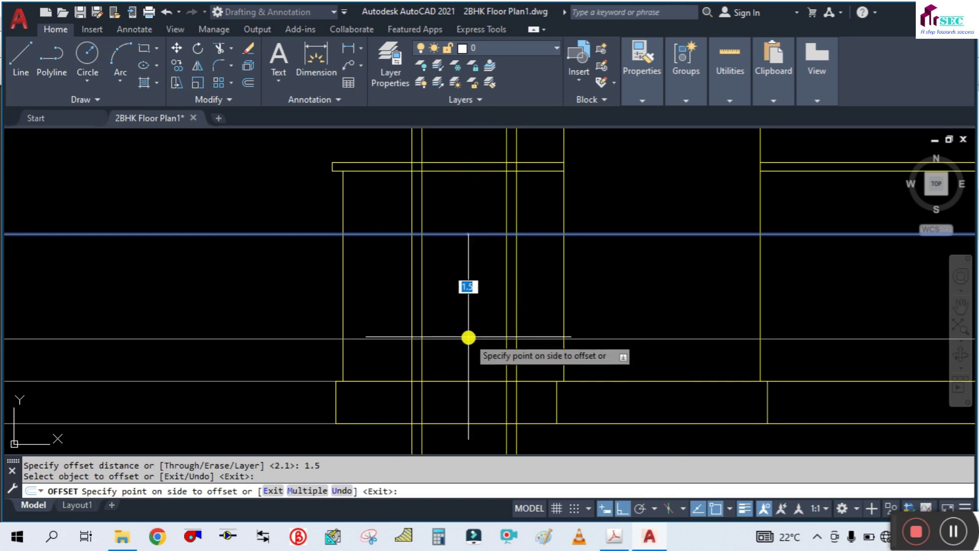
click(470, 304)
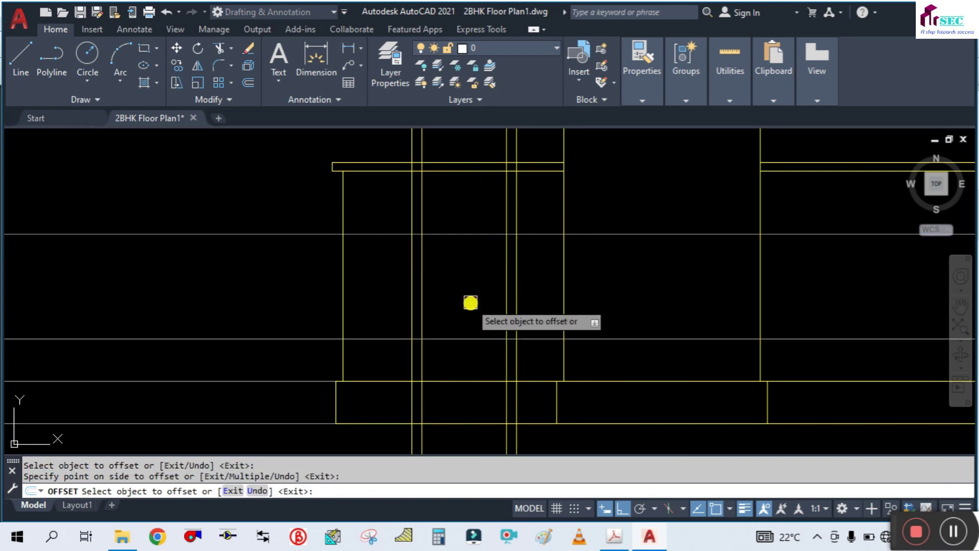
key(Escape)
Zoom and pan to reframe the elevation, then restart OFFSET.
scroll(480, 238, up, 4)
scroll(477, 235, down, 6)
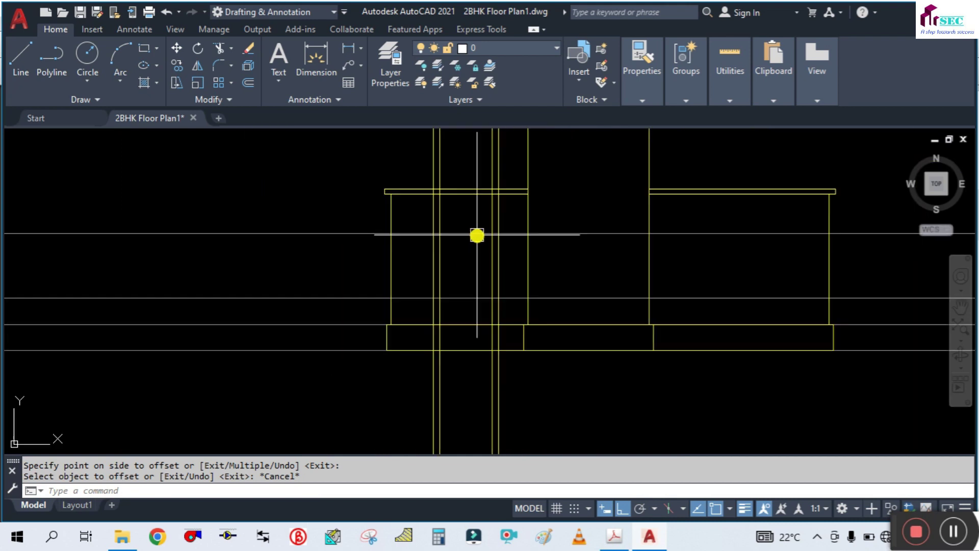
scroll(475, 238, up, 2)
scroll(459, 270, up, 2)
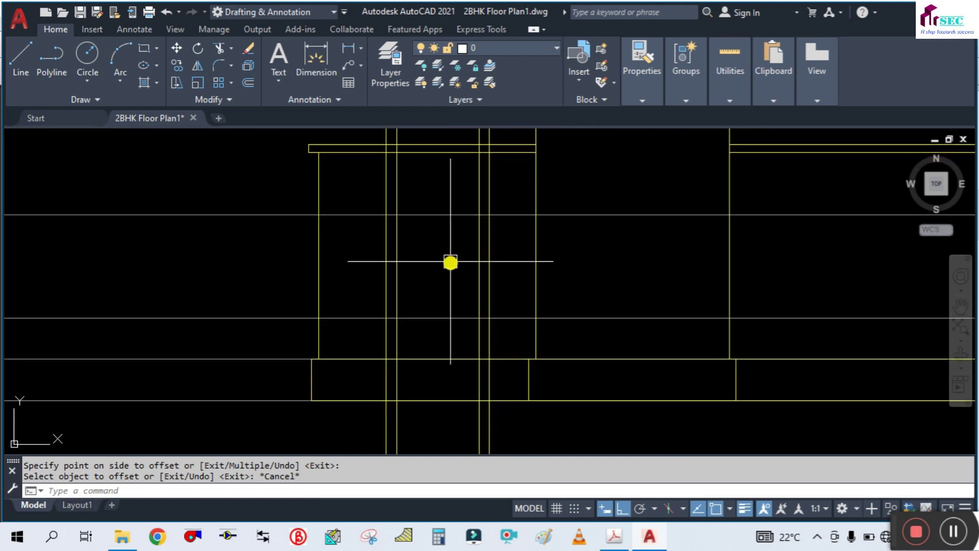
scroll(450, 232, up, 2)
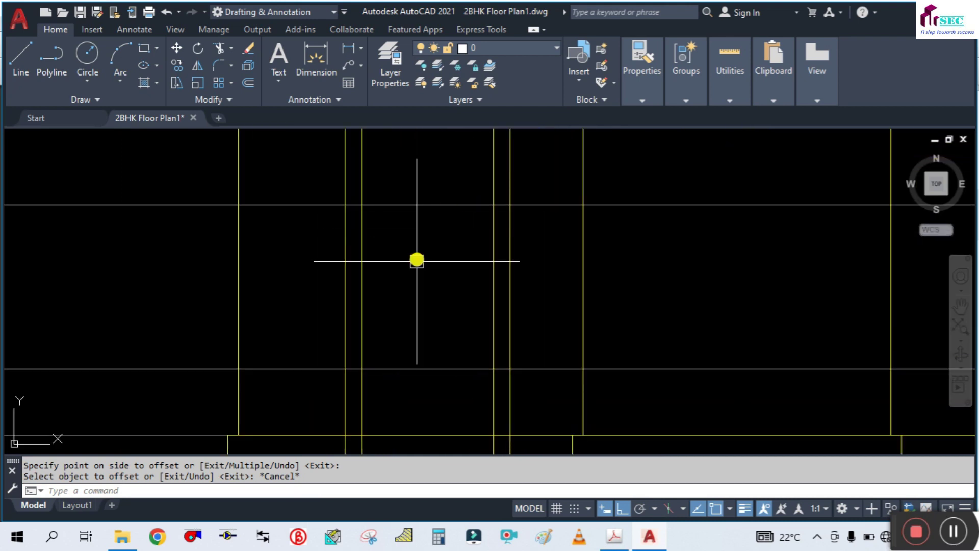
middle_drag(457, 238, 454, 250)
scroll(453, 255, down, 4)
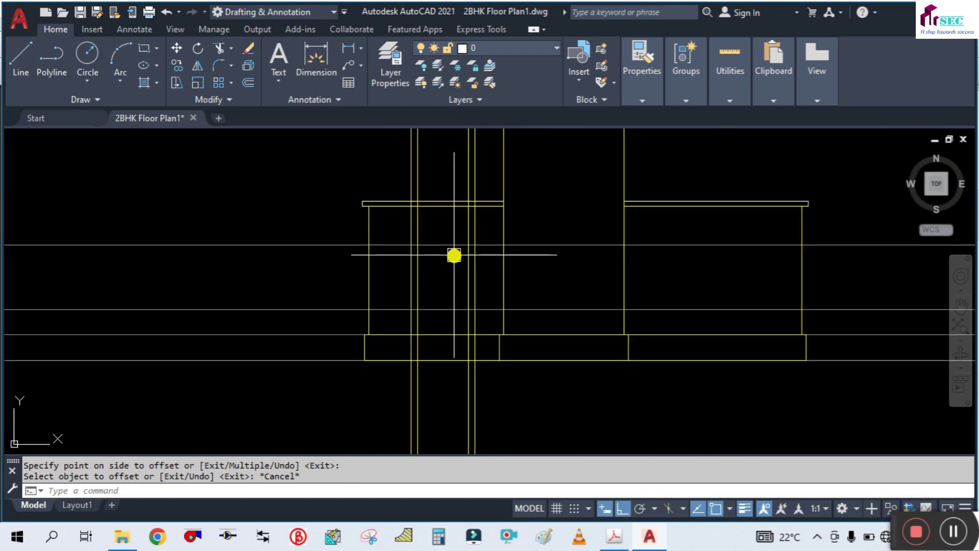
scroll(446, 328, up, 4)
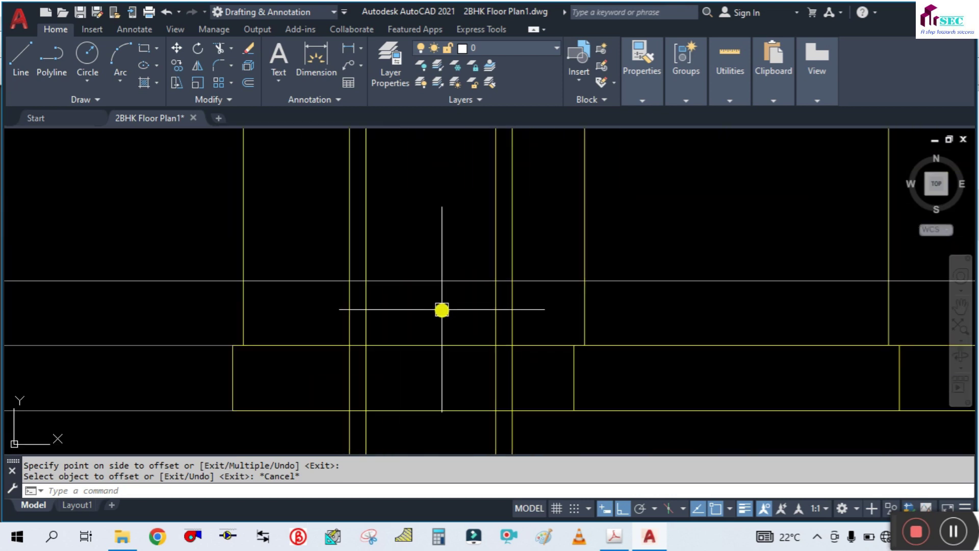
scroll(442, 310, down, 2)
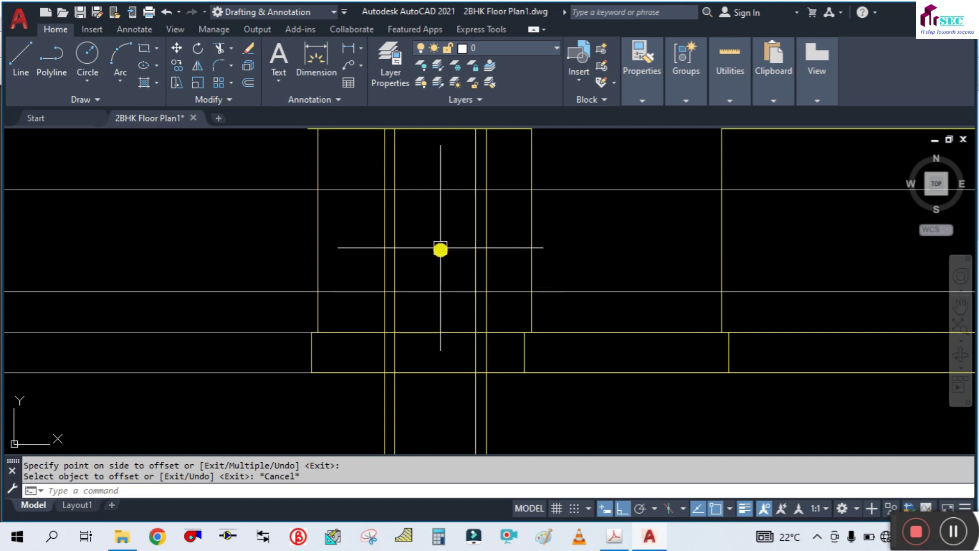
middle_drag(441, 248, 445, 291)
key(Return)
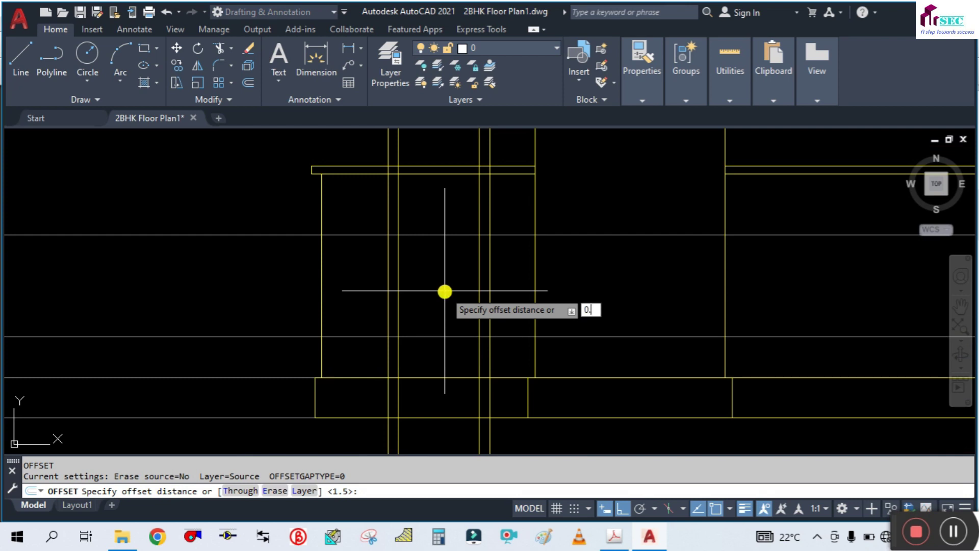
Offset the horizontal elevation line 0.1 upward.
key(Return)
click(439, 234)
click(443, 199)
key(Escape)
scroll(440, 255, up, 2)
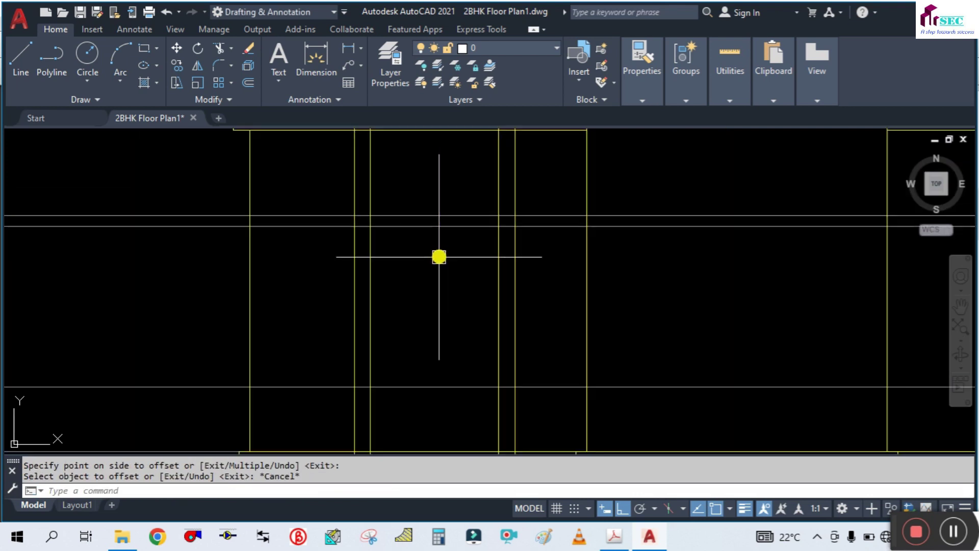
middle_drag(437, 262, 399, 260)
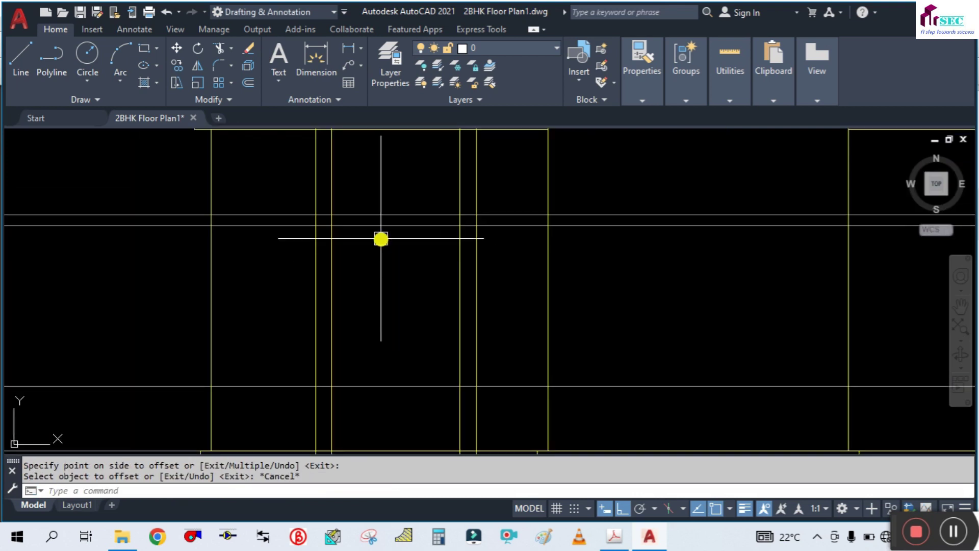
text(rec)
Start a rectangle at the wall intersection, then cancel it.
key(Return)
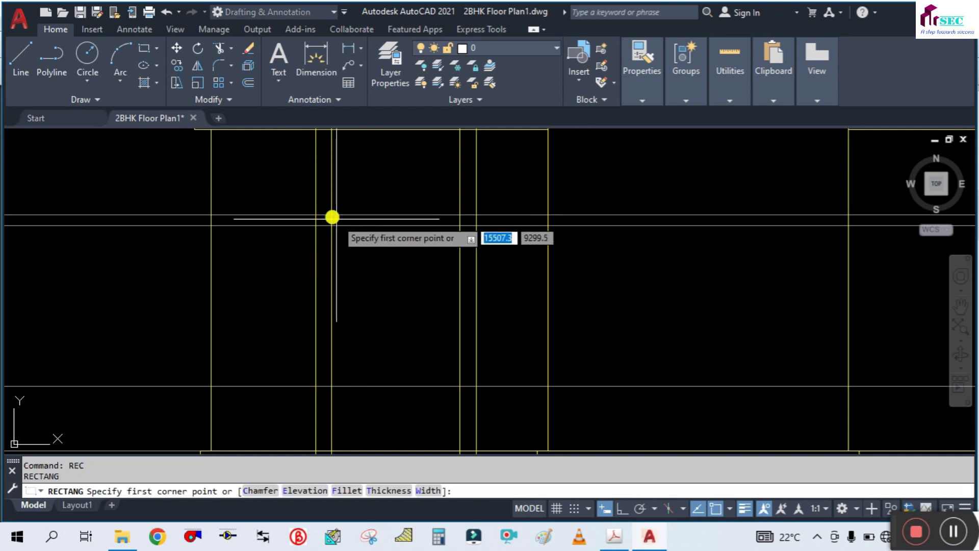
scroll(331, 217, up, 4)
click(288, 213)
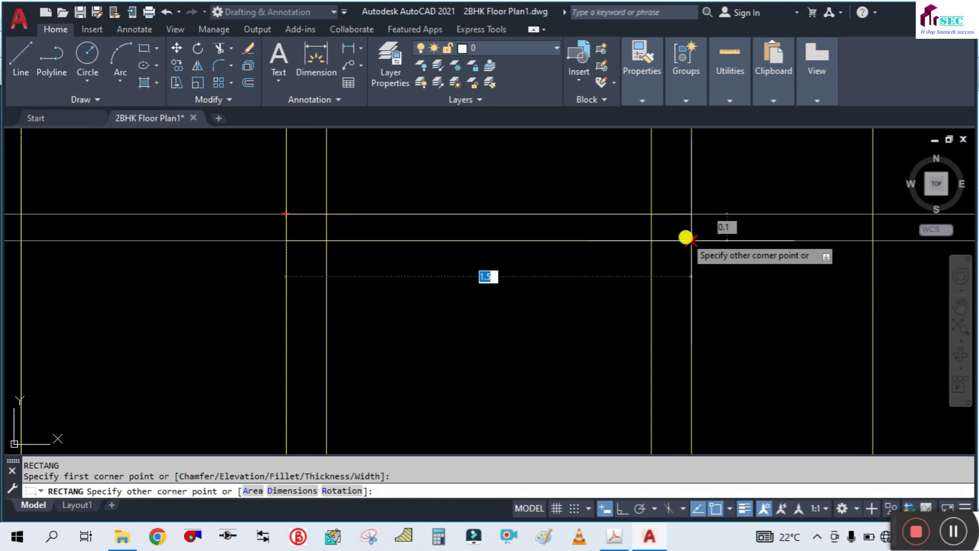
key(Escape)
scroll(387, 267, down, 2)
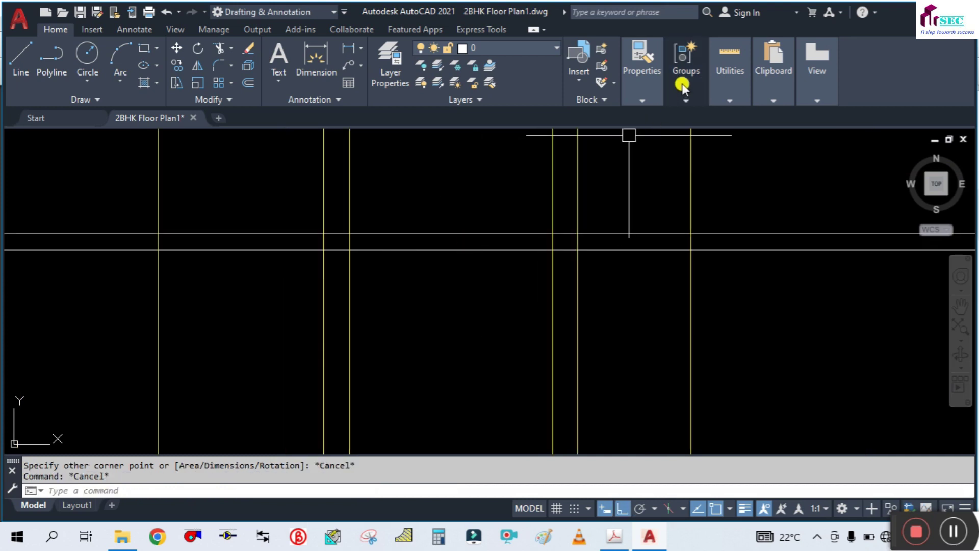
Make Cyan the current colour and draw the thin lintel band rectangle.
click(692, 122)
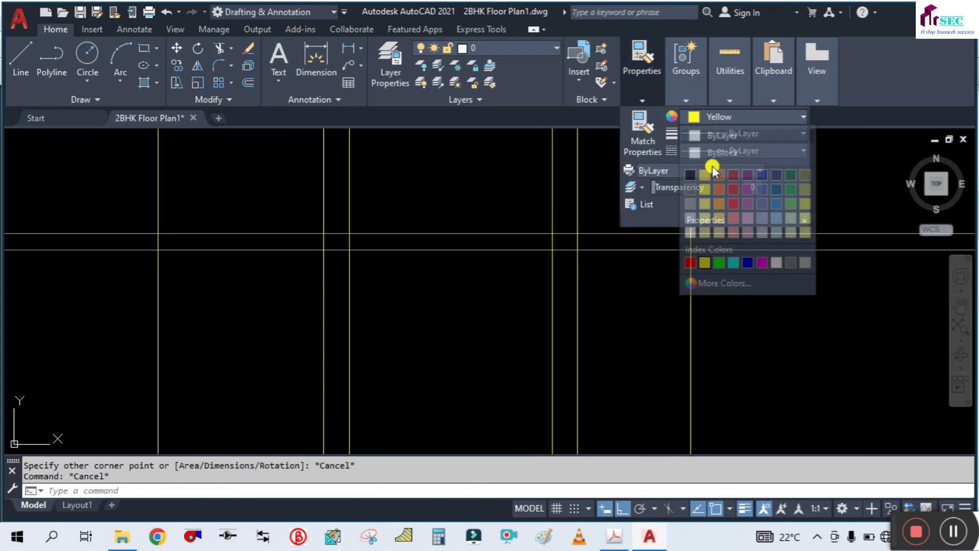
click(730, 261)
key(Escape)
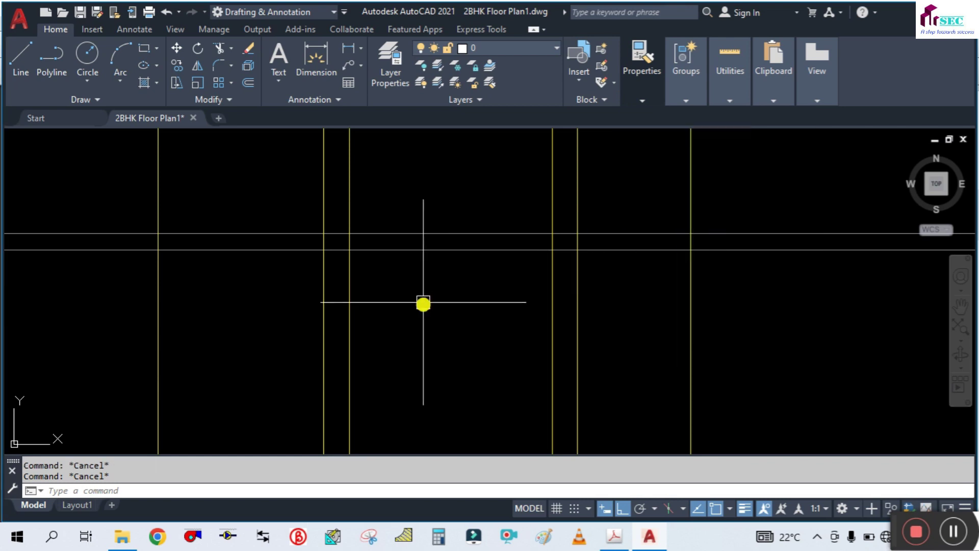
text(rec)
key(Return)
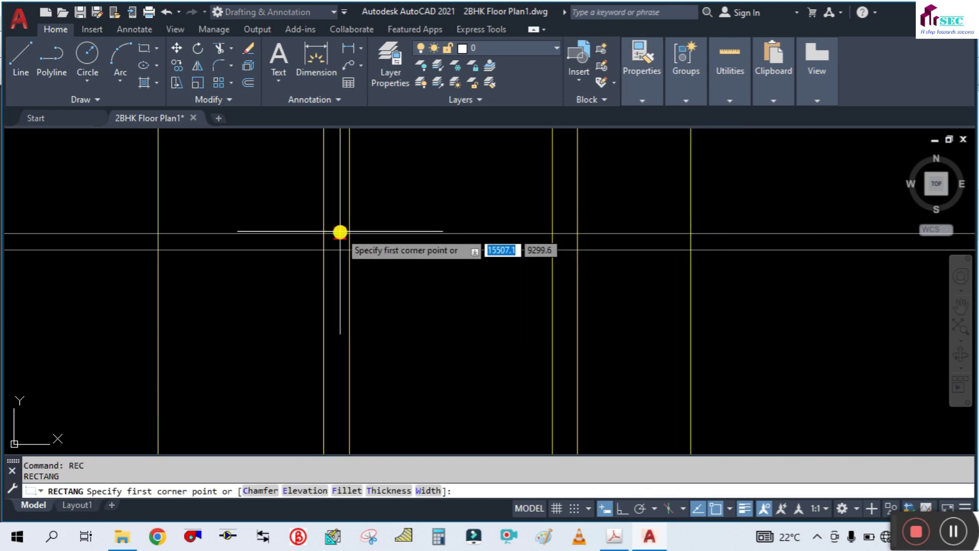
click(324, 233)
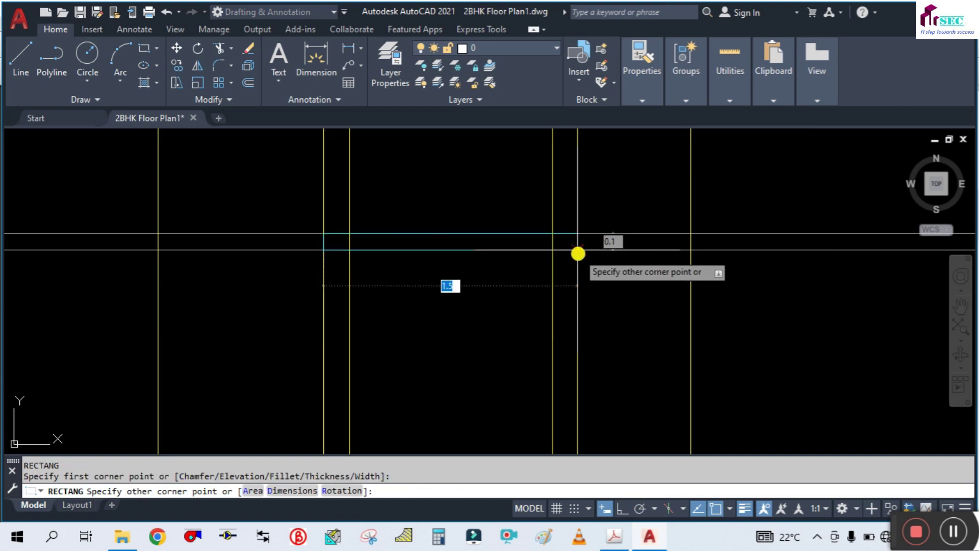
key(Escape)
scroll(464, 255, down, 2)
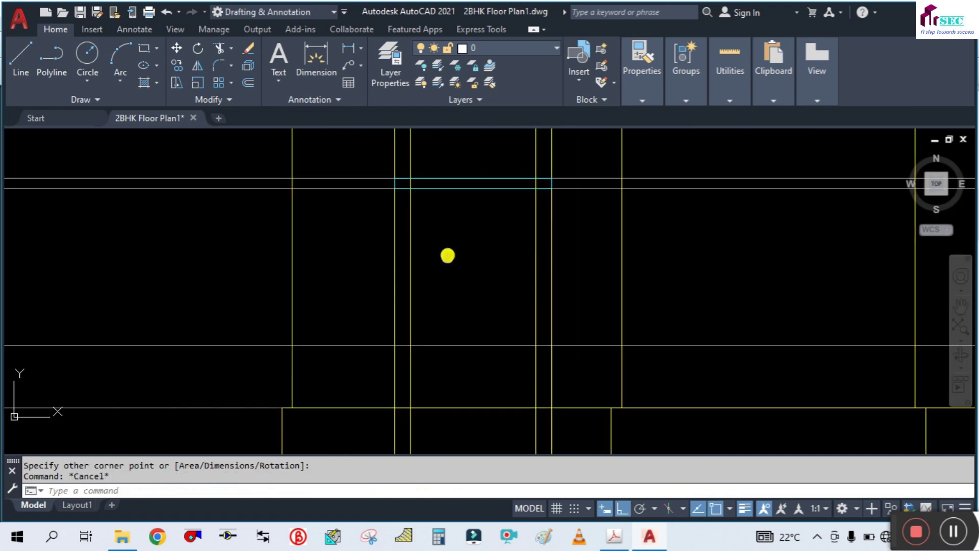
Draw the cyan window outline rectangle from the wall corner.
text(rec)
key(Return)
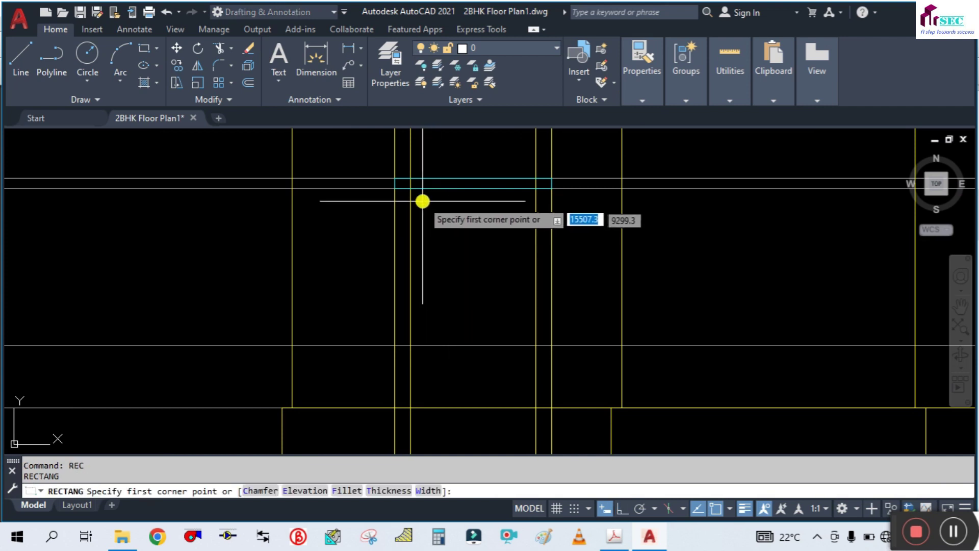
click(411, 189)
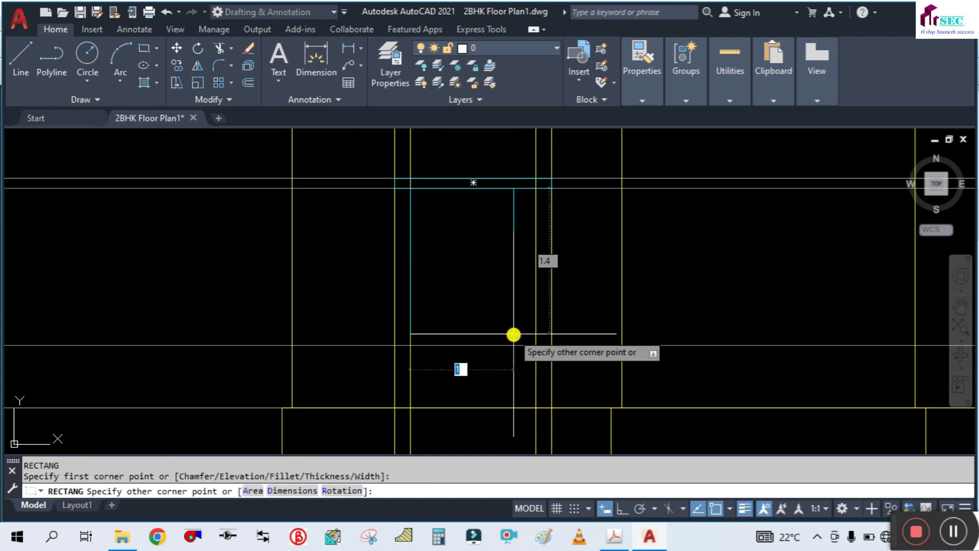
click(534, 343)
key(Escape)
scroll(509, 278, down, 4)
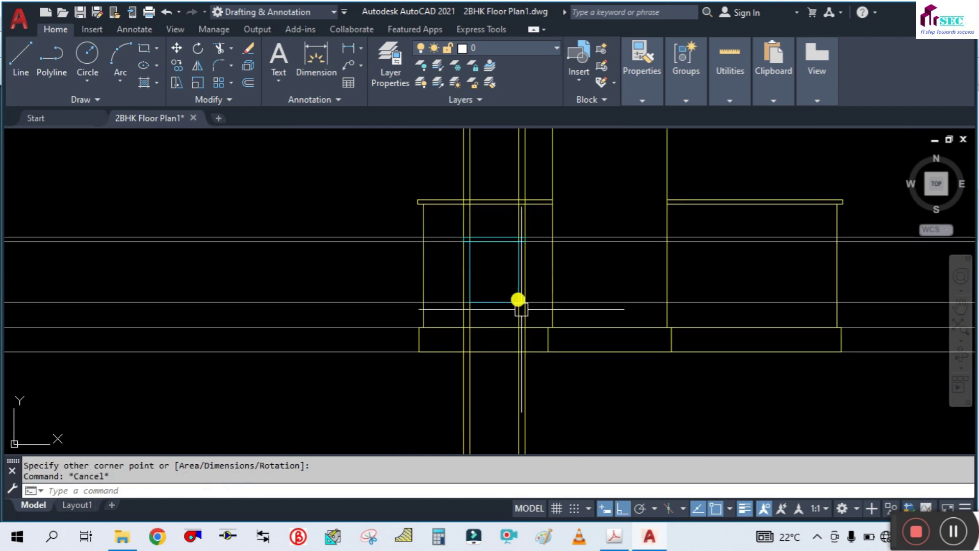
scroll(521, 395, down, 2)
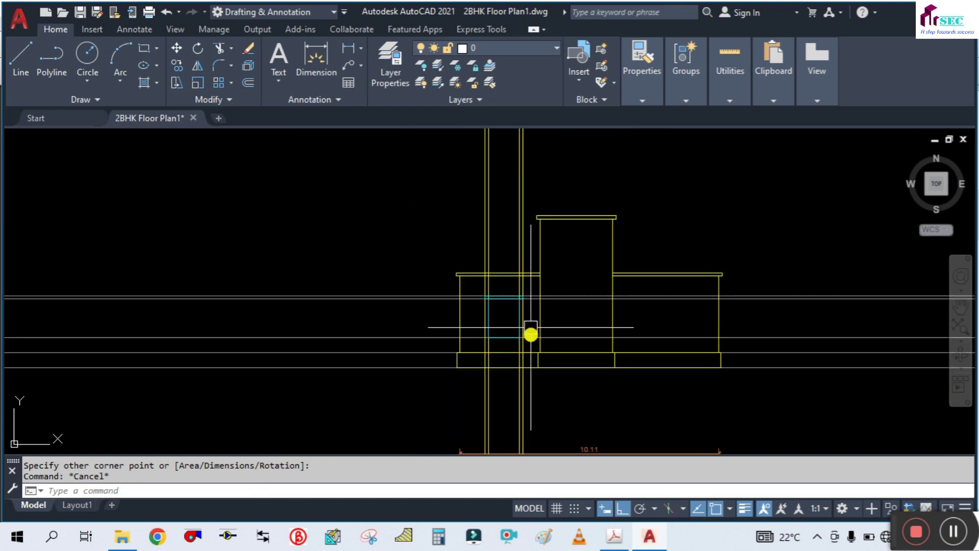
scroll(524, 210, up, 2)
Erase the four vertical wall lines using a crossing selection.
click(535, 168)
click(430, 158)
text(E)
key(Return)
middle_drag(497, 375, 459, 269)
scroll(459, 269, up, 4)
scroll(467, 238, down, 2)
scroll(469, 237, down, 1)
scroll(471, 238, down, 2)
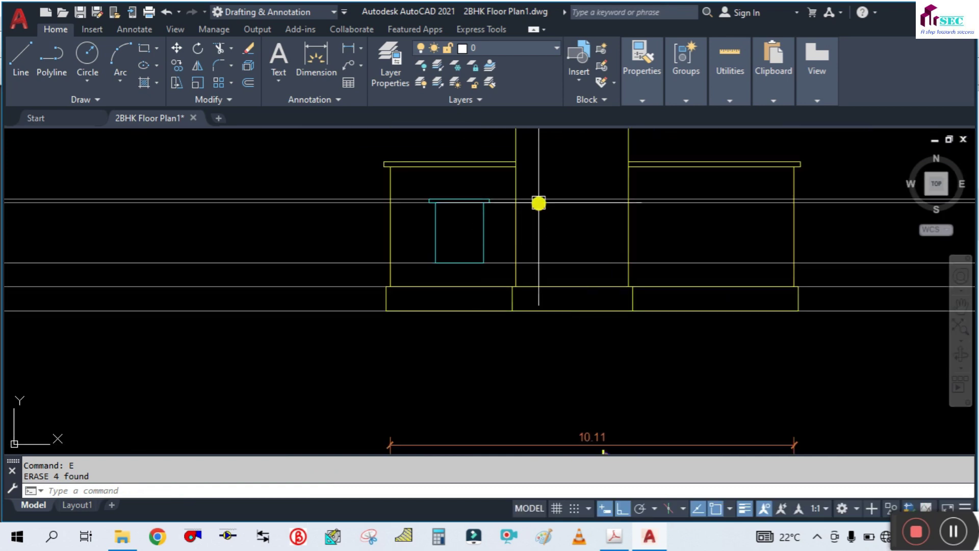
scroll(420, 315, up, 4)
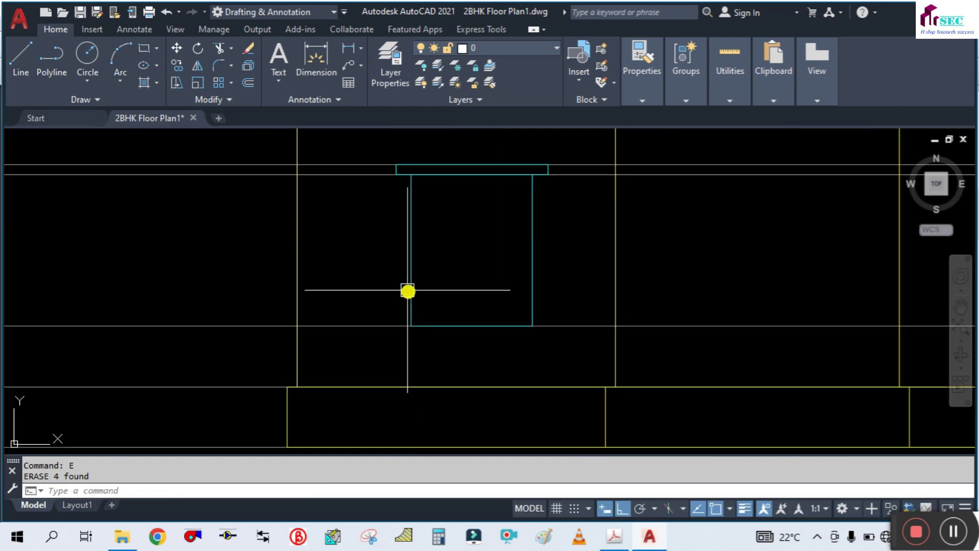
scroll(384, 280, down, 2)
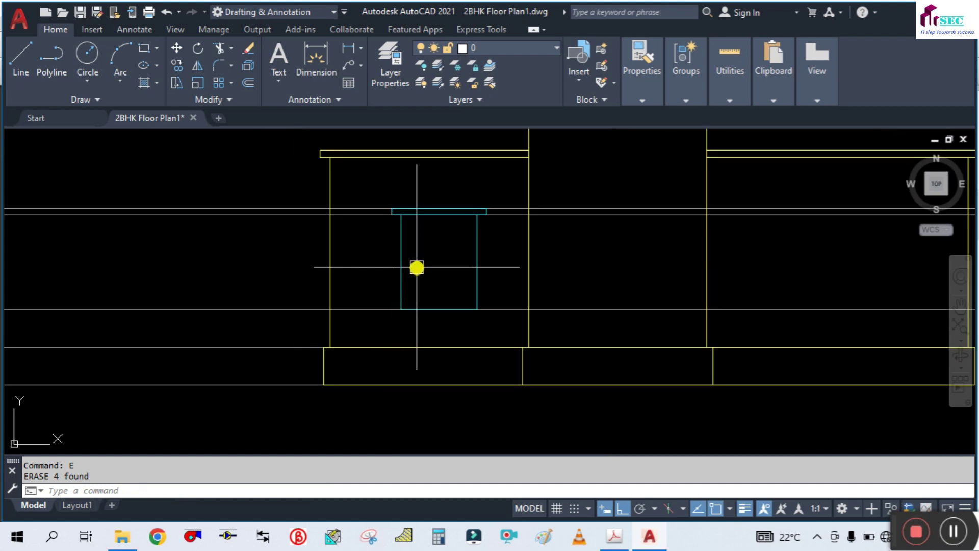
mouse_move(441, 253)
middle_down()
mouse_move(391, 263)
mouse_move(423, 284)
middle_up()
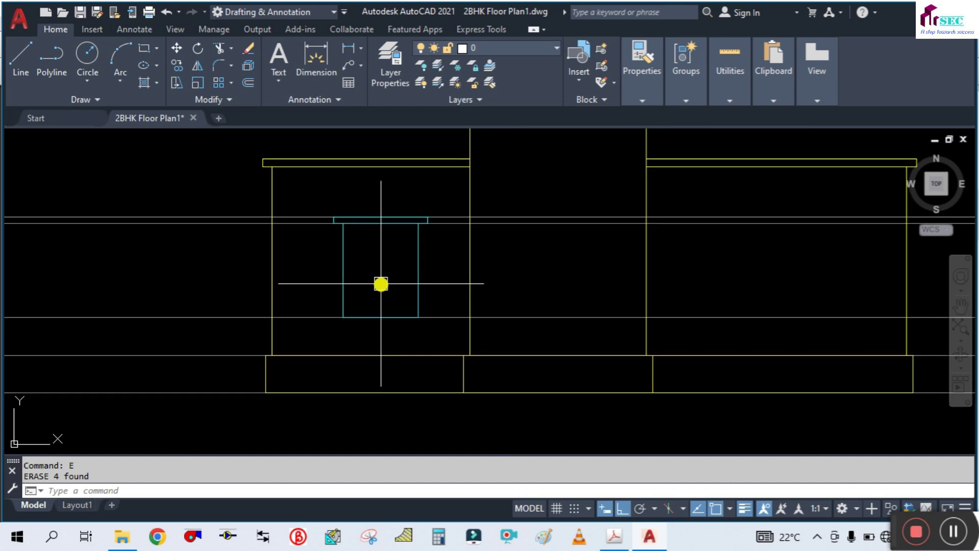
scroll(367, 257, up, 1)
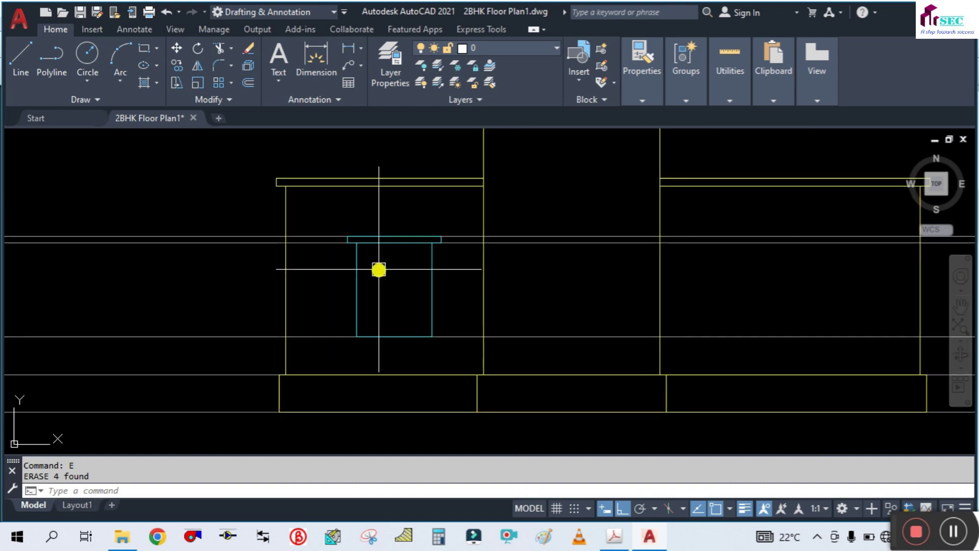
scroll(383, 286, up, 1)
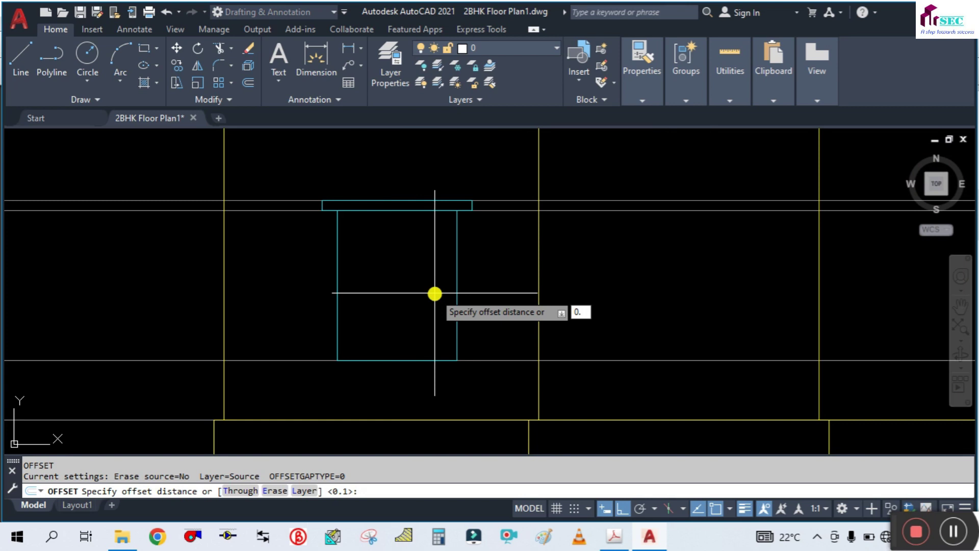
text(0.05)
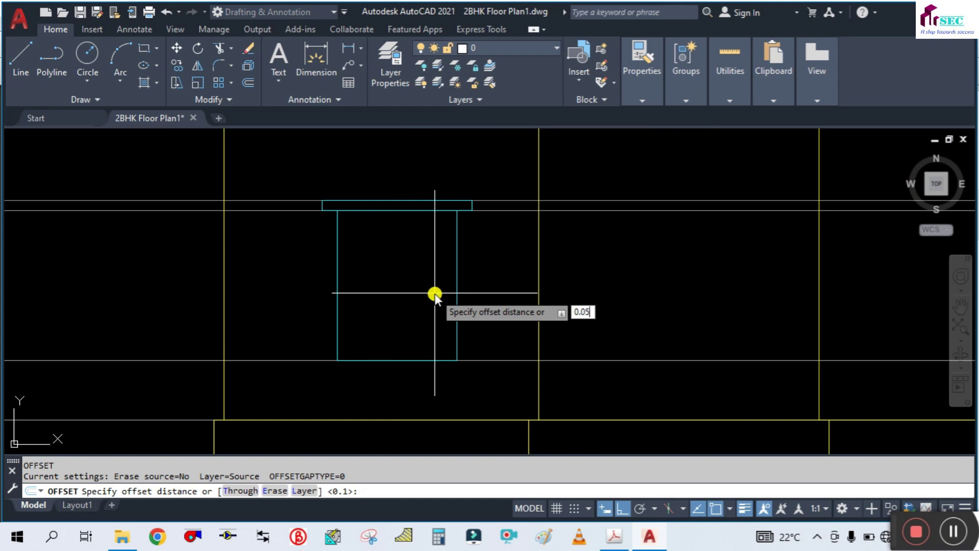
Offset the cyan window rectangle 0.05 inward as an inner frame.
key(Return)
click(456, 258)
click(373, 308)
key(Escape)
scroll(368, 264, up, 2)
scroll(368, 265, up, 2)
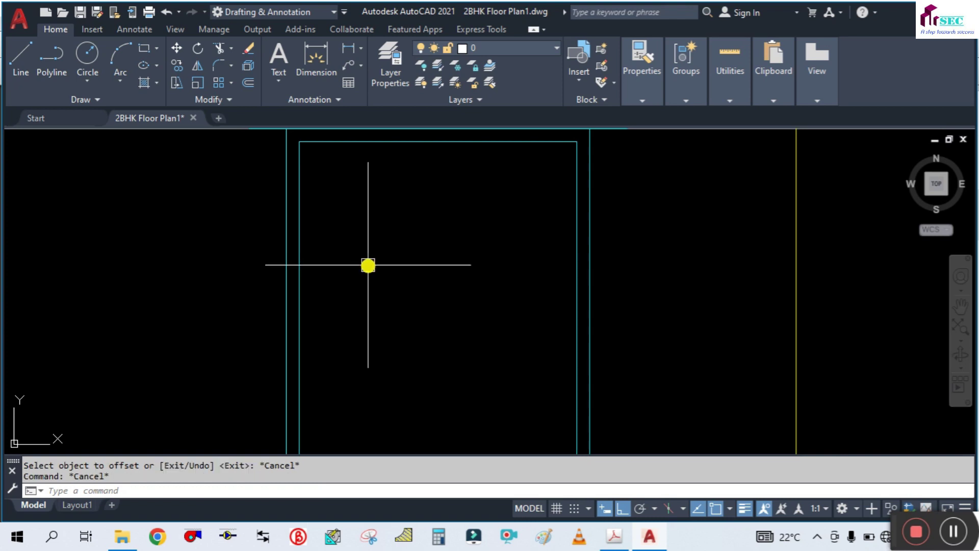
Draw a rectangle for the left window panel from the inner frame corner.
text(rec)
key(Return)
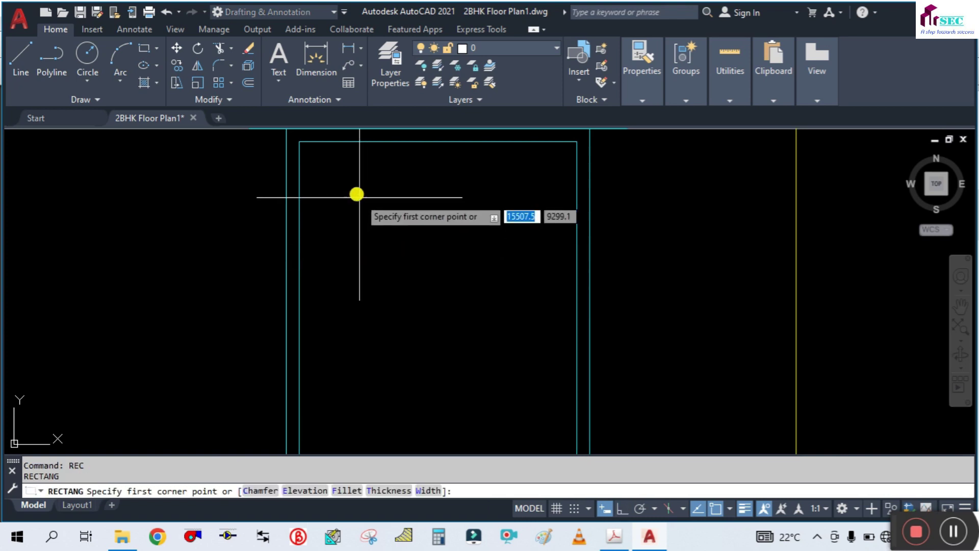
click(301, 146)
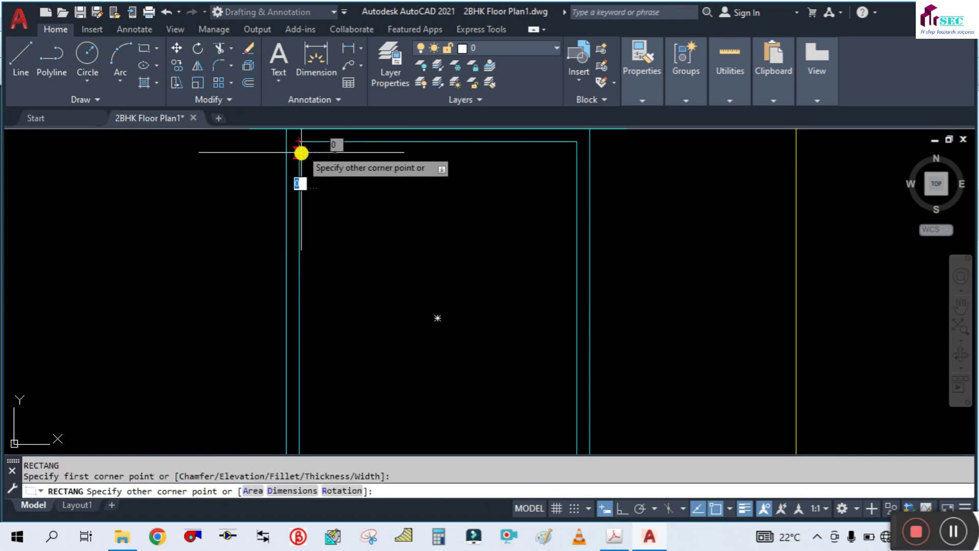
scroll(301, 153, down, 2)
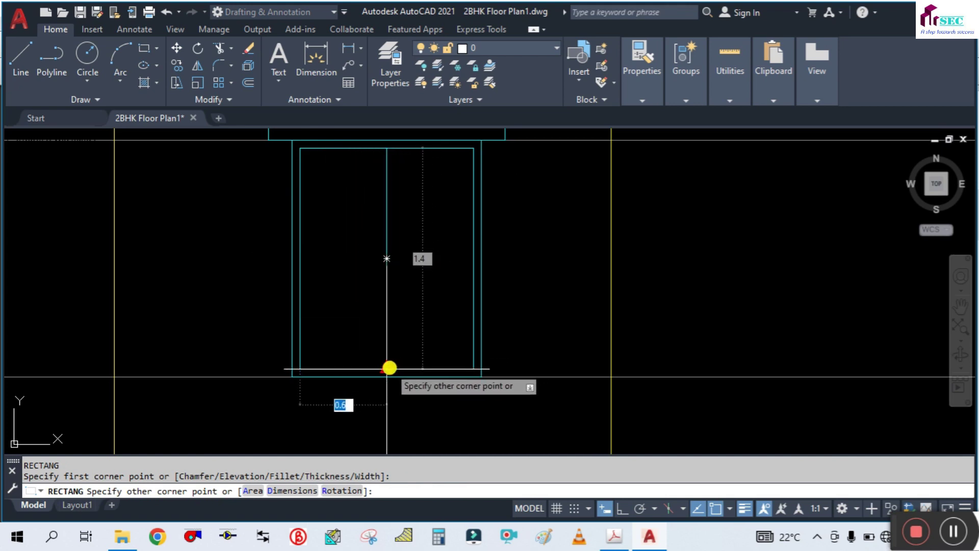
key(Escape)
scroll(413, 306, down, 3)
scroll(415, 301, up, 3)
mouse_move(415, 301)
middle_down()
mouse_move(422, 283)
mouse_move(445, 311)
middle_up()
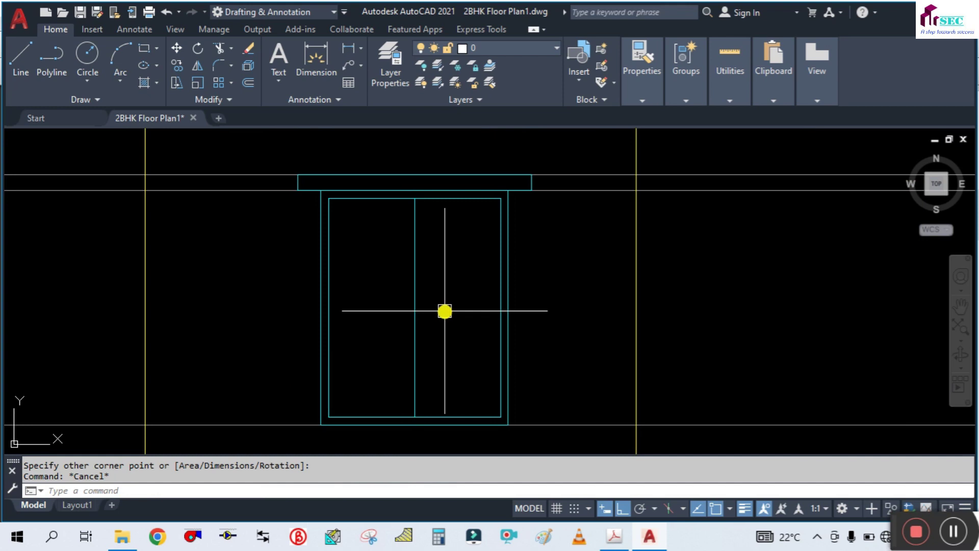
Offset the left window panel 0.03 inward.
text(0.03)
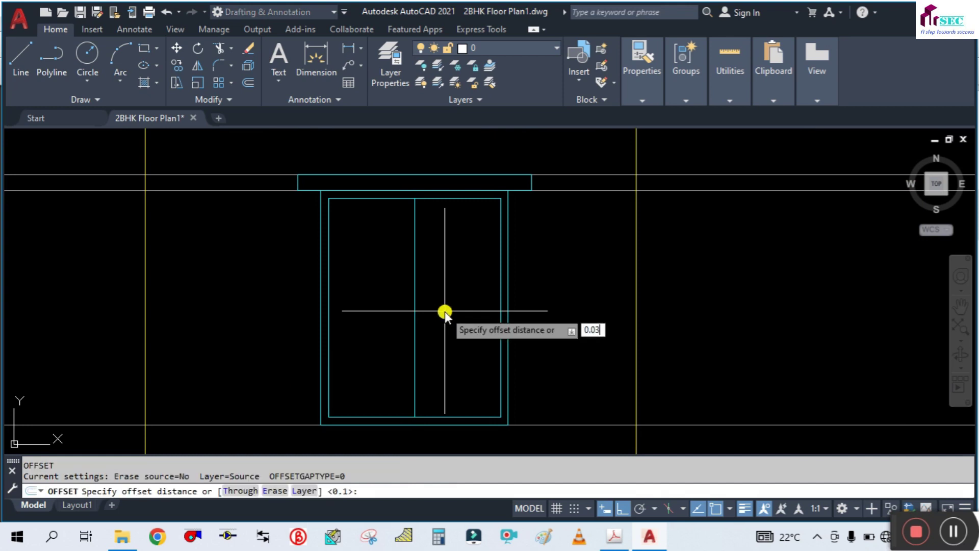
key(Return)
click(415, 257)
click(372, 319)
key(Escape)
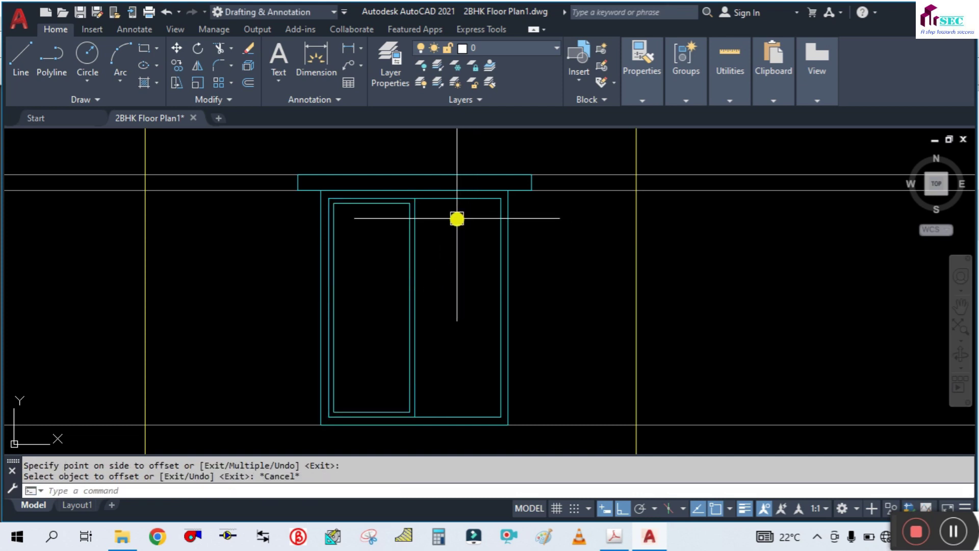
Copy the inner window panel rectangle into the other pane.
text(co)
key(Return)
scroll(429, 221, up, 3)
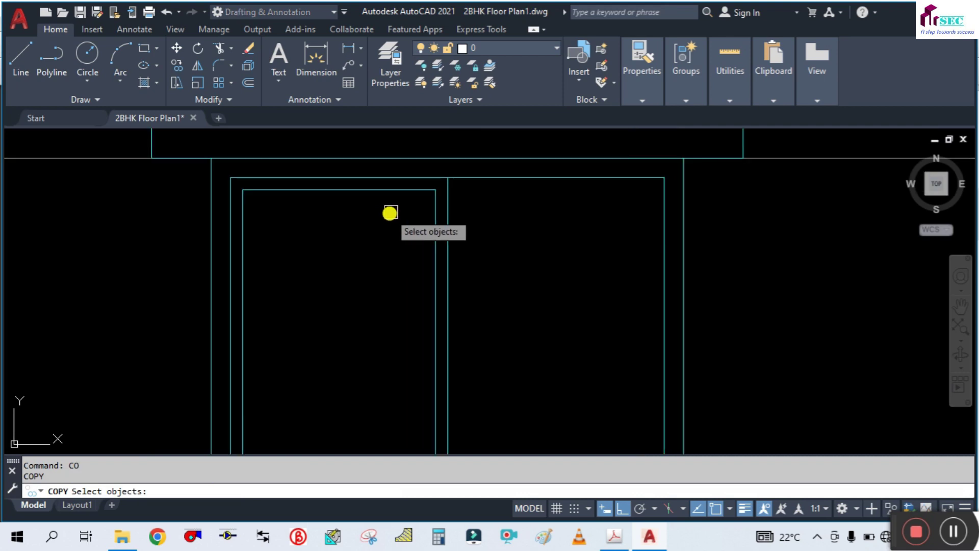
click(426, 190)
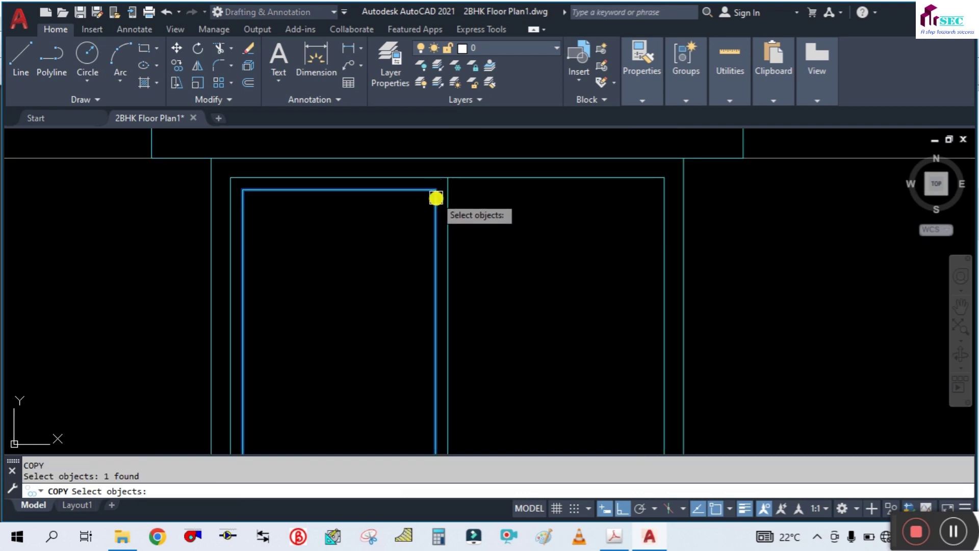
scroll(449, 189, up, 2)
click(445, 187)
key(Escape)
key(Return)
click(422, 220)
key(Return)
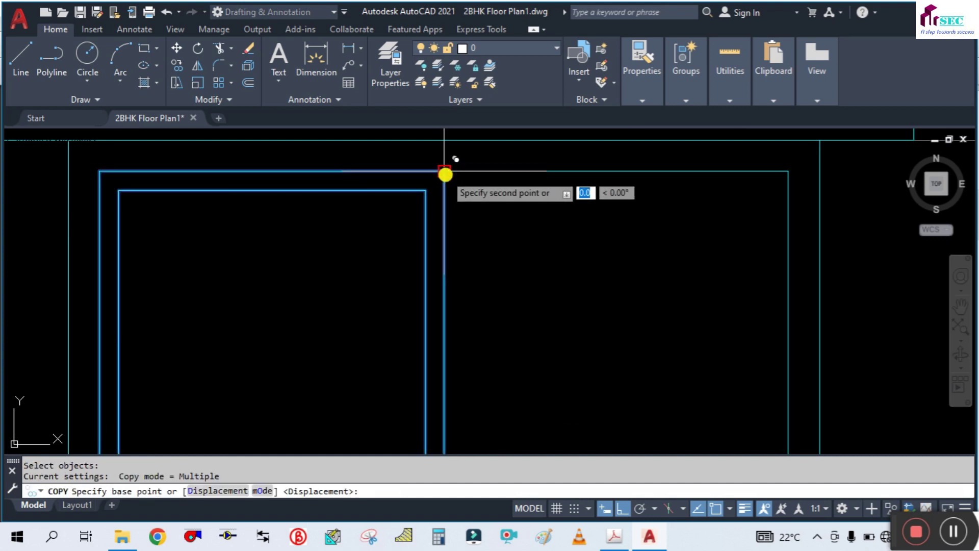
click(788, 173)
key(Escape)
scroll(638, 251, up, 3)
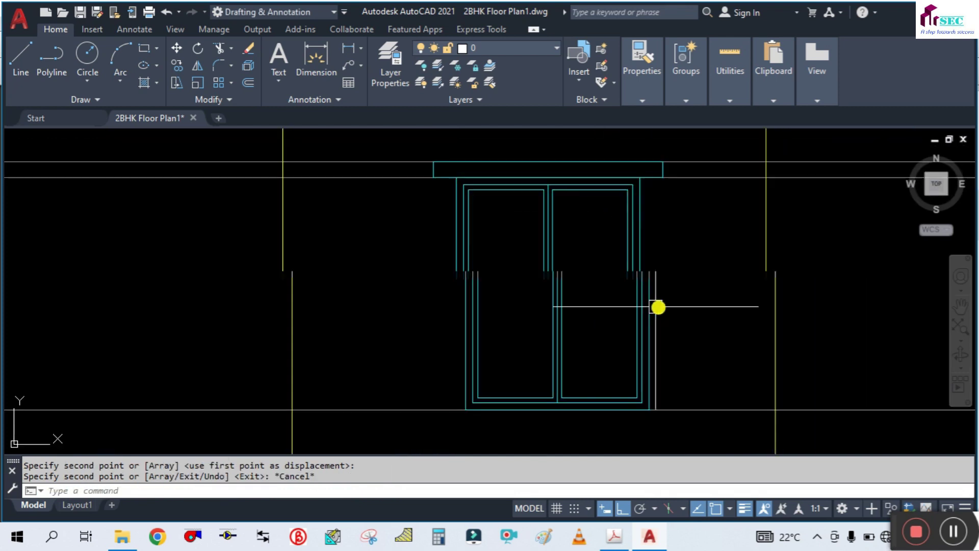
middle_drag(658, 306, 568, 278)
scroll(568, 278, down, 3)
scroll(554, 194, up, 3)
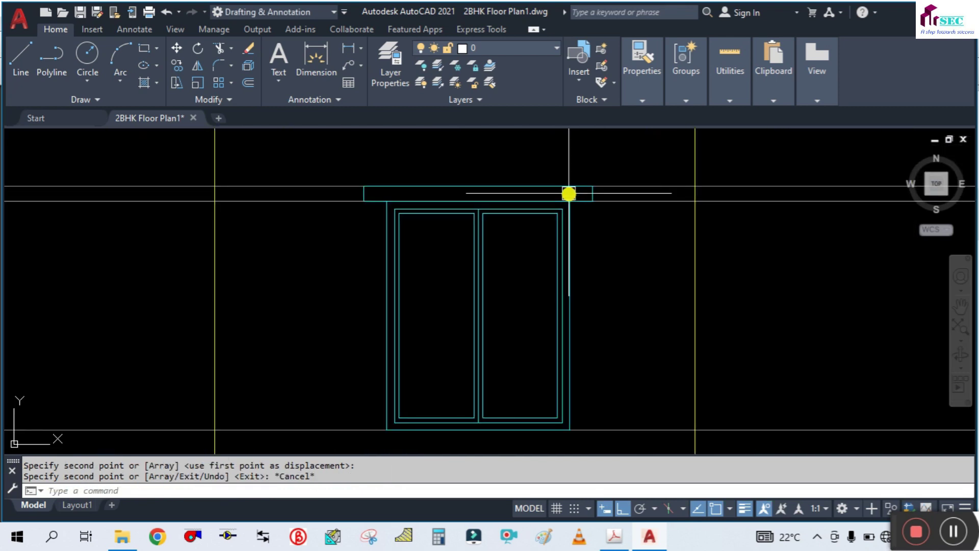
Erase the three stray horizontal construction lines from the elevation.
scroll(386, 268, down, 2)
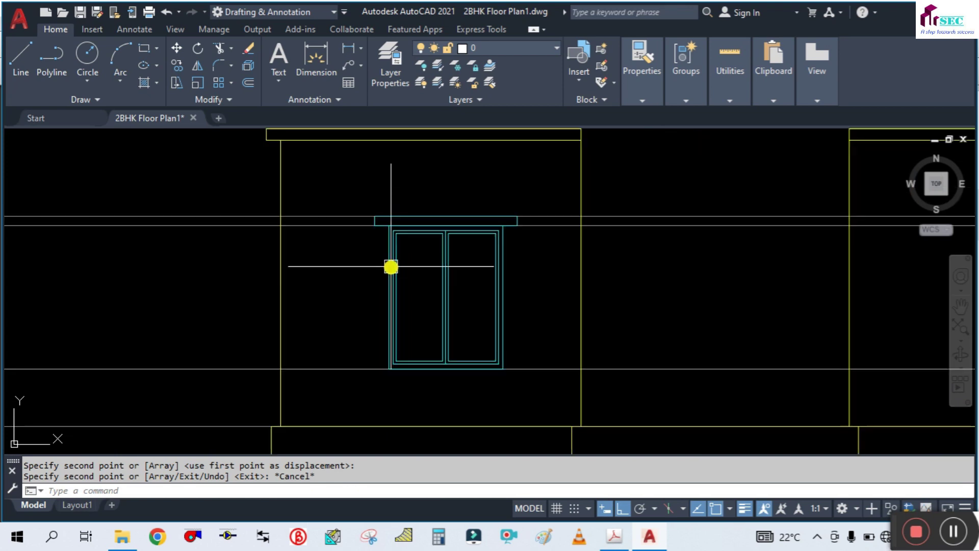
scroll(385, 284, down, 3)
mouse_move(323, 308)
middle_down()
mouse_move(306, 289)
mouse_move(379, 250)
middle_up()
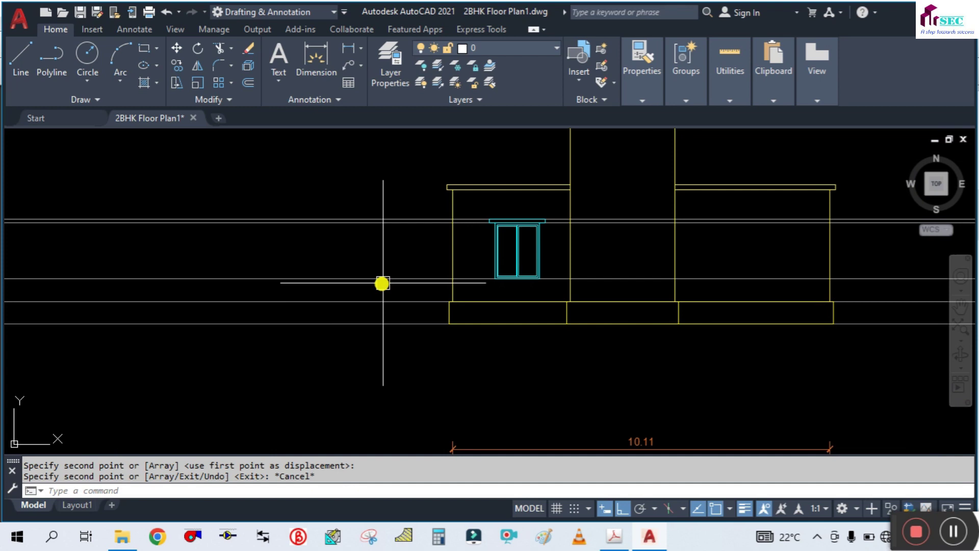
scroll(391, 289, up, 2)
click(393, 286)
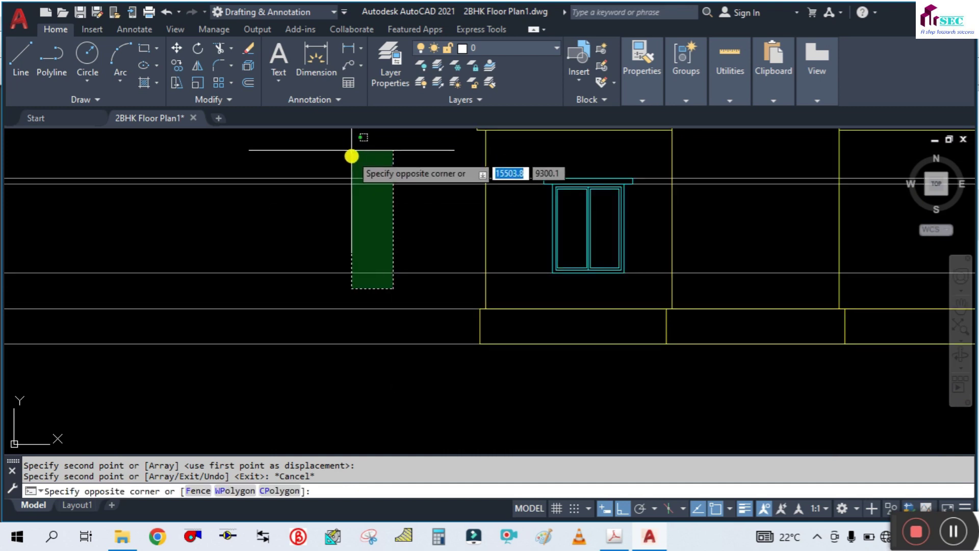
click(351, 155)
text(e)
key(Return)
key(Escape)
scroll(343, 250, down, 2)
scroll(441, 258, down, 3)
scroll(514, 258, up, 3)
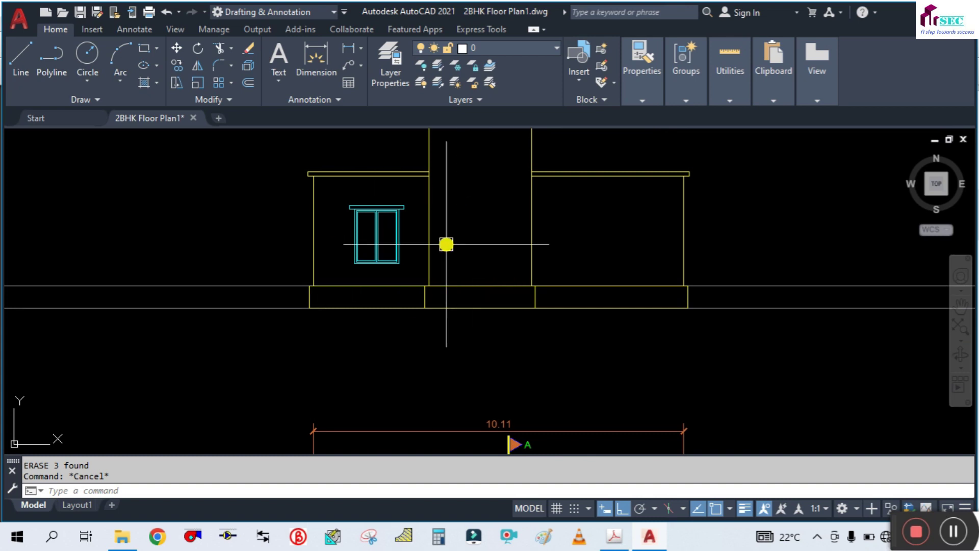
scroll(520, 246, down, 2)
scroll(326, 232, up, 2)
scroll(426, 222, down, 2)
Draw a vertical construction line through the plan's left outer slab edge.
middle_drag(368, 368, 434, 250)
scroll(482, 378, up, 1)
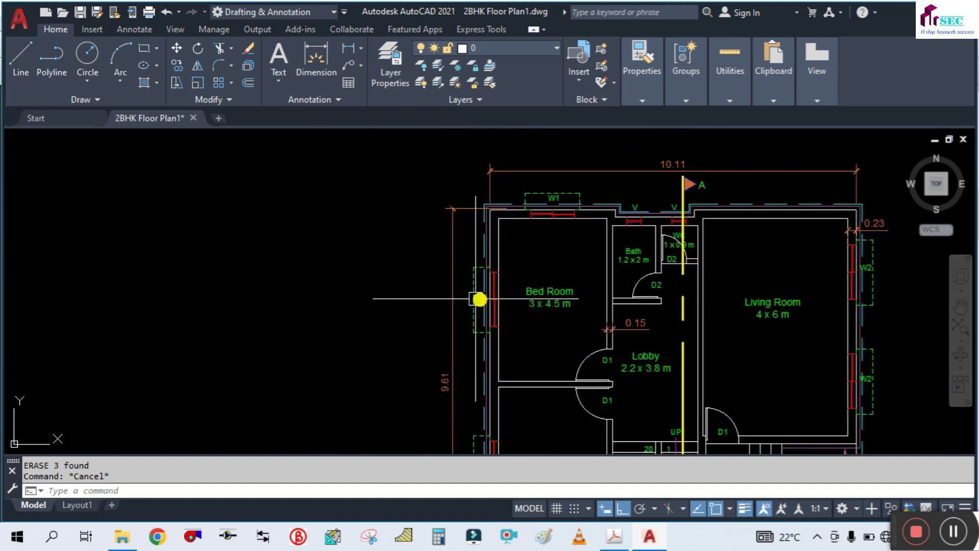
scroll(470, 350, up, 3)
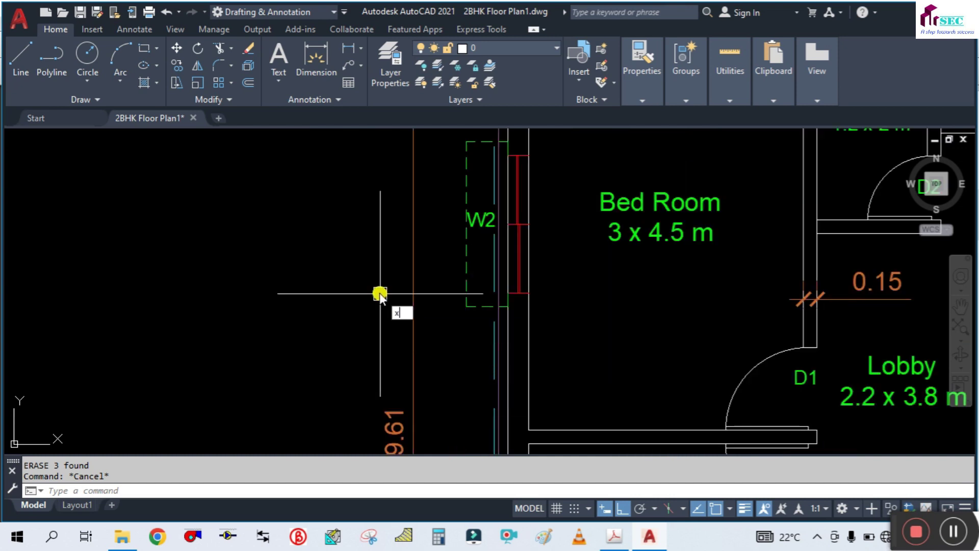
text(l)
key(Return)
text(v)
key(Return)
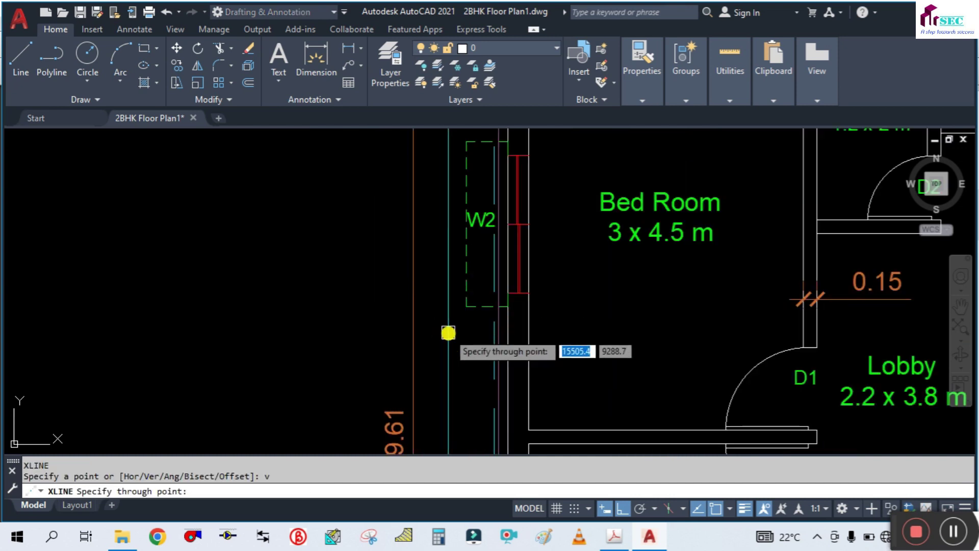
scroll(449, 256, down, 3)
middle_drag(429, 374, 452, 168)
scroll(485, 258, up, 2)
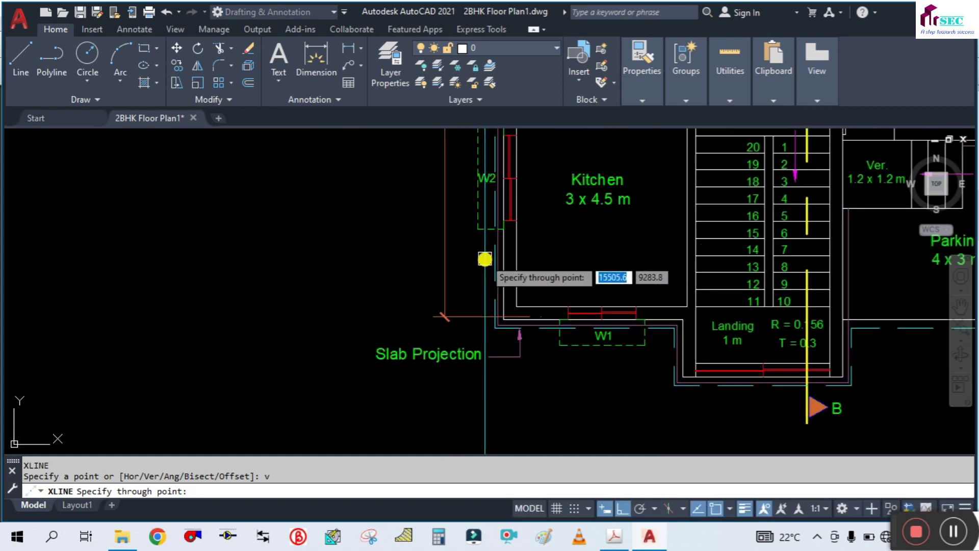
scroll(475, 212, up, 2)
scroll(463, 185, up, 2)
click(461, 185)
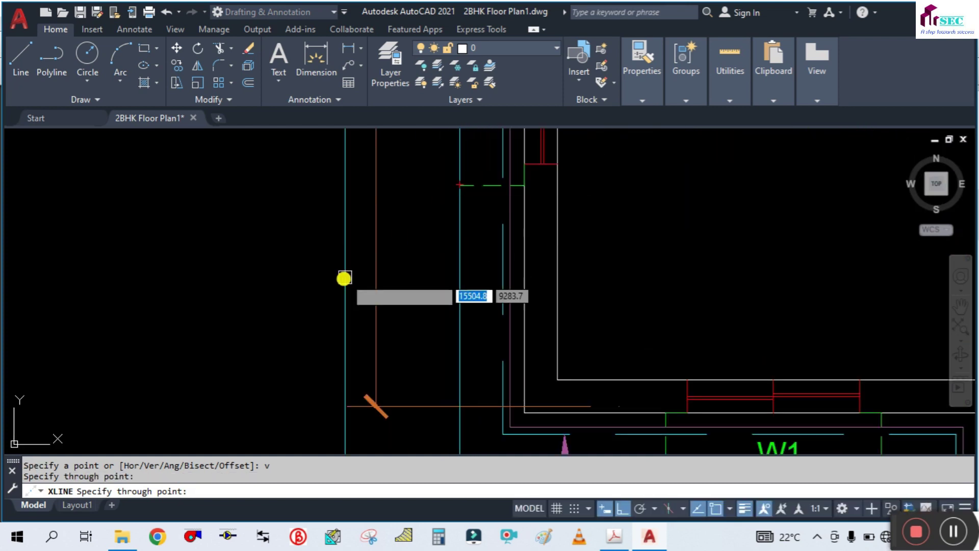
Add a vertical construction line at the right plinth edge.
scroll(352, 283, down, 3)
middle_drag(787, 182, 775, 247)
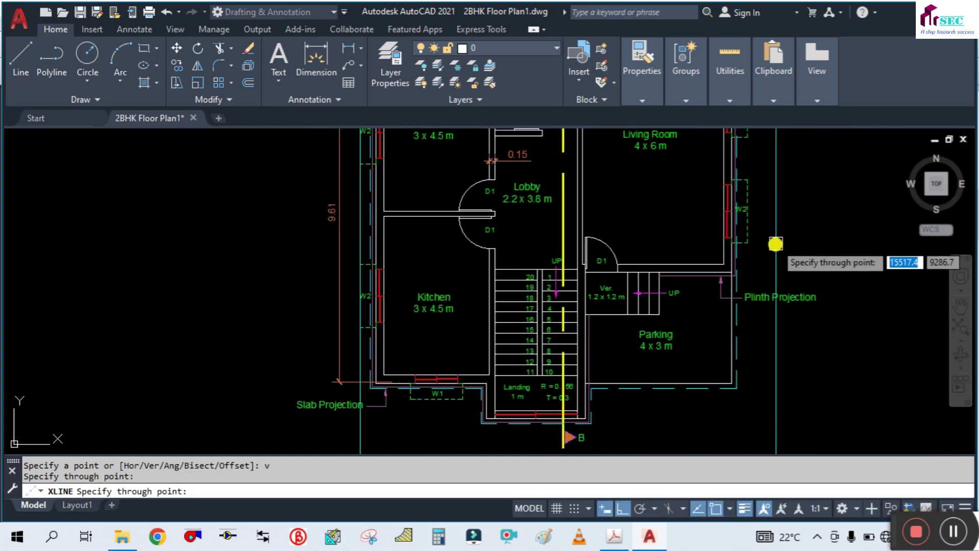
scroll(740, 242, up, 4)
click(696, 239)
scroll(621, 323, down, 5)
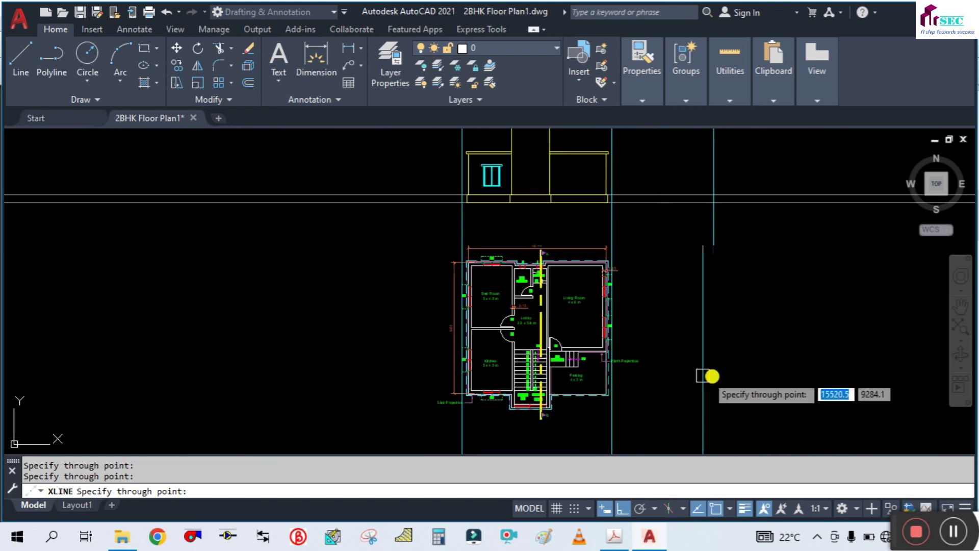
middle_drag(637, 217, 637, 276)
scroll(637, 276, up, 2)
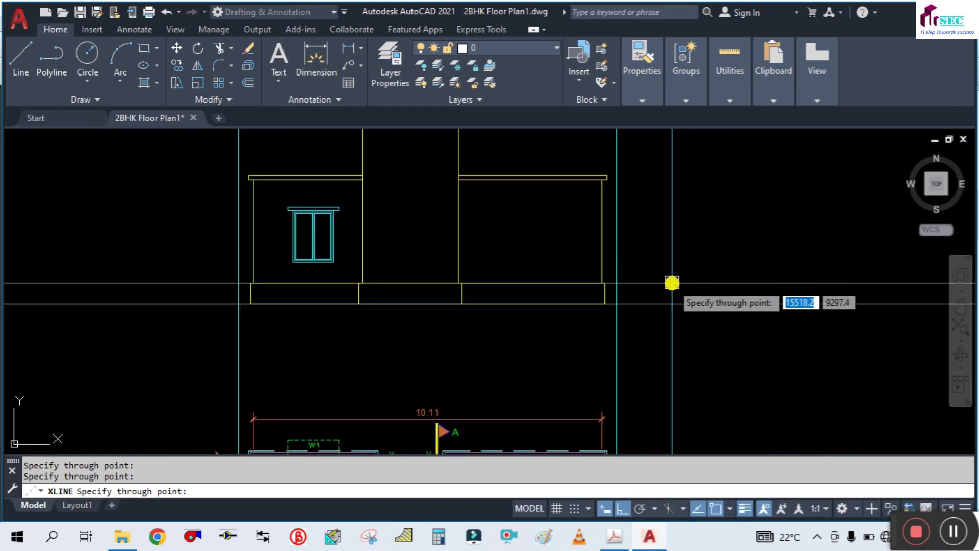
key(Escape)
Draw horizontal construction lines at the window lintel top and just below it.
scroll(629, 197, up, 4)
scroll(656, 218, down, 2)
scroll(439, 228, up, 3)
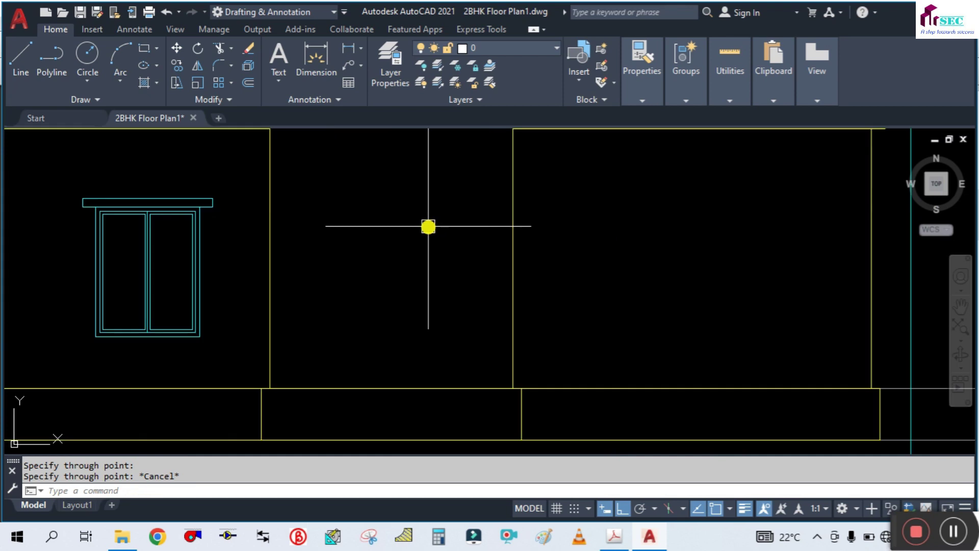
scroll(459, 232, up, 1)
scroll(485, 234, down, 2)
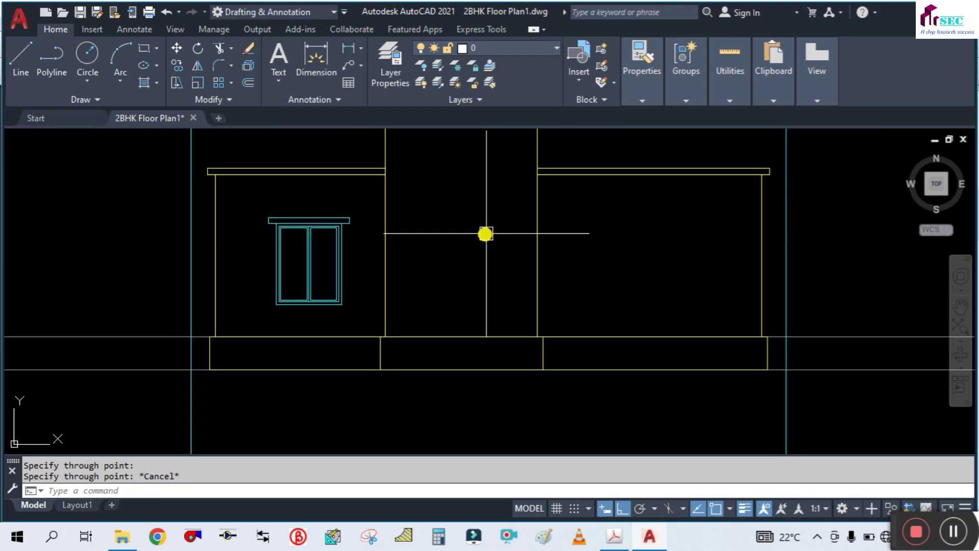
middle_drag(661, 263, 624, 252)
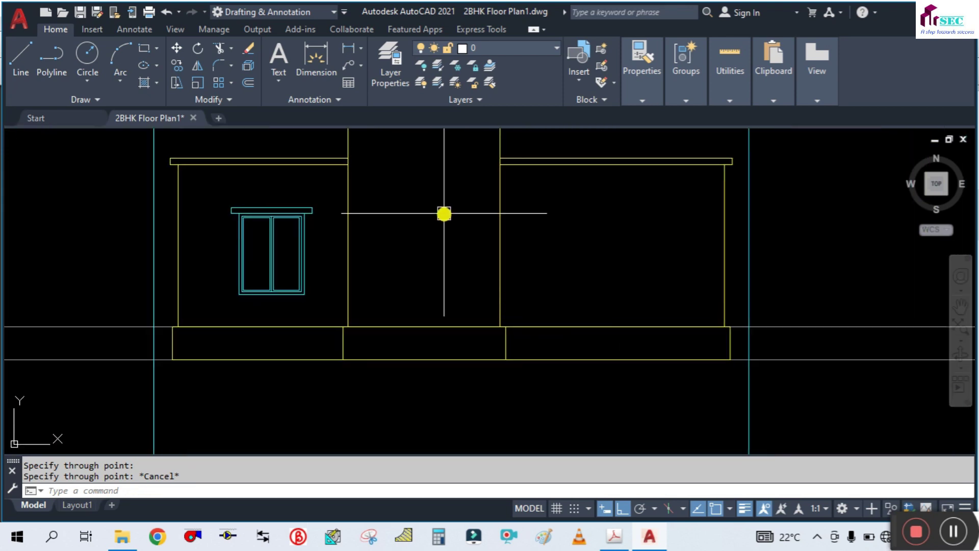
text(Xl)
key(Return)
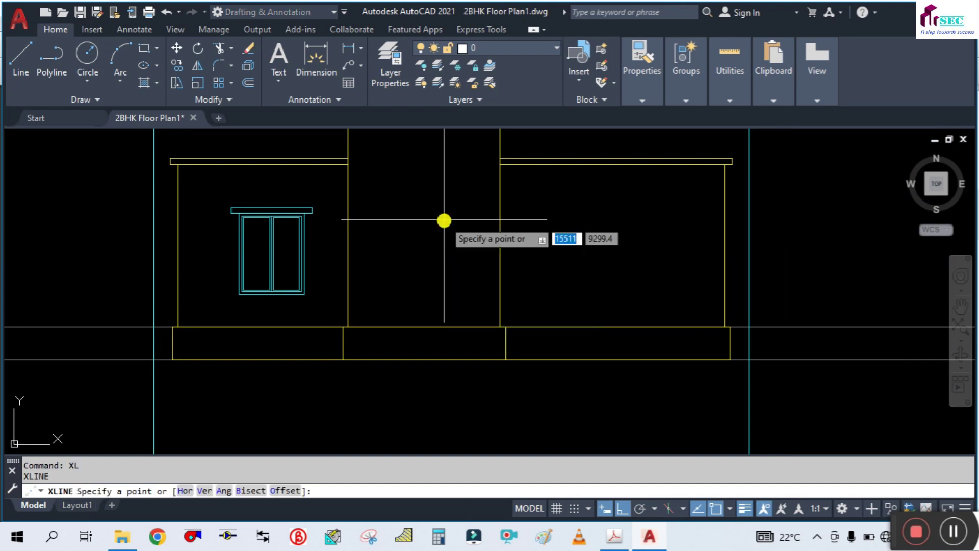
text(h)
key(Return)
scroll(271, 210, up, 6)
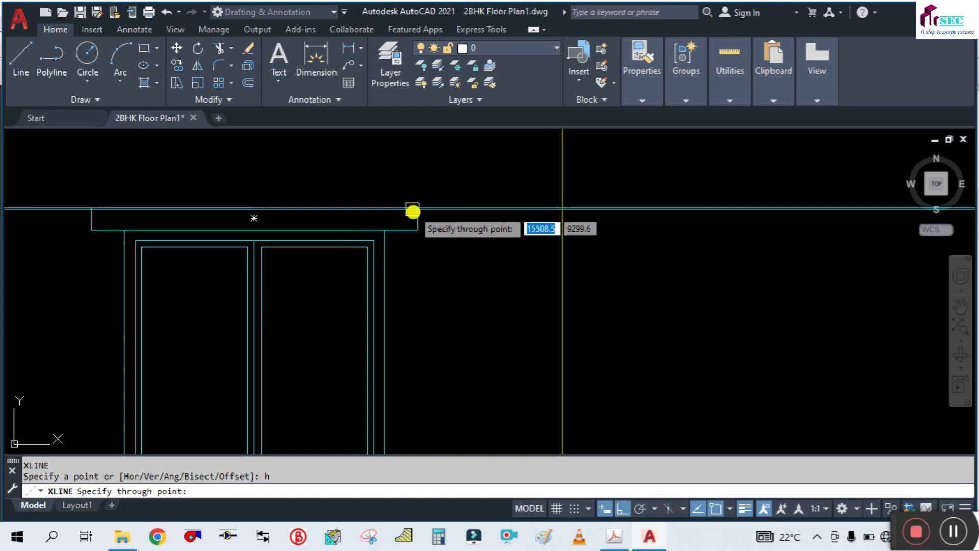
click(413, 207)
click(415, 227)
scroll(392, 244, down, 6)
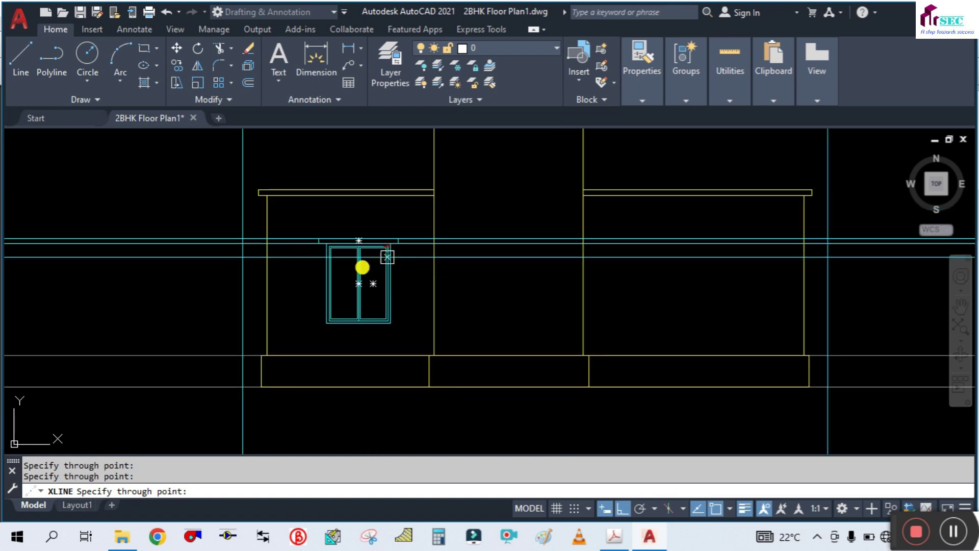
key(Escape)
scroll(228, 244, up, 6)
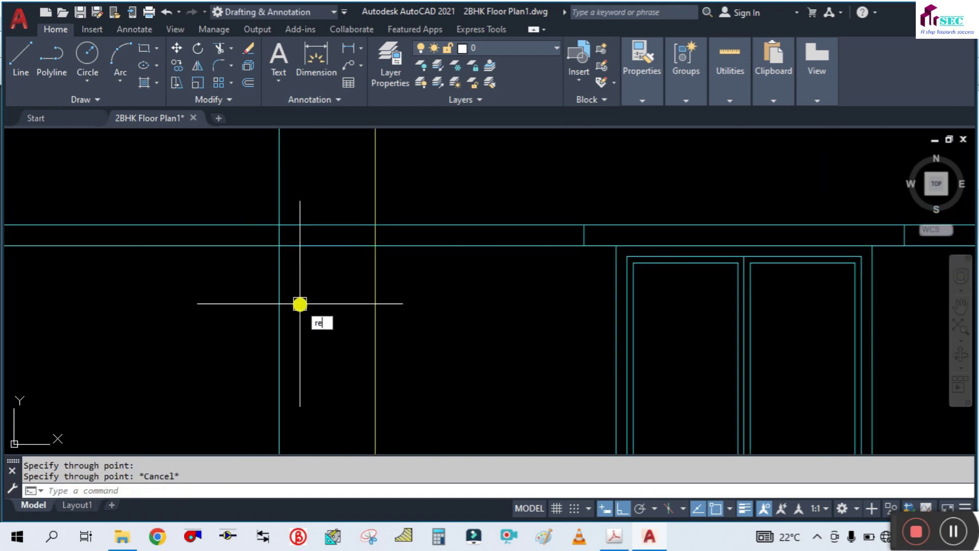
Draw a rectangle from the construction-line intersection with RECTANG, retrying after cancelling.
text(REC)
key(Return)
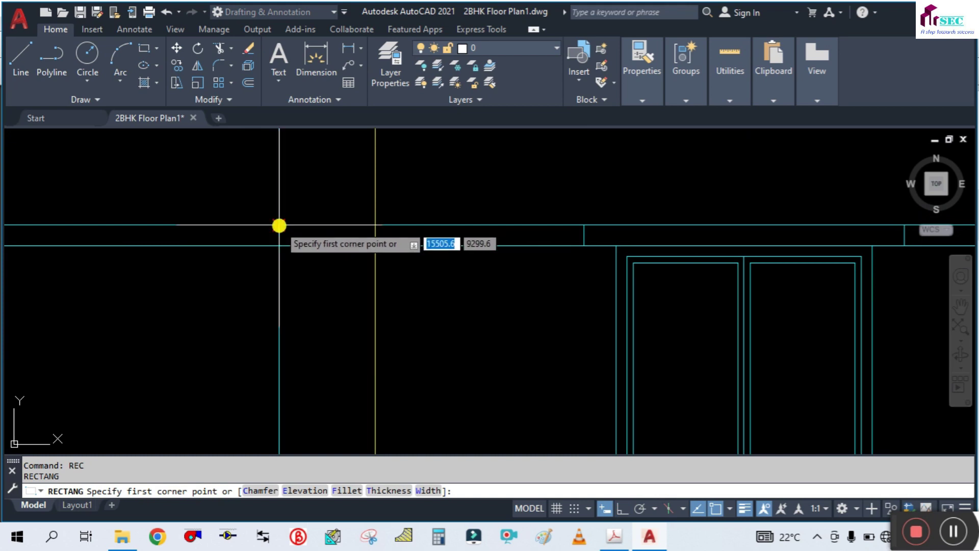
key(Escape)
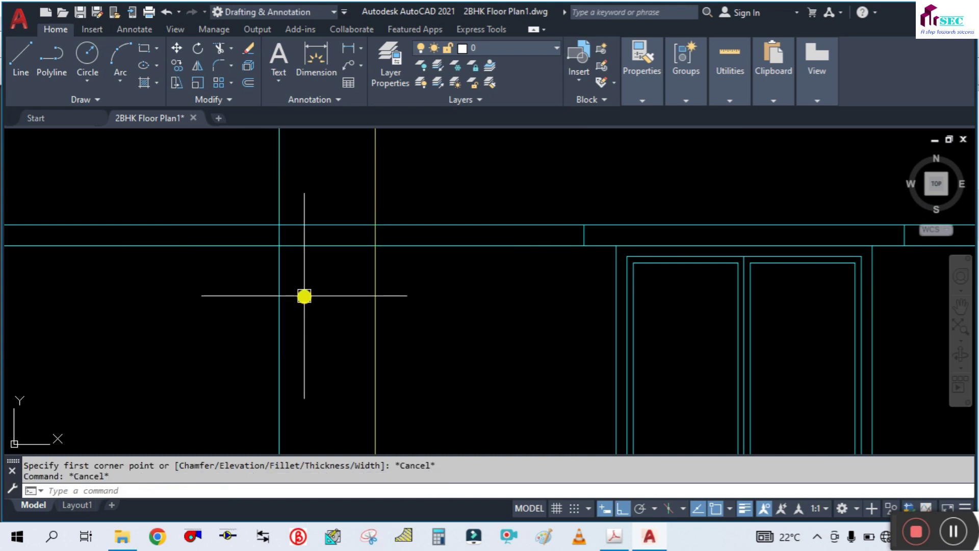
text(rec)
key(Return)
click(279, 224)
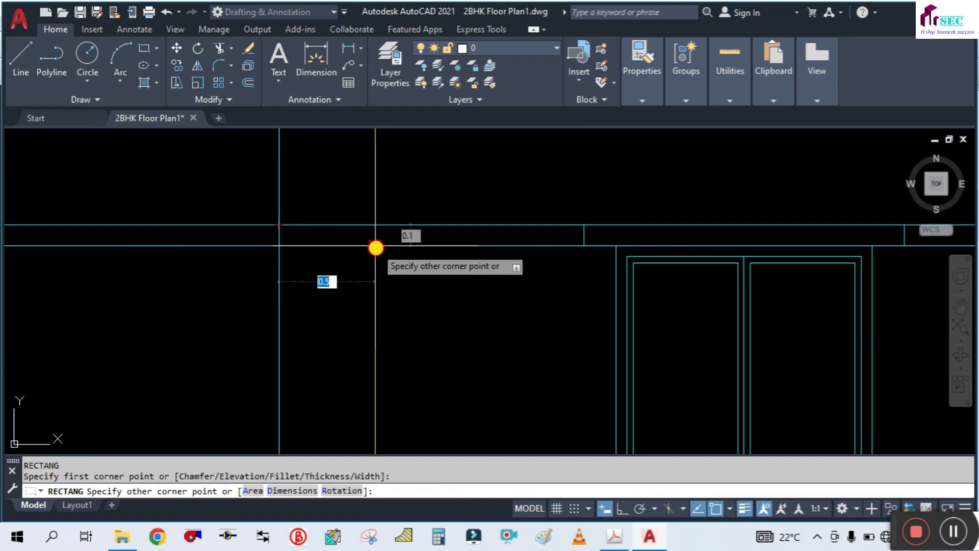
click(376, 246)
scroll(209, 253, down, 8)
scroll(606, 253, up, 5)
key(Return)
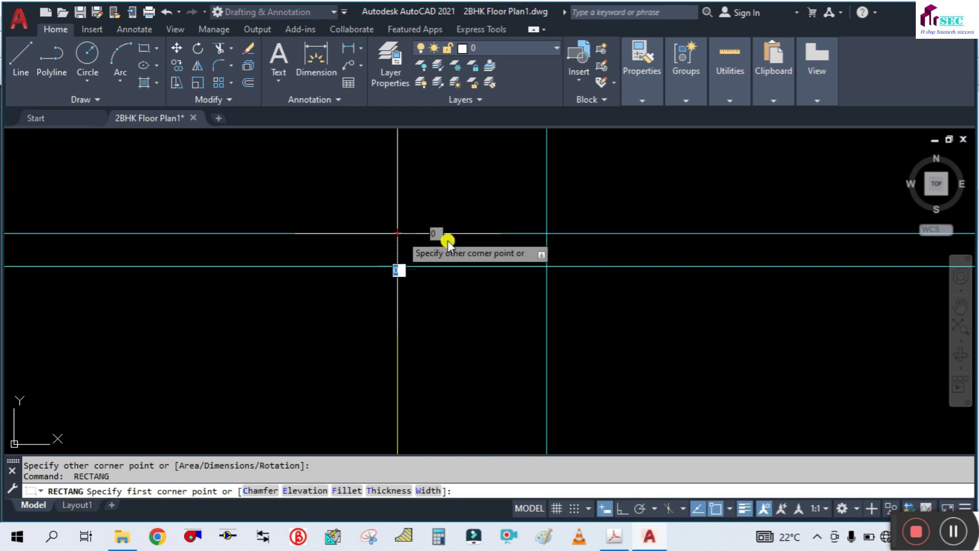
key(Escape)
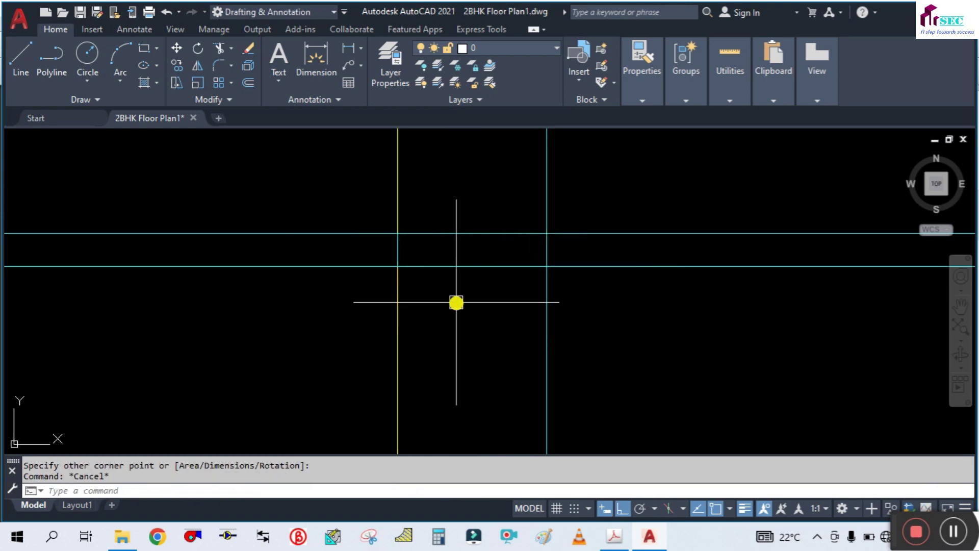
Draw a line from the construction-line intersection across to the right.
text(l)
key(Return)
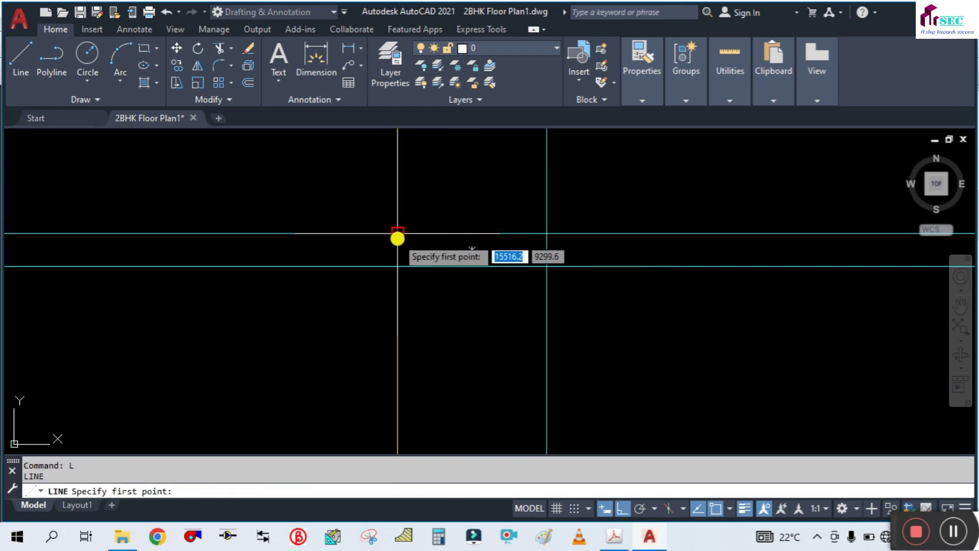
click(397, 233)
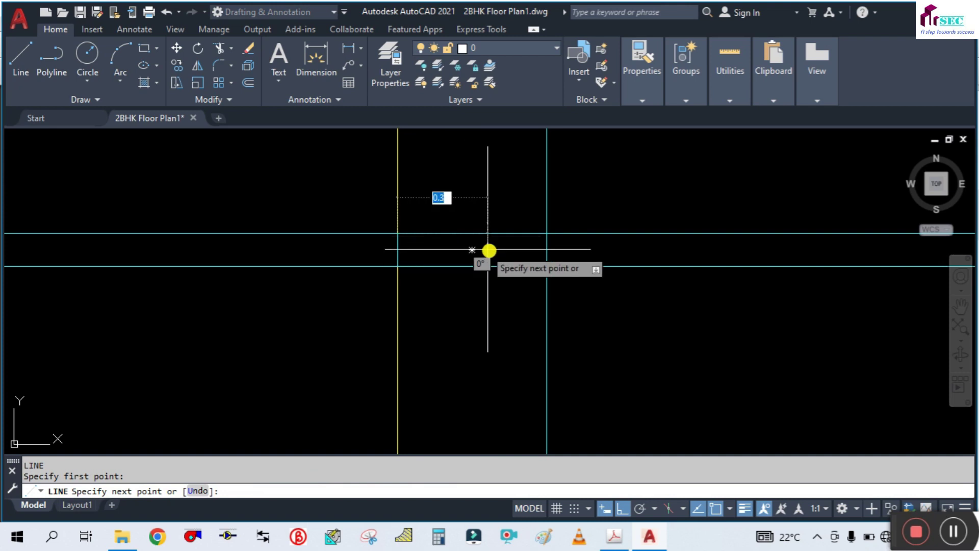
click(544, 250)
key(Escape)
scroll(596, 284, down, 6)
scroll(612, 287, down, 1)
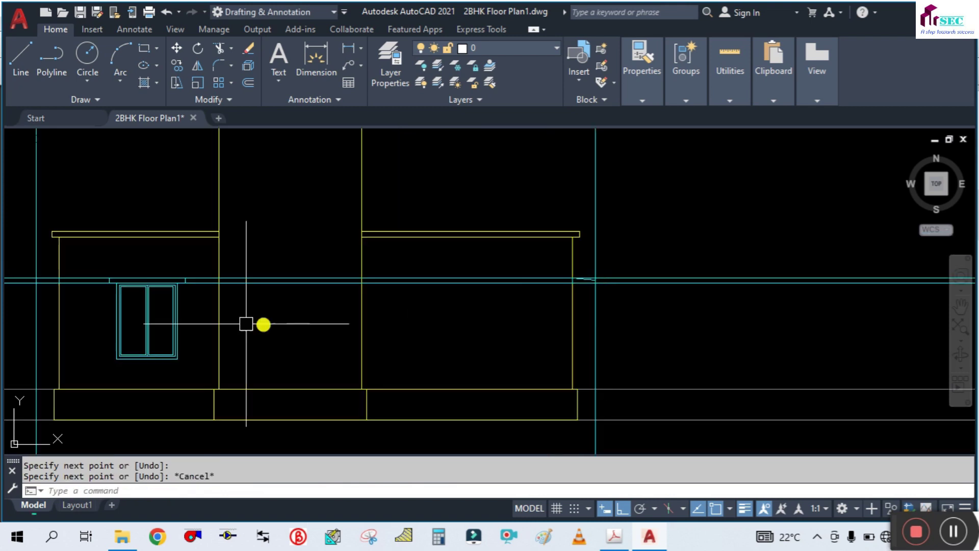
scroll(255, 324, down, 2)
scroll(367, 301, up, 3)
scroll(408, 321, up, 2)
Draw a diagonal line from the wall intersection out to the left.
text(l)
key(Return)
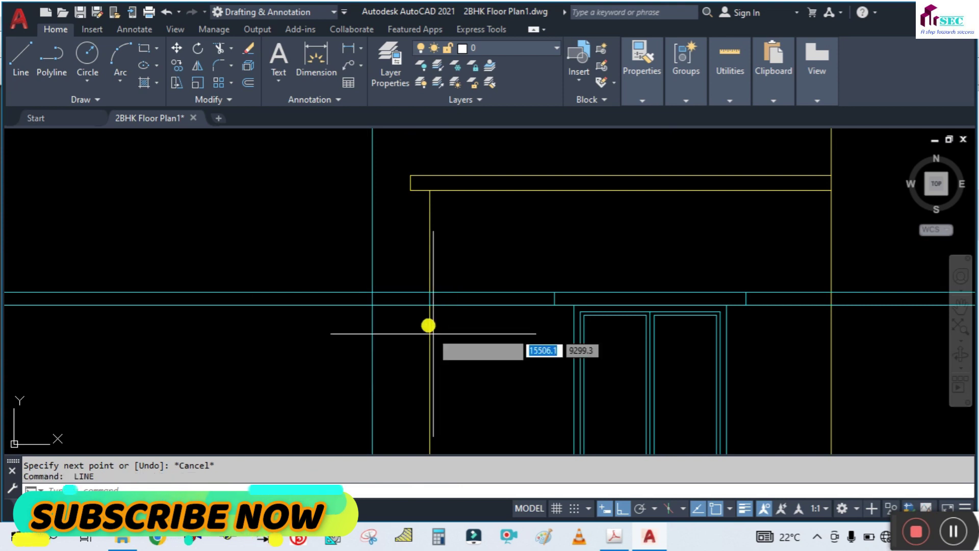
scroll(428, 316, up, 5)
click(417, 206)
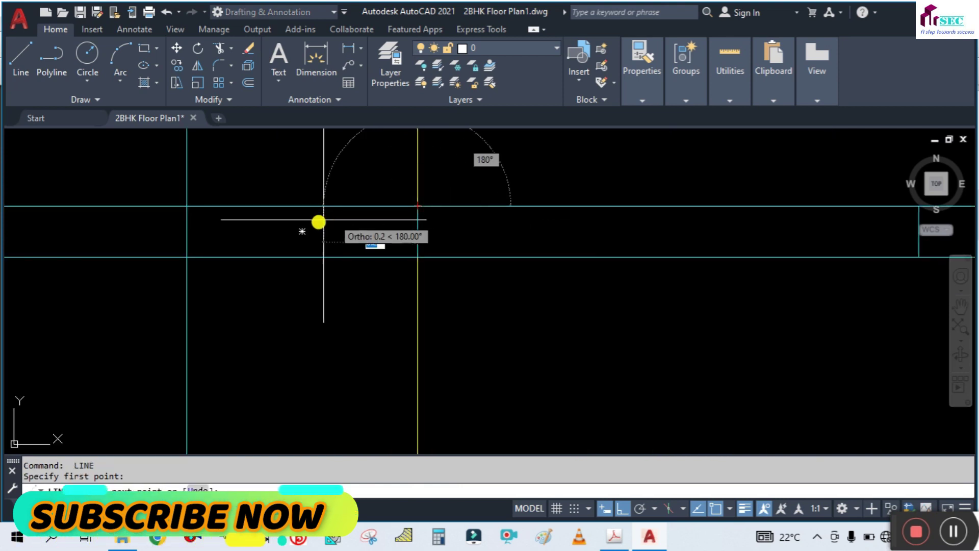
click(199, 230)
key(Escape)
Erase the long cyan horizontal construction lines and the stray vertical line.
scroll(345, 277, down, 3)
scroll(320, 290, down, 1)
scroll(319, 288, down, 2)
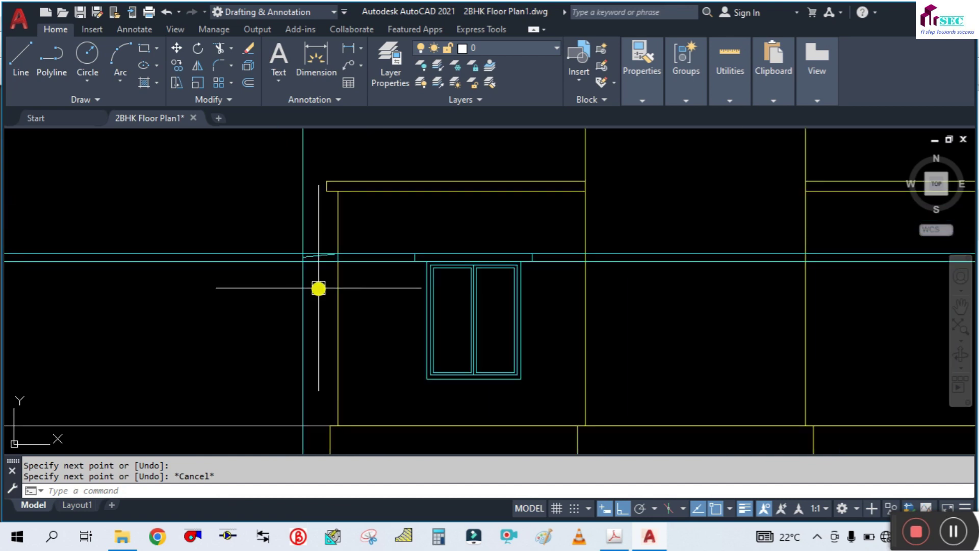
click(266, 302)
click(232, 239)
key(Delete)
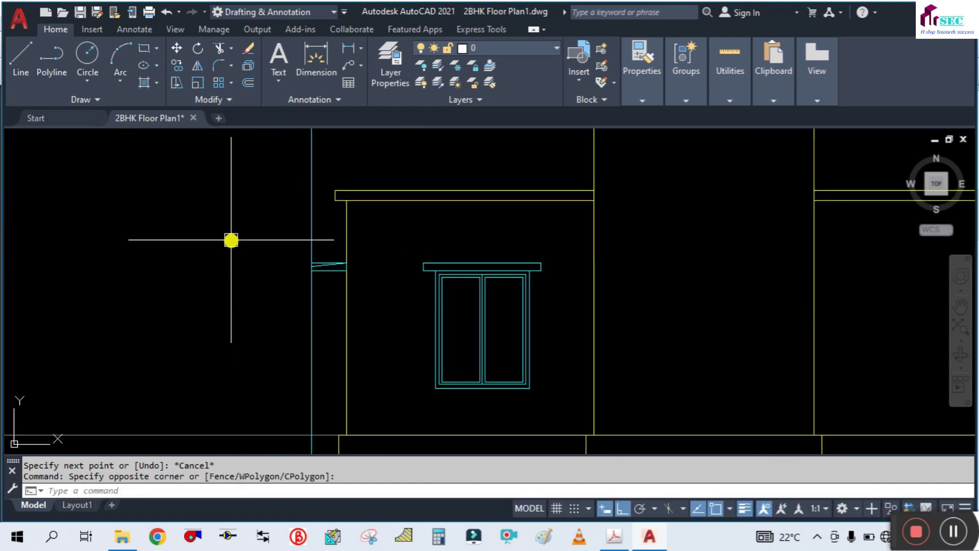
text(E)
key(Return)
scroll(234, 244, down, 4)
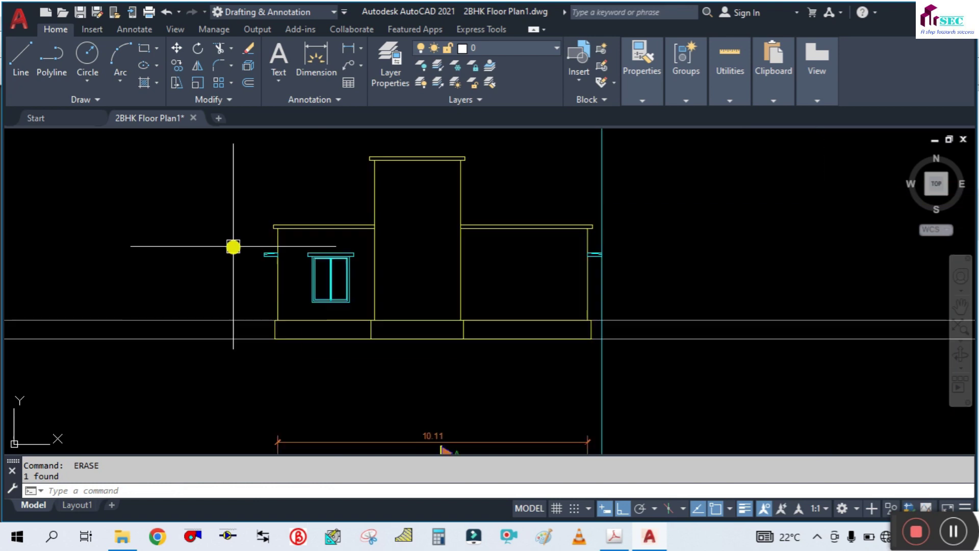
key(Delete)
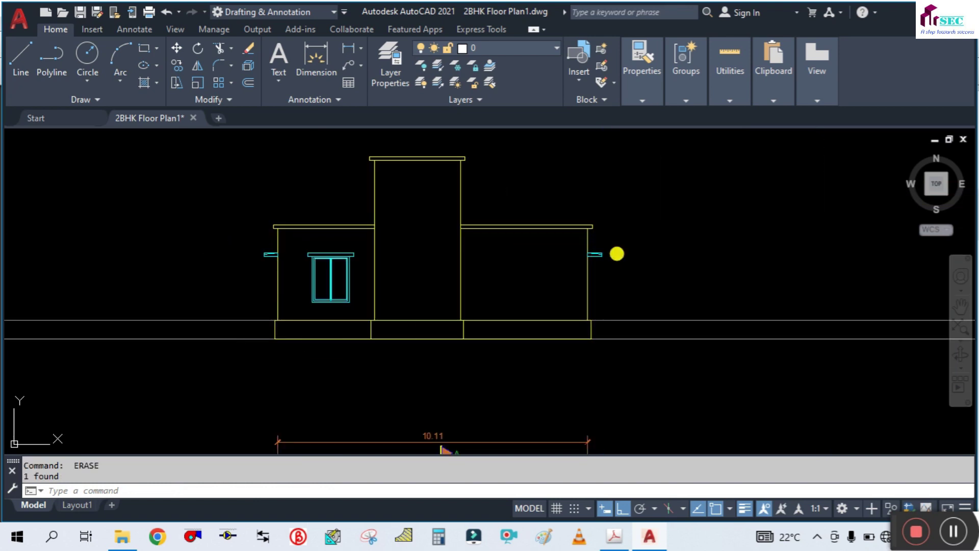
key(Escape)
scroll(617, 255, up, 6)
scroll(541, 276, up, 4)
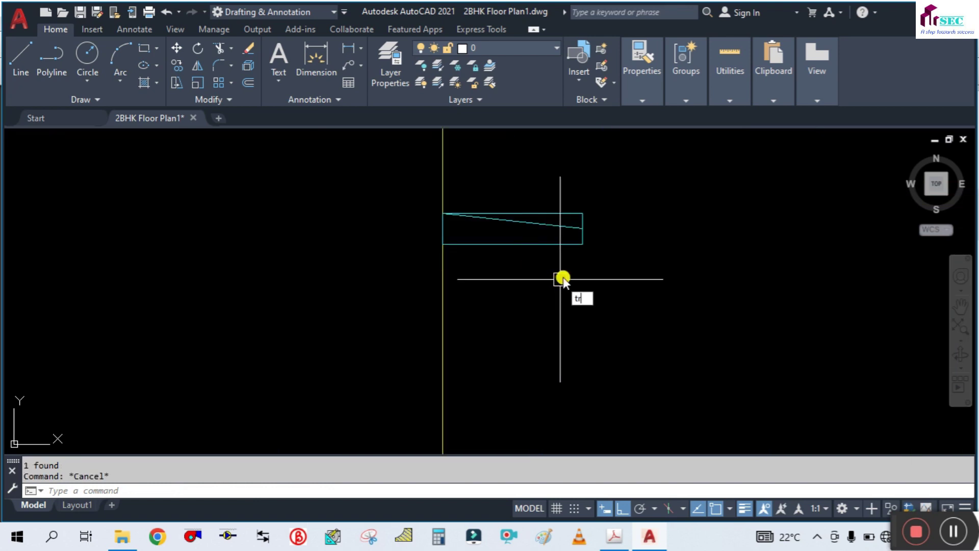
Trim the right projection's top edge and the stray vertical line above it.
key(Return)
click(572, 214)
click(583, 219)
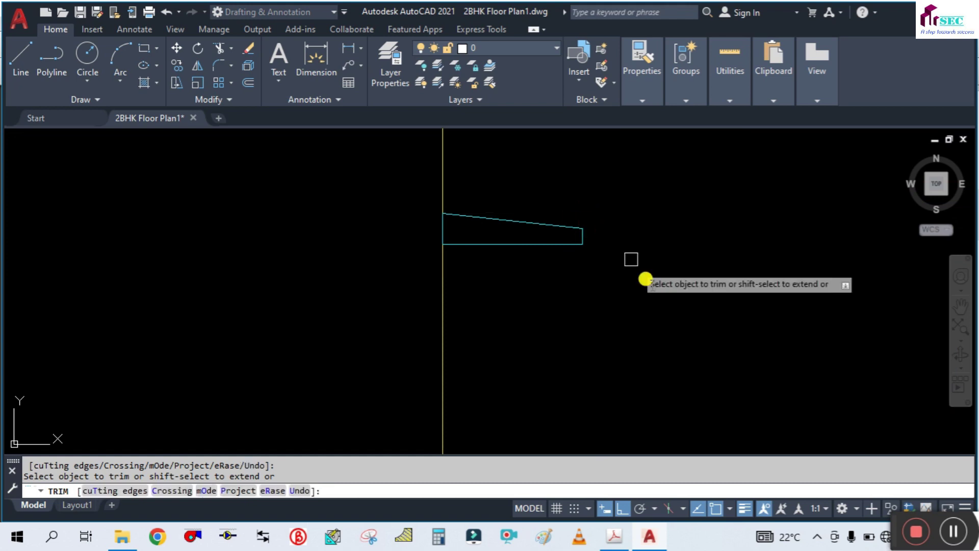
key(Escape)
scroll(645, 279, down, 3)
scroll(599, 328, up, 2)
scroll(535, 278, up, 2)
scroll(265, 223, up, 2)
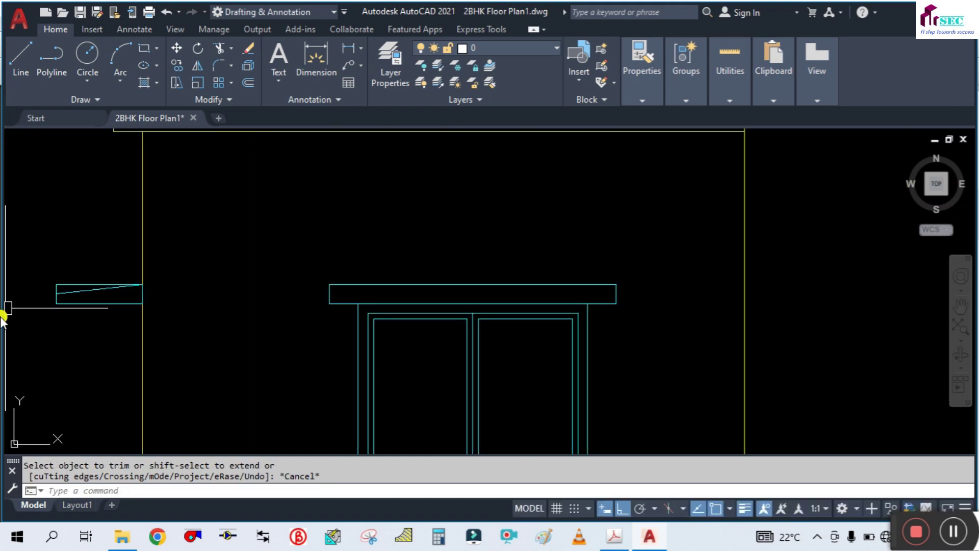
Pan to the left wall's projection and briefly restart TRIM there.
middle_drag(80, 324, 325, 252)
scroll(306, 202, up, 3)
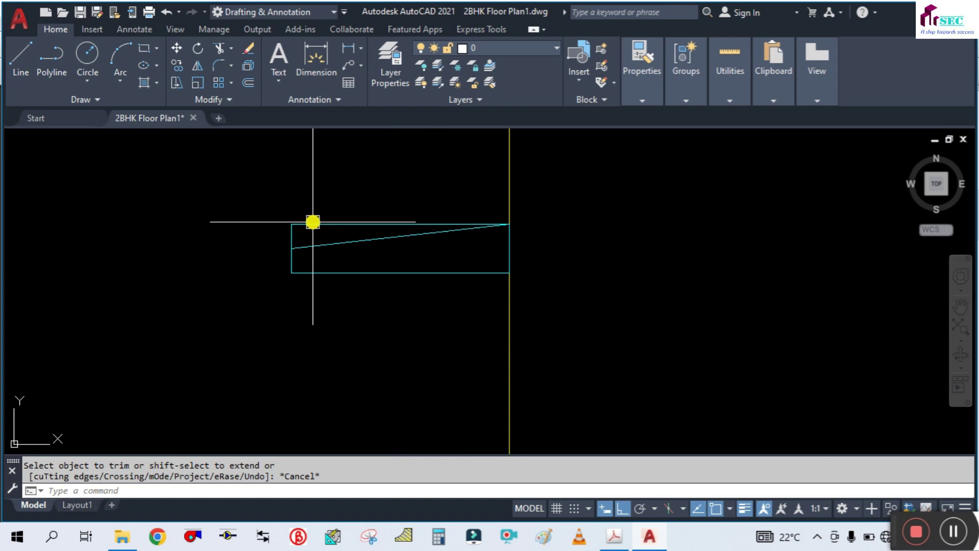
text(tr)
key(Return)
key(Escape)
Pan and zoom out to view the whole elevation and floor plan below.
scroll(269, 223, down, 5)
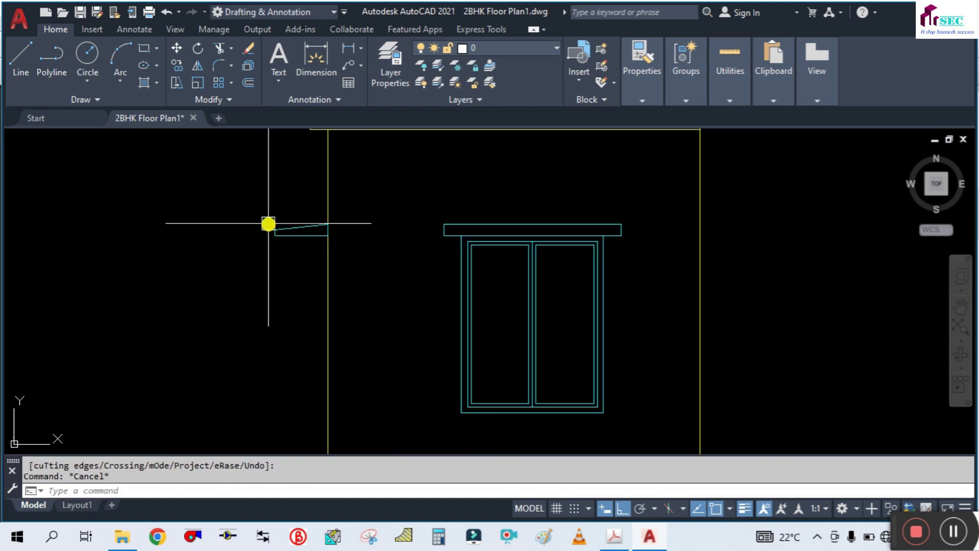
scroll(345, 192, down, 3)
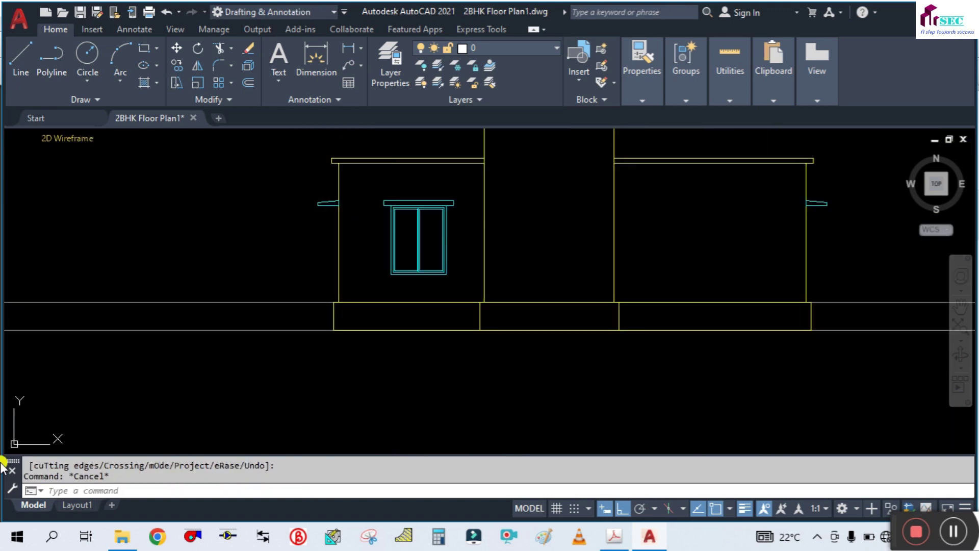
middle_drag(538, 293, 503, 385)
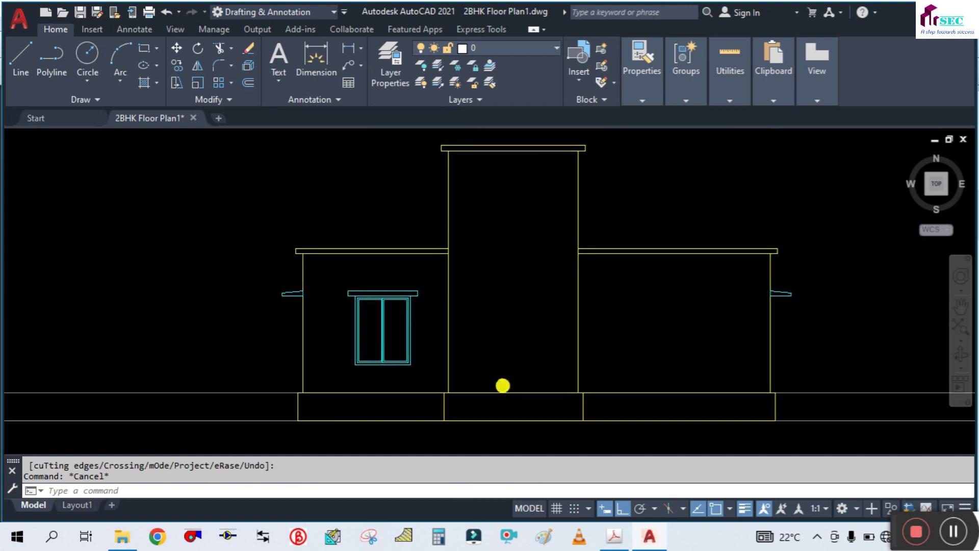
scroll(322, 156, down, 2)
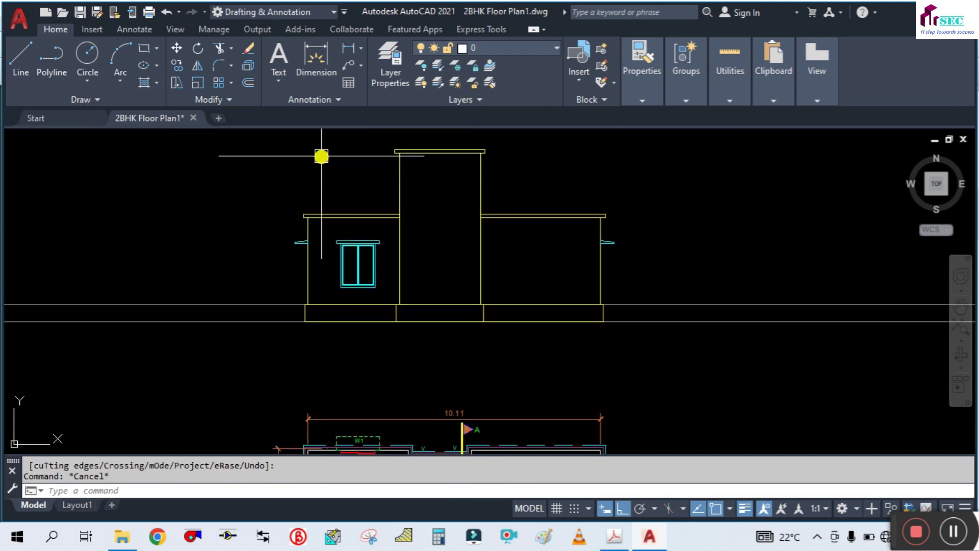
middle_drag(448, 235, 400, 197)
scroll(397, 190, down, 2)
scroll(387, 184, down, 2)
scroll(367, 199, down, 2)
middle_drag(575, 290, 403, 272)
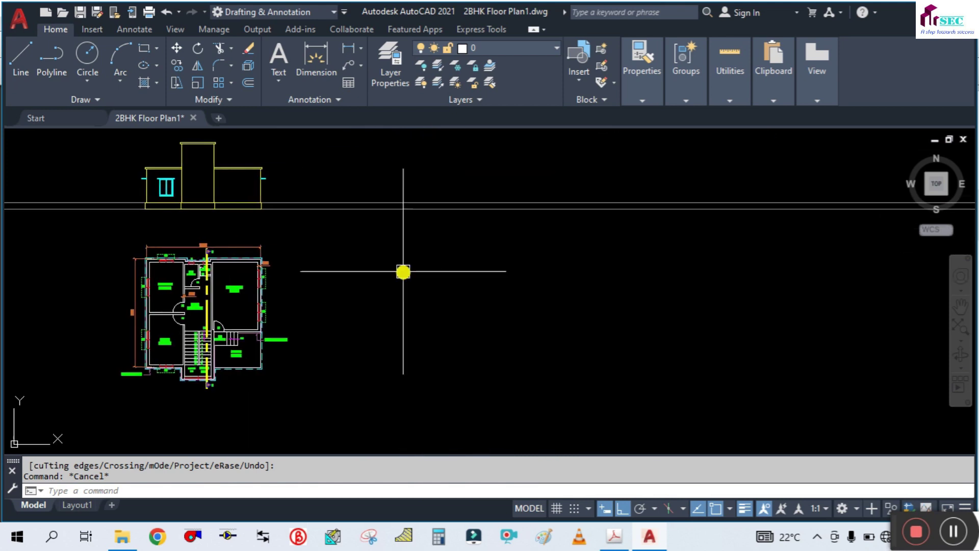
scroll(403, 272, down, 2)
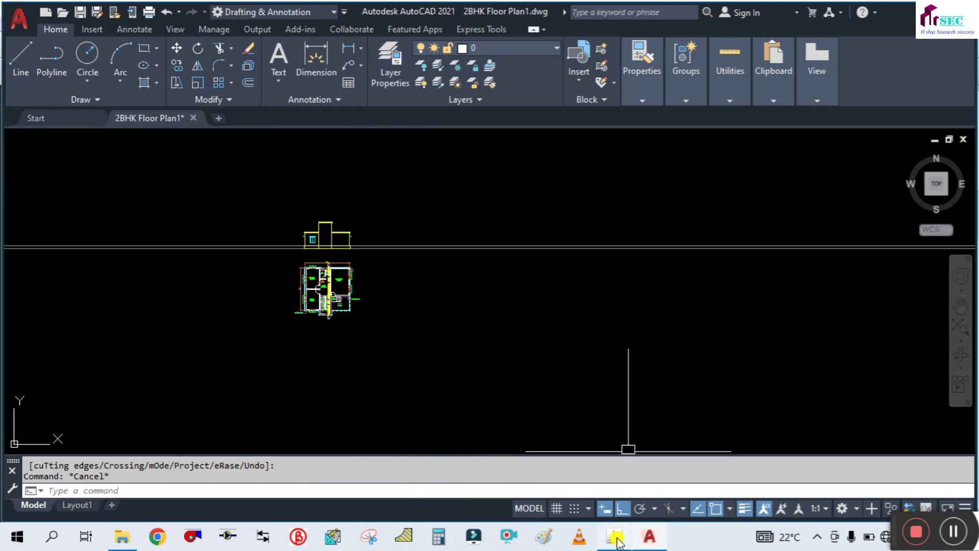
Review the reference PDF's elevation and Section A-B staircase, marked R = 0.156, T = 0.3.
click(617, 542)
ctrl+scroll(602, 324, down, 1)
ctrl+scroll(531, 328, down, 2)
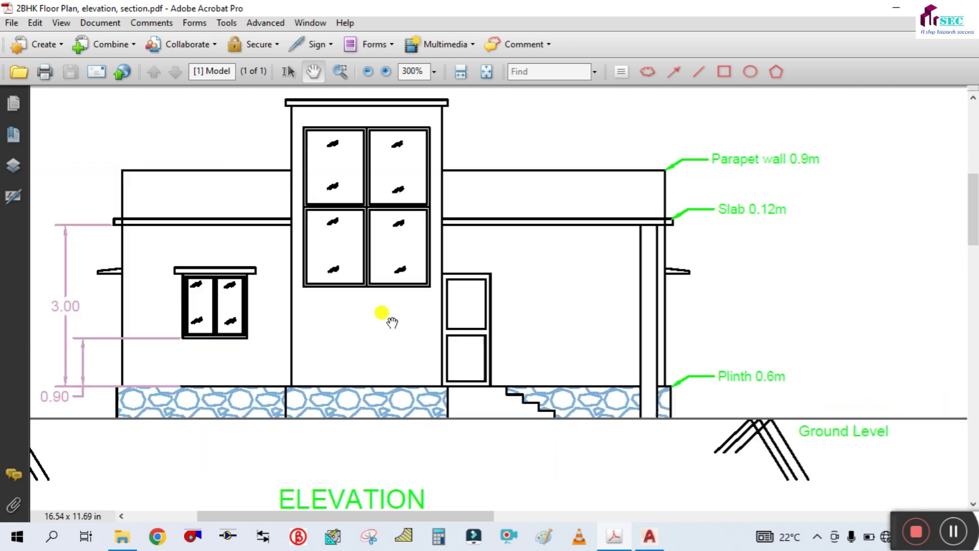
drag(735, 308, 344, 287)
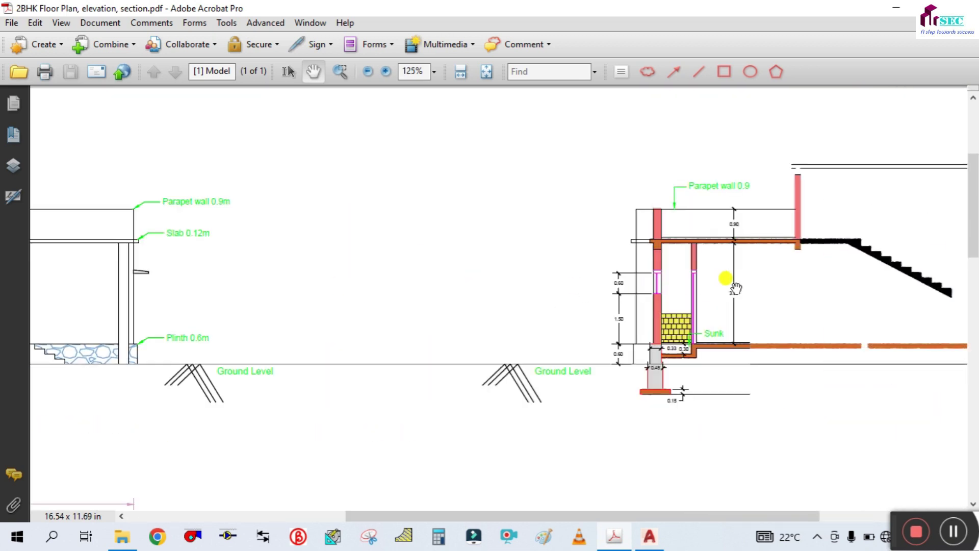
ctrl+scroll(765, 309, up, 1)
drag(770, 313, 405, 287)
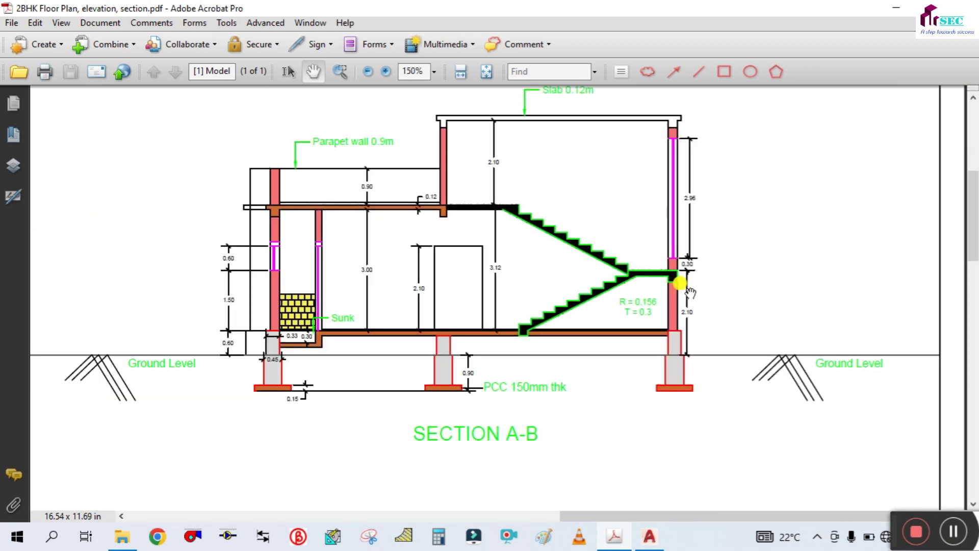
ctrl+scroll(683, 296, up, 2)
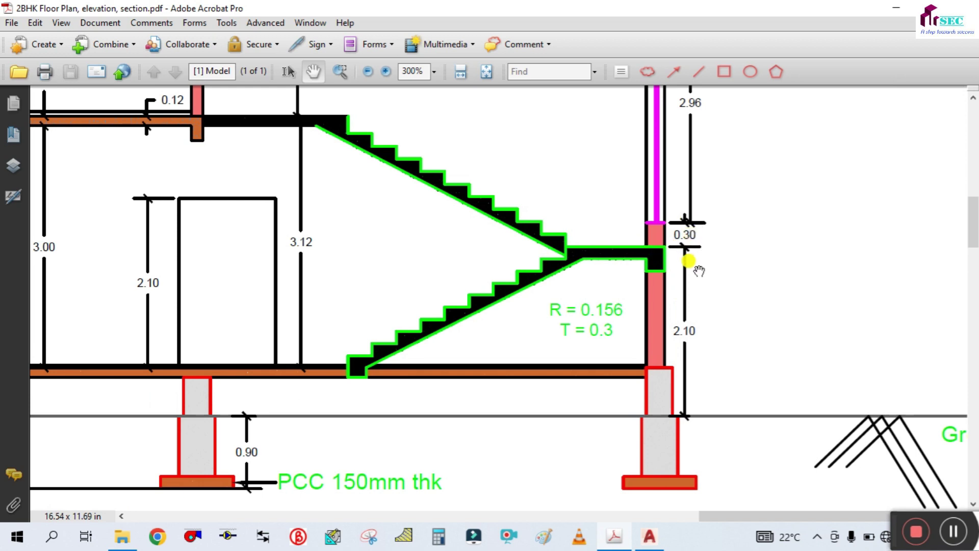
ctrl+scroll(699, 270, down, 1)
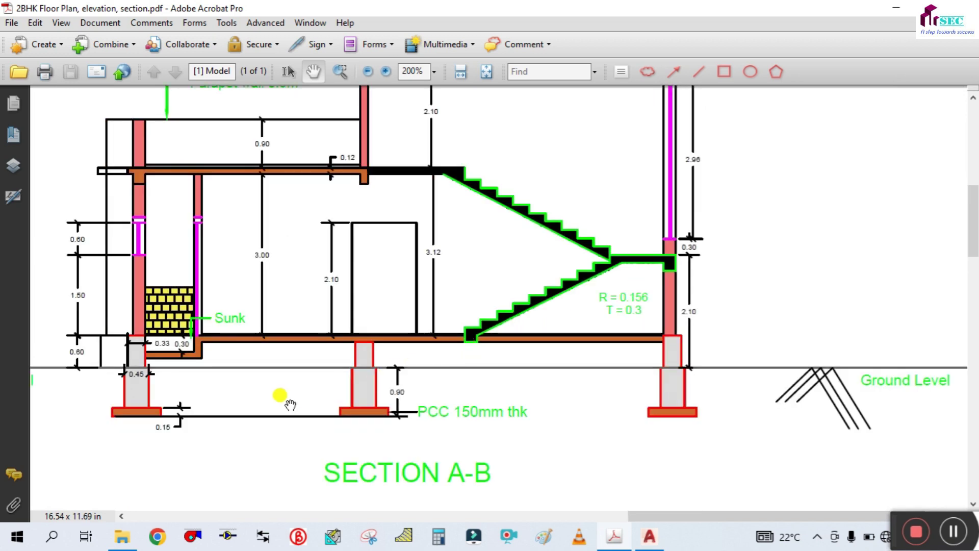
drag(275, 402, 320, 398)
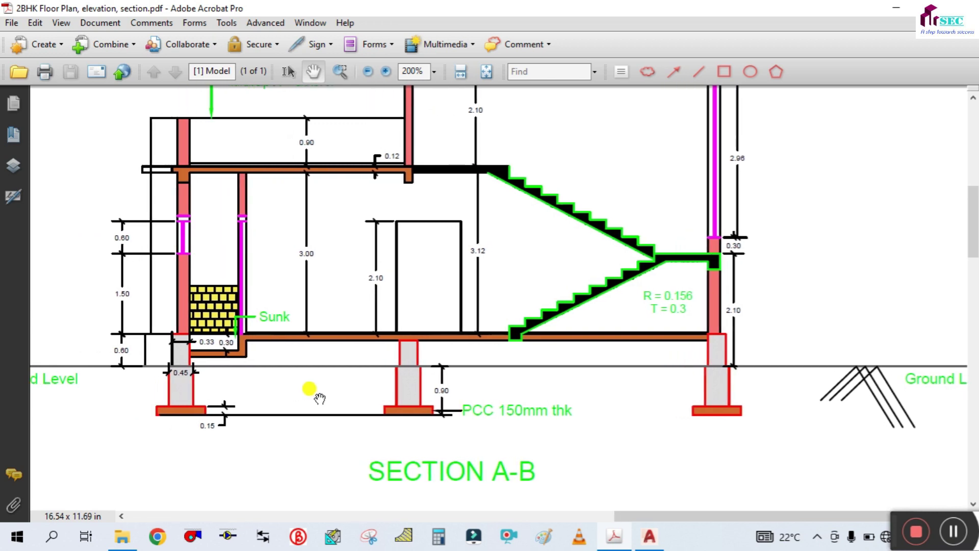
click(666, 536)
Offset a horizontal elevation line by 2.1.
scroll(290, 284, up, 3)
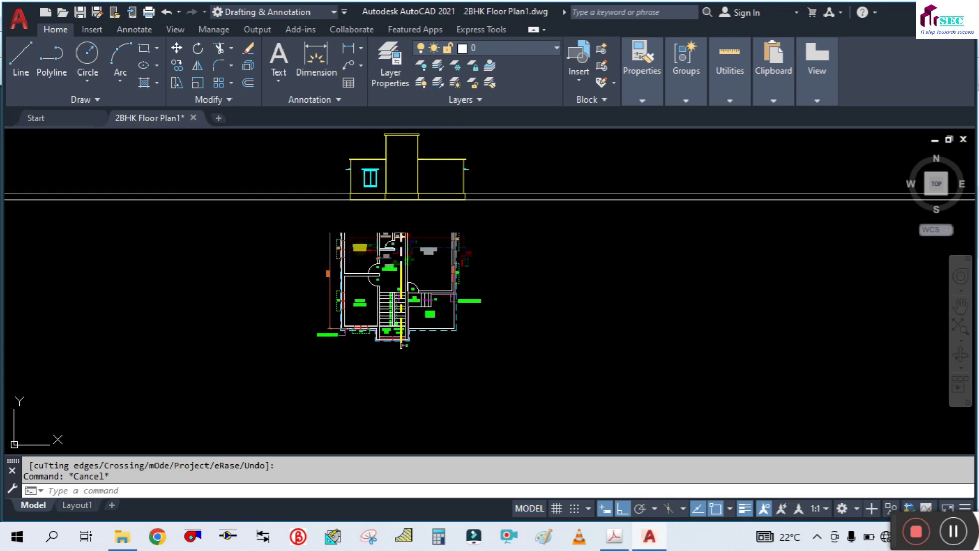
scroll(338, 223, up, 3)
scroll(382, 310, up, 3)
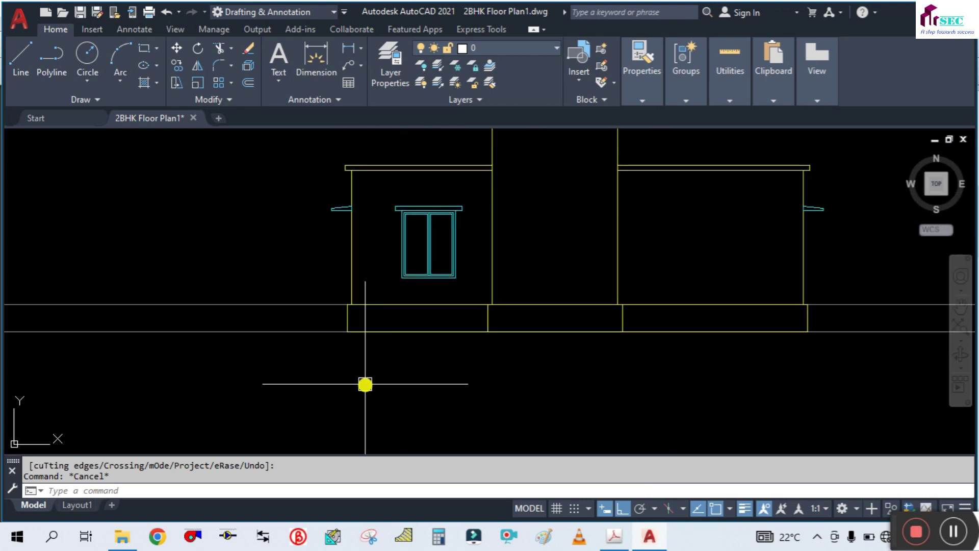
text(o)
key(Return)
text(2.1)
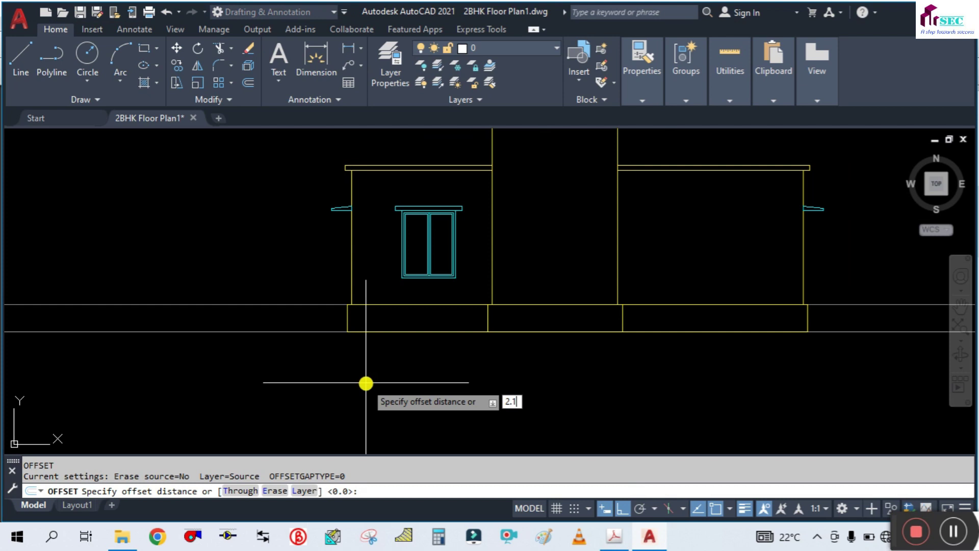
key(Return)
click(319, 331)
key(Escape)
middle_drag(540, 243, 538, 321)
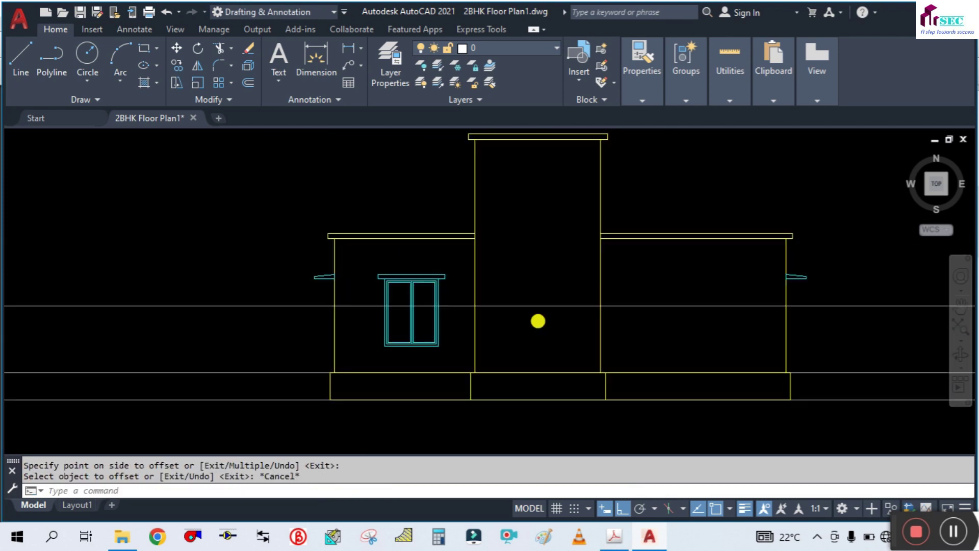
Offset a horizontal line 0.3 upward in the elevation.
key(Return)
text(0.3)
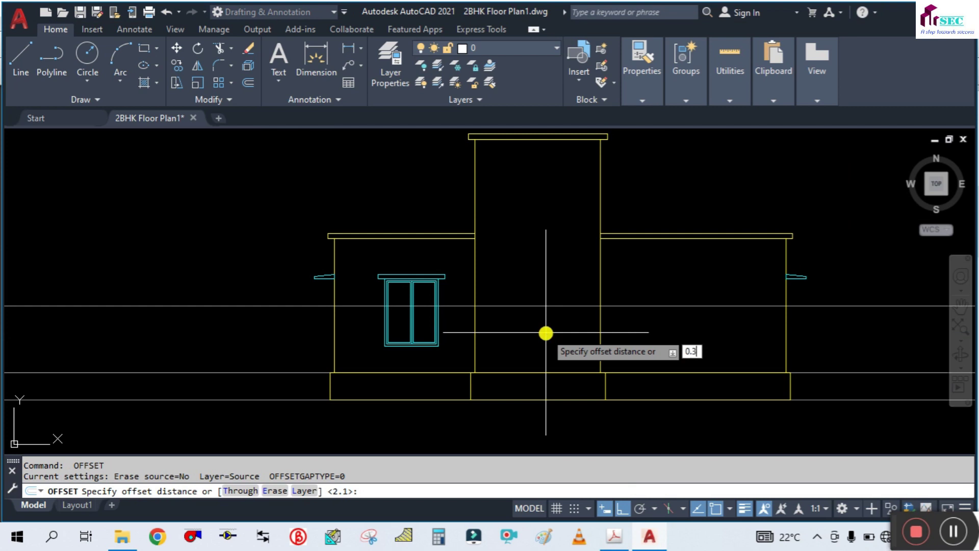
key(Return)
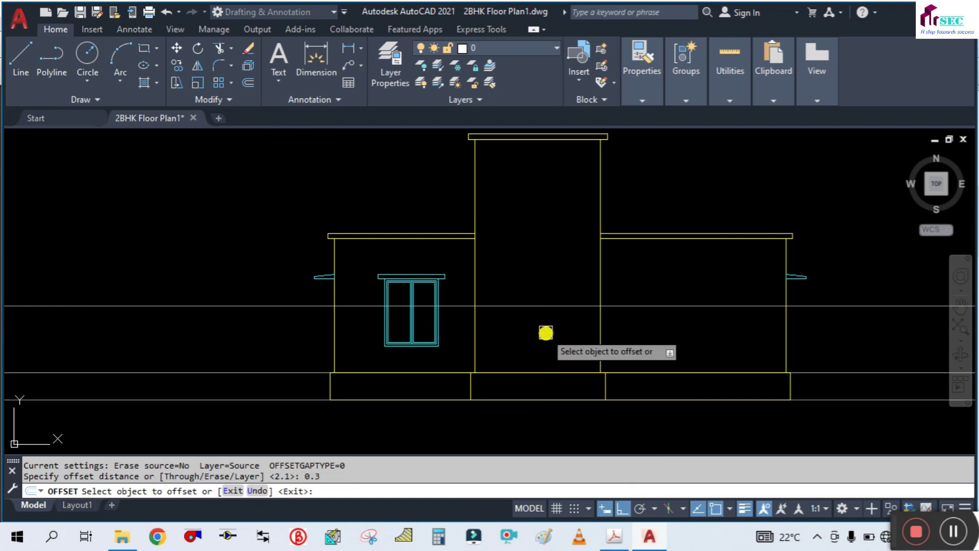
click(546, 306)
click(531, 227)
key(Escape)
middle_drag(562, 324, 512, 321)
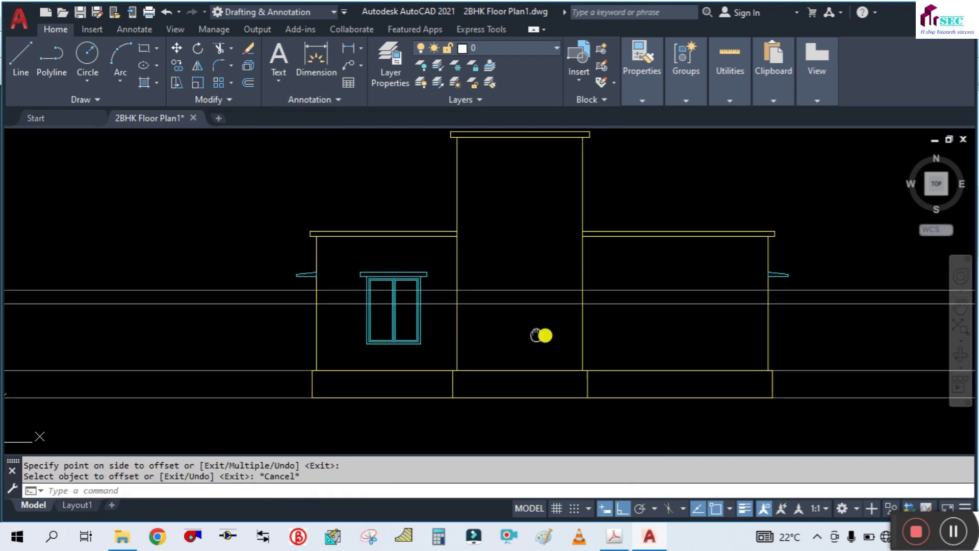
click(613, 544)
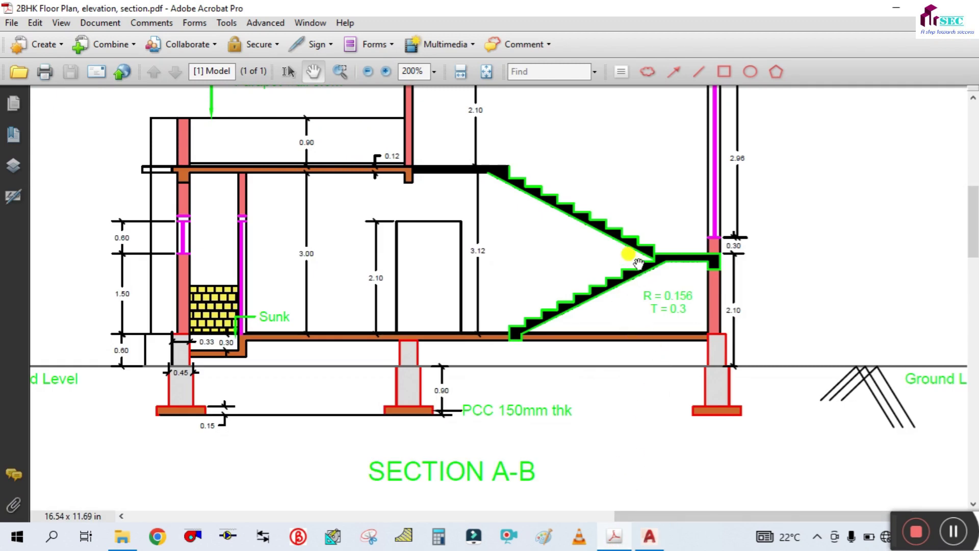
Zoom into Section A-B to read the 2.96 and 0.30 right-wall dimensions.
ctrl+scroll(595, 376, down, 1)
ctrl+scroll(703, 271, up, 3)
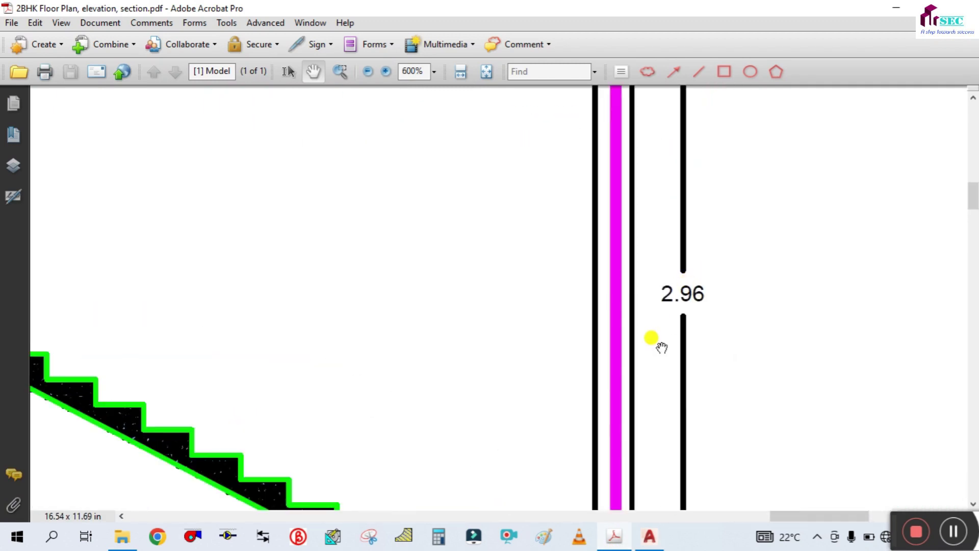
ctrl+scroll(676, 305, down, 1)
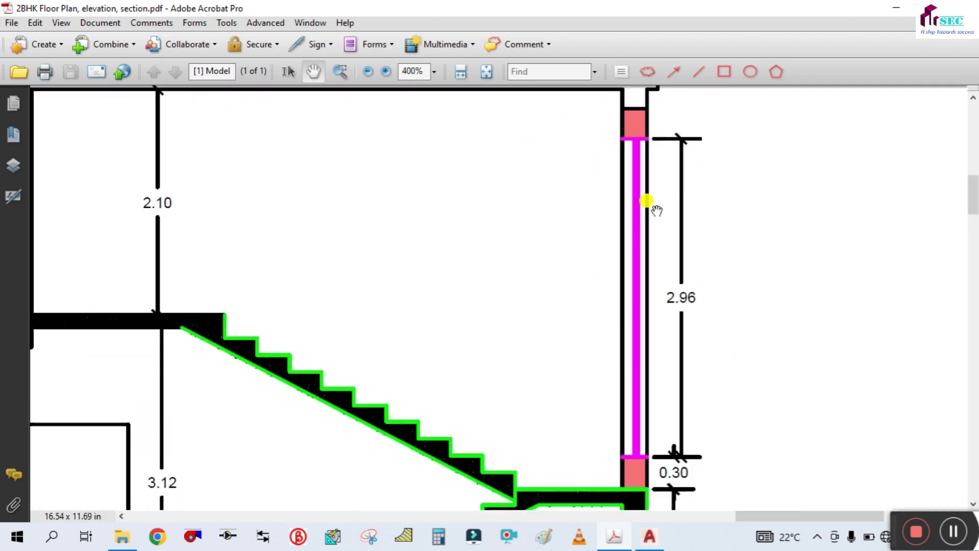
ctrl+scroll(681, 388, down, 1)
Try a 2.96 offset of the horizontal line, then cancel it.
click(649, 536)
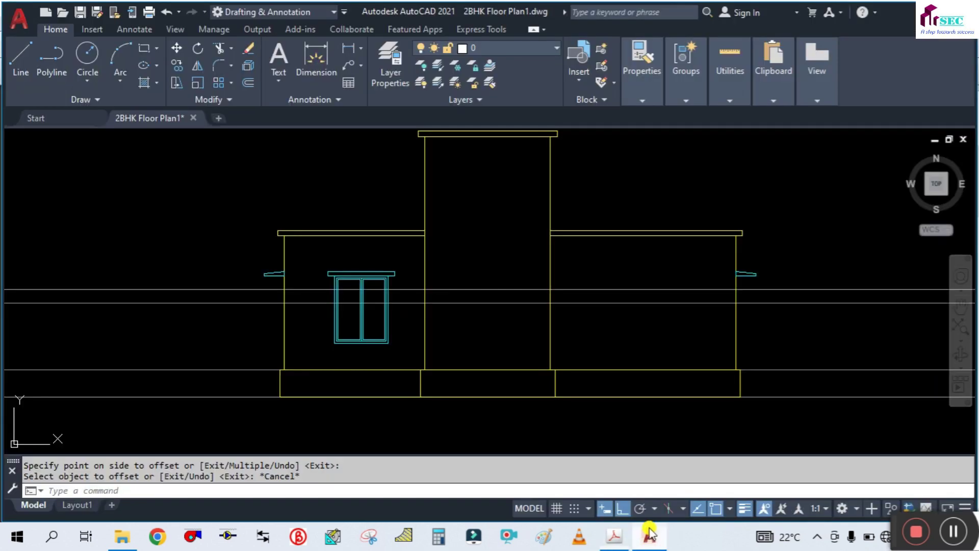
key(Return)
text(2.9)
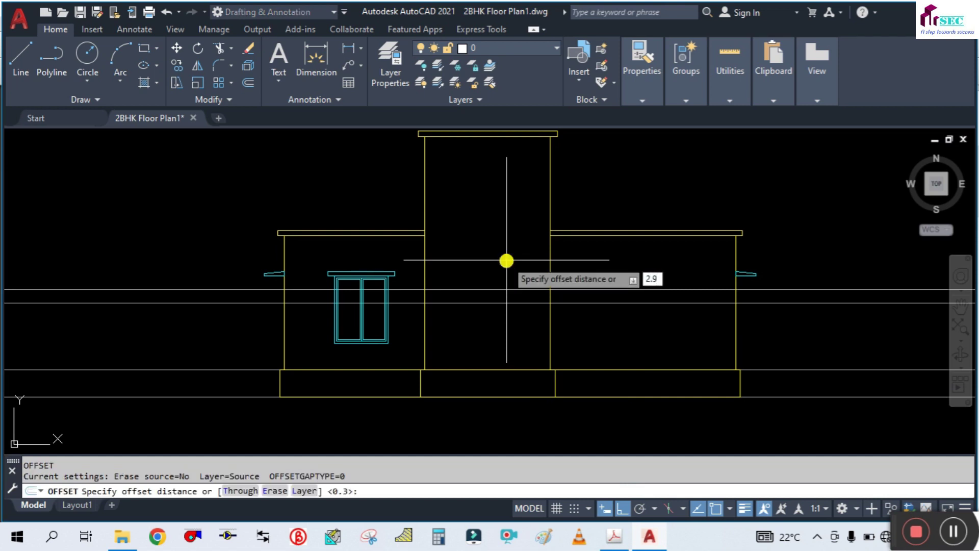
text(6)
key(Return)
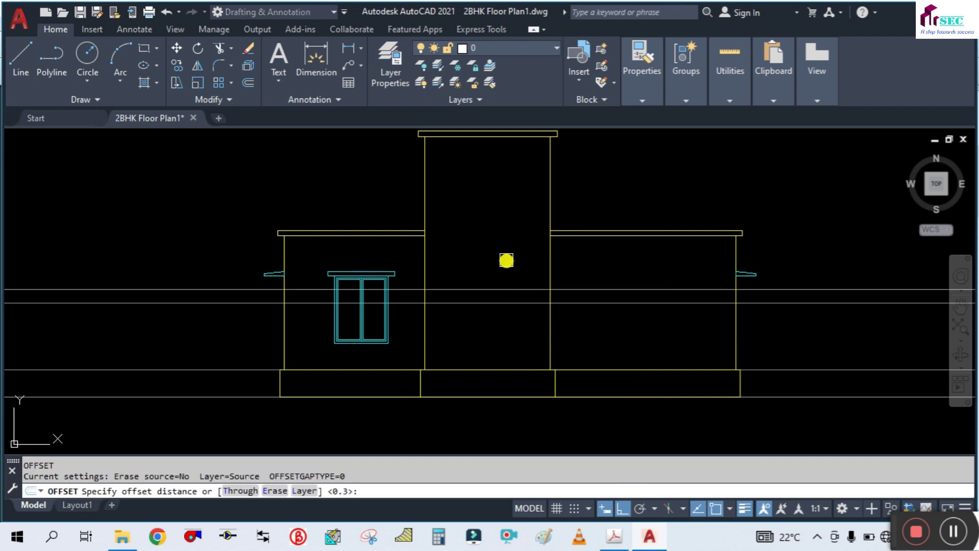
click(500, 289)
key(Escape)
scroll(501, 197, down, 3)
scroll(501, 197, up, 3)
scroll(541, 296, down, 2)
scroll(541, 295, down, 2)
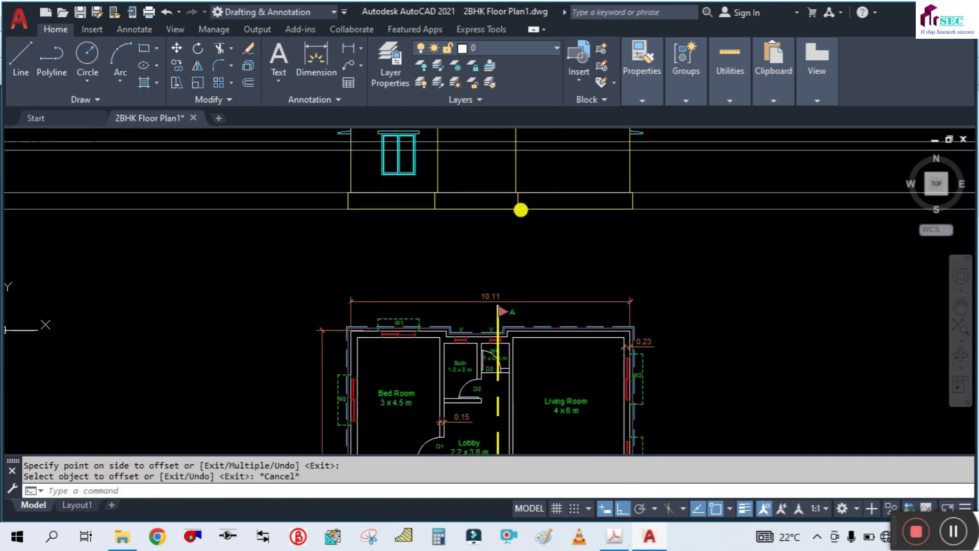
scroll(520, 208, down, 1)
scroll(529, 382, up, 4)
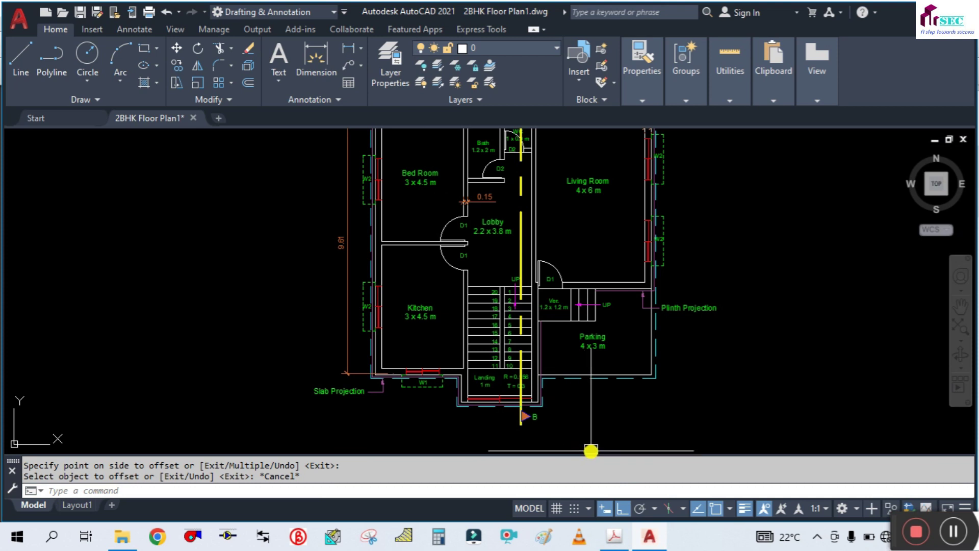
Place vertical construction lines at both edges of the plan opening near marker B.
text(xl)
key(Return)
text(v)
key(Return)
scroll(520, 433, up, 4)
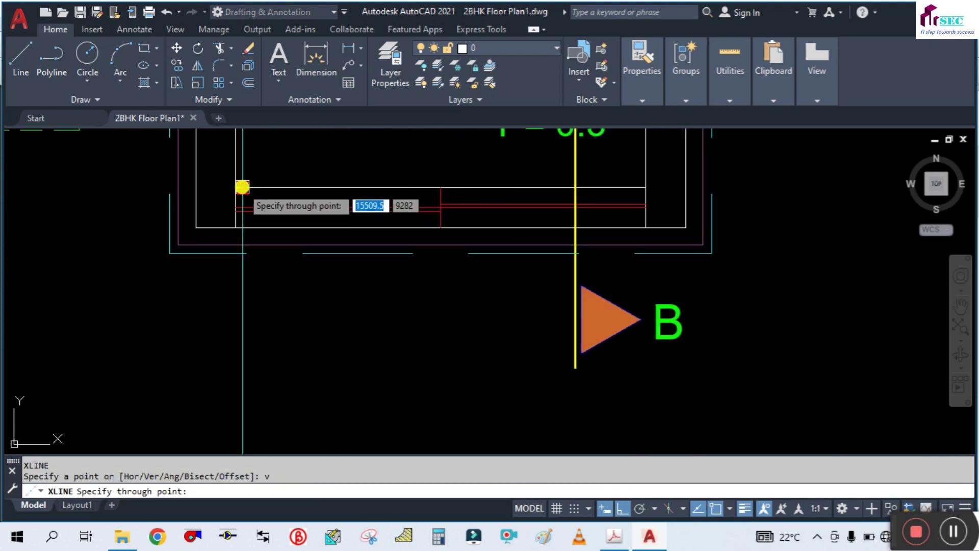
click(236, 184)
click(654, 178)
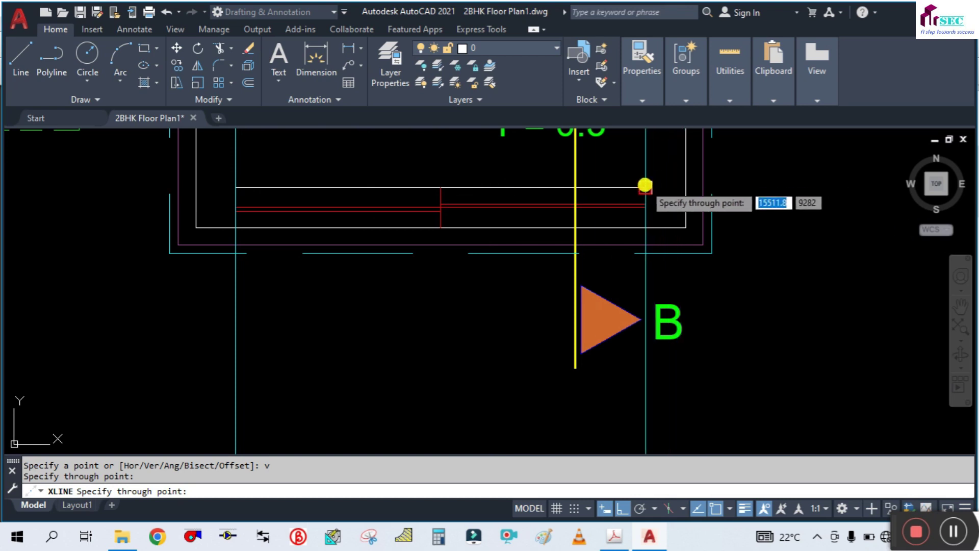
key(Escape)
scroll(538, 380, down, 4)
scroll(582, 246, down, 3)
scroll(583, 293, up, 2)
scroll(535, 251, up, 2)
scroll(497, 266, up, 2)
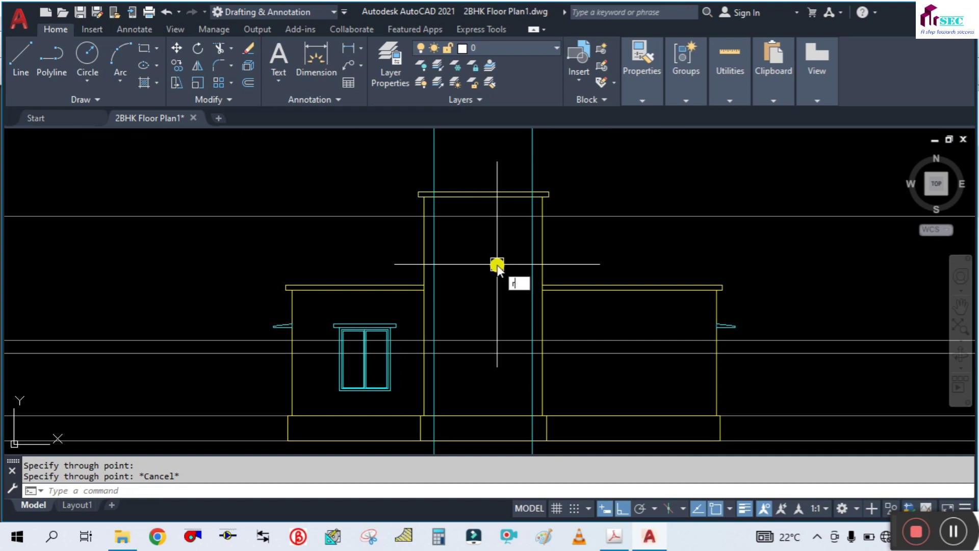
Draw the tall rectangular opening between the construction-line intersections in the central block.
text(c)
key(Return)
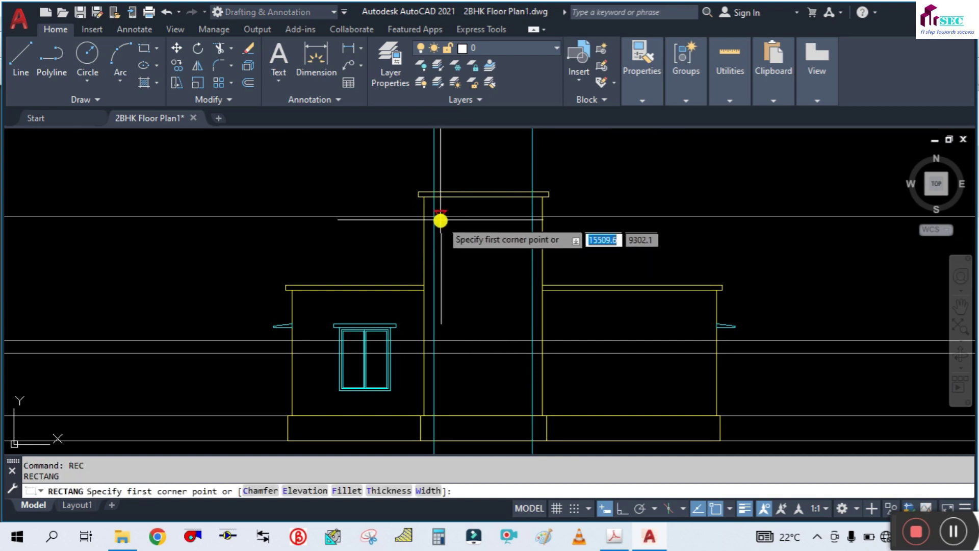
click(435, 218)
scroll(518, 327, up, 5)
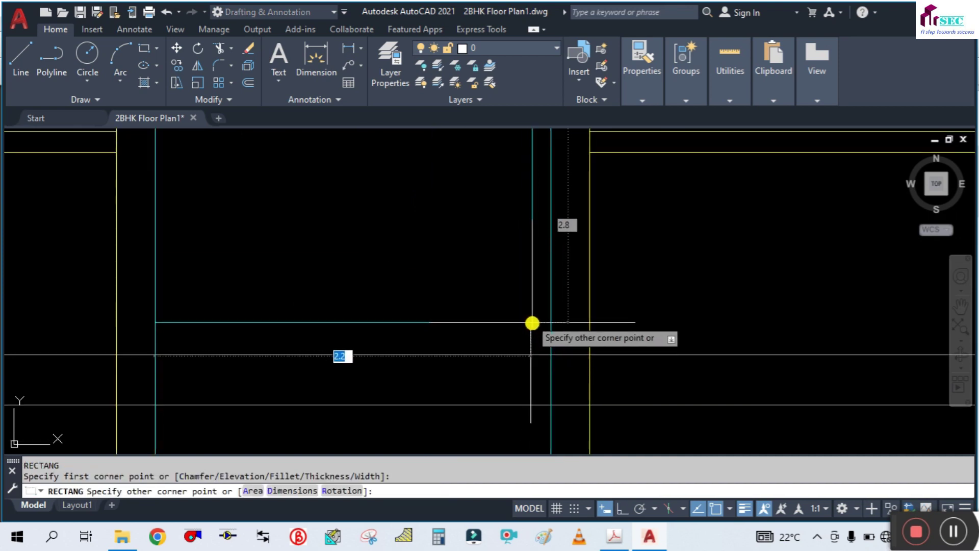
key(Escape)
scroll(540, 349, down, 3)
scroll(577, 330, down, 2)
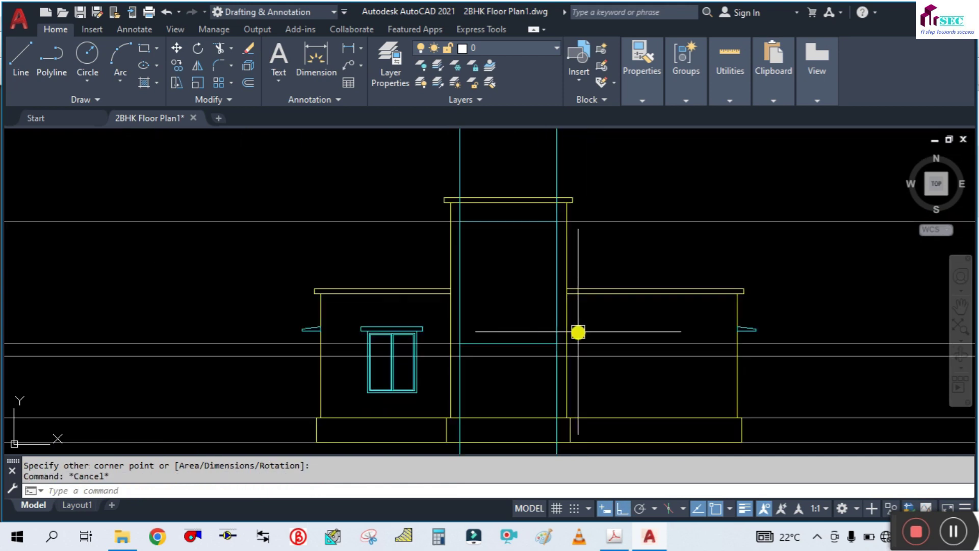
middle_drag(663, 258, 492, 263)
scroll(492, 263, down, 2)
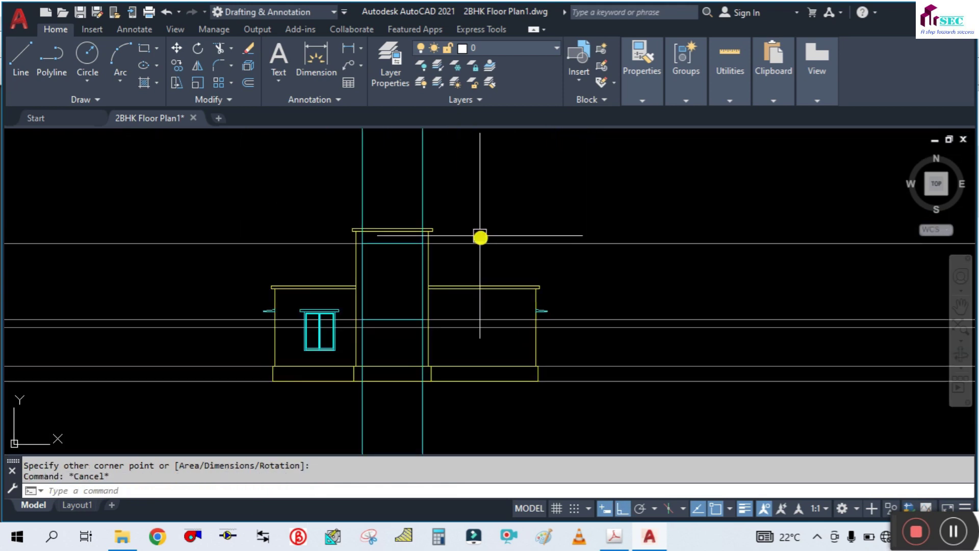
Erase the two vertical construction lines and the four horizontal guide lines.
click(453, 193)
key(Escape)
click(553, 191)
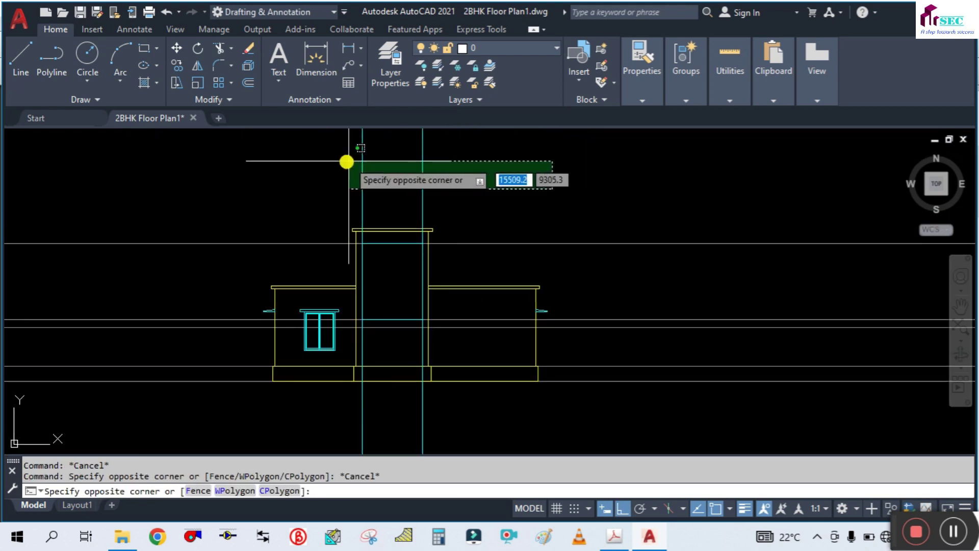
text(e)
key(Return)
click(670, 355)
click(655, 212)
key(Return)
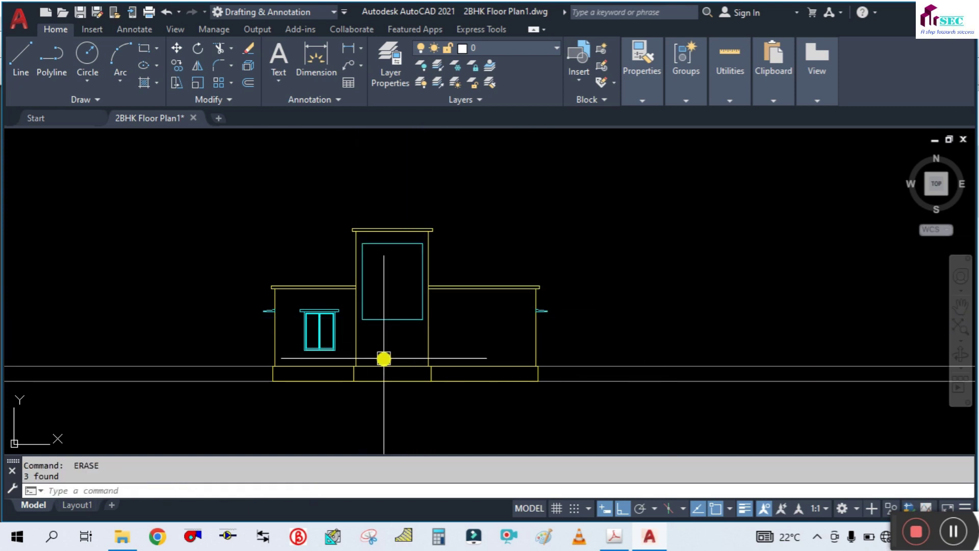
scroll(387, 356, up, 2)
click(660, 371)
key(Return)
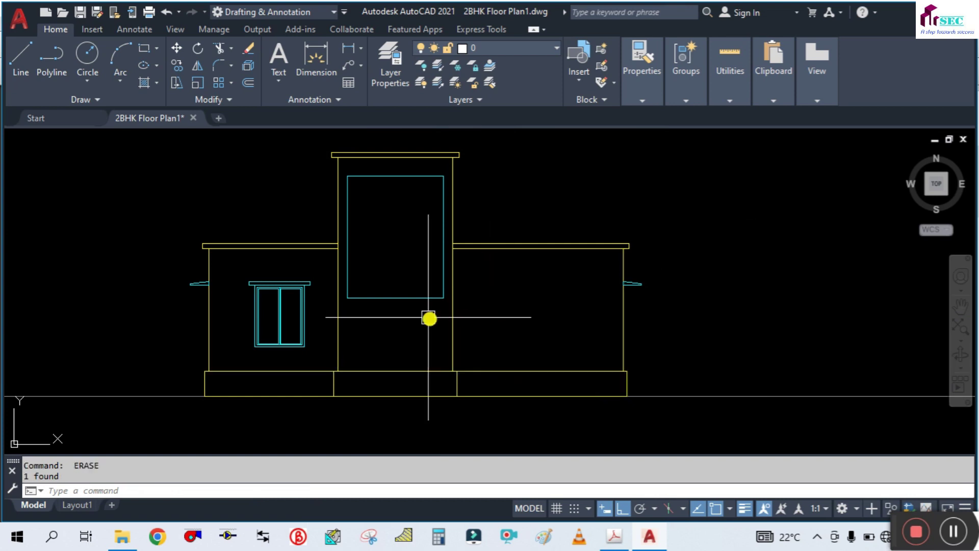
middle_drag(374, 313, 389, 335)
scroll(388, 258, up, 2)
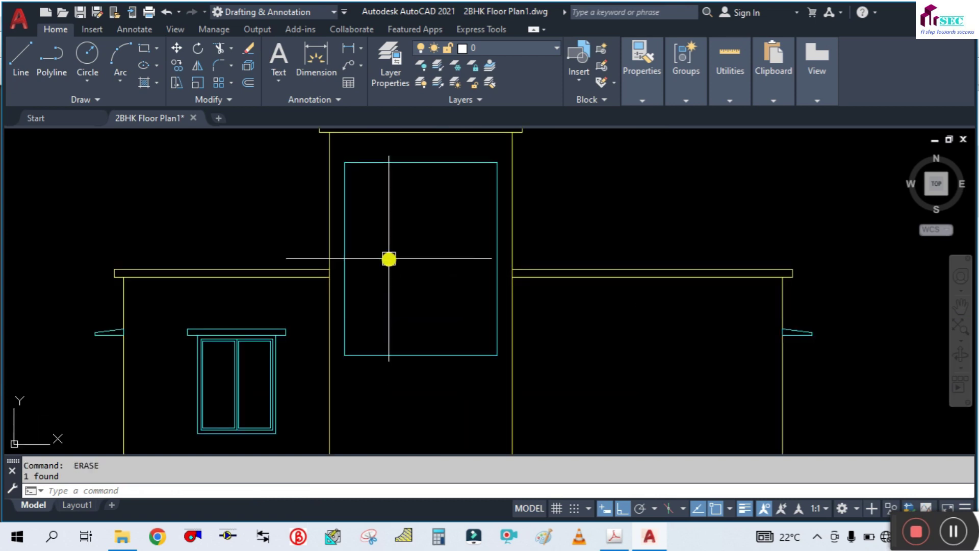
Offset the opening rectangle by 0.05 to form a double-line frame.
text(o)
key(Return)
text(0)
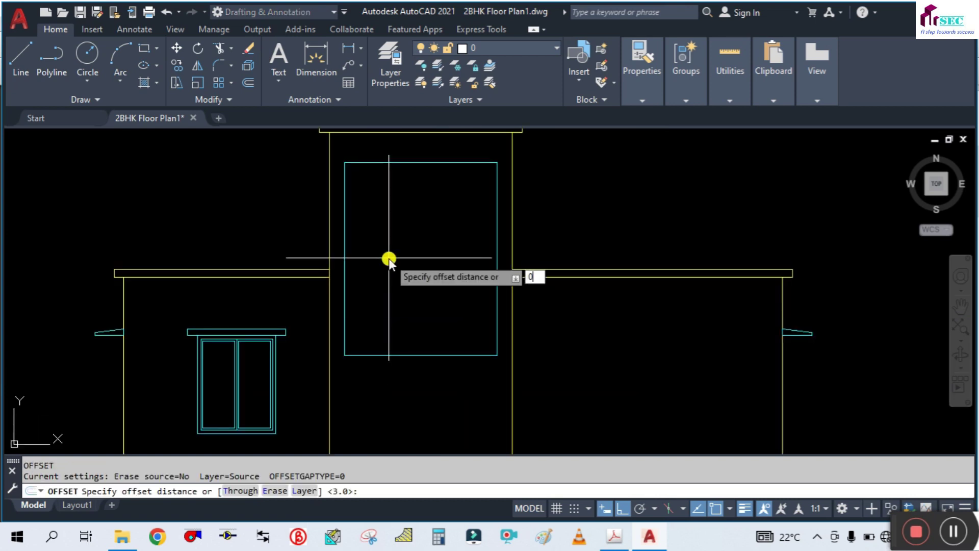
text(5)
key(Return)
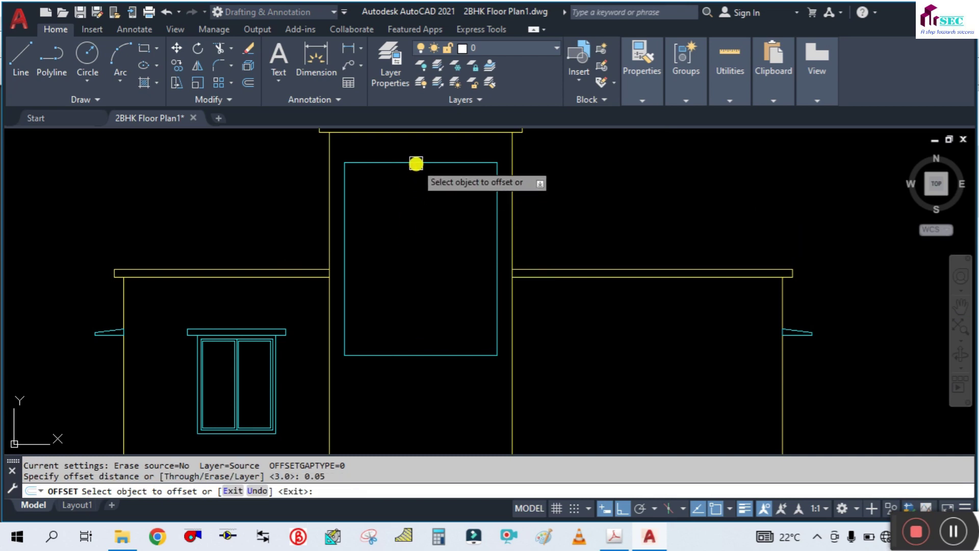
click(416, 163)
click(417, 239)
key(Escape)
scroll(373, 194, up, 2)
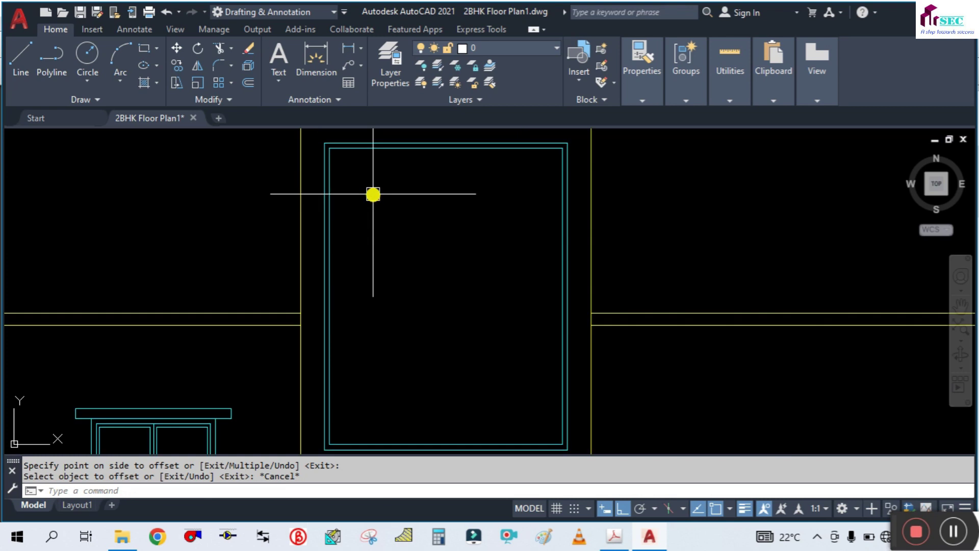
Draw a pane rectangle starting at the frame's inner top-left corner.
text(ec)
key(Return)
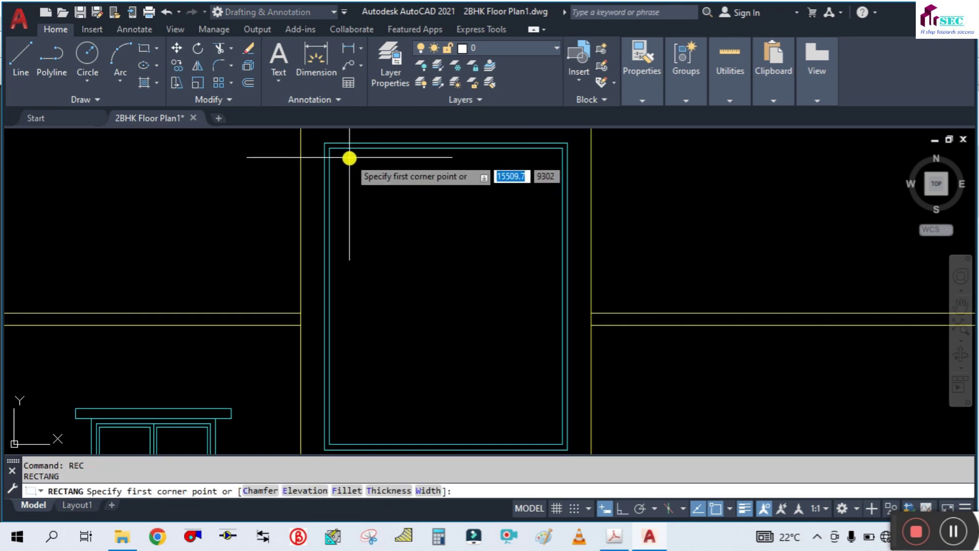
click(334, 149)
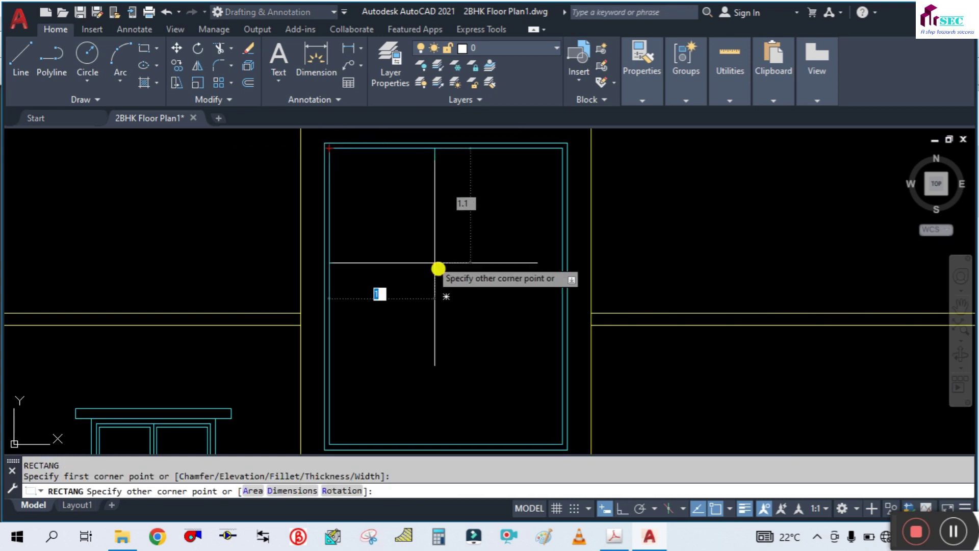
click(446, 296)
middle_drag(416, 228, 433, 245)
Offset the pane rectangle 0.03 inward to give it an inner border.
text(o)
key(Return)
text(0.03)
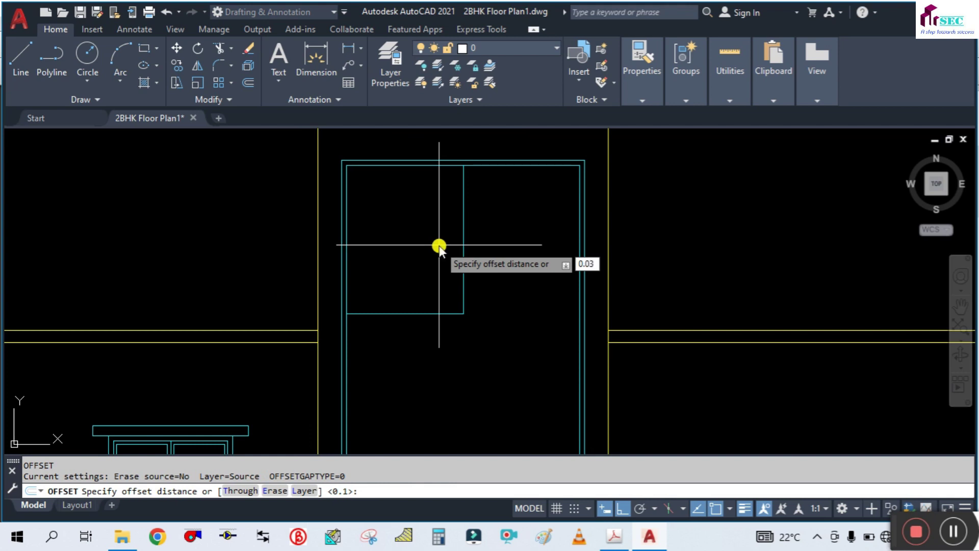
key(Return)
click(462, 221)
click(405, 251)
key(Escape)
scroll(490, 324, down, 1)
scroll(482, 326, up, 2)
scroll(505, 305, up, 1)
scroll(504, 305, down, 1)
middle_drag(505, 309, 512, 341)
Copy the bordered pane into two more positions inside the tall window opening.
text(ct o)
key(Return)
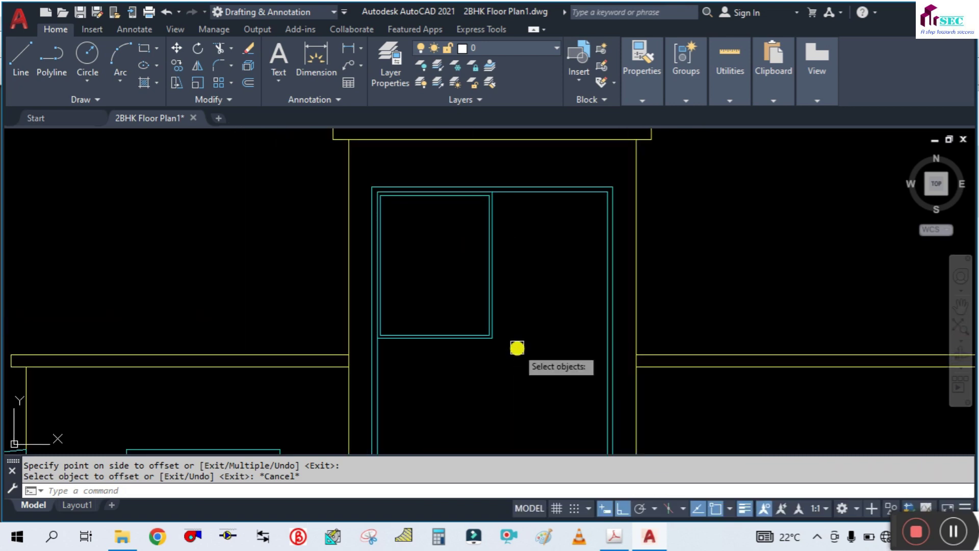
click(516, 345)
click(485, 206)
scroll(485, 207, up, 1)
scroll(501, 175, up, 1)
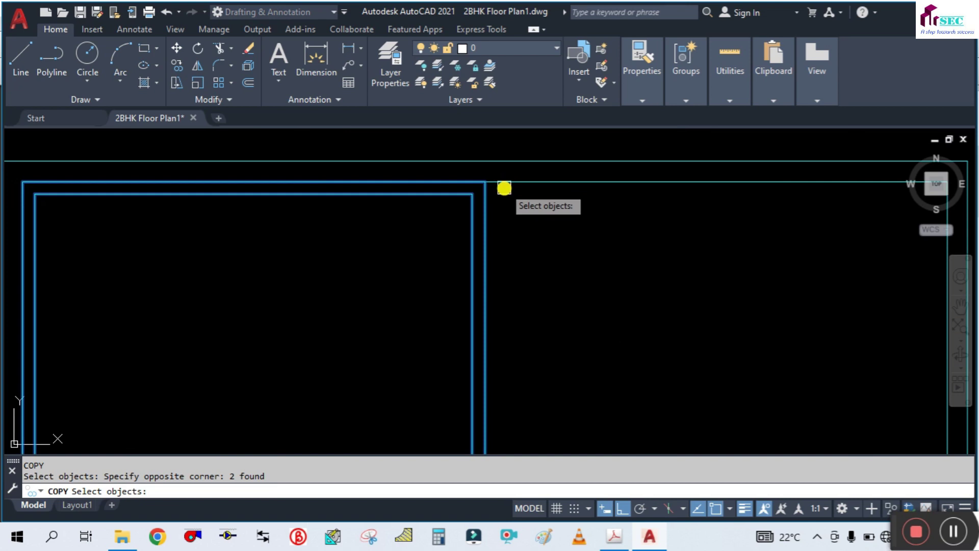
key(Return)
click(485, 183)
scroll(485, 183, down, 2)
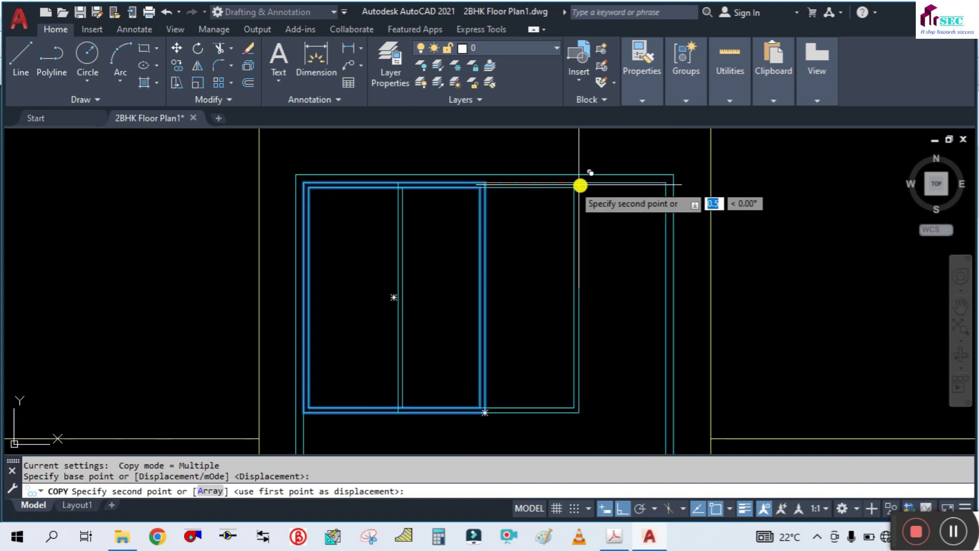
click(658, 184)
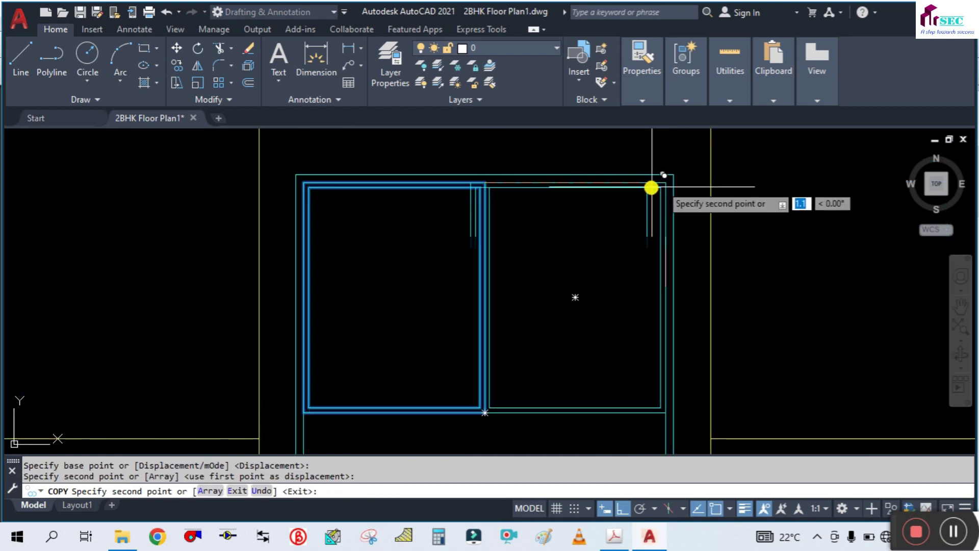
scroll(647, 210, down, 2)
scroll(647, 293, up, 3)
click(656, 197)
scroll(367, 204, up, 4)
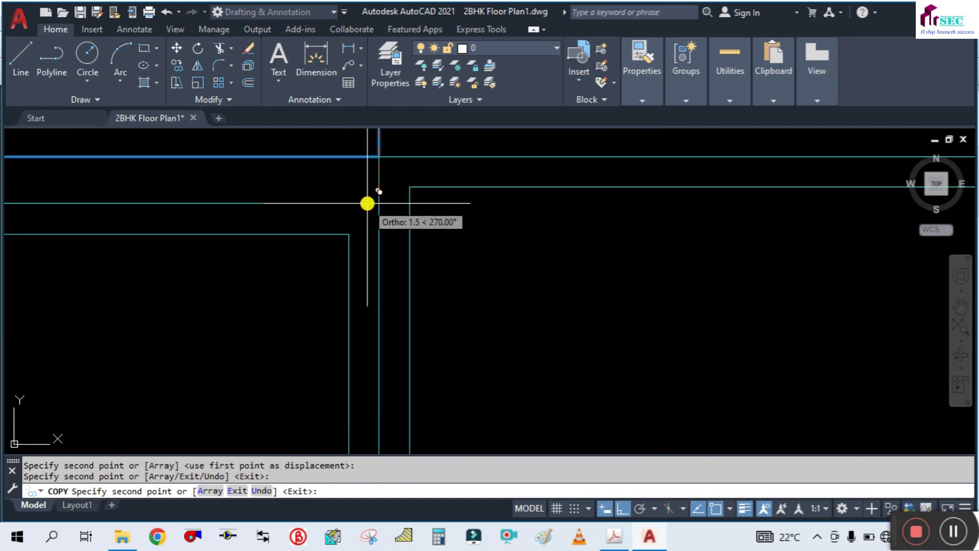
key(Escape)
Zoom out and pan to centre the whole building elevation in view.
scroll(449, 214, down, 2)
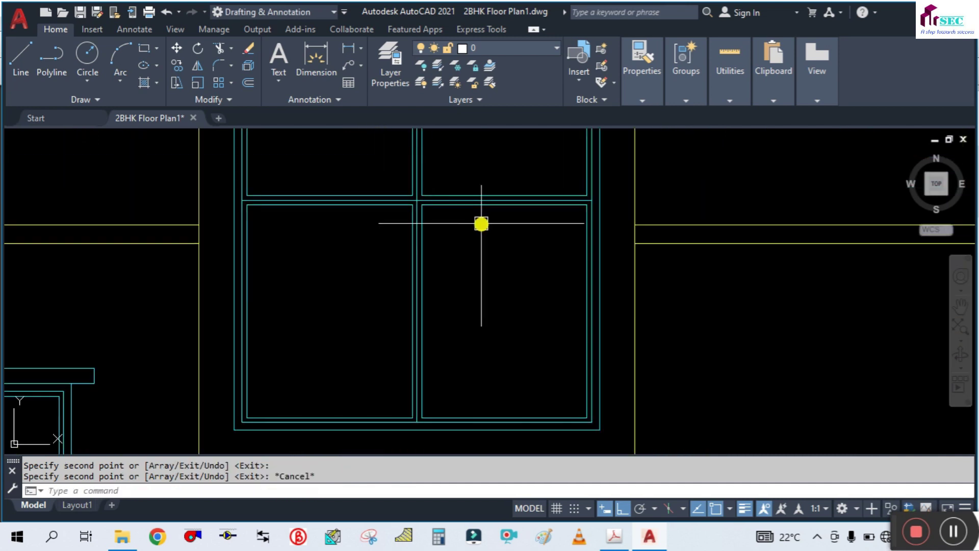
scroll(490, 234, down, 2)
scroll(497, 306, down, 2)
scroll(505, 313, down, 1)
scroll(561, 347, down, 2)
middle_drag(581, 365, 601, 280)
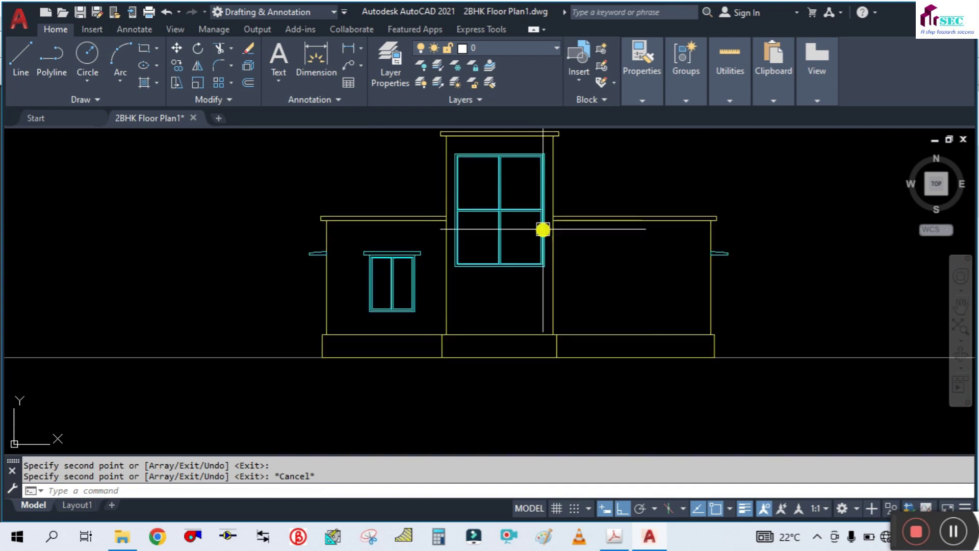
middle_drag(601, 263, 539, 276)
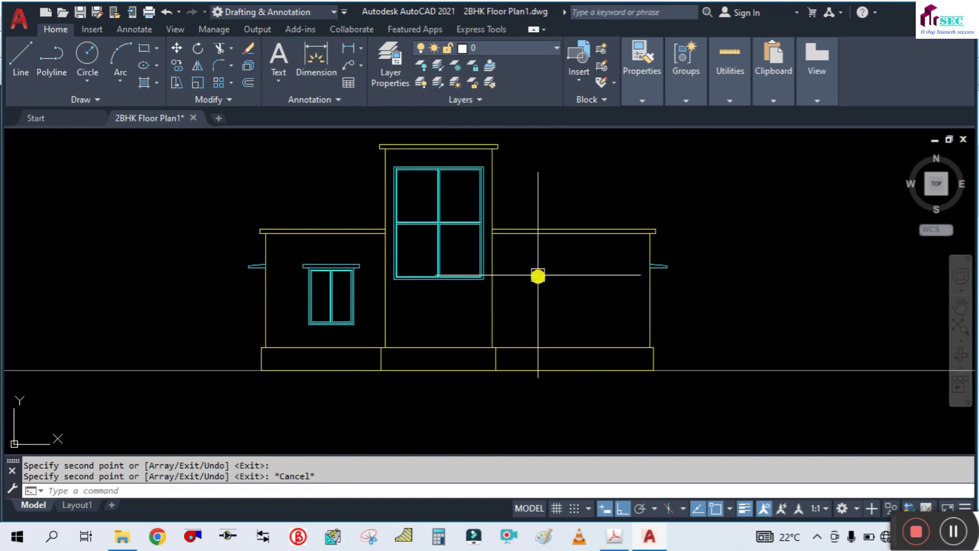
scroll(587, 306, down, 1)
scroll(579, 303, up, 1)
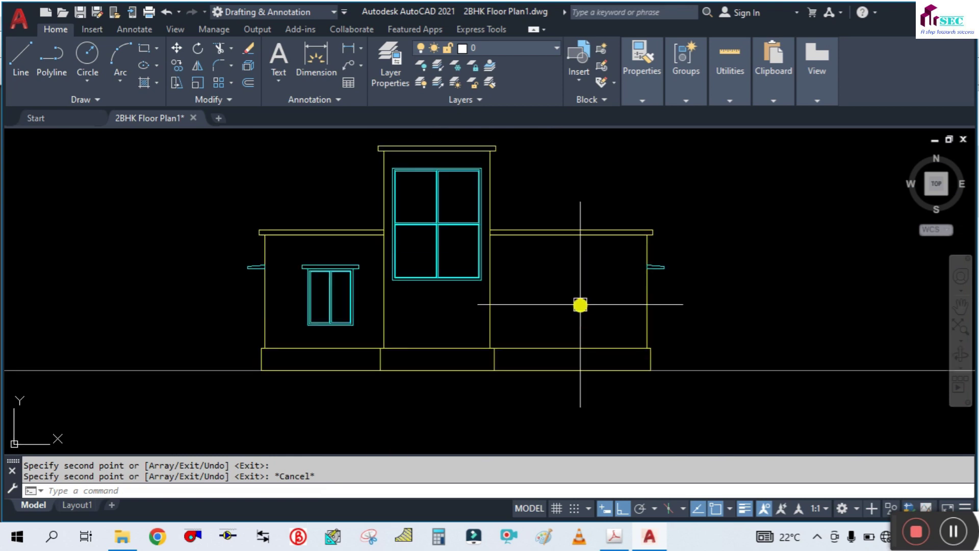
scroll(577, 296, down, 1)
click(622, 544)
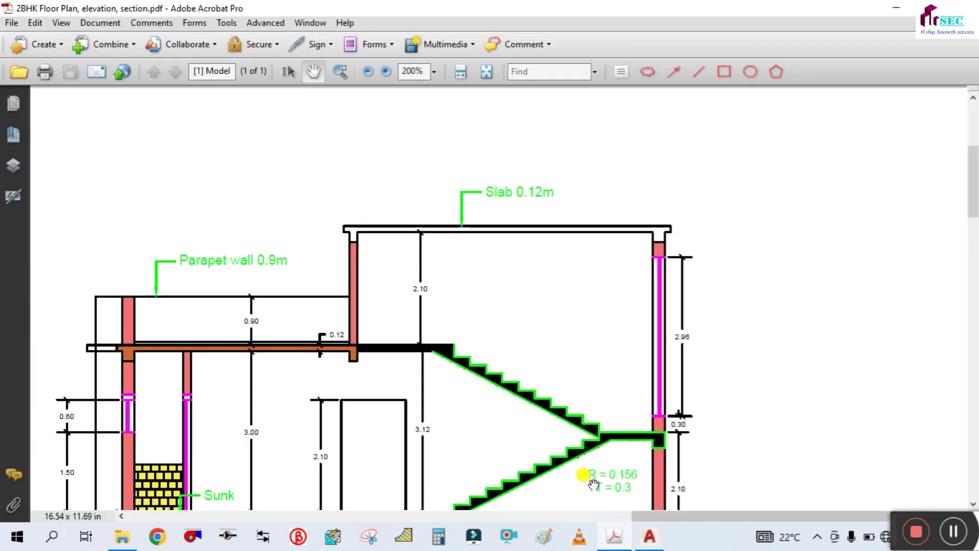
mouse_move(42, 381)
mouse_down()
mouse_move(640, 247)
mouse_move(595, 247)
mouse_up()
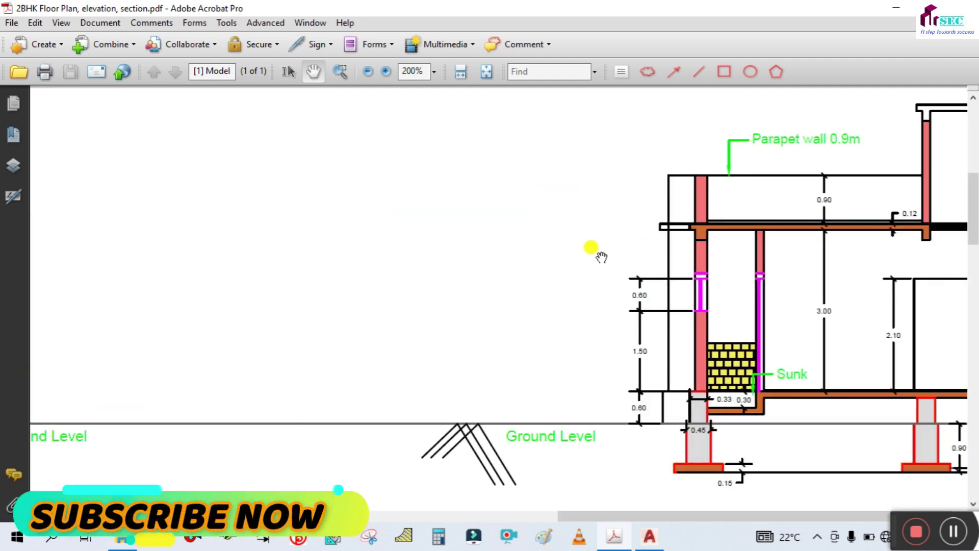
ctrl+scroll(178, 261, down, 2)
drag(178, 260, 375, 275)
ctrl+scroll(332, 291, up, 1)
ctrl+scroll(240, 301, up, 1)
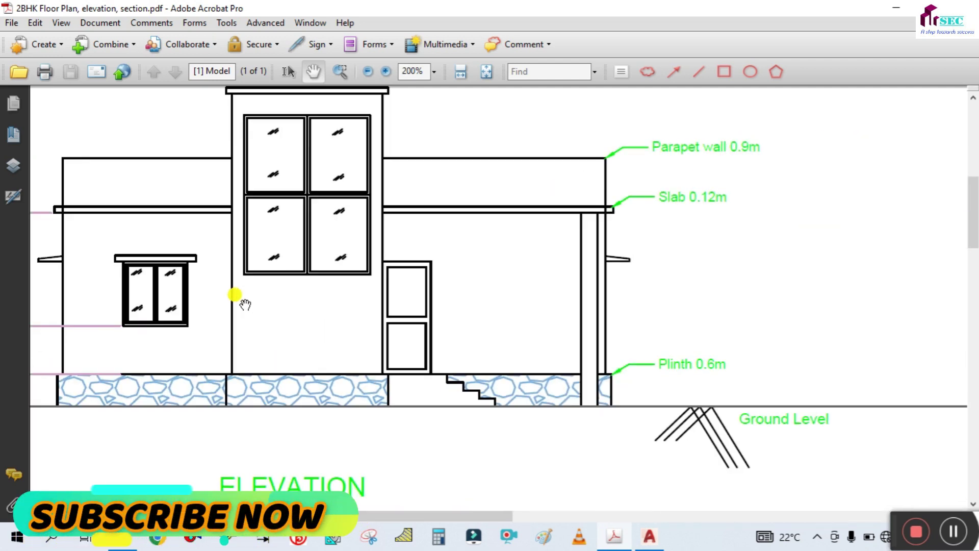
ctrl+scroll(390, 337, down, 1)
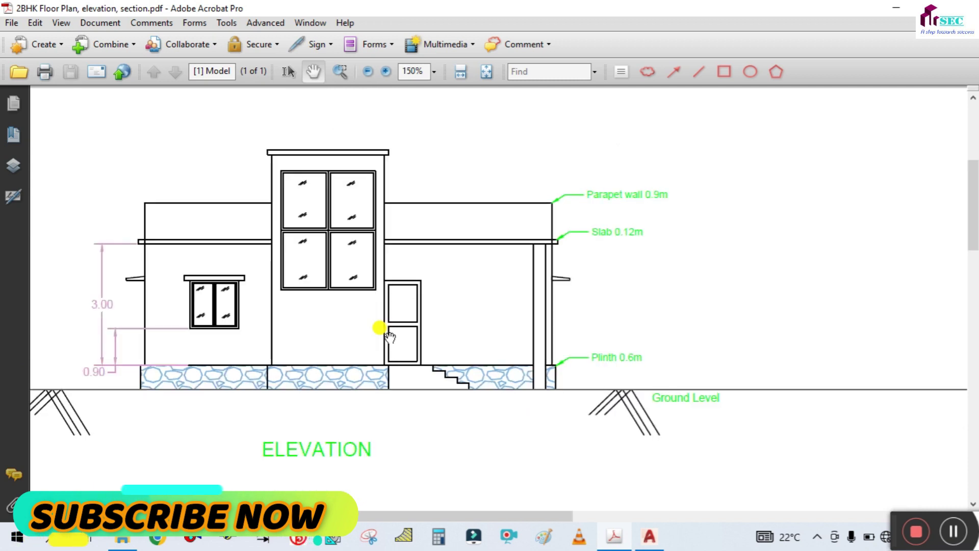
ctrl+scroll(352, 365, up, 1)
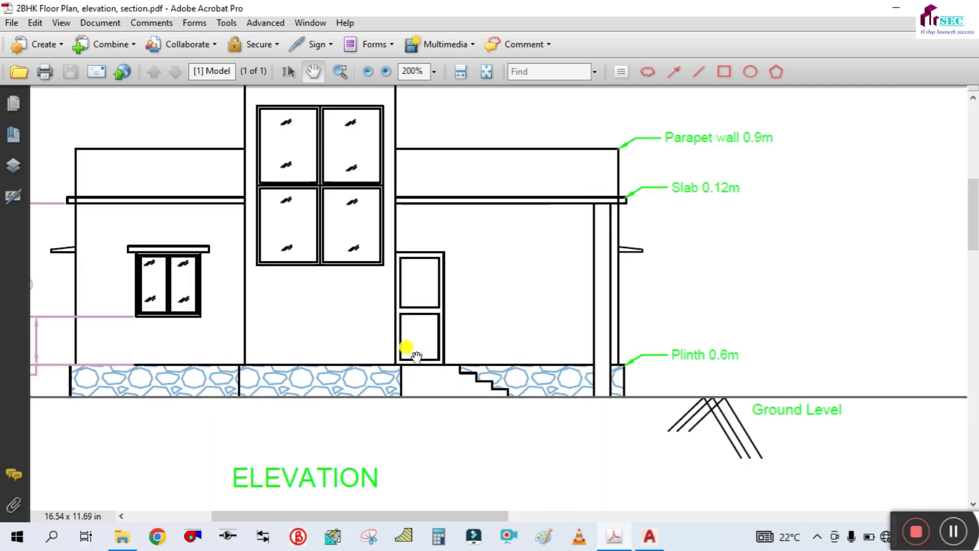
ctrl+scroll(417, 356, down, 1)
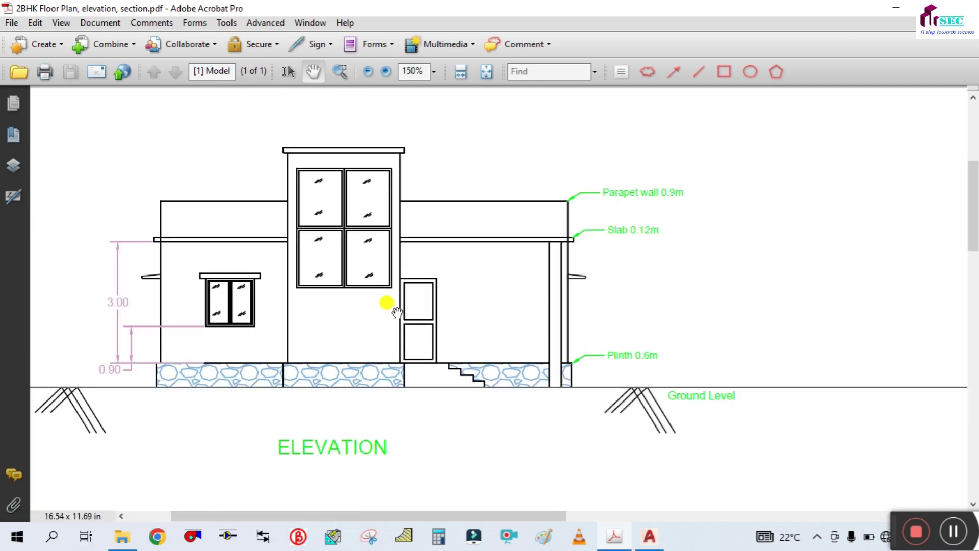
ctrl+scroll(472, 233, up, 1)
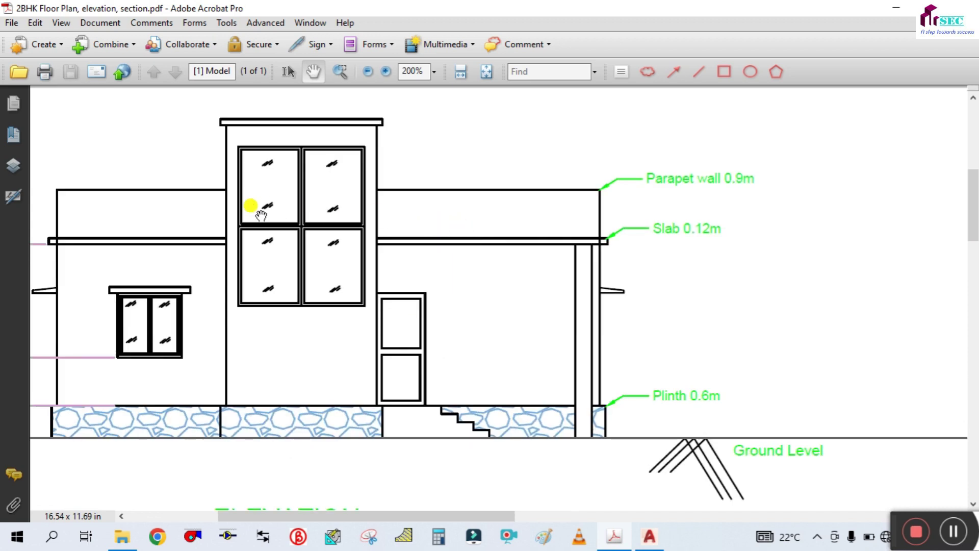
ctrl+scroll(297, 213, down, 1)
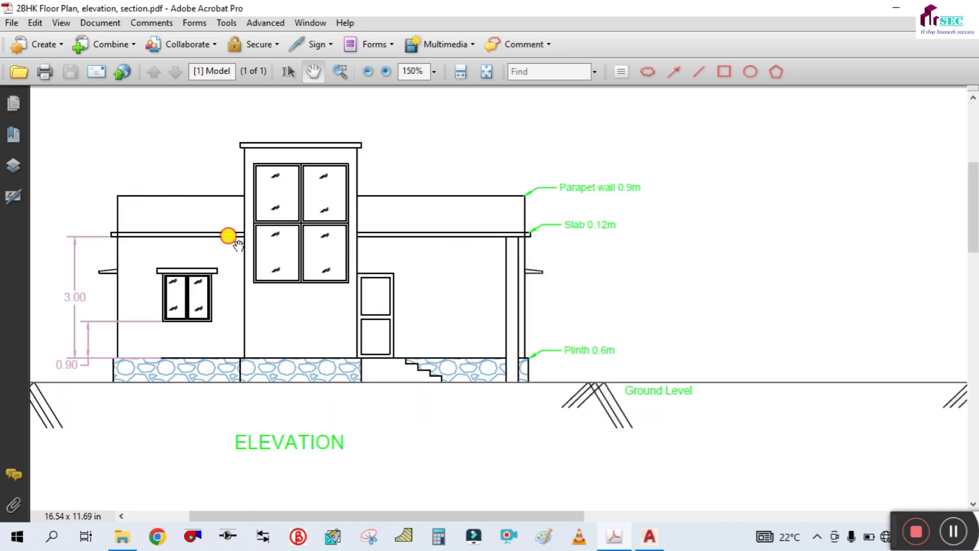
drag(237, 245, 366, 296)
ctrl+scroll(681, 166, up, 1)
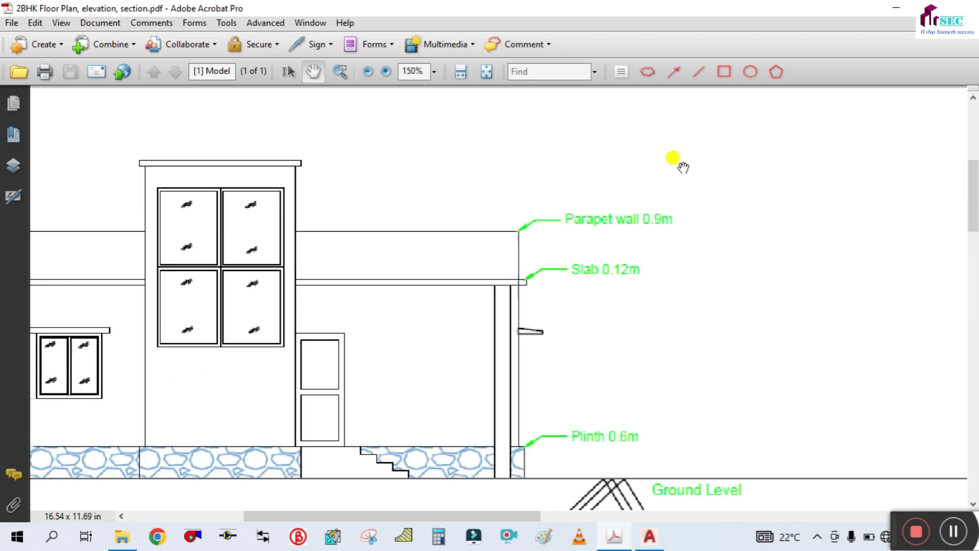
ctrl+scroll(623, 254, up, 1)
ctrl+scroll(648, 234, down, 1)
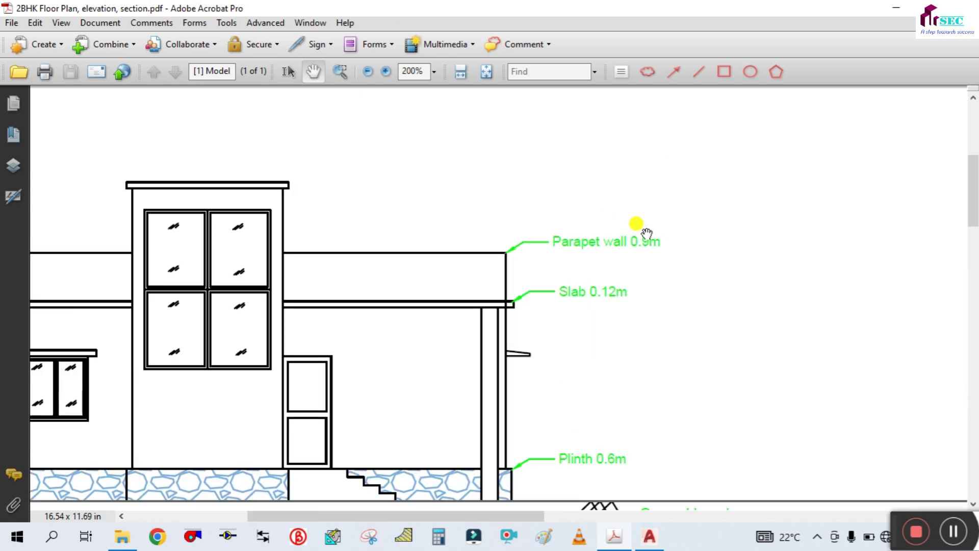
Offset the left and right wing slab lines 0.9 upward as parapet top lines.
click(650, 536)
scroll(428, 262, up, 5)
scroll(427, 259, down, 2)
scroll(422, 277, up, 4)
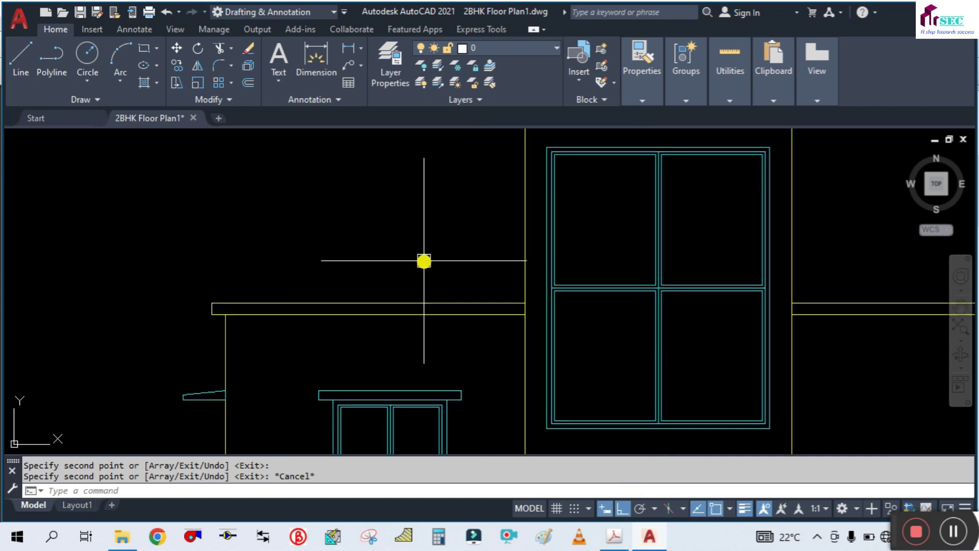
text(o)
key(Return)
text(0.9)
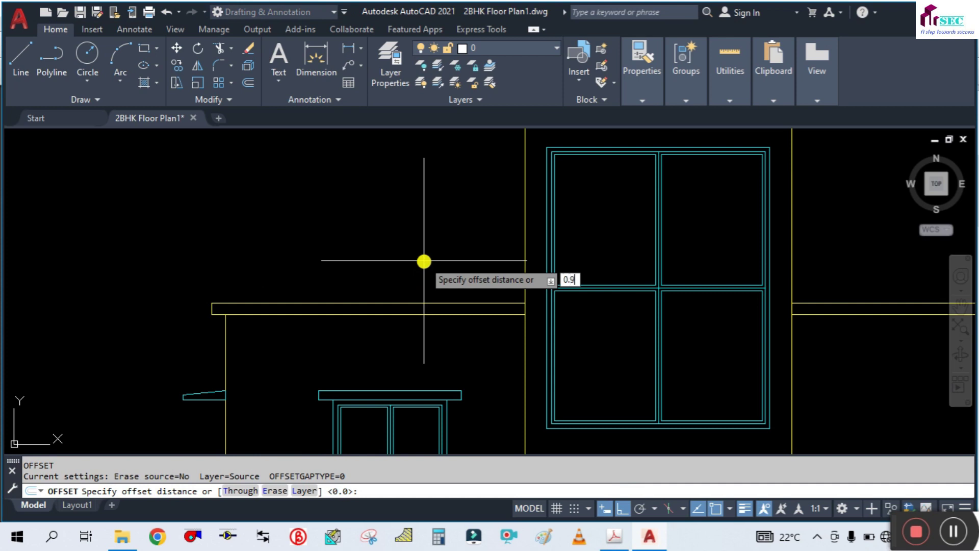
key(Return)
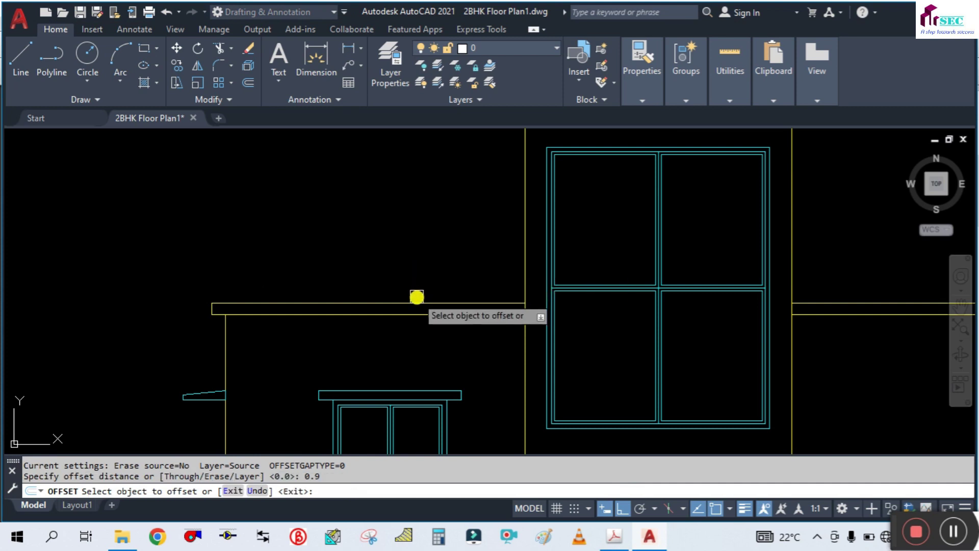
click(416, 300)
click(408, 225)
scroll(601, 221, down, 3)
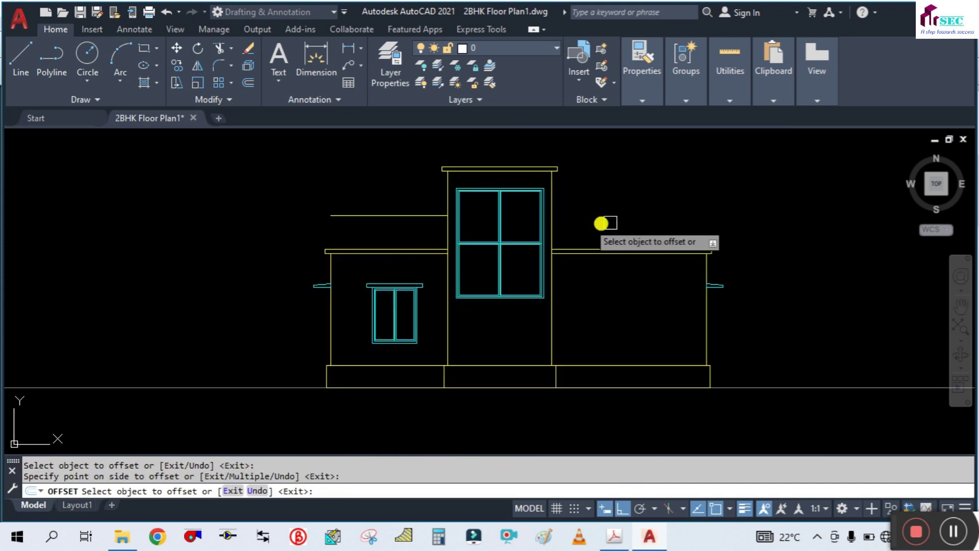
scroll(610, 265, up, 3)
click(599, 289)
click(584, 193)
key(Escape)
Start the LINE command twice, cancelling it both times.
scroll(587, 197, down, 5)
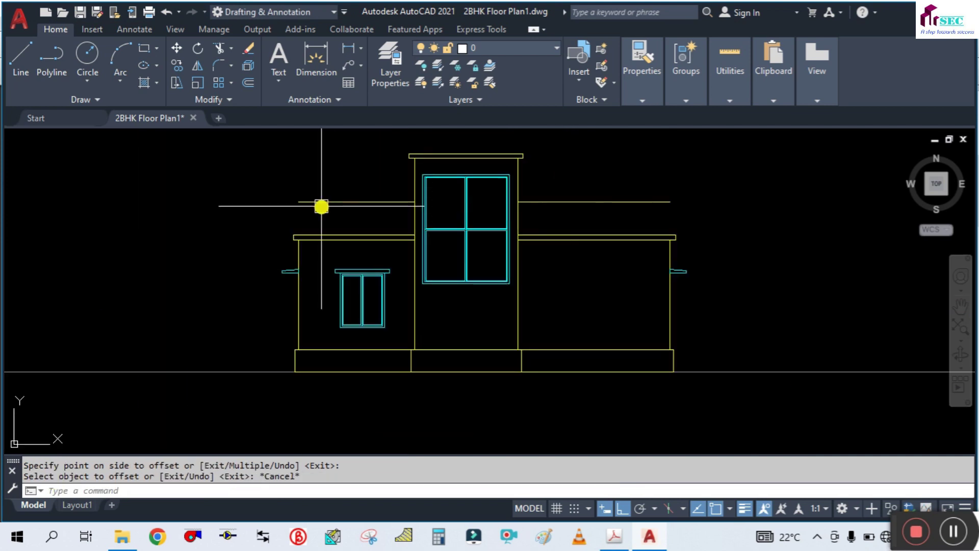
scroll(322, 206, up, 2)
scroll(229, 266, up, 2)
scroll(247, 302, up, 1)
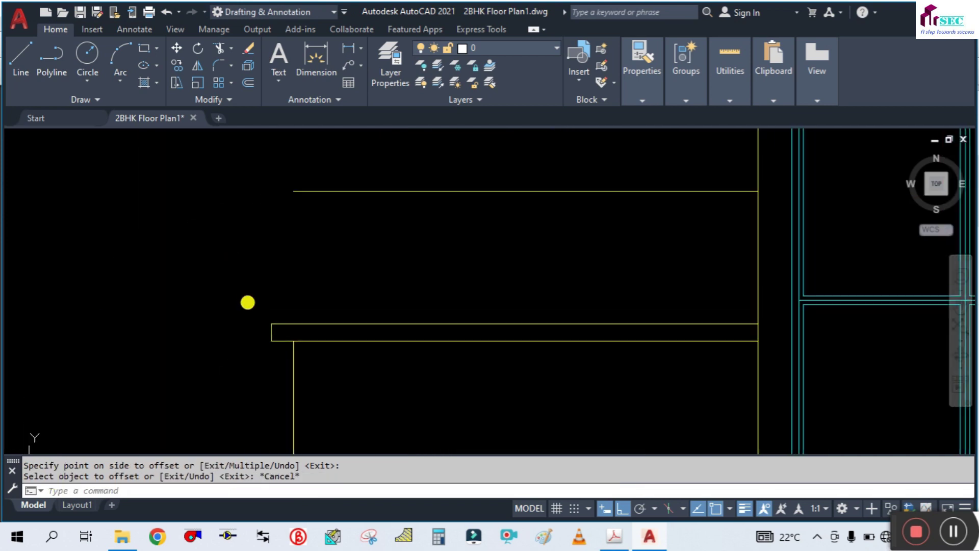
key(Return)
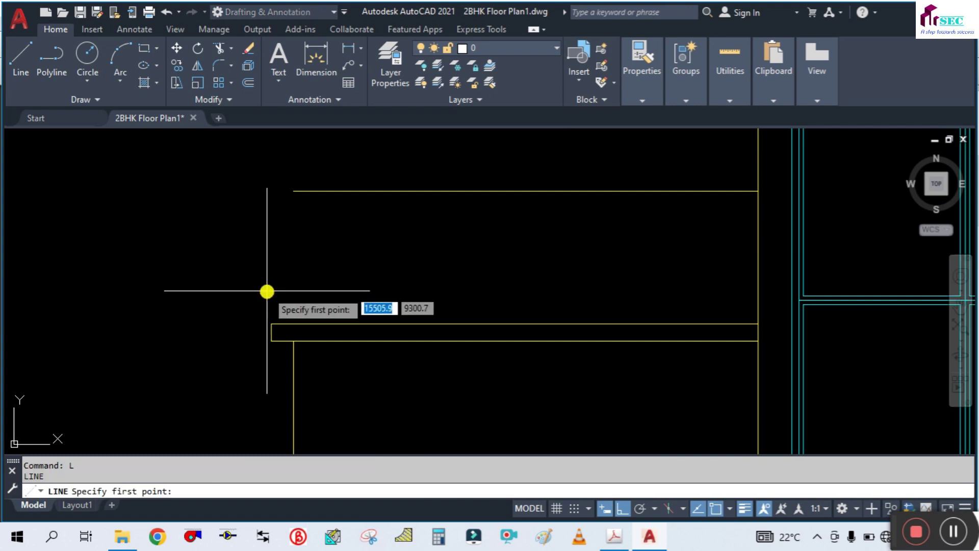
key(Escape)
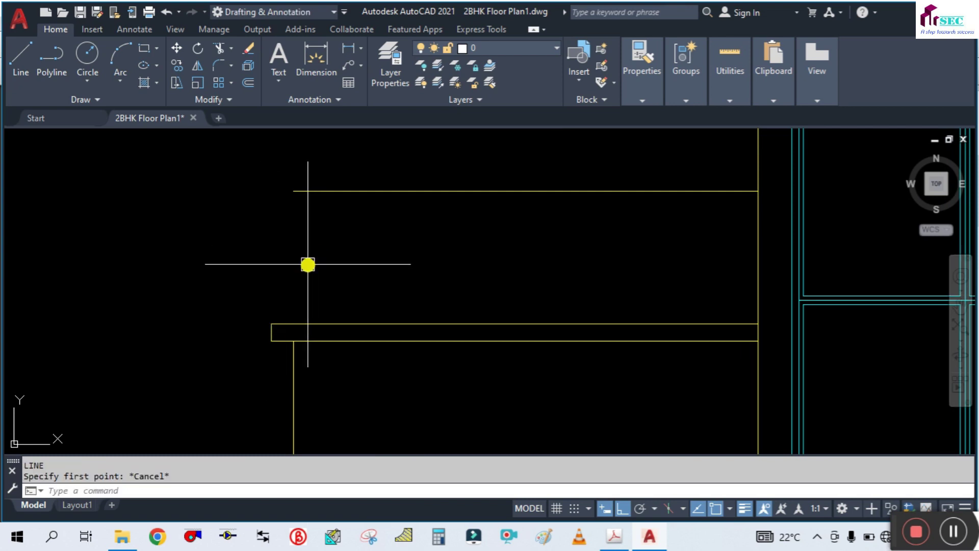
text(l)
key(Return)
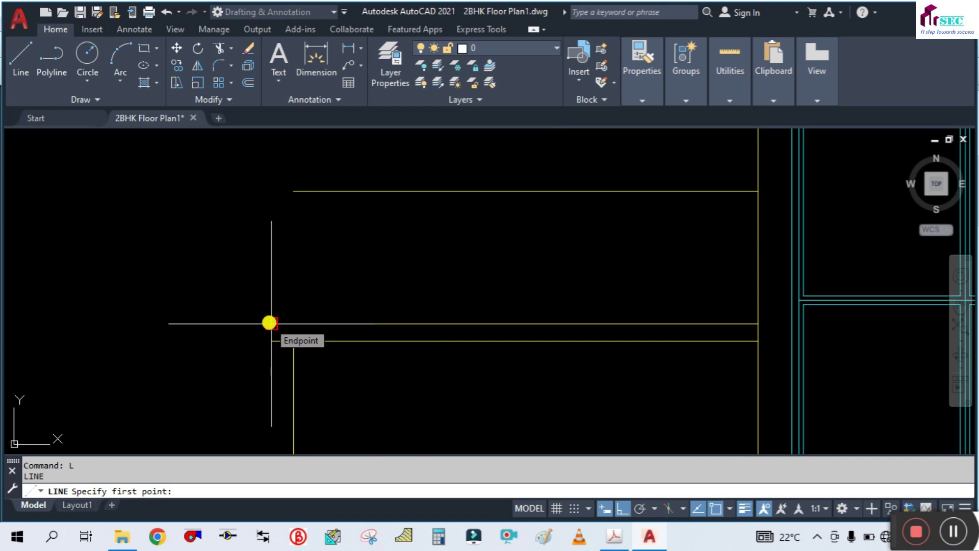
key(Escape)
Check the reference PDF drawing and return to AutoCAD.
scroll(314, 240, down, 5)
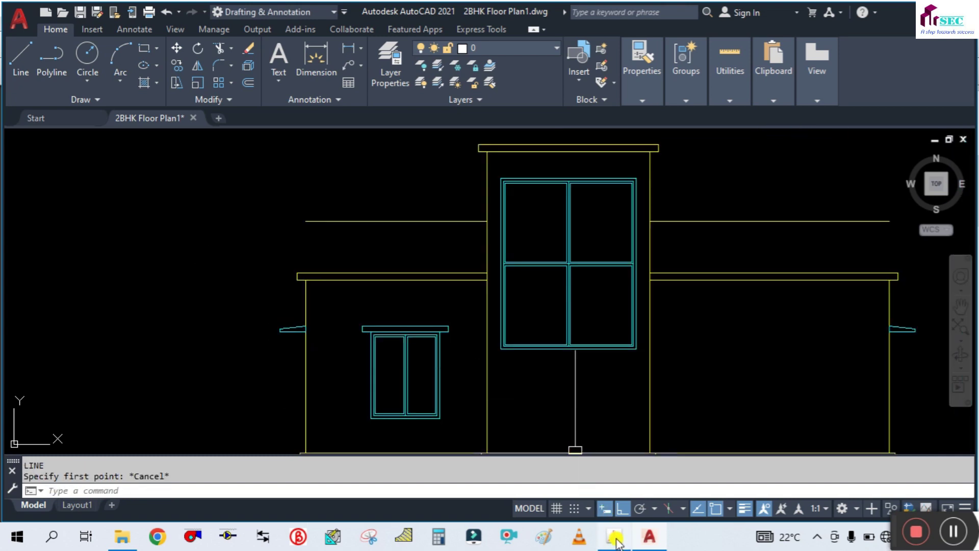
click(615, 538)
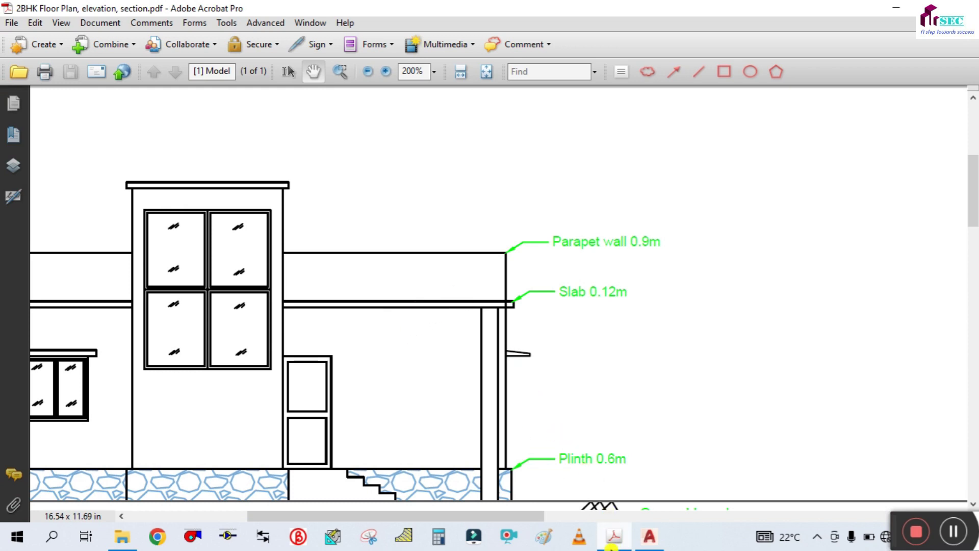
click(612, 538)
scroll(311, 281, up, 3)
text(ex)
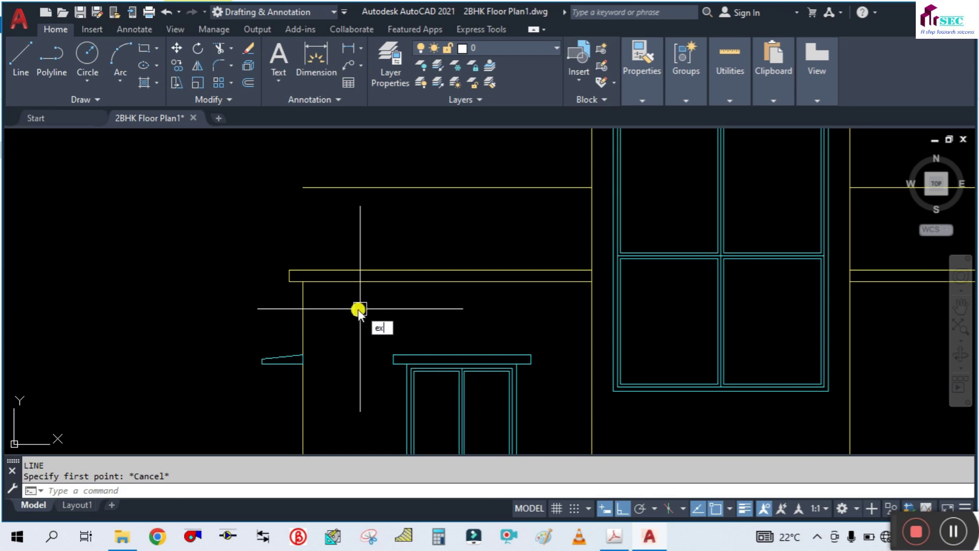
Extend the right-hand wall line up to the wall's top line.
key(Return)
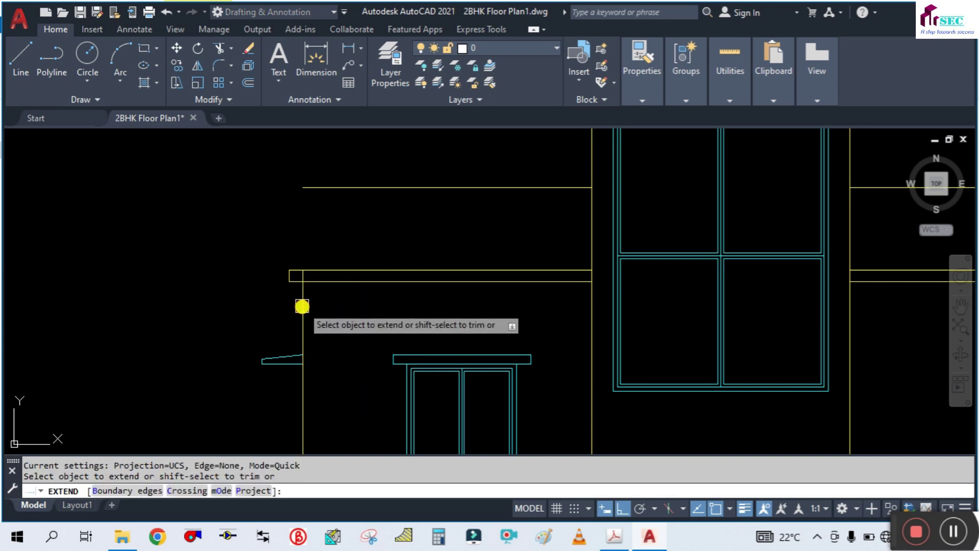
key(Escape)
scroll(334, 246, down, 2)
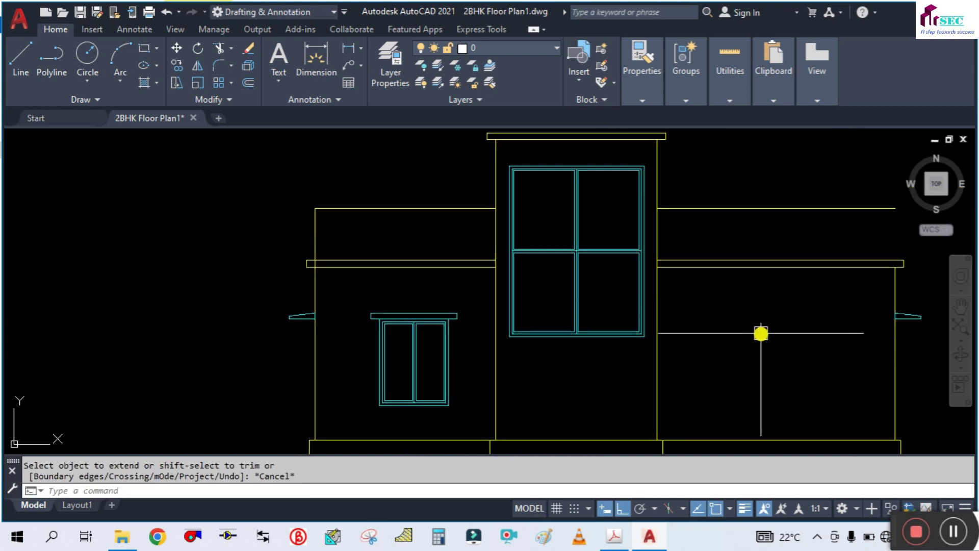
middle_drag(761, 333, 613, 301)
scroll(748, 266, up, 2)
scroll(734, 290, down, 2)
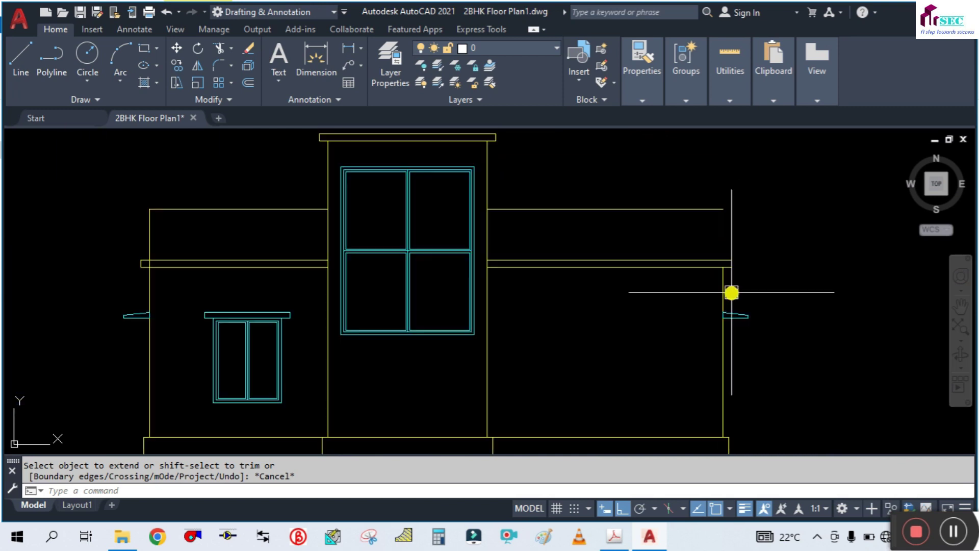
text(x)
key(Return)
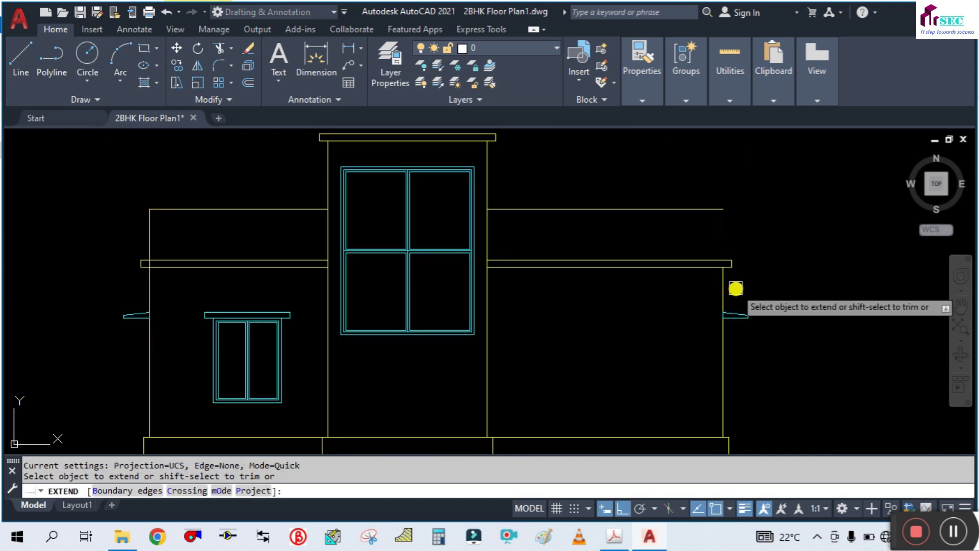
scroll(733, 289, up, 2)
click(713, 276)
key(Return)
Start the TRIM command twice, cancelling it each time.
scroll(727, 202, down, 2)
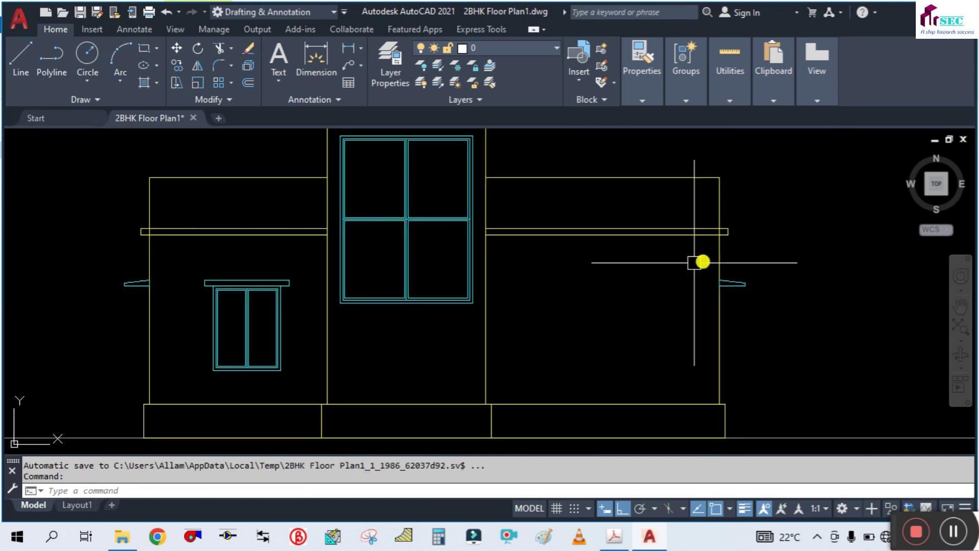
scroll(186, 225, up, 2)
scroll(148, 278, up, 2)
scroll(251, 265, up, 1)
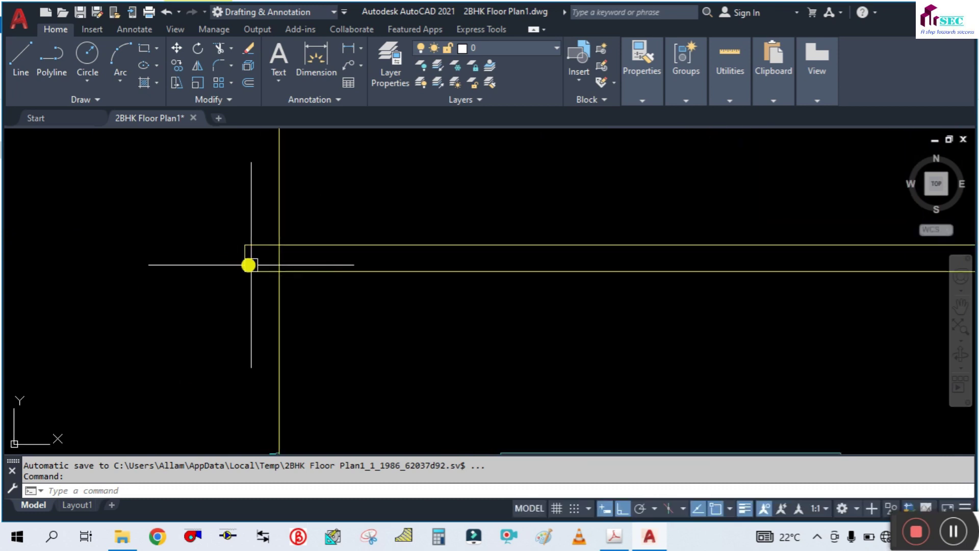
text(tr)
key(Return)
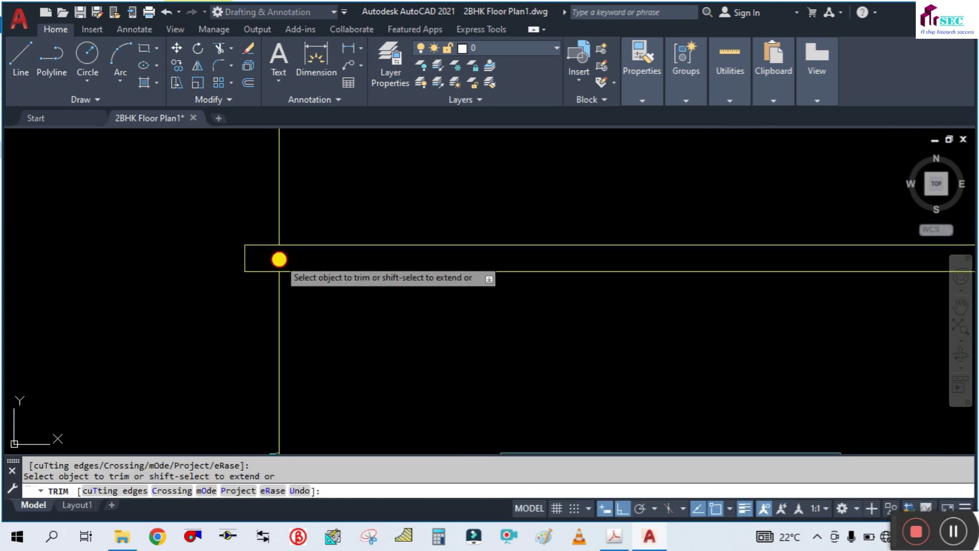
key(Escape)
scroll(171, 277, down, 5)
scroll(732, 286, up, 5)
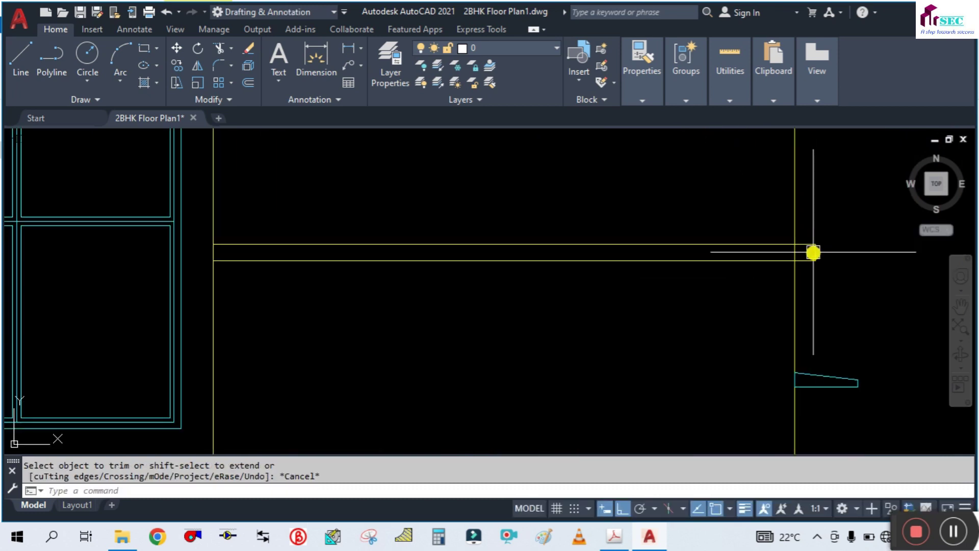
scroll(813, 252, up, 6)
key(Return)
key(Escape)
Pan the view down toward the floor plan below the elevation.
scroll(709, 252, down, 3)
scroll(711, 265, down, 4)
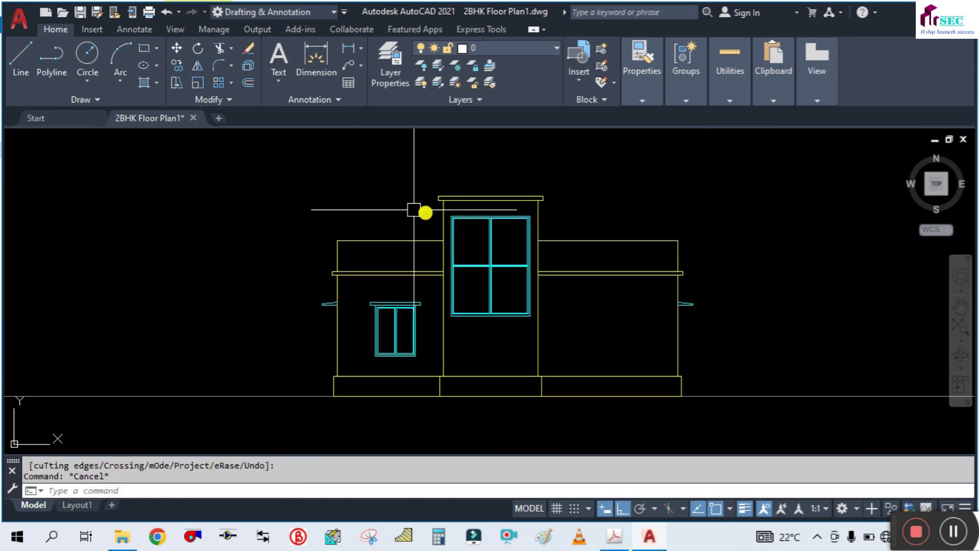
middle_drag(571, 343, 572, 316)
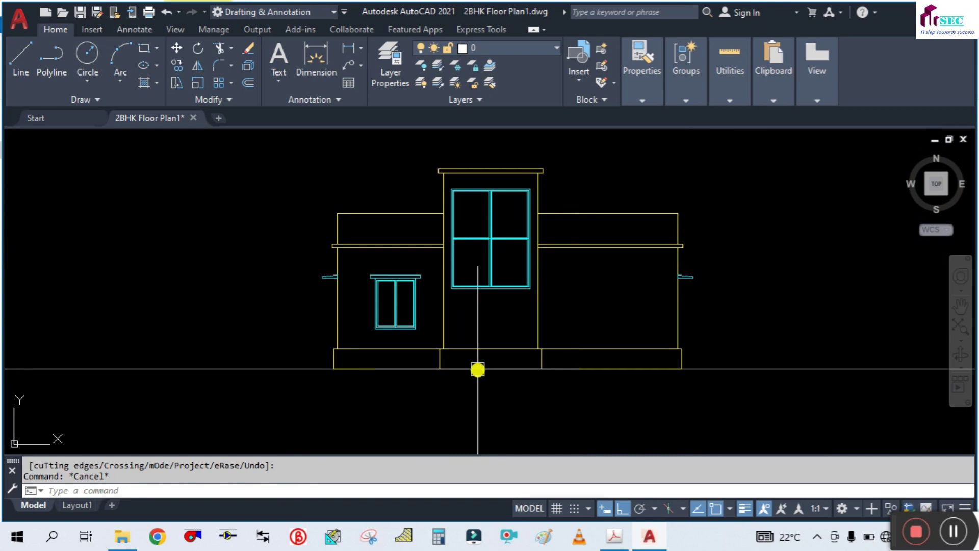
scroll(524, 334, up, 2)
scroll(590, 317, down, 2)
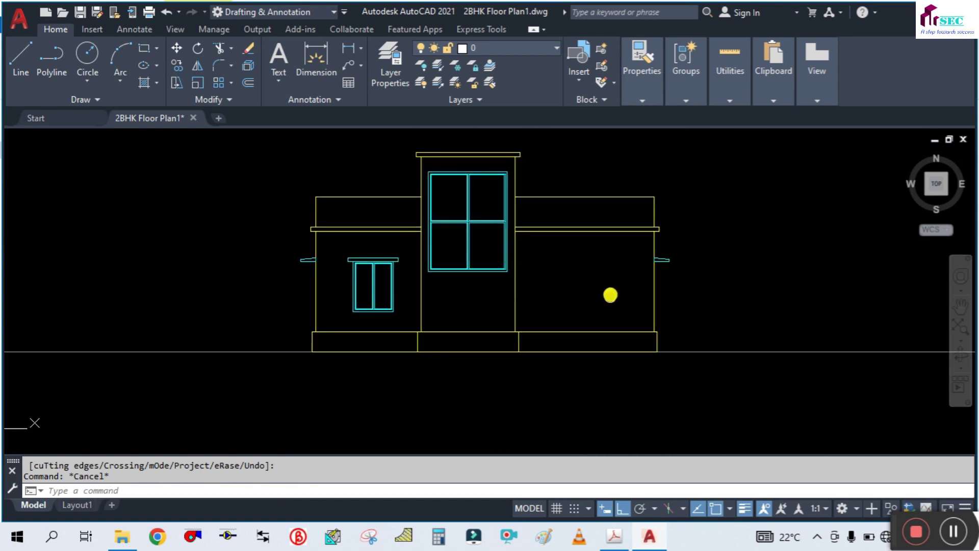
scroll(595, 328, down, 2)
Place a vertical construction line at door D1's jamb edge in the floor plan.
middle_drag(593, 357, 591, 236)
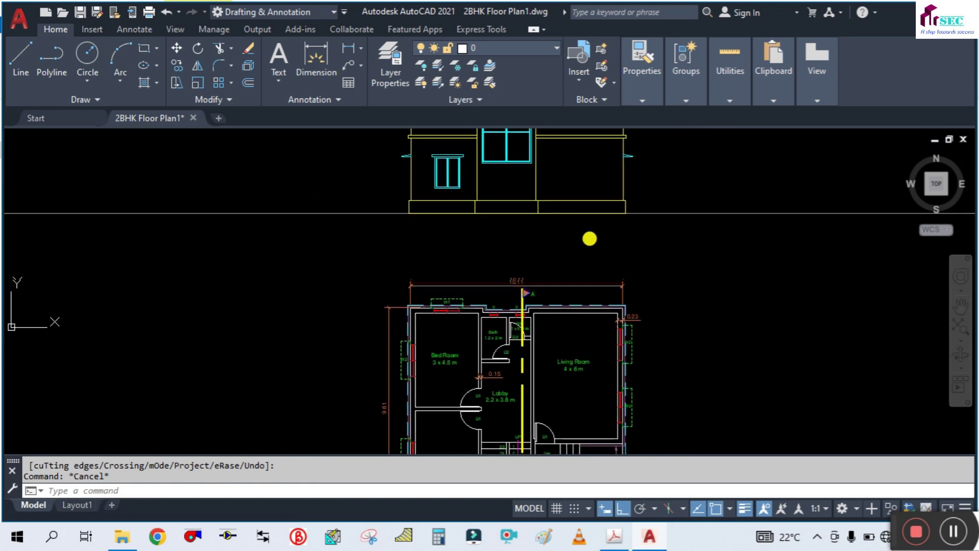
middle_drag(694, 354, 658, 281)
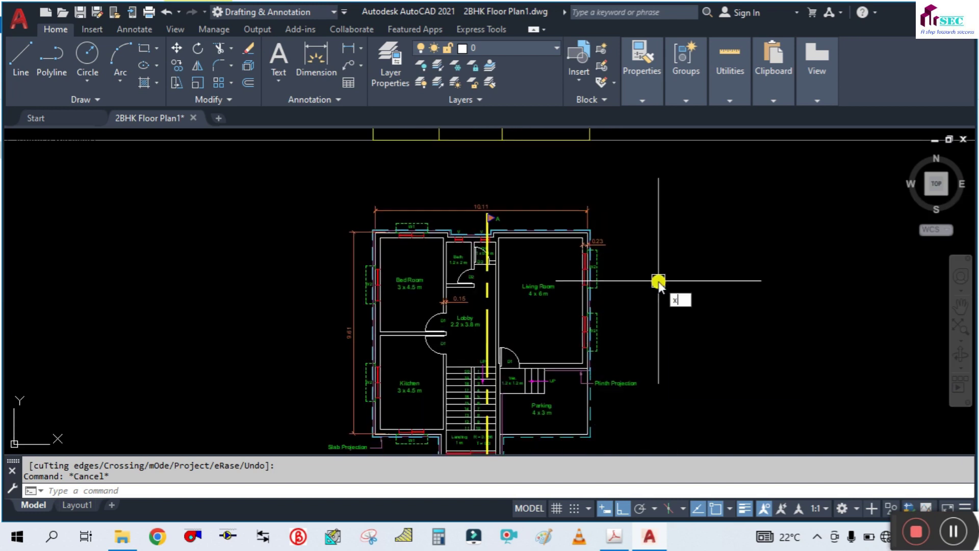
text(l)
key(Return)
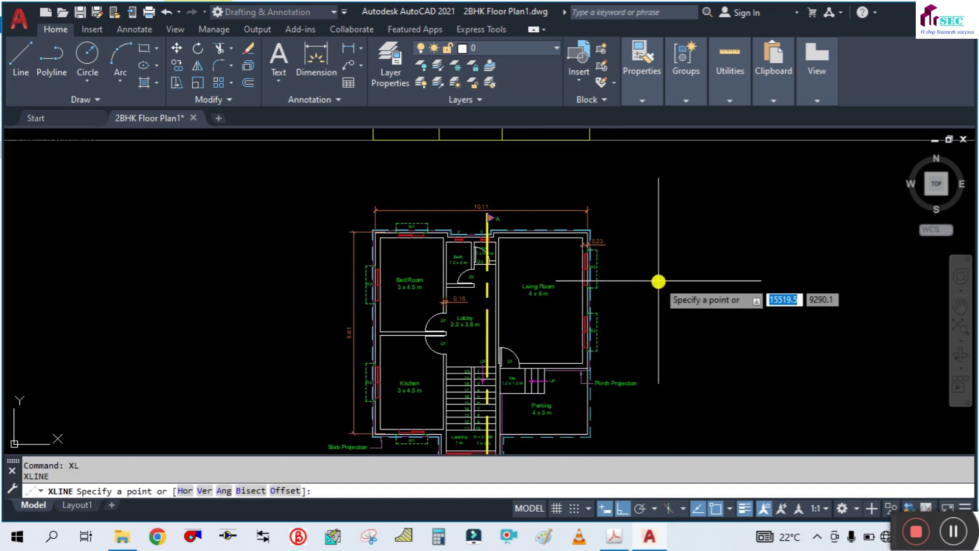
text(v)
key(Return)
scroll(494, 364, up, 10)
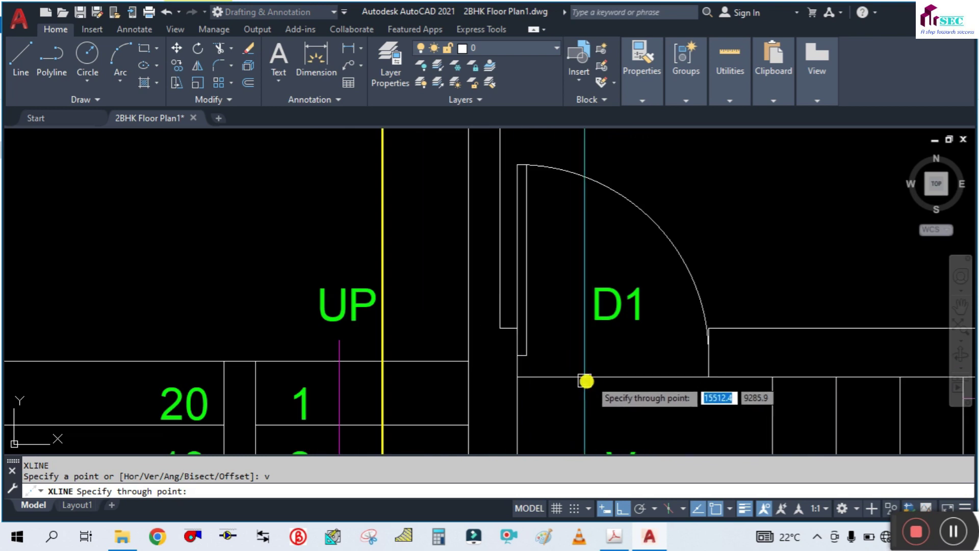
click(518, 378)
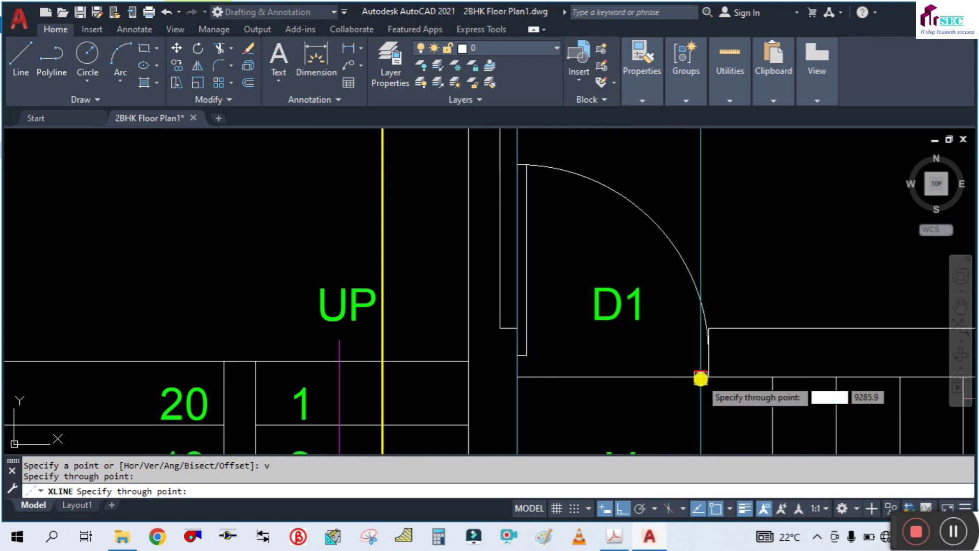
key(Escape)
Pan back up to bring the elevation into view above the plan.
scroll(593, 302, down, 8)
scroll(576, 366, up, 2)
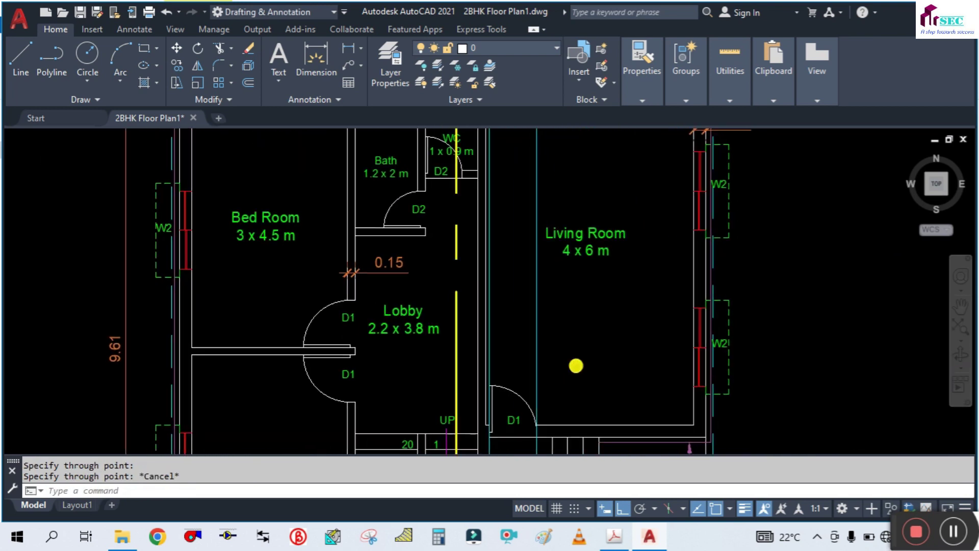
scroll(576, 366, down, 3)
middle_drag(578, 205, 553, 334)
scroll(533, 249, up, 2)
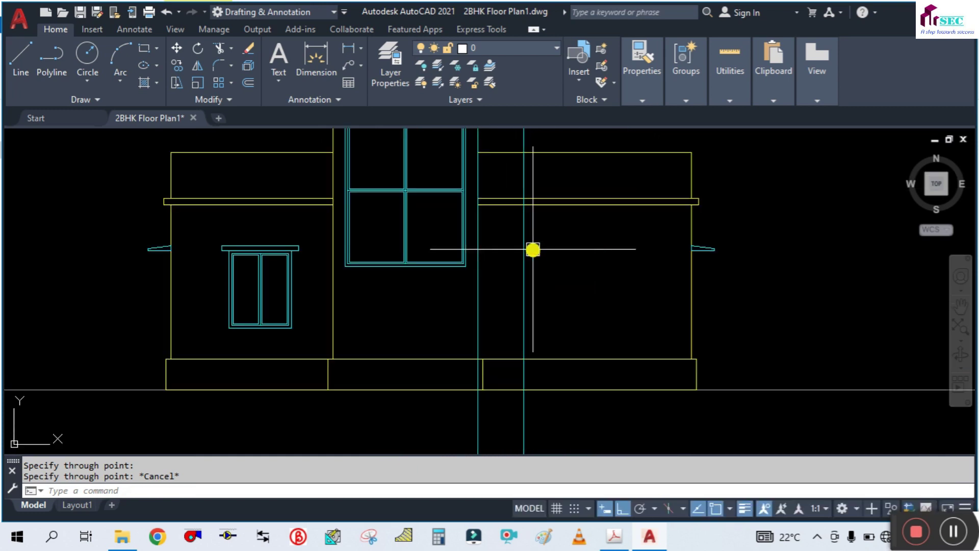
middle_drag(645, 325, 613, 306)
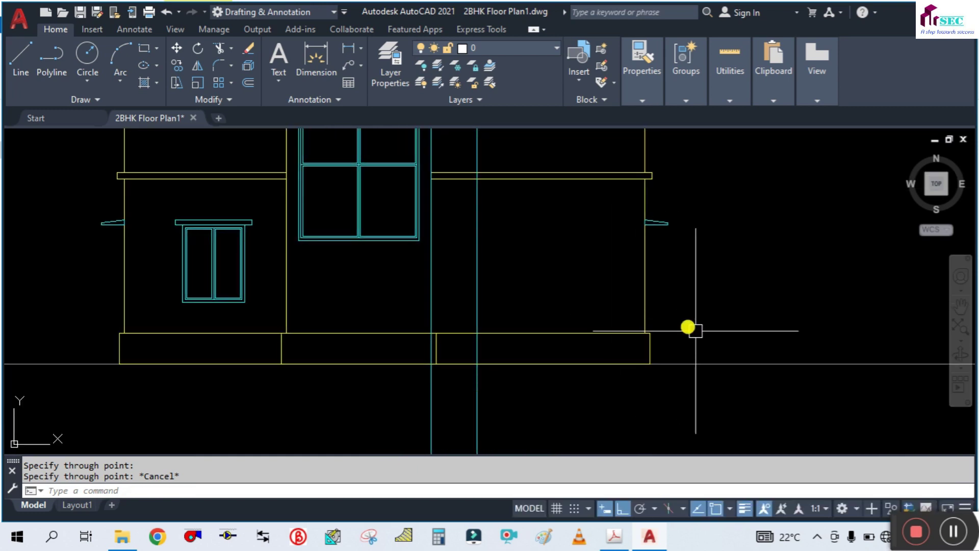
Place a horizontal construction line along the top of the plinth.
click(526, 336)
key(Escape)
key(Escape)
key(BackSpace)
text(l)
key(Return)
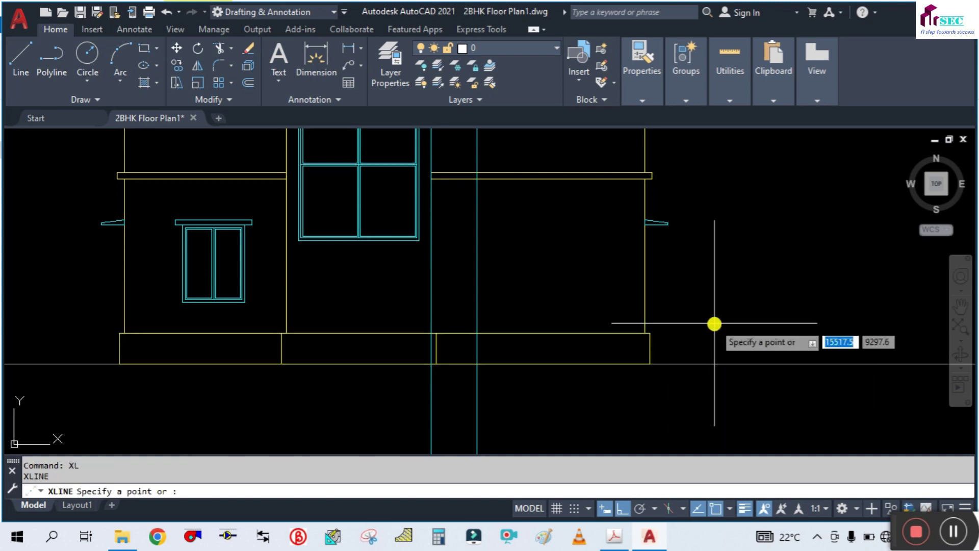
text(h)
key(Return)
scroll(651, 338, up, 3)
scroll(652, 338, up, 3)
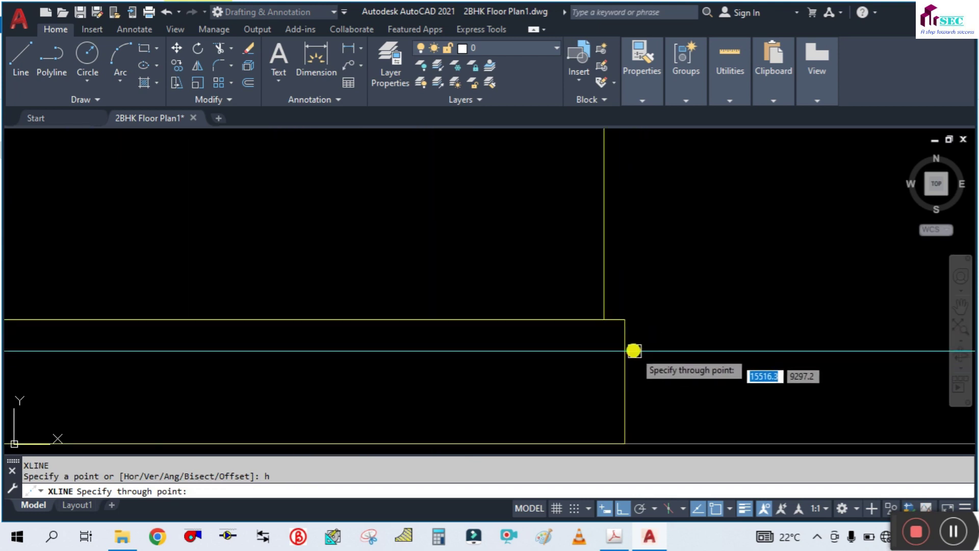
click(625, 320)
scroll(556, 345, down, 3)
key(Escape)
middle_drag(601, 300, 614, 326)
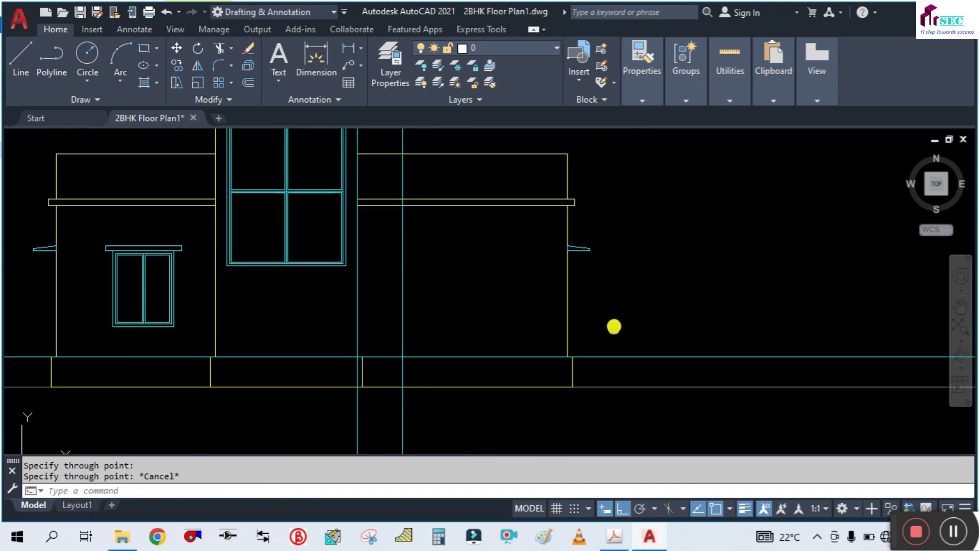
Begin an offset with a distance of 2.1.
text(o)
key(Return)
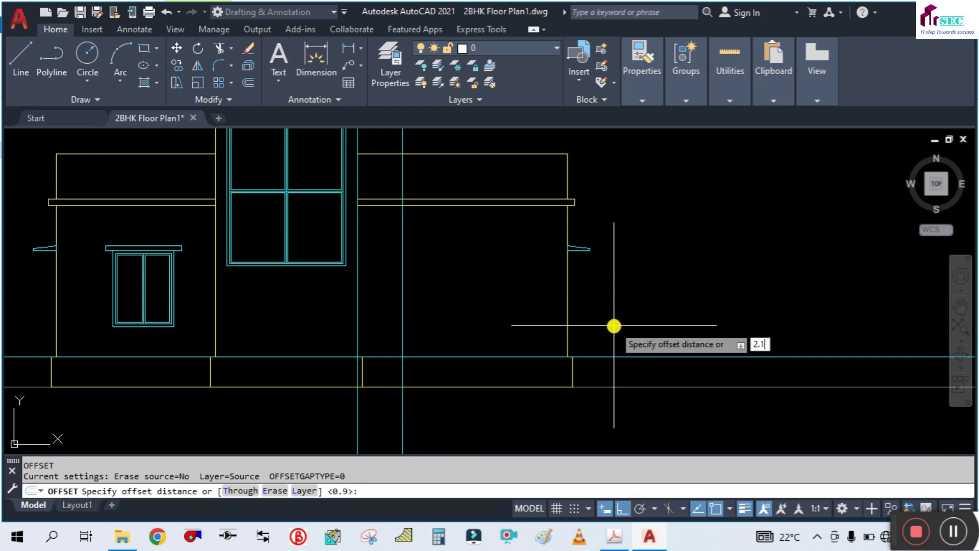
key(Return)
Offset the horizontal construction line 2.1 above the plinth for the door head.
click(634, 357)
click(644, 285)
key(Escape)
middle_drag(470, 306, 583, 317)
scroll(537, 285, up, 2)
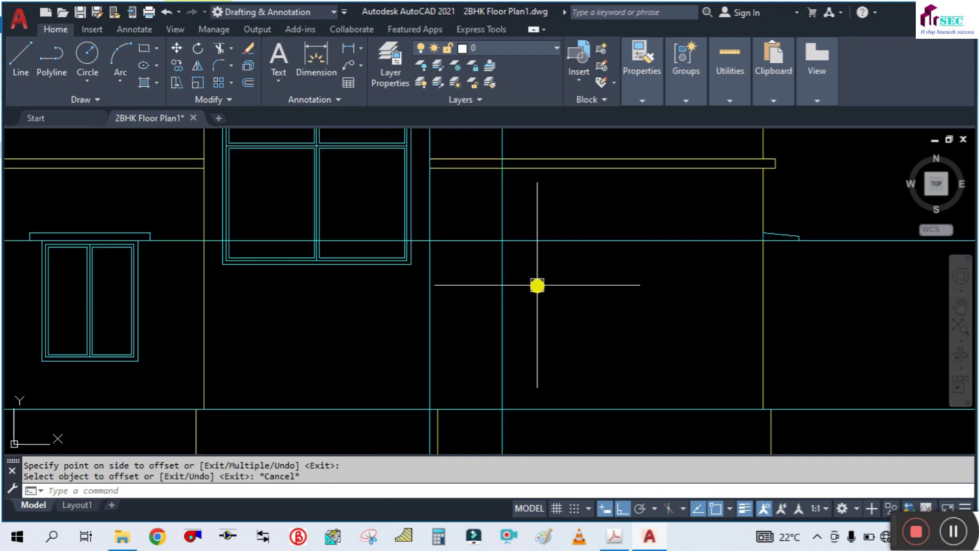
scroll(489, 279, up, 2)
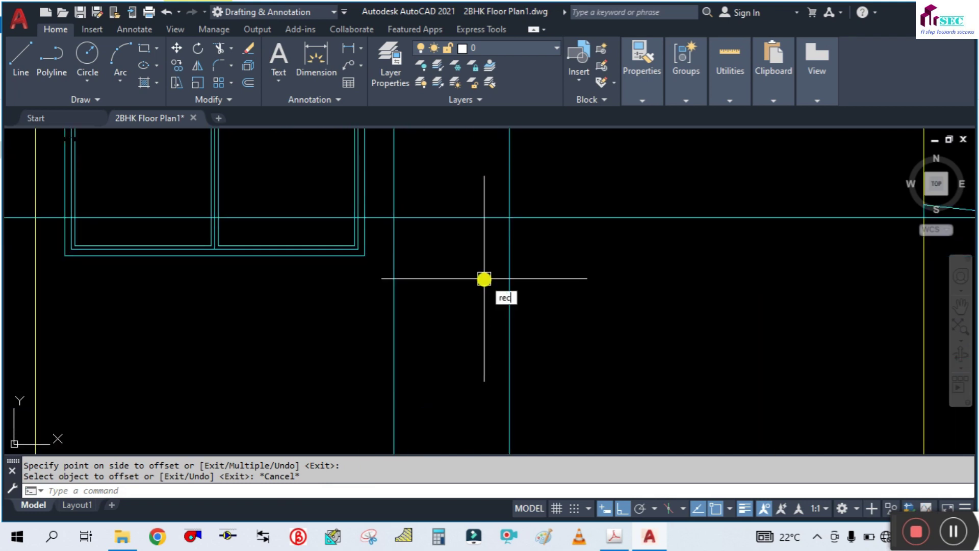
Set the current drawing colour to Magenta.
key(Return)
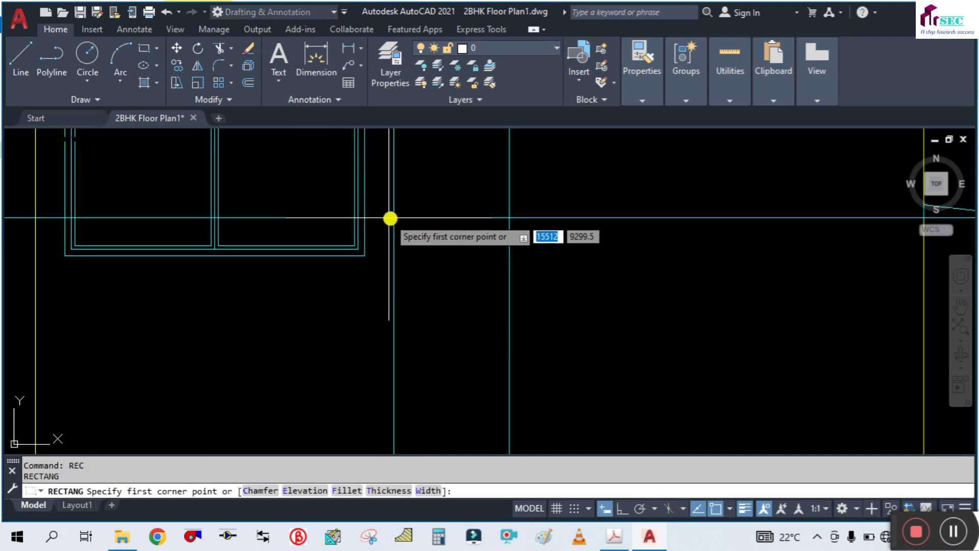
key(Escape)
scroll(465, 236, down, 2)
mouse_move(642, 99)
click(694, 117)
click(765, 262)
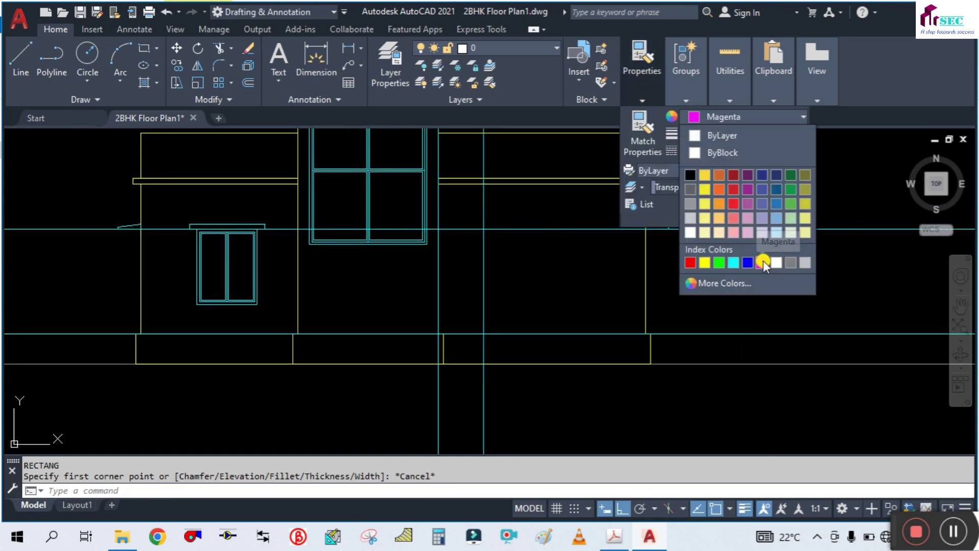
Draw the door outline rectangle from the construction-line intersection down to the plinth.
scroll(476, 249, up, 3)
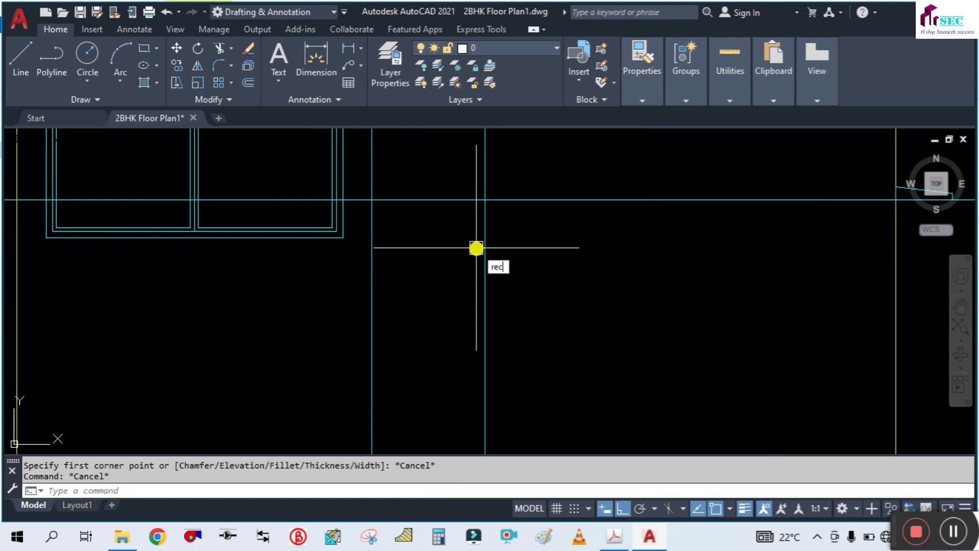
key(Return)
click(372, 200)
scroll(375, 201, down, 2)
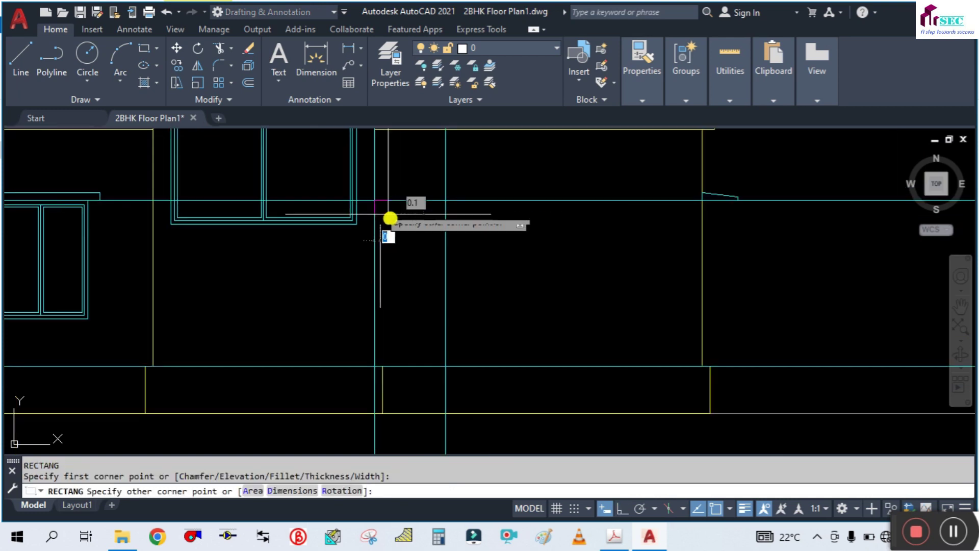
click(446, 366)
key(Escape)
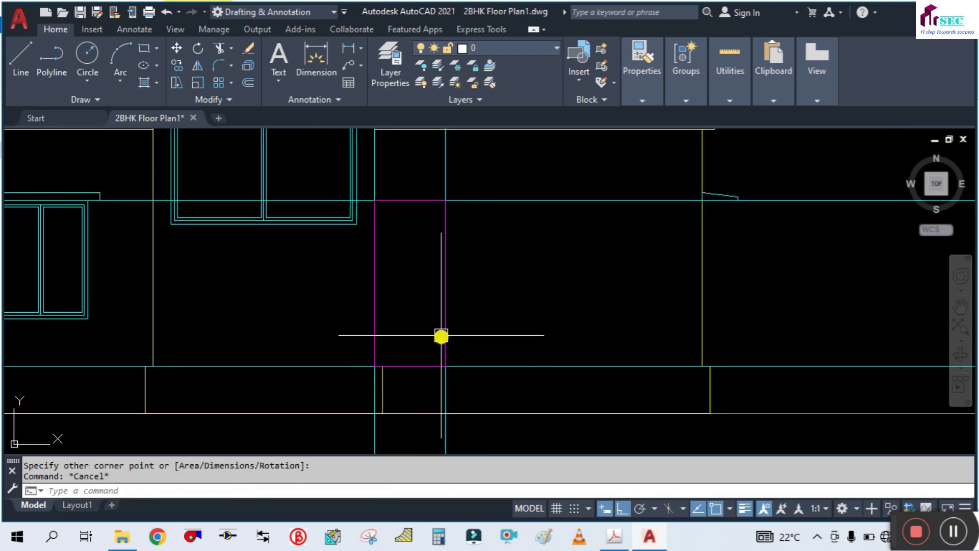
Erase the cyan horizontal construction lines.
scroll(441, 336, down, 5)
click(687, 395)
key(Escape)
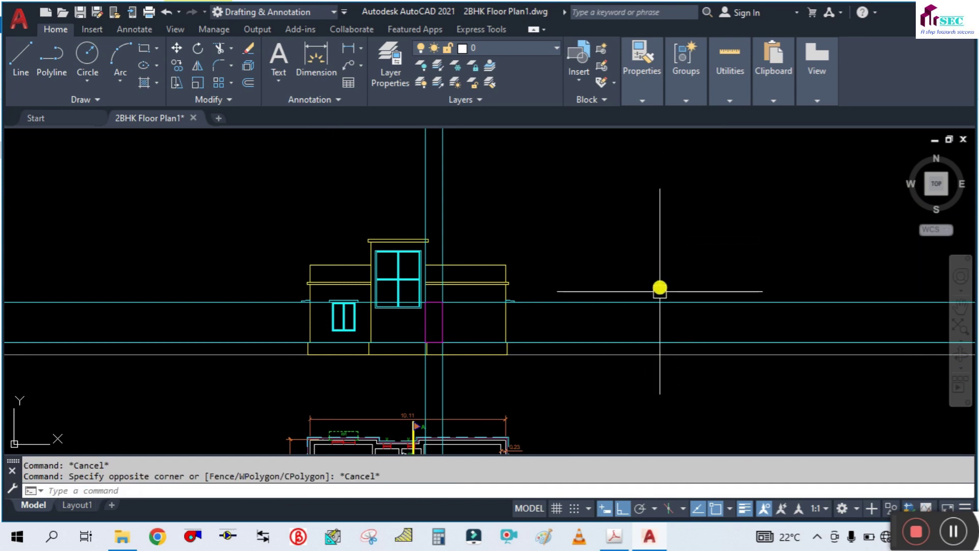
scroll(655, 326, up, 2)
click(645, 354)
key(Delete)
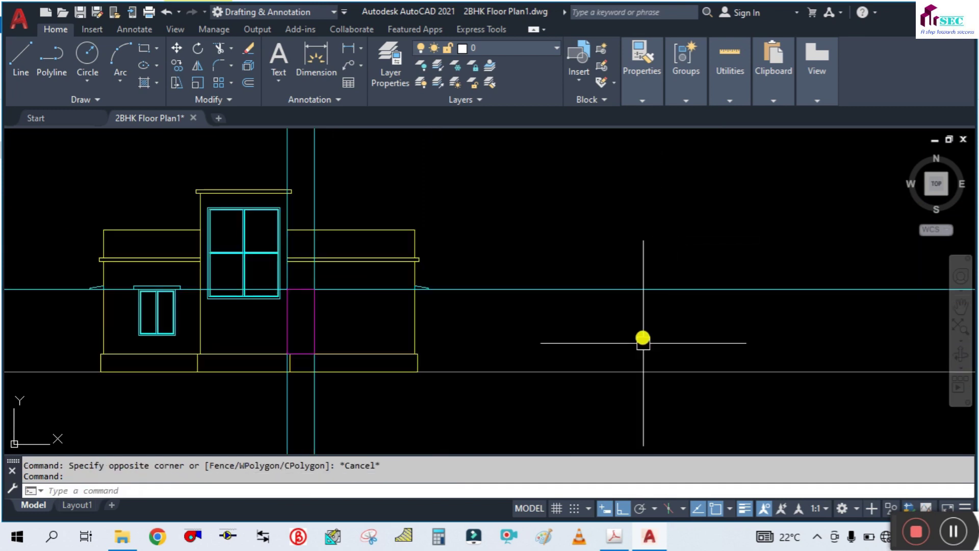
click(642, 336)
click(614, 225)
key(Delete)
Erase the cyan vertical construction lines with a window selection.
scroll(648, 320, down, 2)
click(525, 211)
click(391, 186)
key(Delete)
key(Escape)
scroll(426, 291, up, 3)
scroll(480, 305, down, 1)
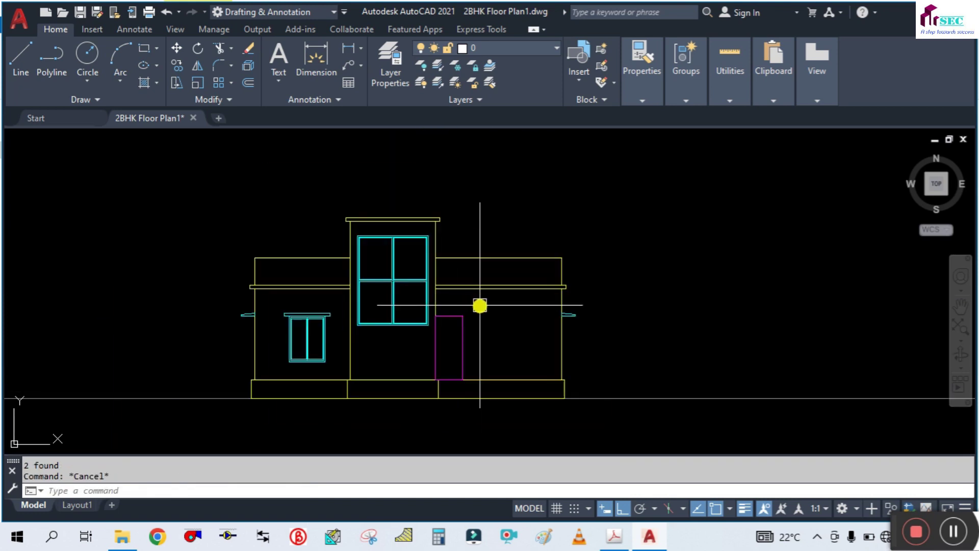
scroll(488, 317, up, 2)
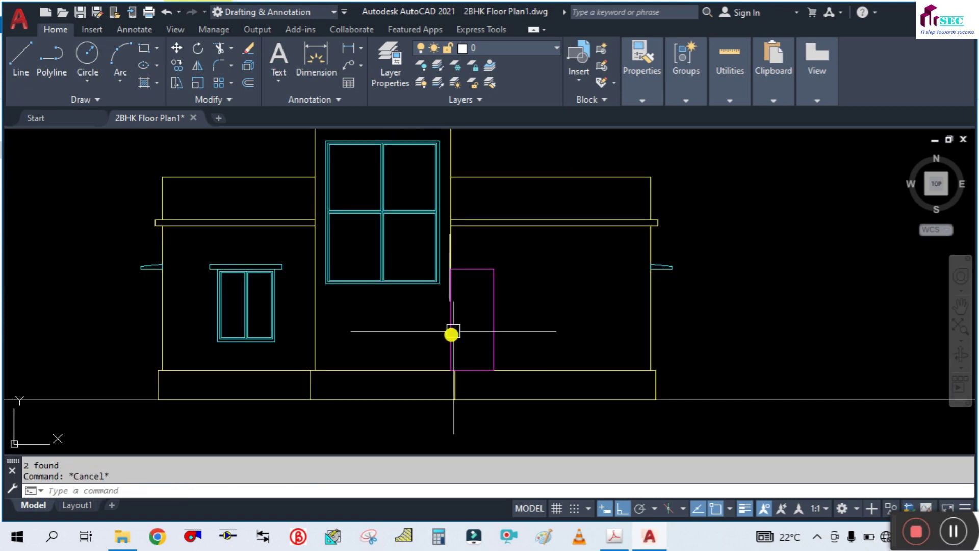
scroll(452, 333, up, 2)
middle_drag(484, 315, 497, 284)
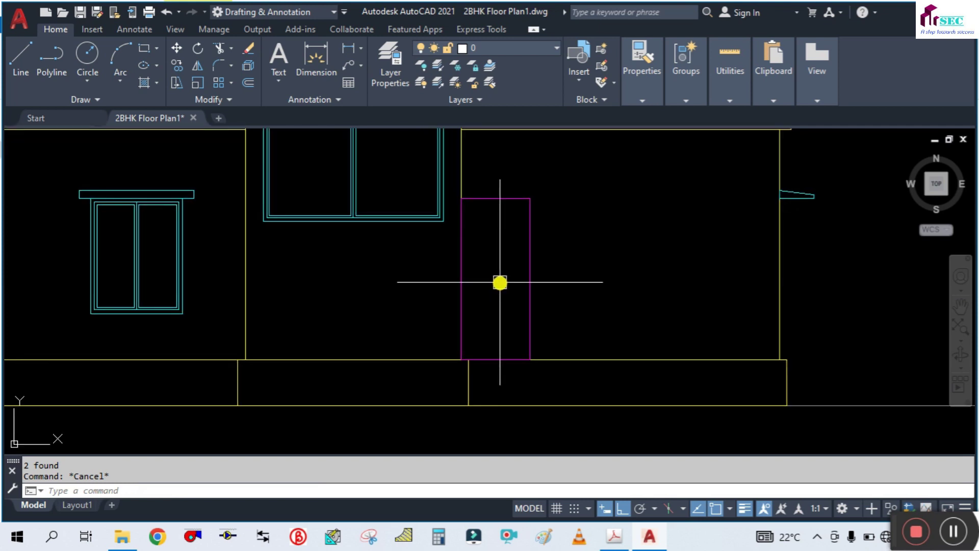
Draw the upper inner panel rectangle inside the magenta door.
text(rec)
key(Return)
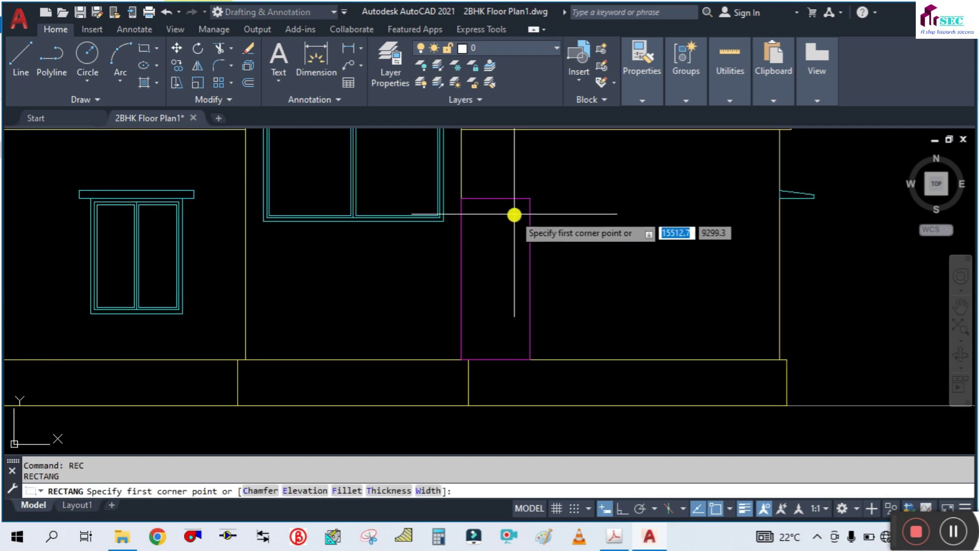
key(Escape)
scroll(480, 218, up, 2)
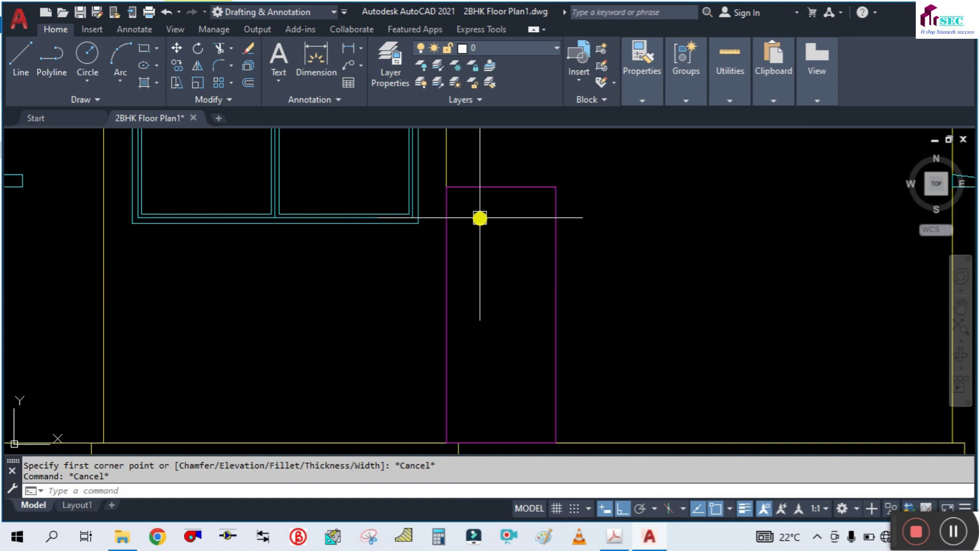
text(rec)
key(Return)
scroll(469, 202, up, 4)
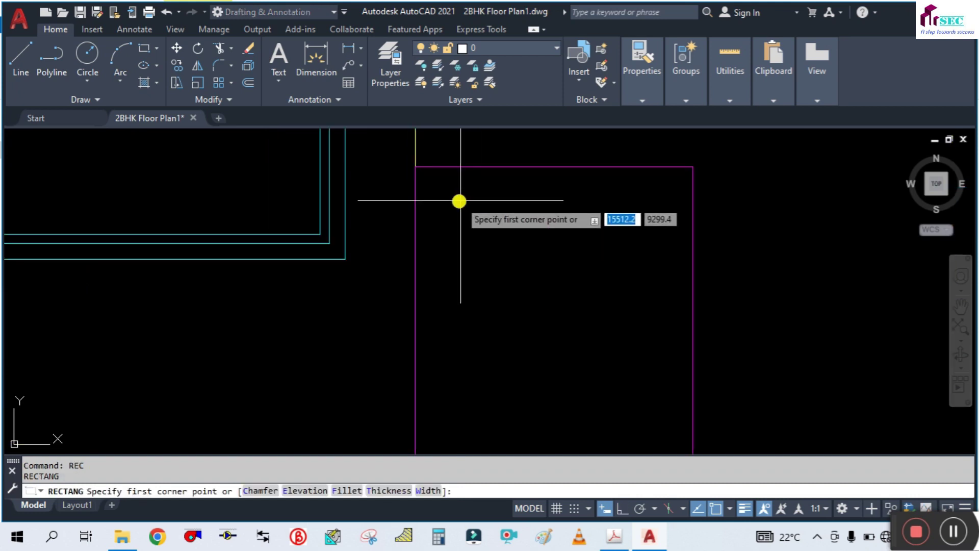
click(430, 182)
scroll(490, 230, down, 4)
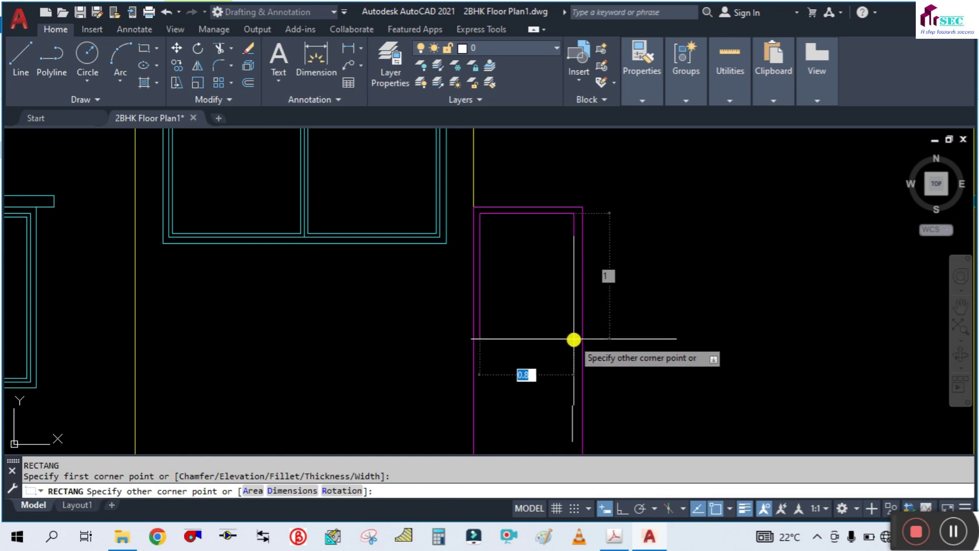
scroll(575, 326, down, 4)
scroll(569, 313, up, 2)
scroll(569, 320, up, 4)
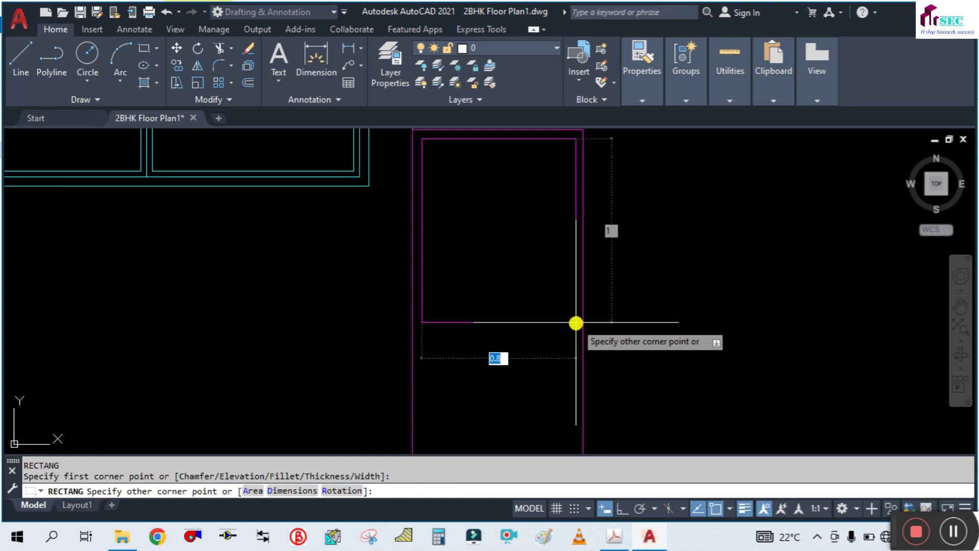
key(Escape)
Draw the lower inner panel rectangle in the door's lower half.
scroll(533, 301, down, 7)
scroll(562, 312, up, 3)
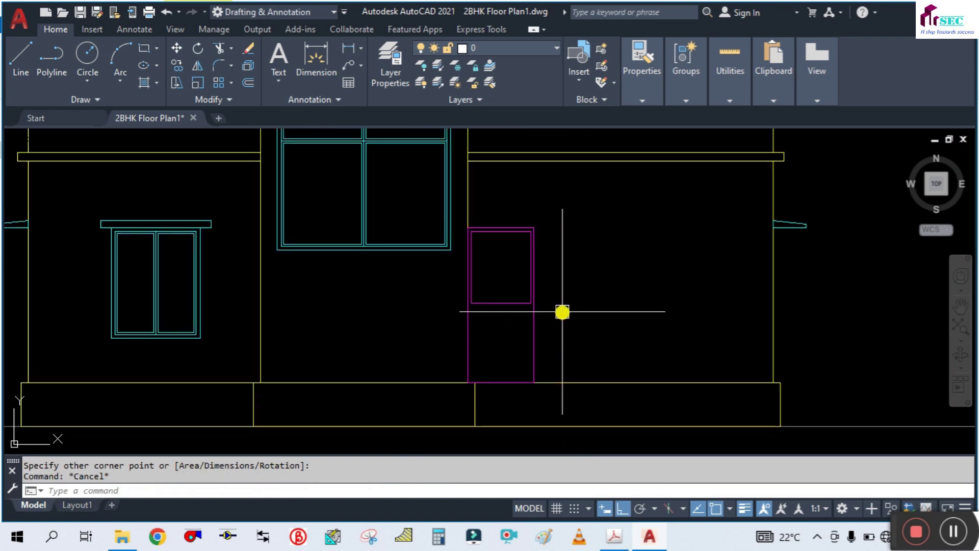
middle_drag(498, 353, 495, 324)
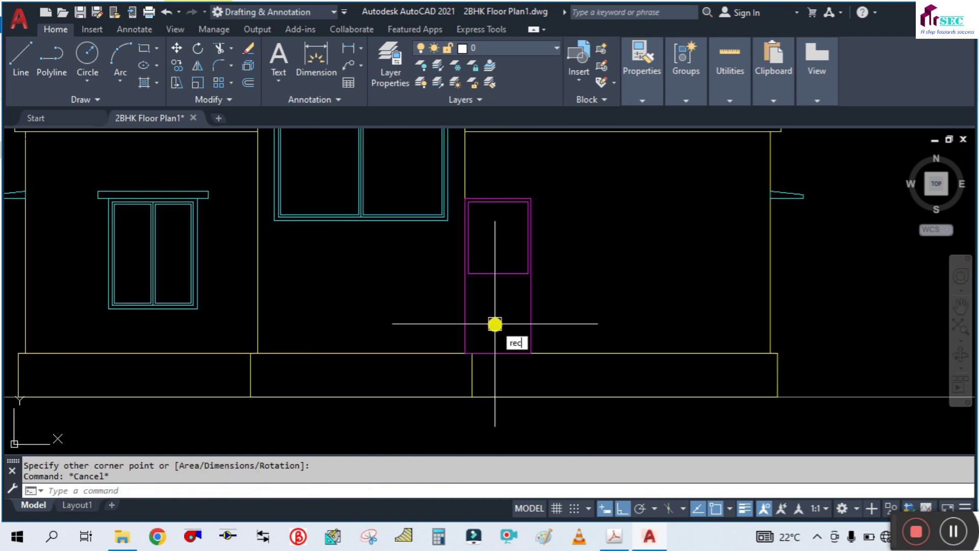
key(Return)
scroll(481, 306, up, 3)
scroll(459, 255, up, 2)
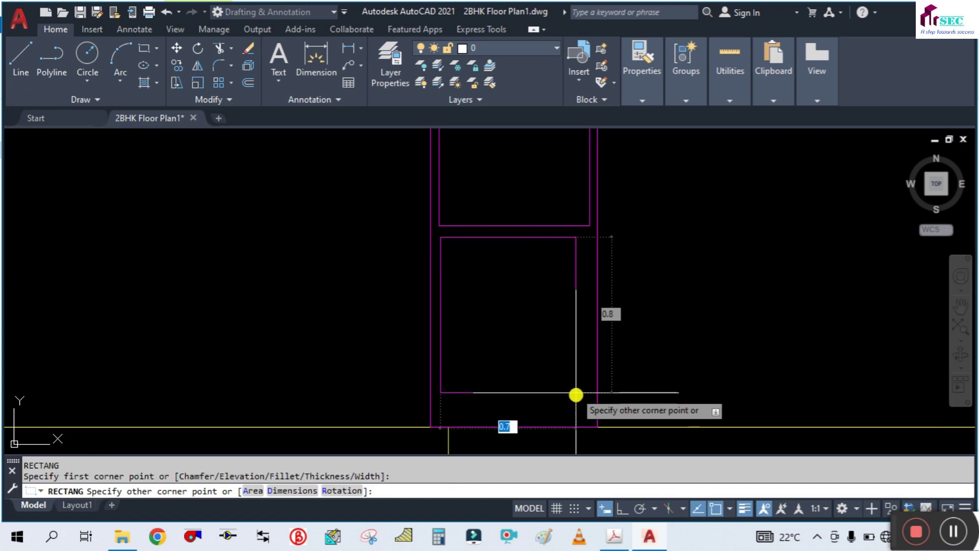
key(Escape)
scroll(480, 369, down, 5)
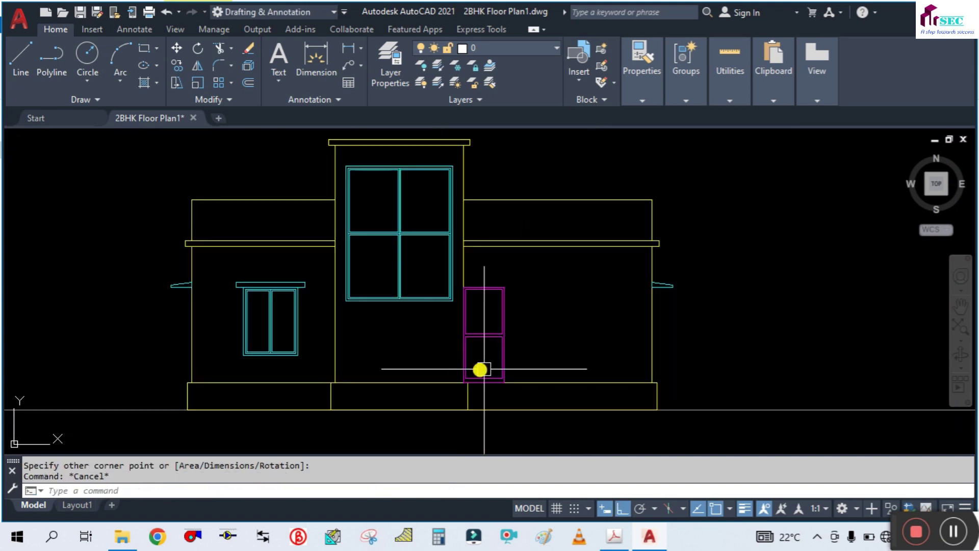
middle_drag(499, 326, 517, 305)
middle_drag(571, 368, 539, 254)
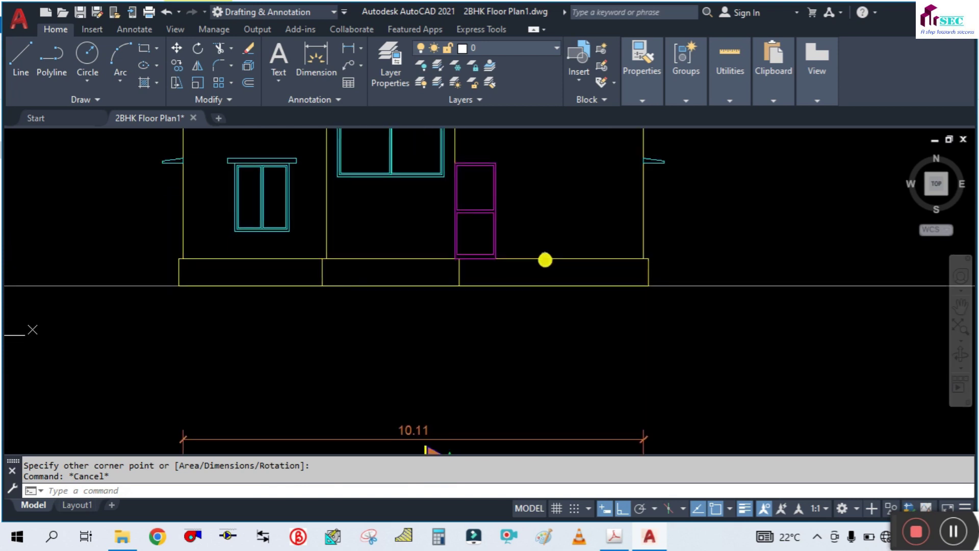
scroll(539, 254, down, 2)
middle_drag(553, 295, 534, 221)
Place four vertical XL construction lines through the veranda step edges on the plan.
scroll(558, 264, down, 2)
scroll(524, 415, up, 1)
scroll(546, 341, up, 8)
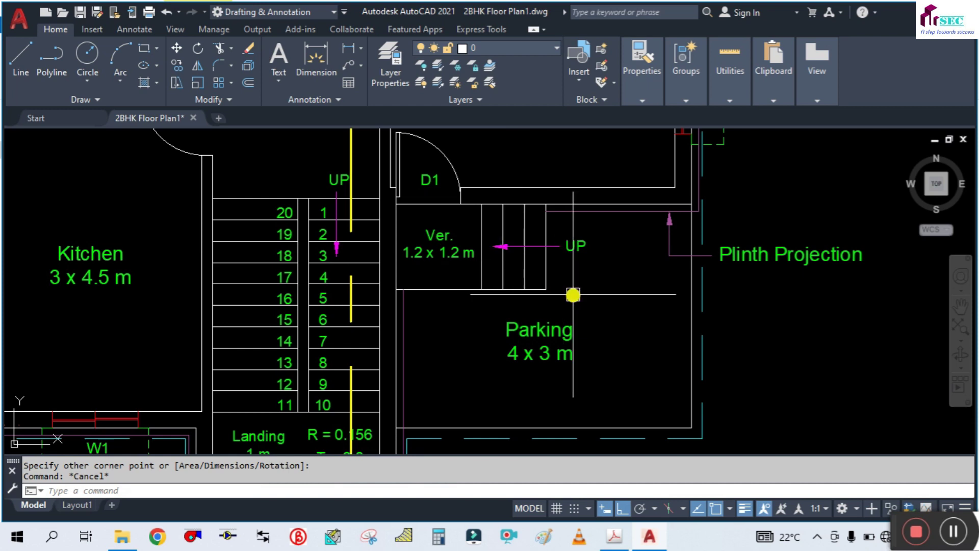
text(Xl)
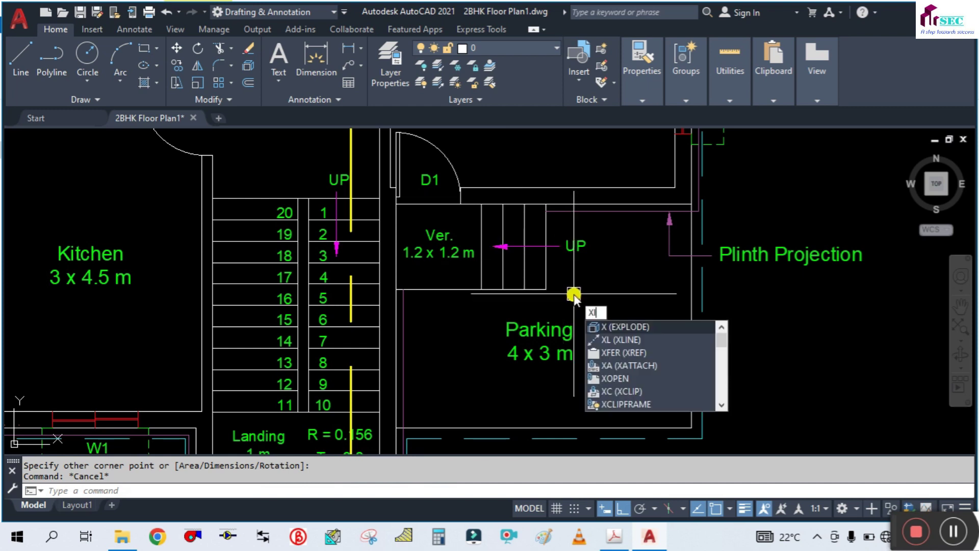
key(Return)
text(v)
key(Return)
scroll(564, 288, up, 4)
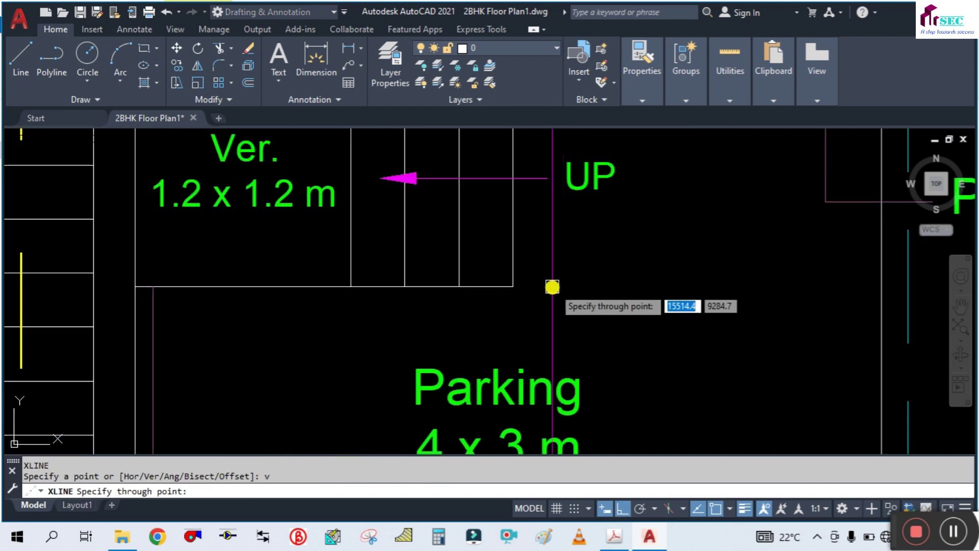
click(516, 280)
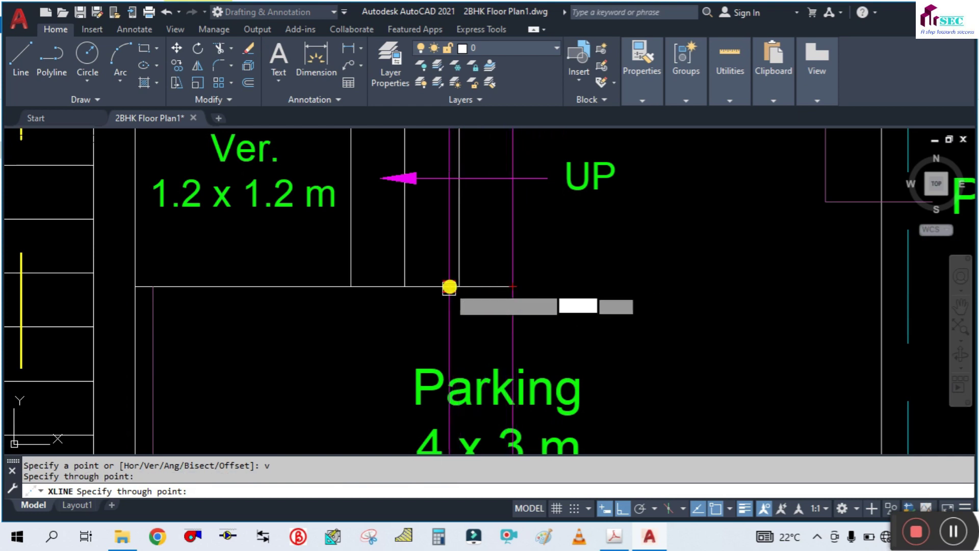
click(459, 285)
click(405, 286)
click(348, 286)
key(Escape)
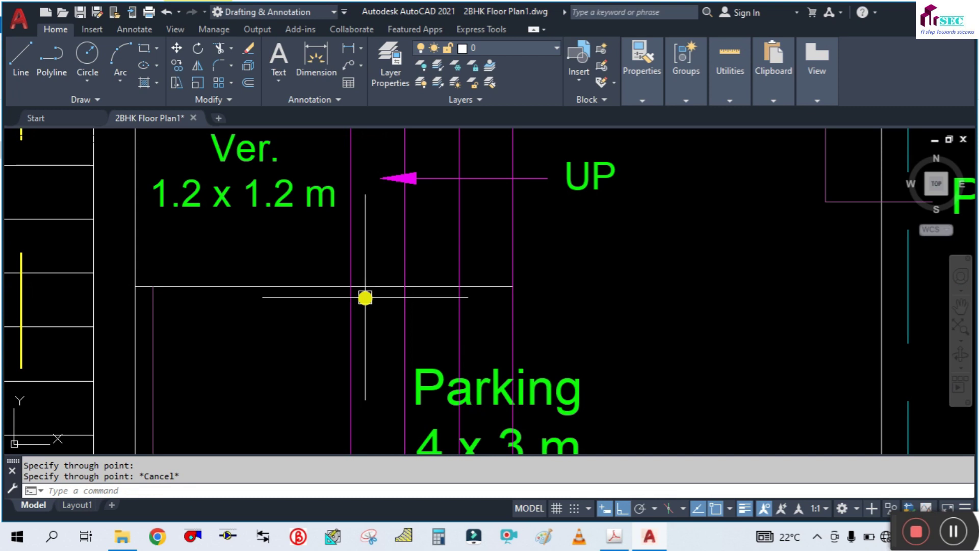
Pan and zoom to bring the whole floor plan back into view.
scroll(368, 288, down, 4)
scroll(463, 282, down, 2)
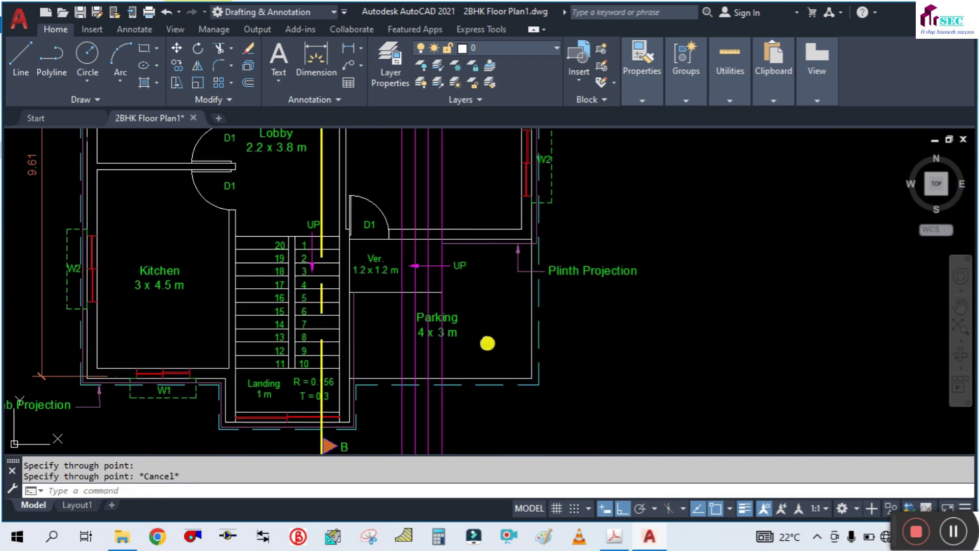
scroll(284, 380, up, 2)
scroll(349, 334, up, 2)
scroll(375, 284, up, 2)
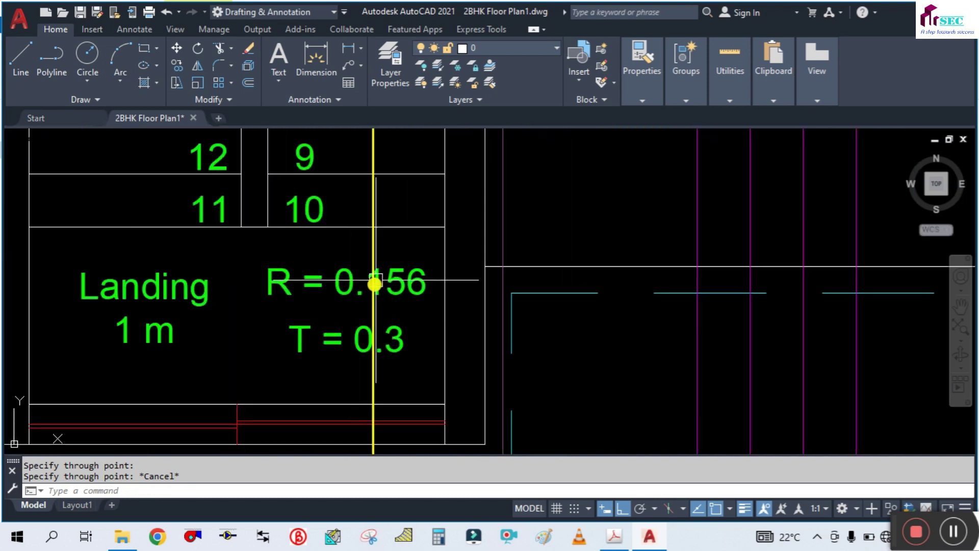
scroll(392, 323, down, 2)
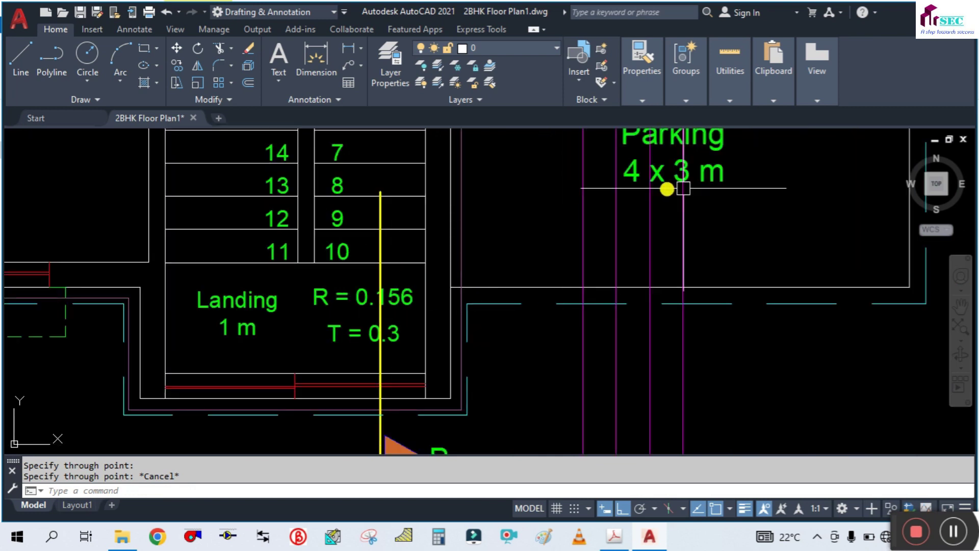
middle_drag(716, 222, 542, 328)
scroll(536, 332, down, 3)
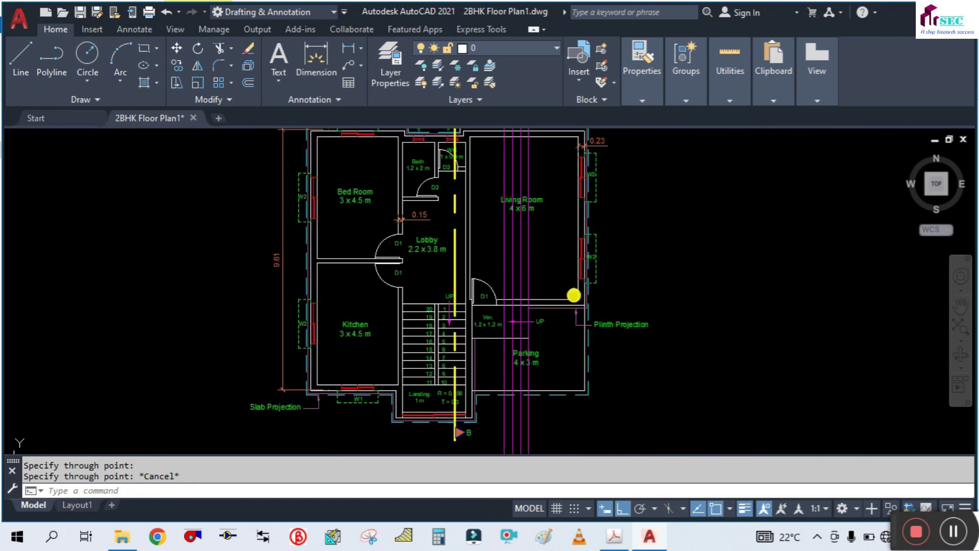
scroll(555, 204, up, 2)
scroll(559, 343, up, 2)
scroll(560, 343, up, 1)
key(Return)
Set the current drawing colour to Blue.
key(Escape)
key(Escape)
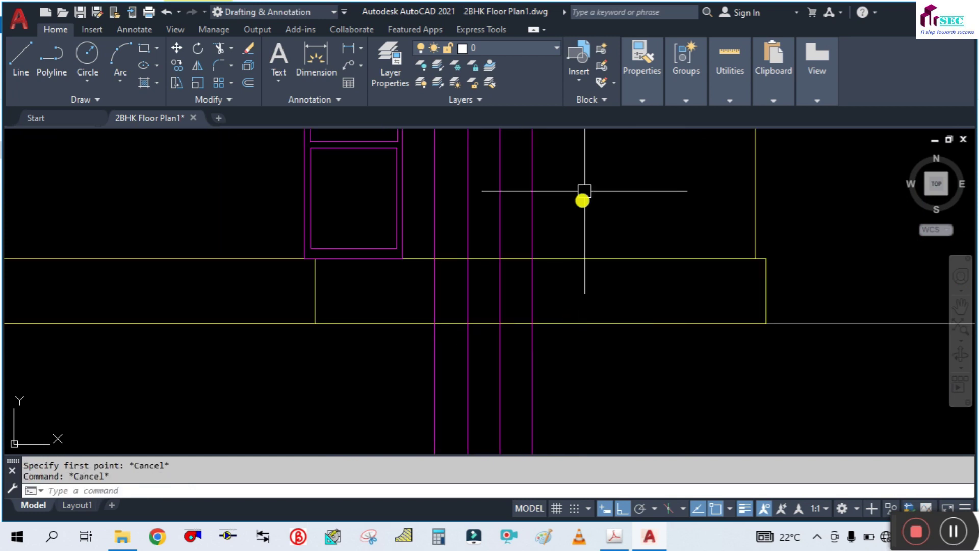
click(639, 94)
click(698, 117)
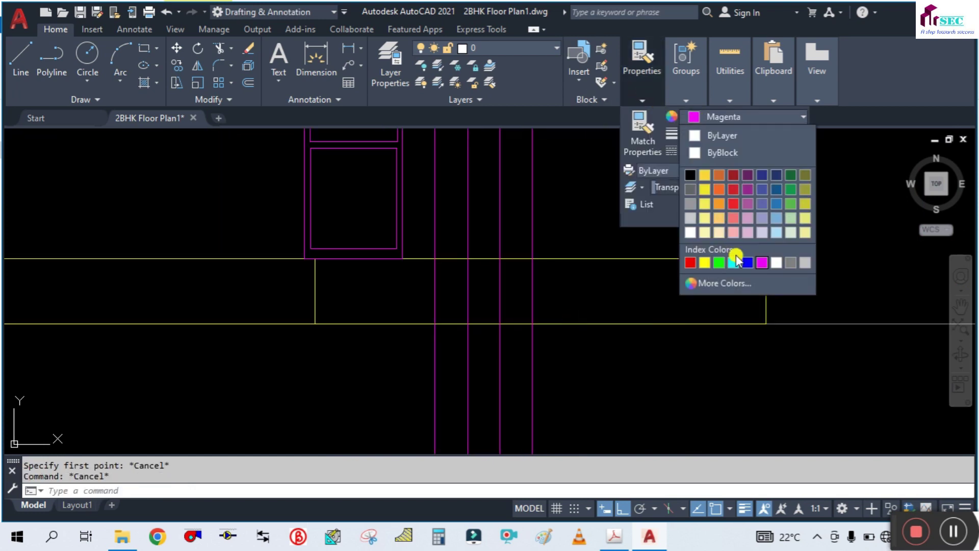
click(753, 263)
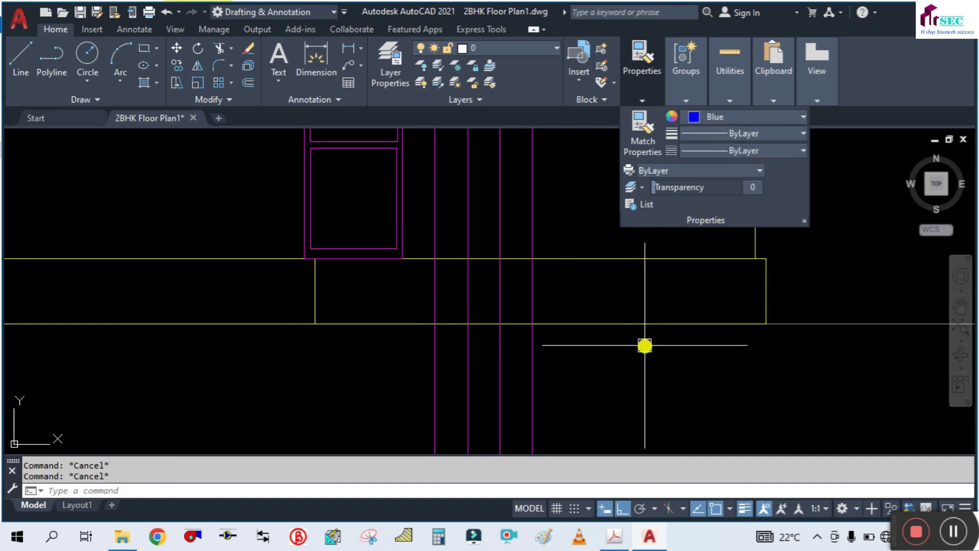
Draw one step beside the door: a 0.15 riser and a 0.3 tread.
text(L)
key(Return)
scroll(533, 319, up, 2)
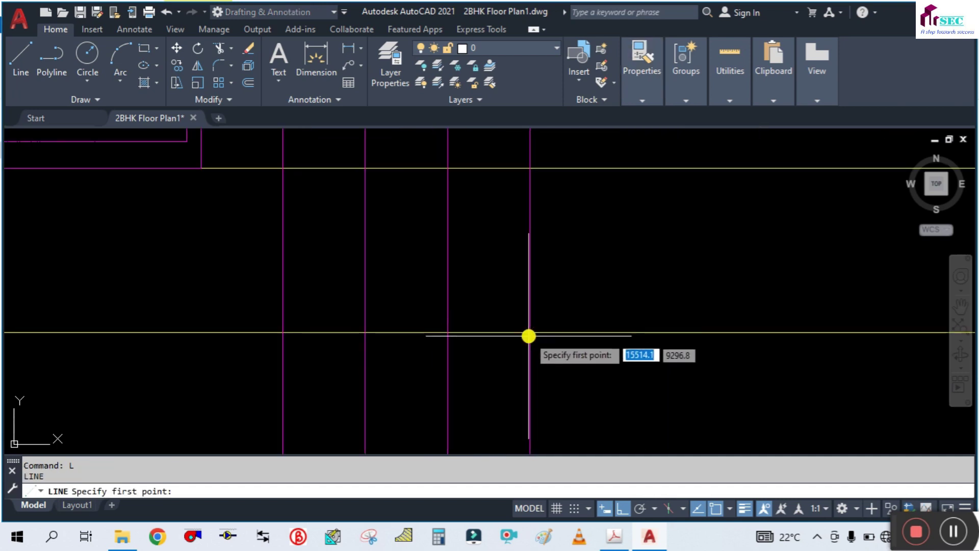
click(530, 332)
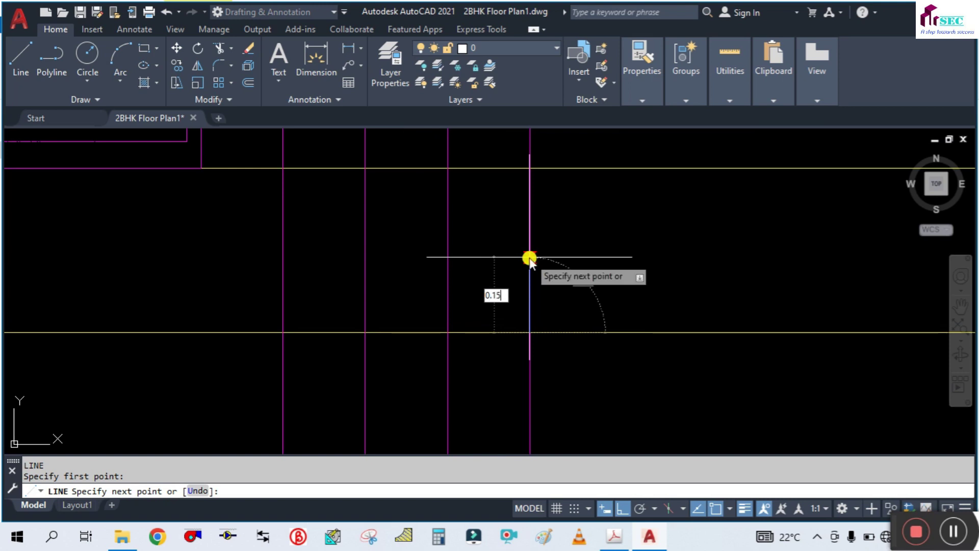
text(0.15)
key(Return)
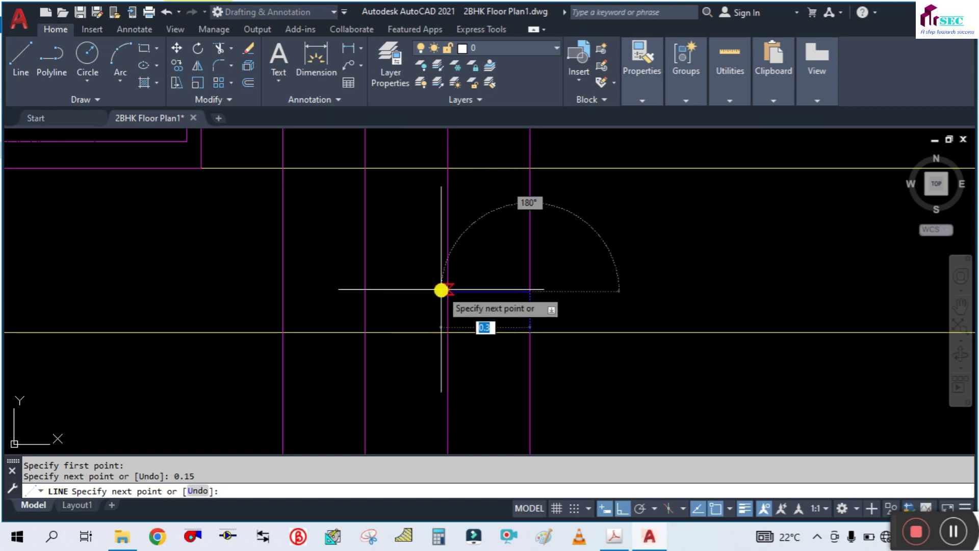
click(448, 291)
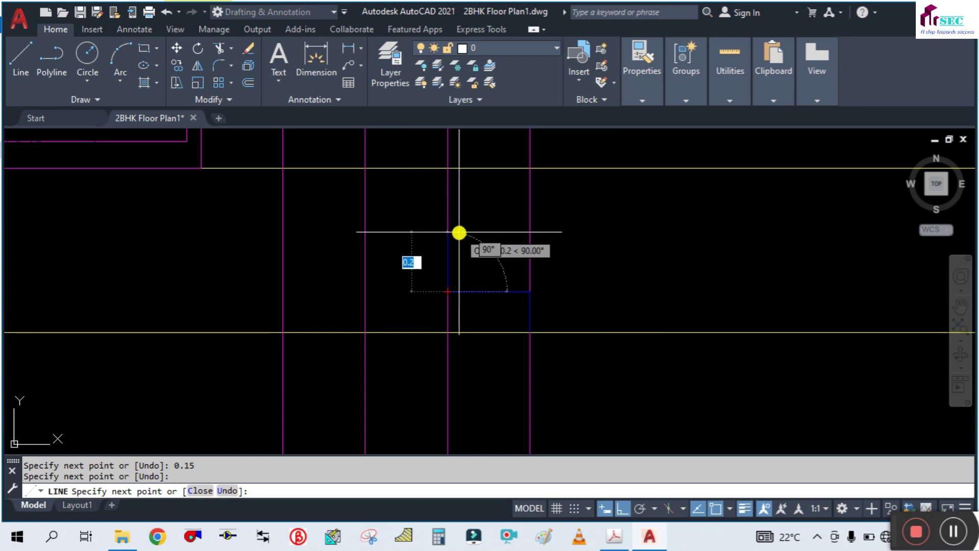
key(Escape)
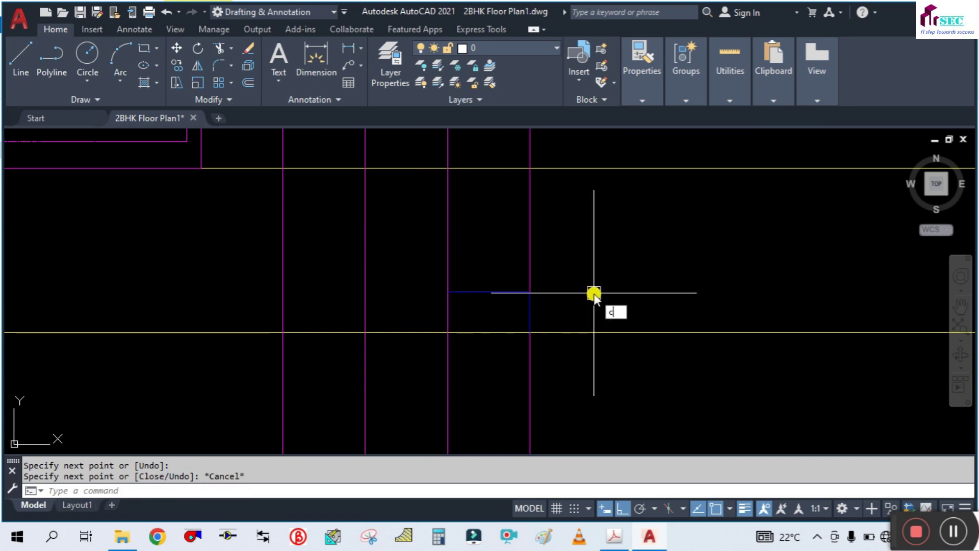
Copy the step twice diagonally up-left to form the flight of stairs.
text(o)
key(Return)
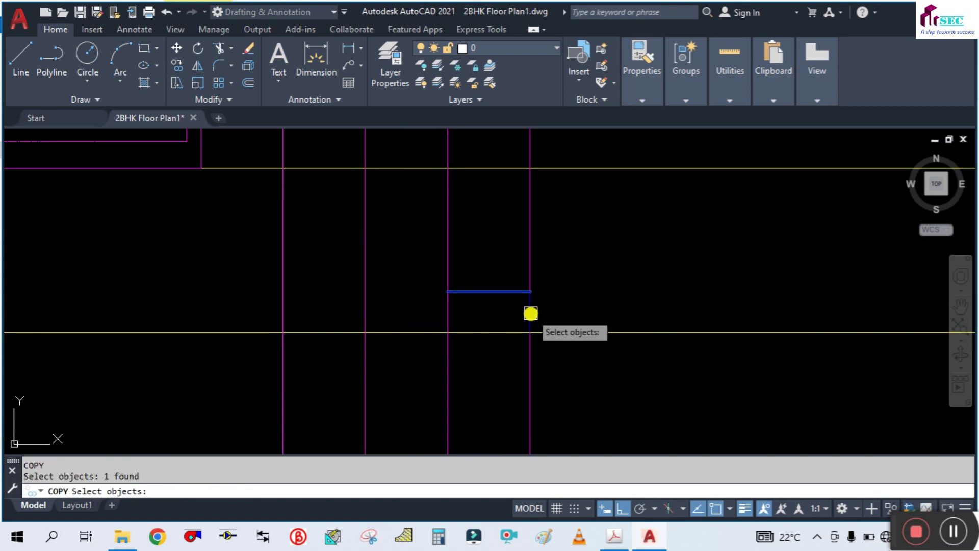
key(Return)
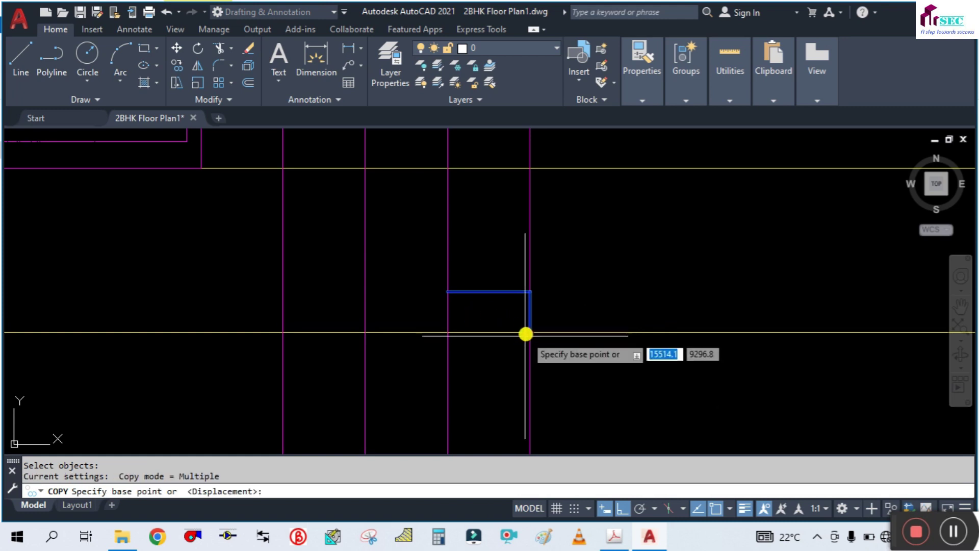
click(525, 332)
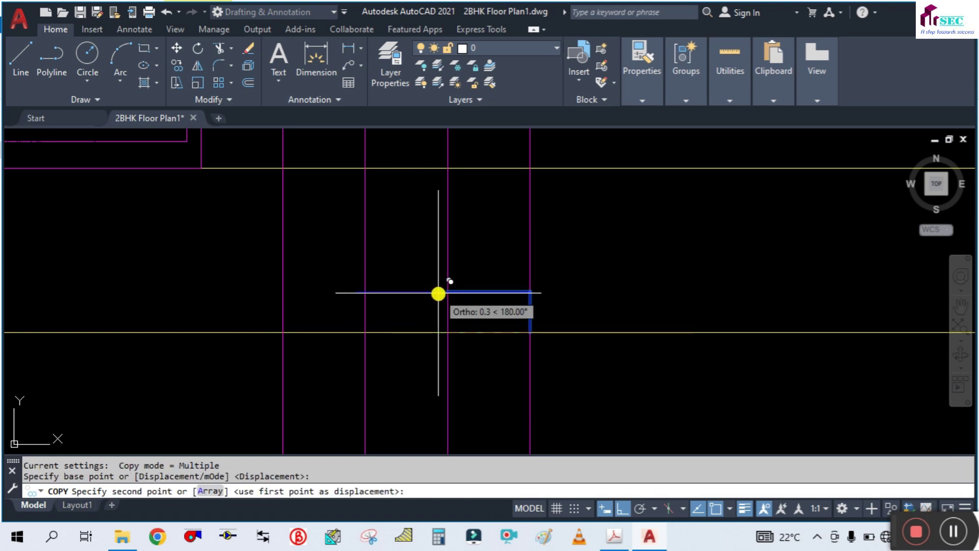
click(385, 288)
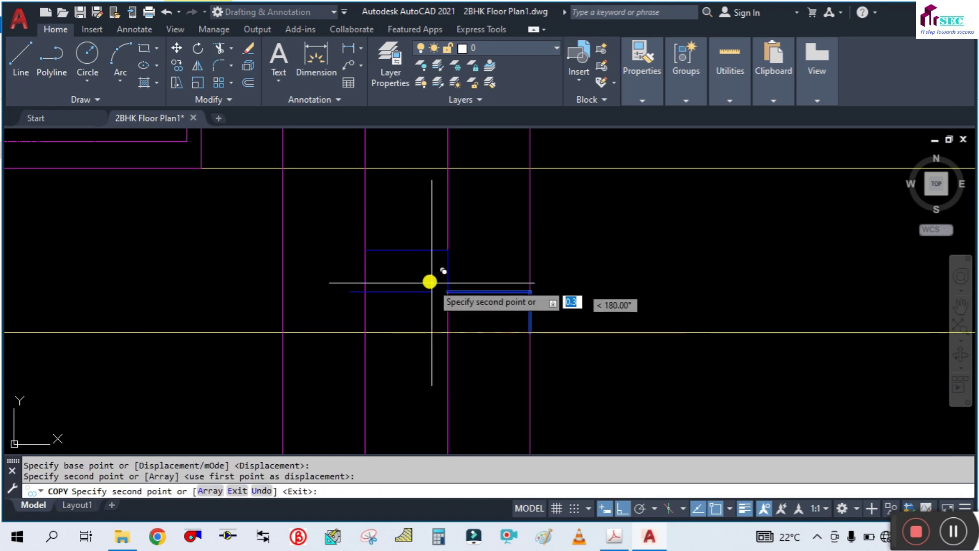
click(366, 248)
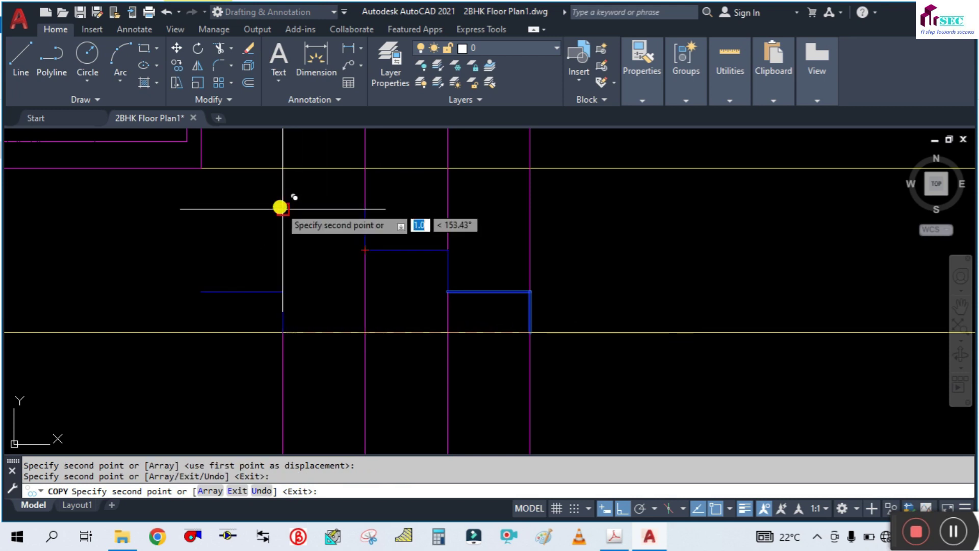
key(Escape)
Erase the four leftover magenta guide lines.
scroll(280, 207, down, 2)
scroll(425, 253, down, 1)
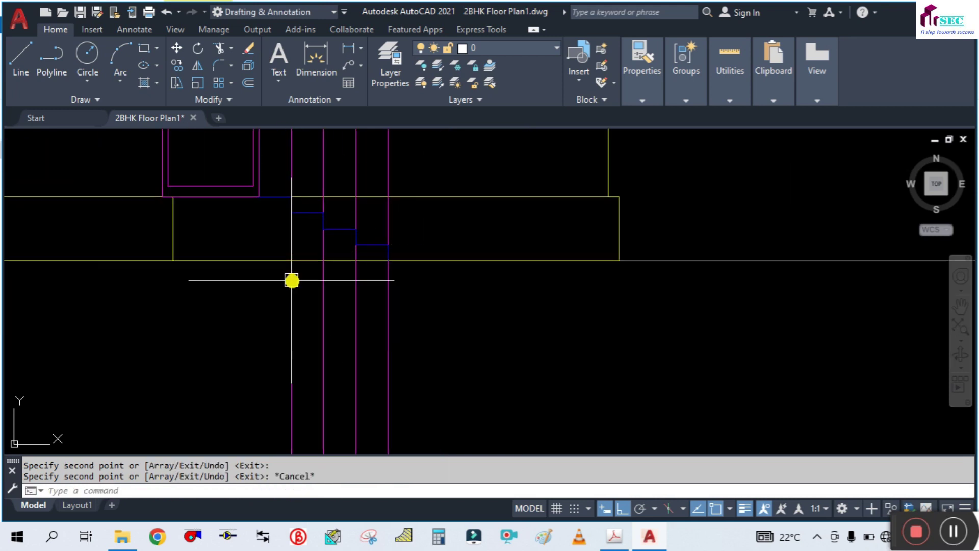
middle_drag(291, 280, 338, 295)
scroll(295, 245, up, 2)
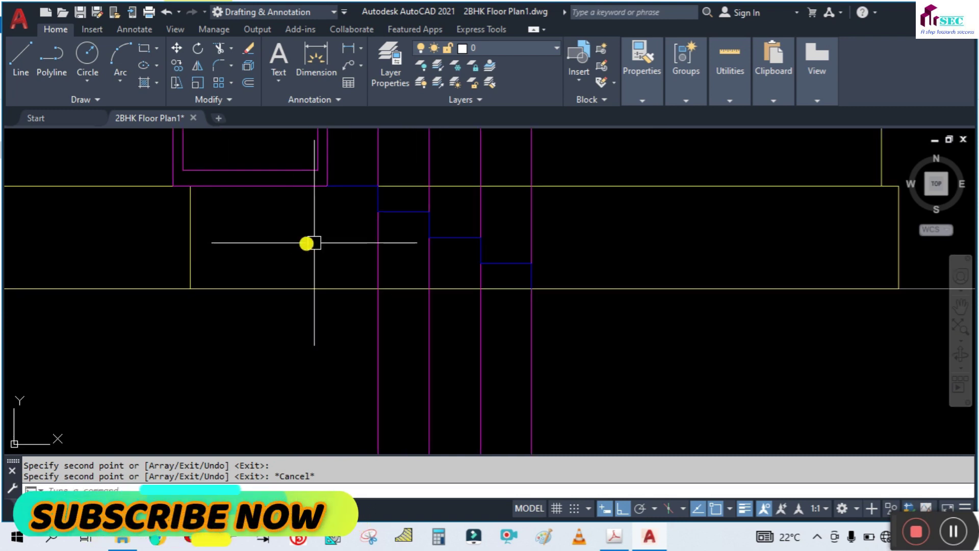
scroll(400, 256, down, 2)
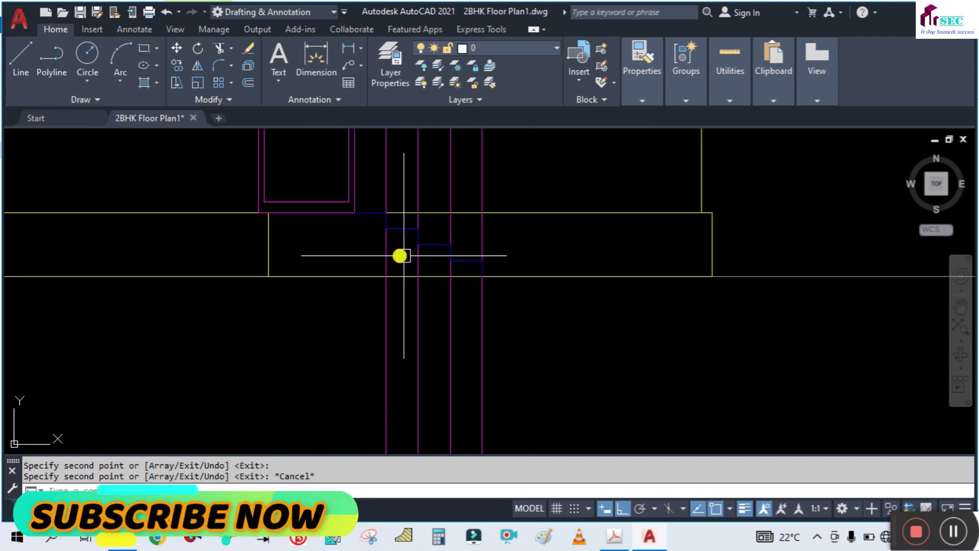
click(525, 369)
key(Return)
Pan and zoom around the elevation to inspect the finished stairs.
scroll(408, 352, down, 2)
scroll(429, 342, up, 1)
scroll(459, 336, up, 1)
scroll(470, 340, down, 1)
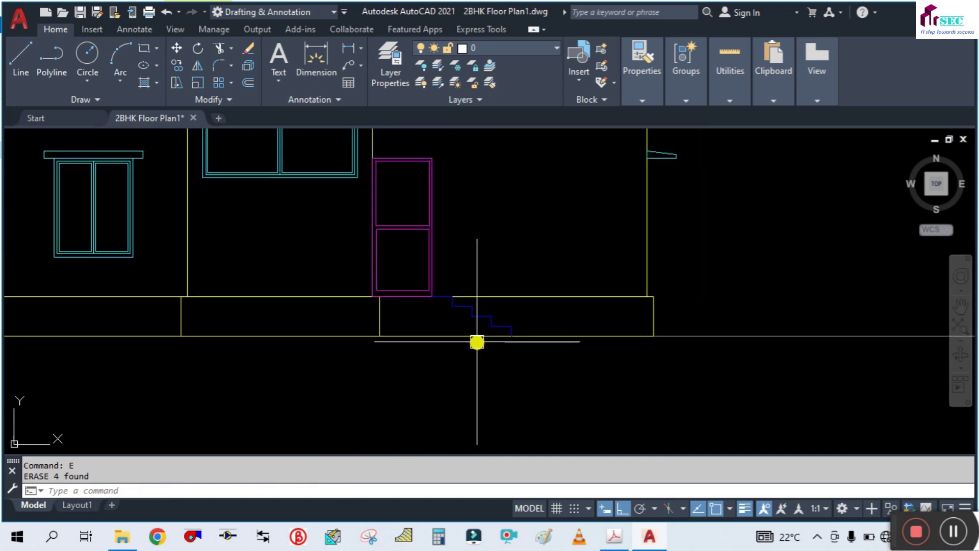
scroll(505, 338, down, 1)
middle_drag(584, 353, 574, 328)
scroll(578, 329, down, 2)
scroll(579, 329, up, 2)
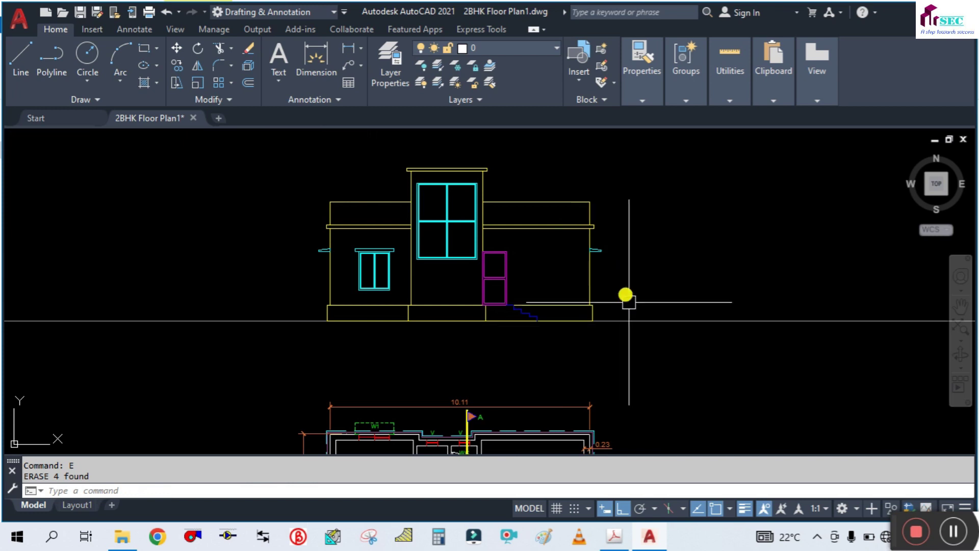
scroll(586, 267, up, 2)
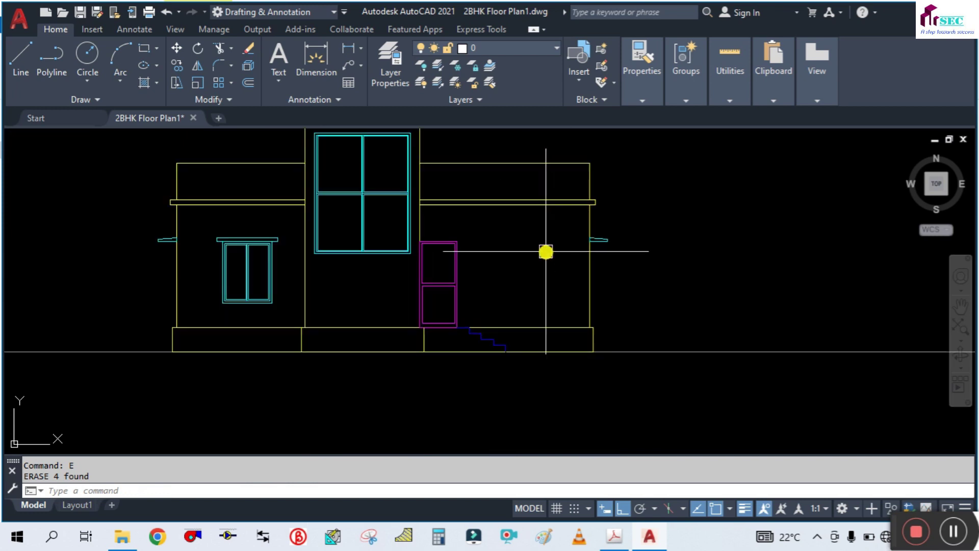
middle_drag(507, 229, 530, 255)
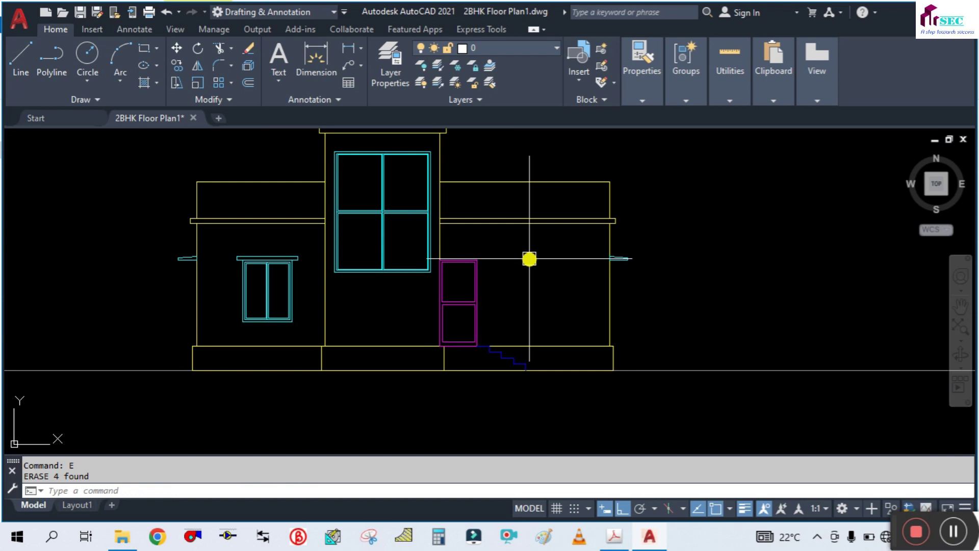
scroll(530, 259, down, 2)
middle_drag(550, 289, 509, 270)
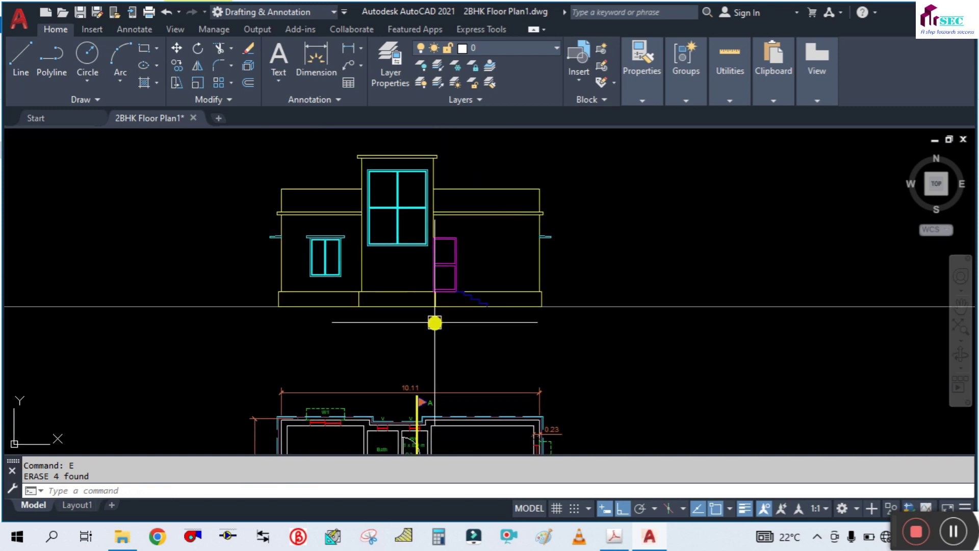
scroll(435, 323, up, 2)
middle_drag(404, 332, 435, 334)
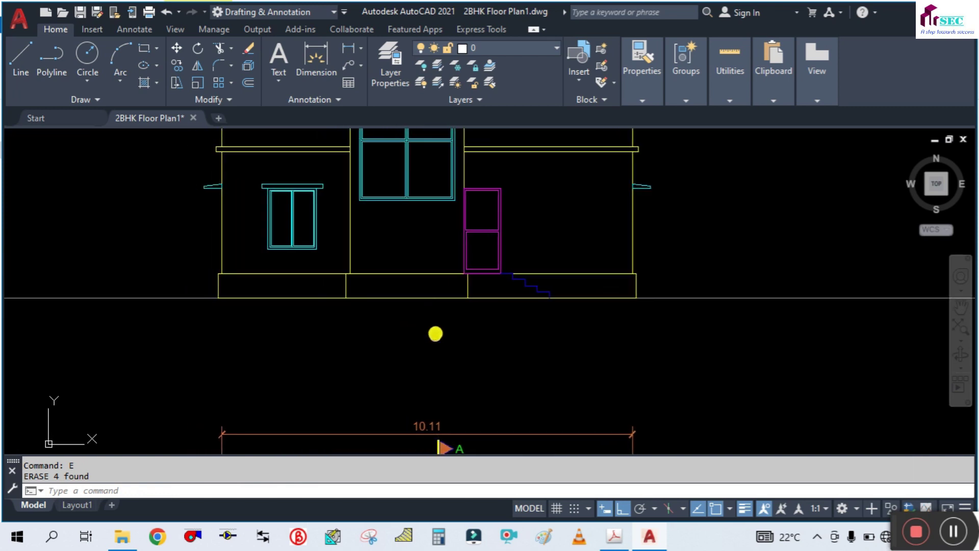
click(616, 535)
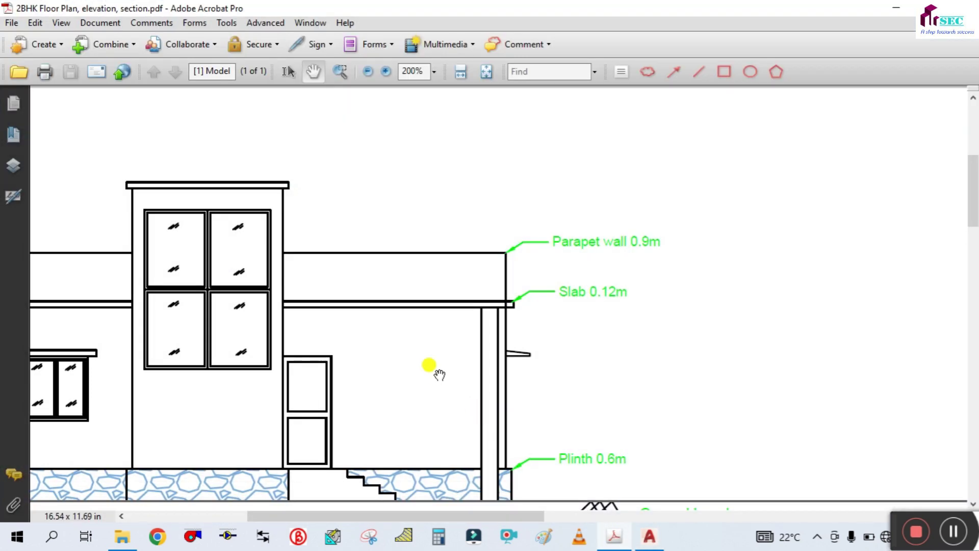
drag(367, 395, 585, 253)
ctrl+scroll(575, 245, down, 1)
ctrl+scroll(463, 248, up, 1)
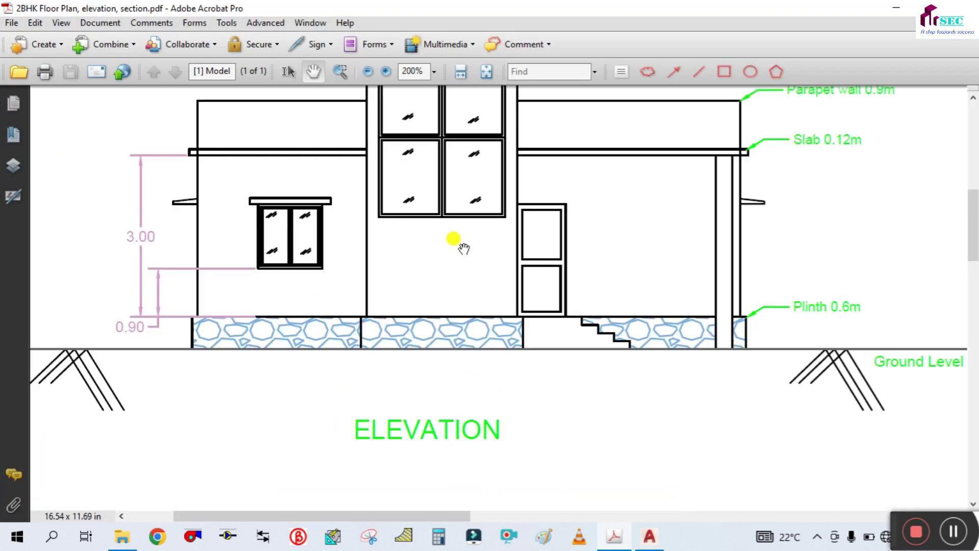
drag(581, 251, 567, 324)
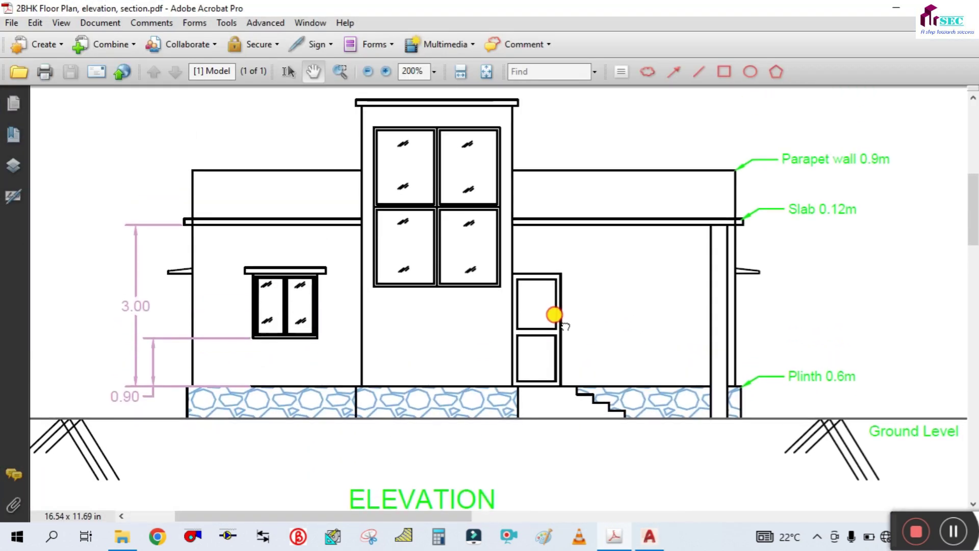
ctrl+scroll(586, 331, down, 1)
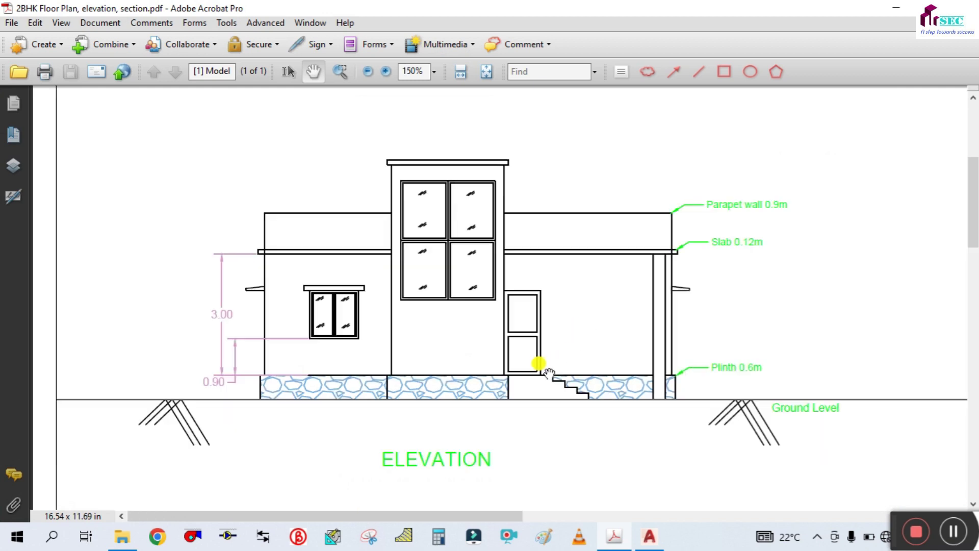
ctrl+scroll(392, 417, up, 1)
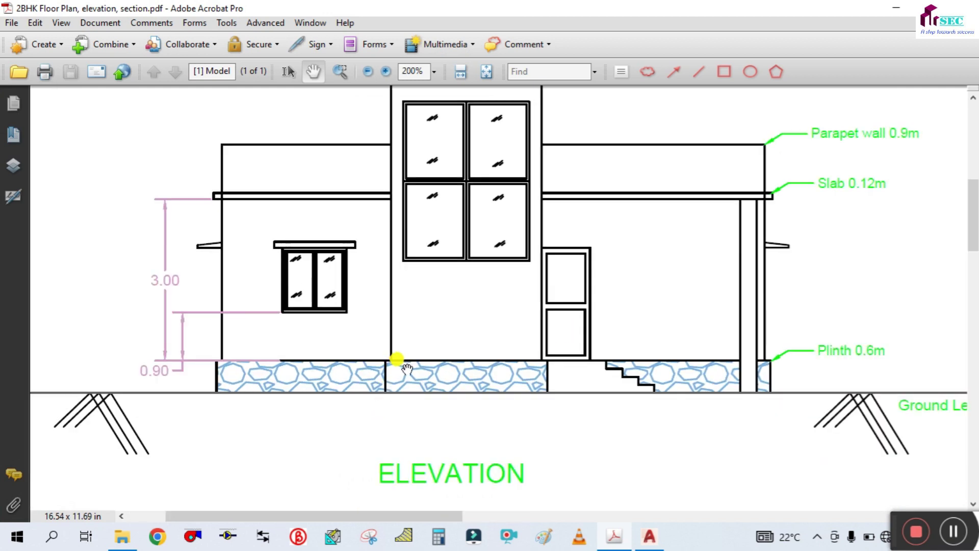
ctrl+scroll(407, 368, down, 1)
ctrl+scroll(411, 370, up, 1)
click(649, 535)
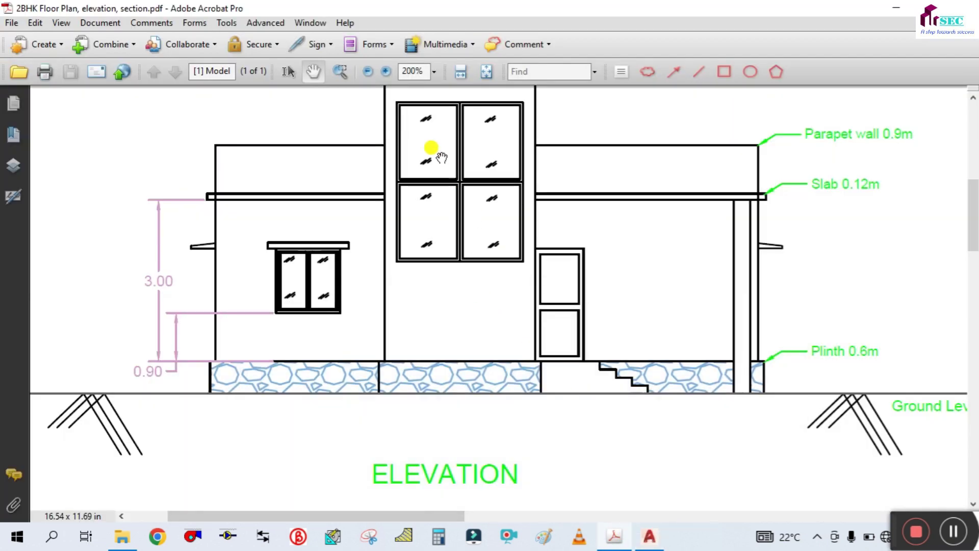
ctrl+scroll(434, 138, up, 2)
ctrl+scroll(507, 236, down, 1)
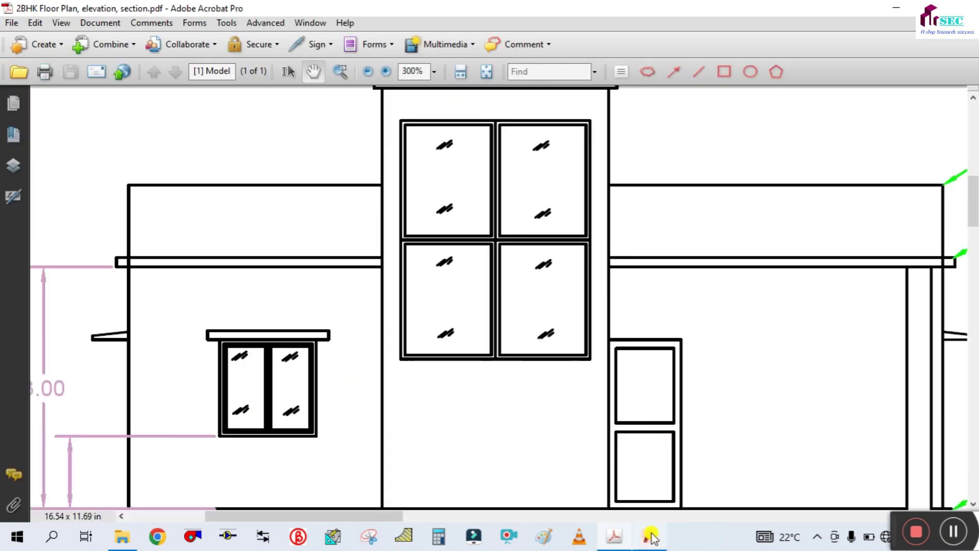
click(650, 537)
scroll(273, 203, up, 3)
scroll(278, 283, up, 1)
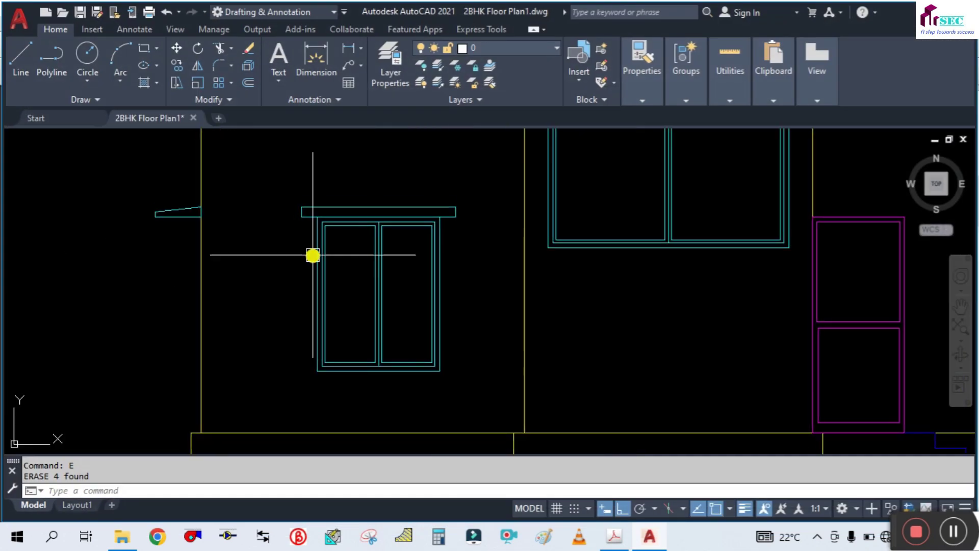
Draw the first diagonal glass line in the left pane of the small window.
click(642, 92)
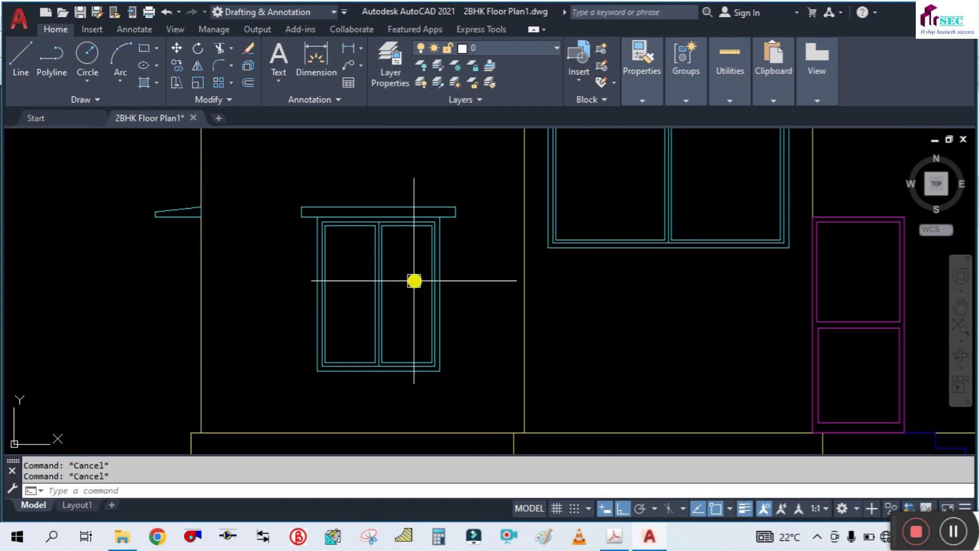
click(388, 273)
key(Escape)
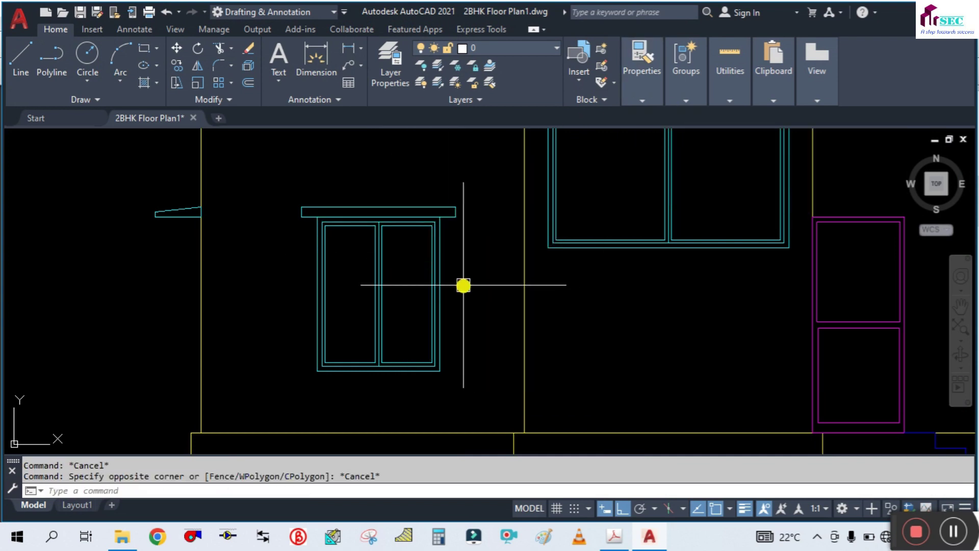
text(l)
key(Return)
scroll(339, 247, up, 1)
scroll(338, 247, up, 2)
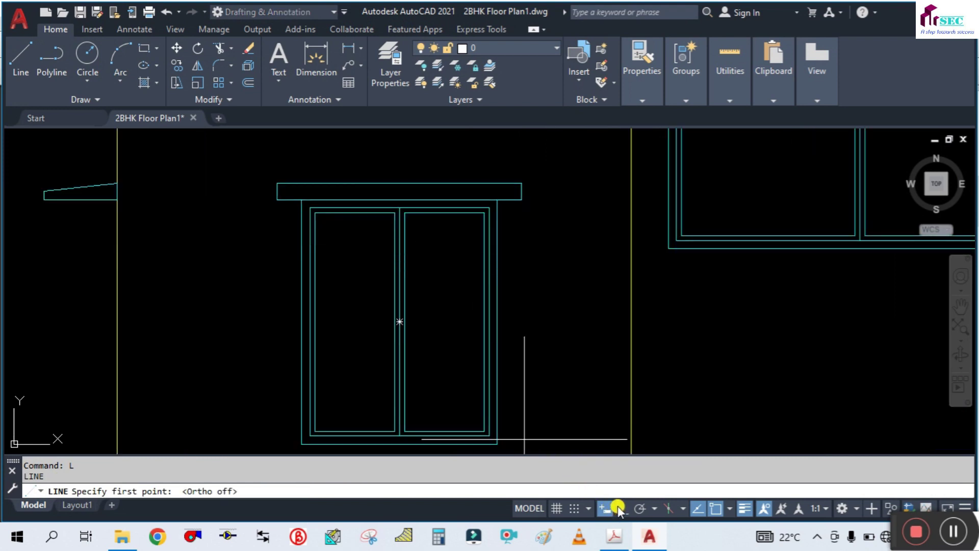
scroll(332, 244, up, 2)
click(332, 255)
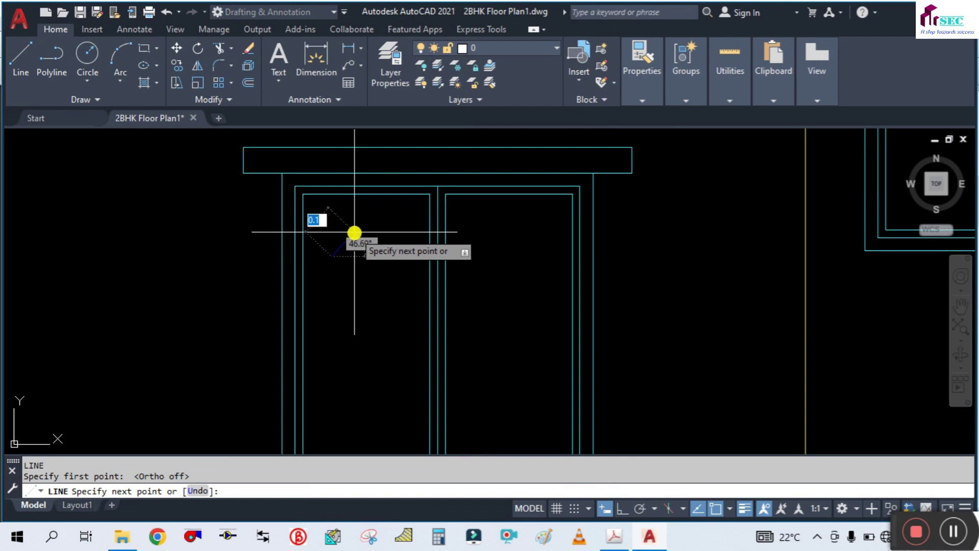
click(364, 226)
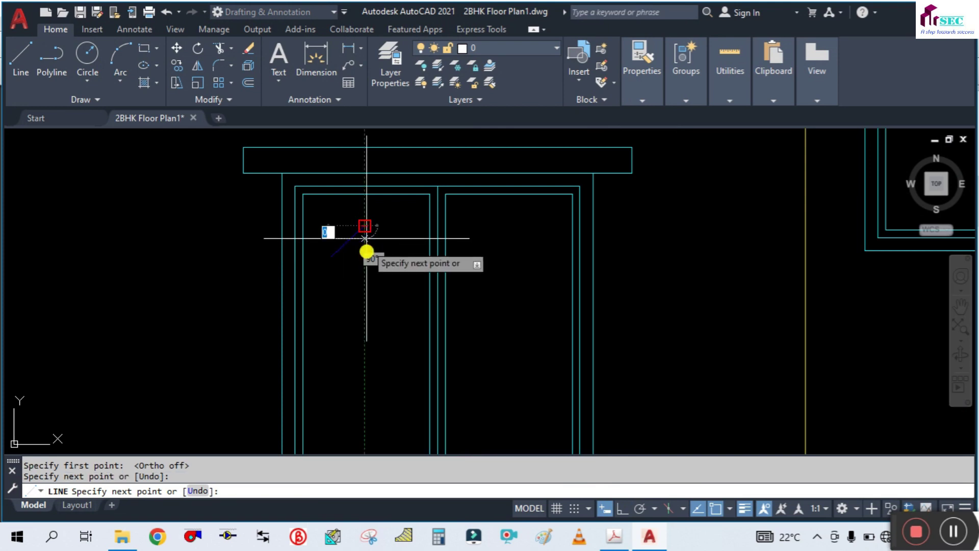
key(Return)
key(Return)
Draw the second and third parallel diagonal glass lines beside the first.
click(356, 252)
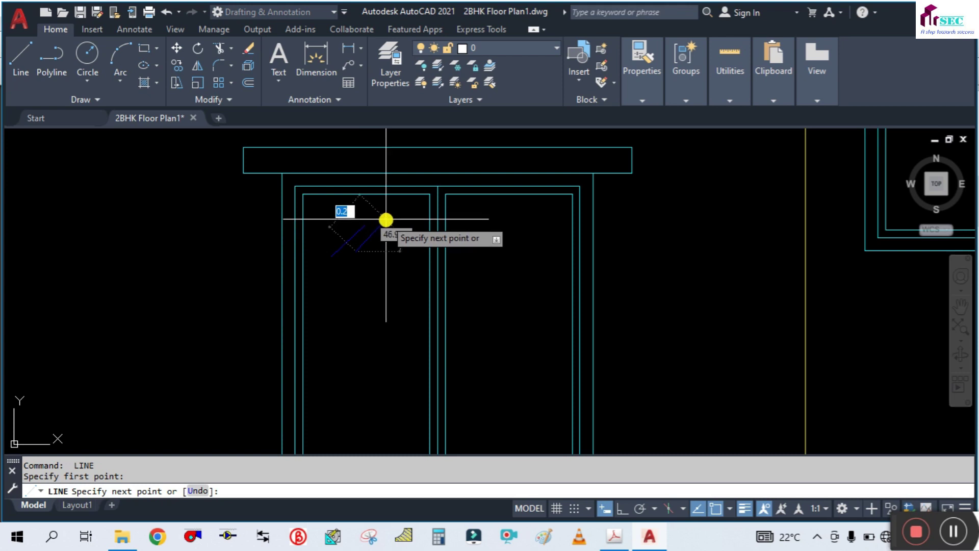
click(387, 219)
key(Return)
key(Return)
click(378, 248)
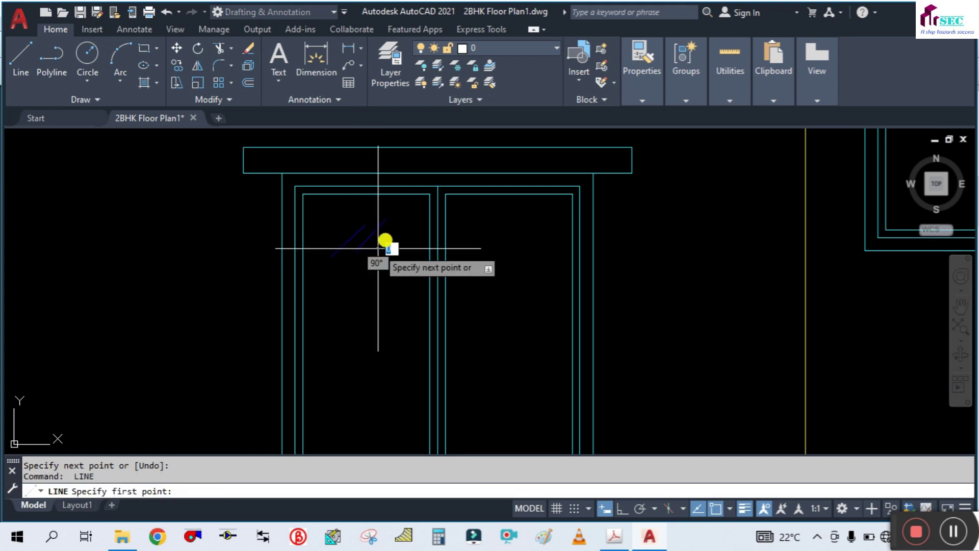
click(410, 212)
key(Return)
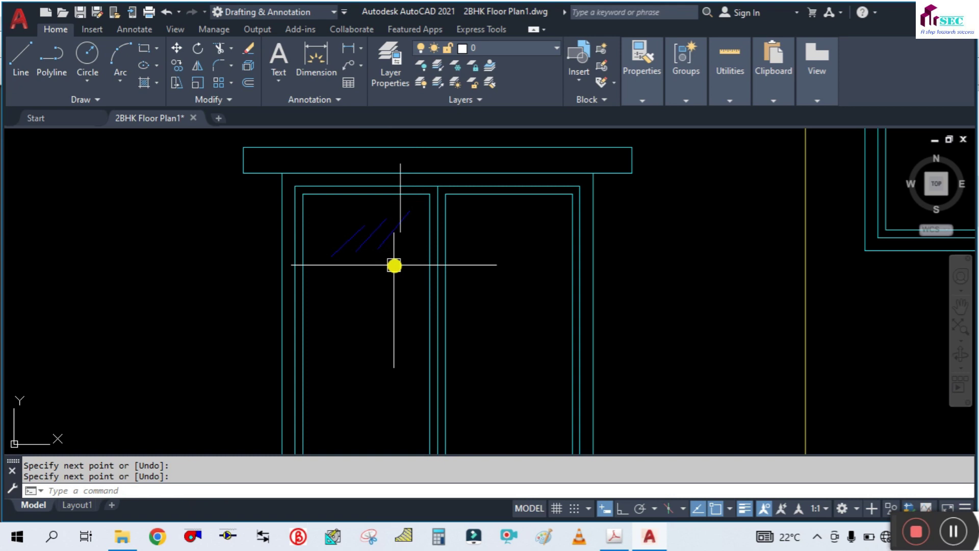
Crossing-select the three diagonal glass lines and combine them into one group.
click(394, 265)
click(345, 221)
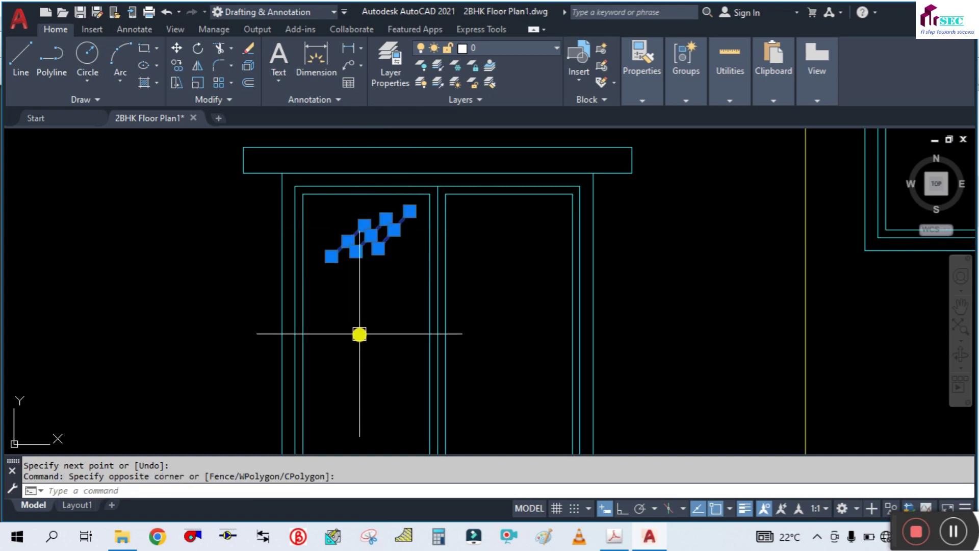
text(G)
key(Return)
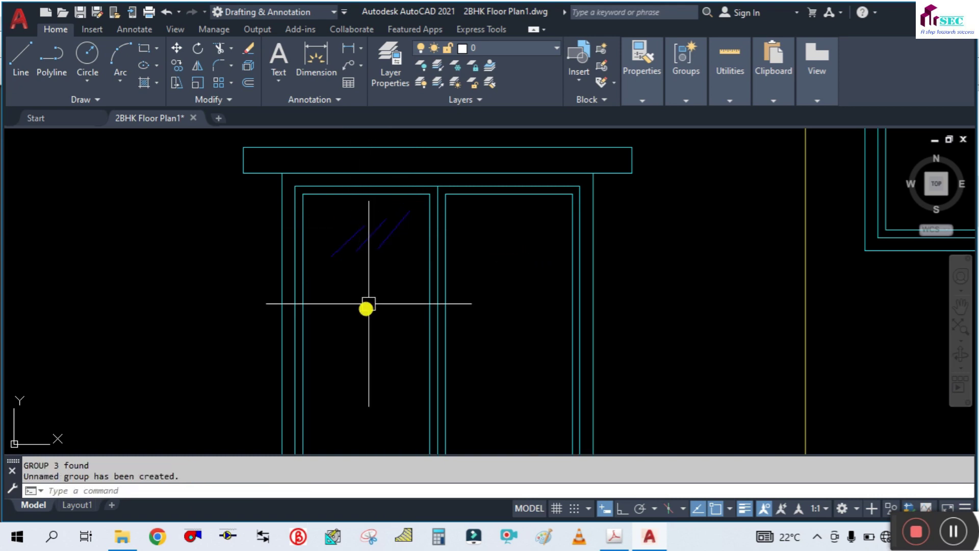
text(co)
key(Return)
Copy the grouped glass lines lower down into the left pane.
click(372, 237)
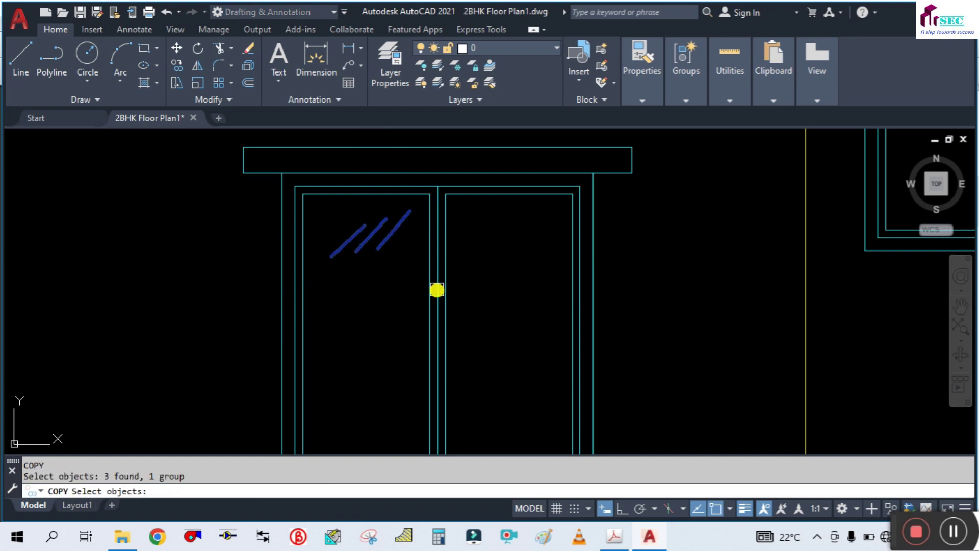
scroll(508, 224, down, 2)
key(Return)
click(602, 222)
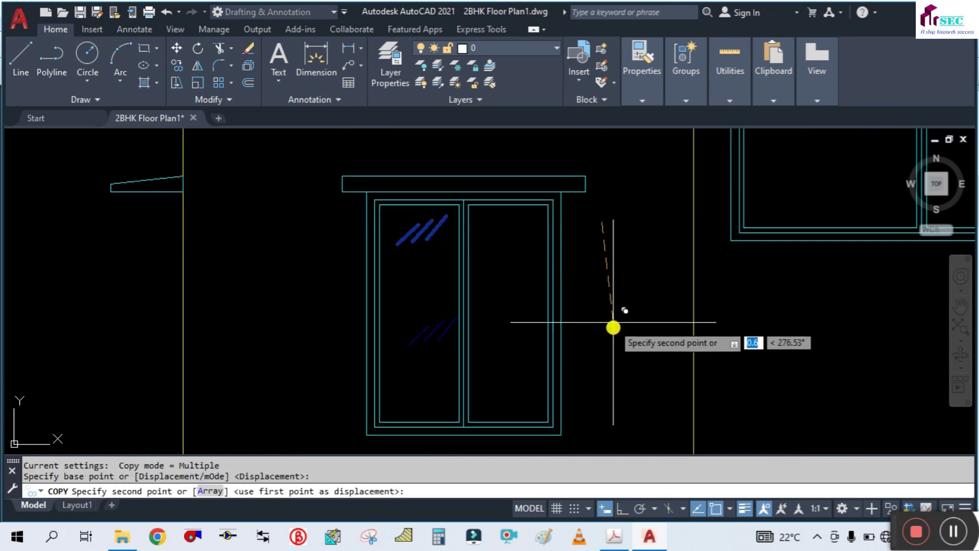
click(598, 357)
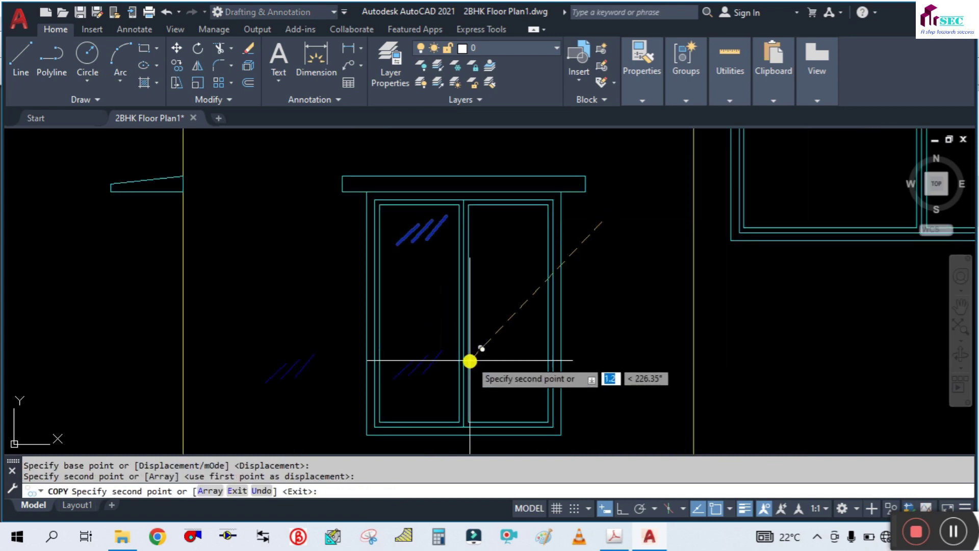
key(Return)
Copy both glass-line groups into the right pane and two upper window panes.
key(Return)
click(428, 371)
click(406, 241)
key(Return)
click(416, 314)
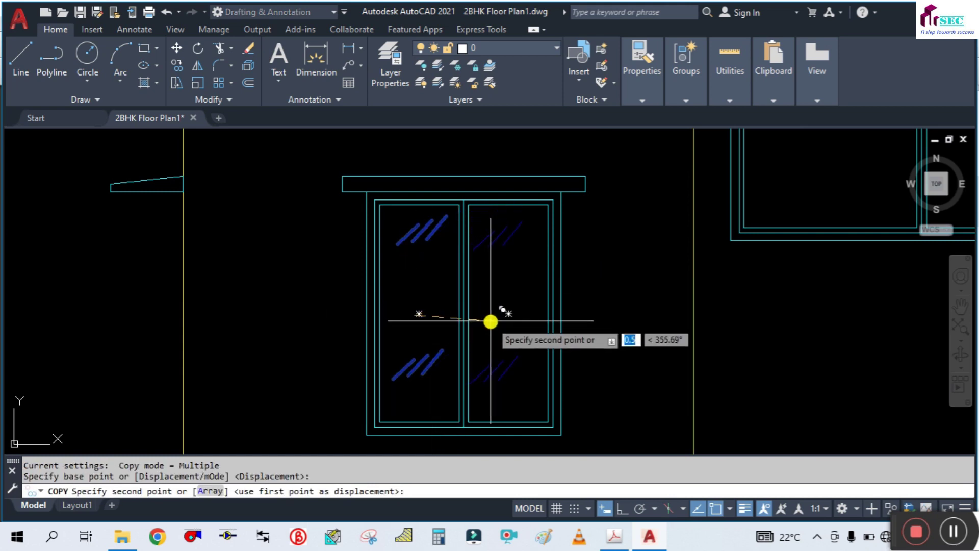
click(491, 316)
scroll(386, 323, down, 1)
scroll(386, 324, down, 2)
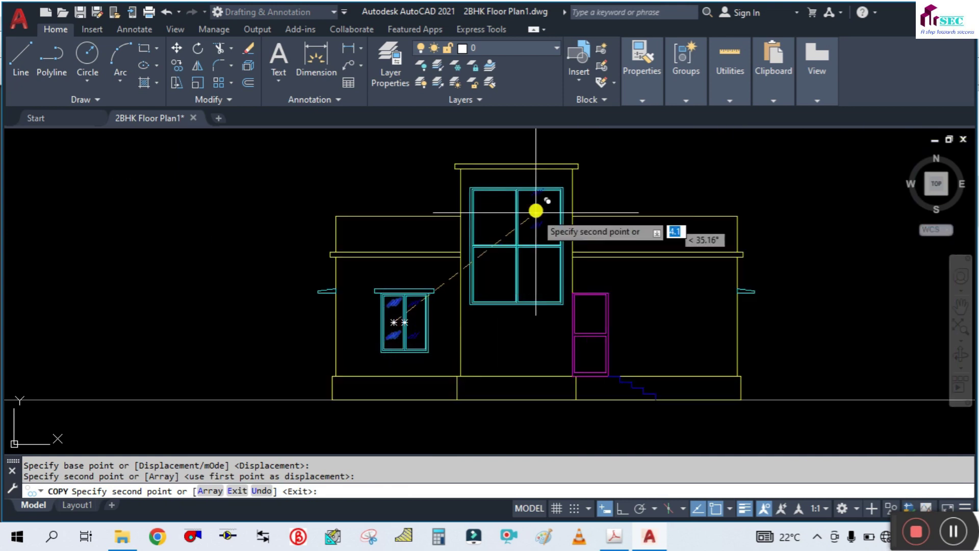
scroll(535, 210, up, 2)
click(507, 254)
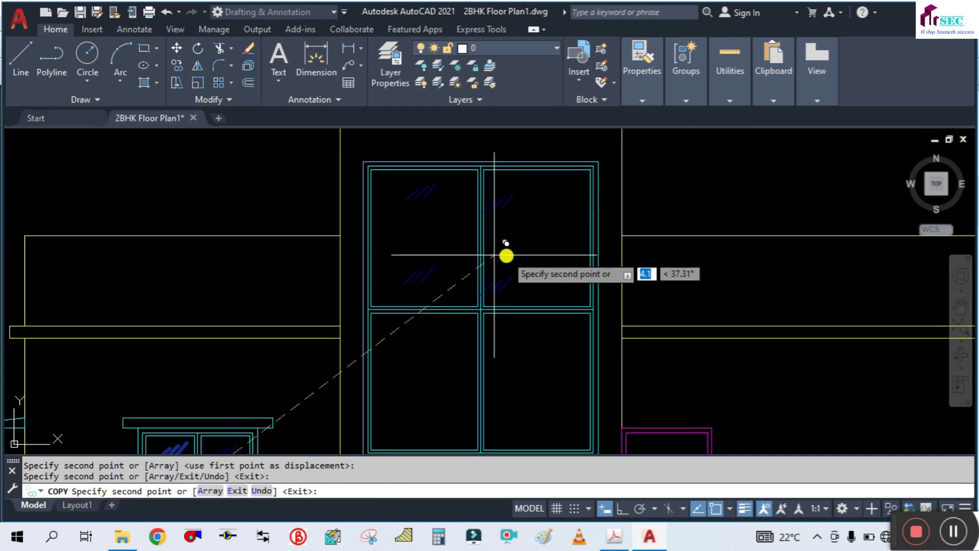
click(527, 245)
scroll(526, 236, down, 1)
scroll(525, 236, up, 2)
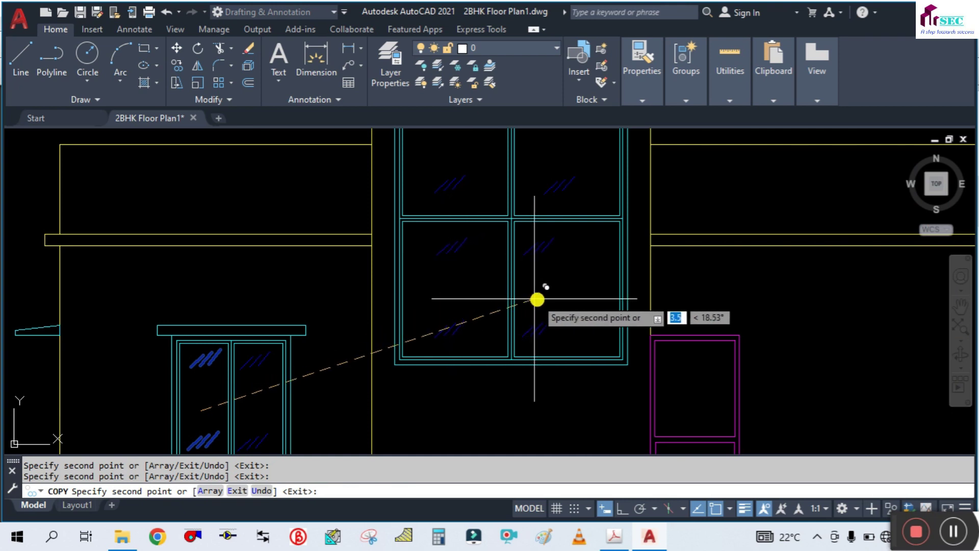
key(Escape)
Pan and zoom the view to frame the plinth.
scroll(469, 292, down, 3)
scroll(469, 292, up, 4)
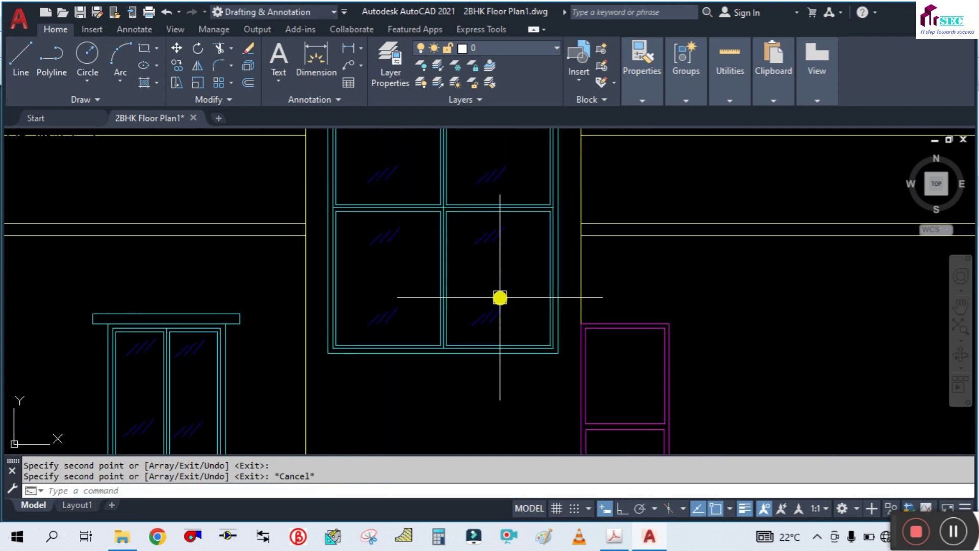
scroll(558, 275, down, 4)
middle_drag(542, 307, 507, 288)
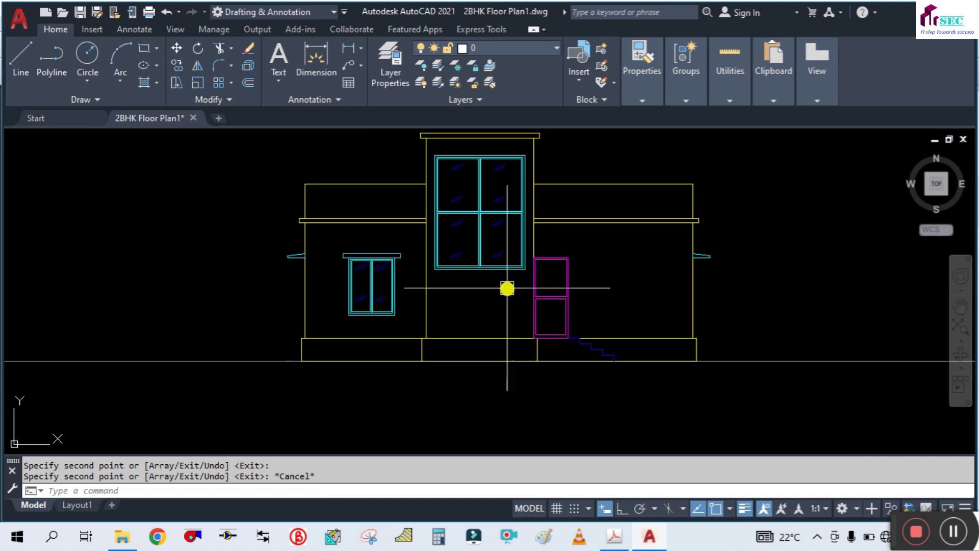
scroll(448, 286, up, 2)
scroll(452, 278, down, 2)
scroll(466, 352, up, 2)
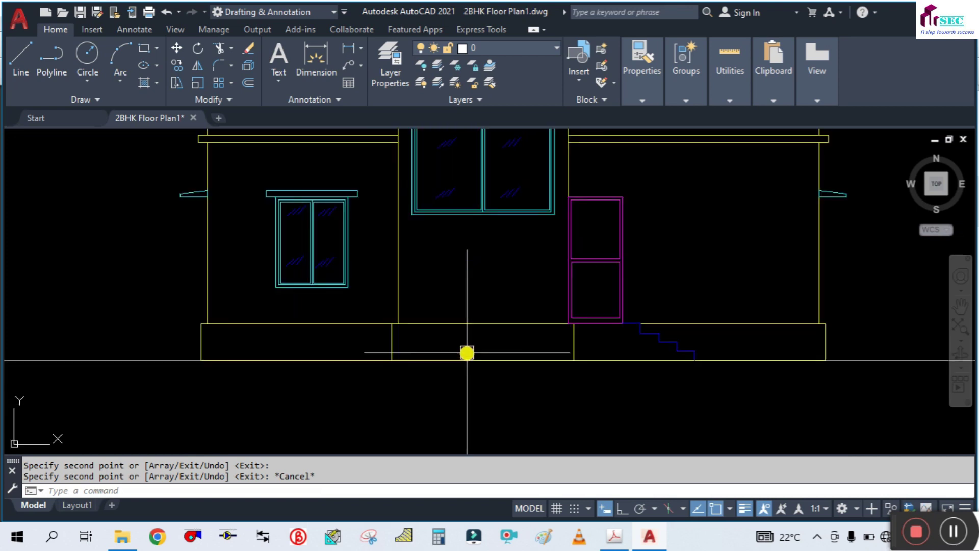
text(h)
Start the HATCH command, restarting it after one cancel.
key(Return)
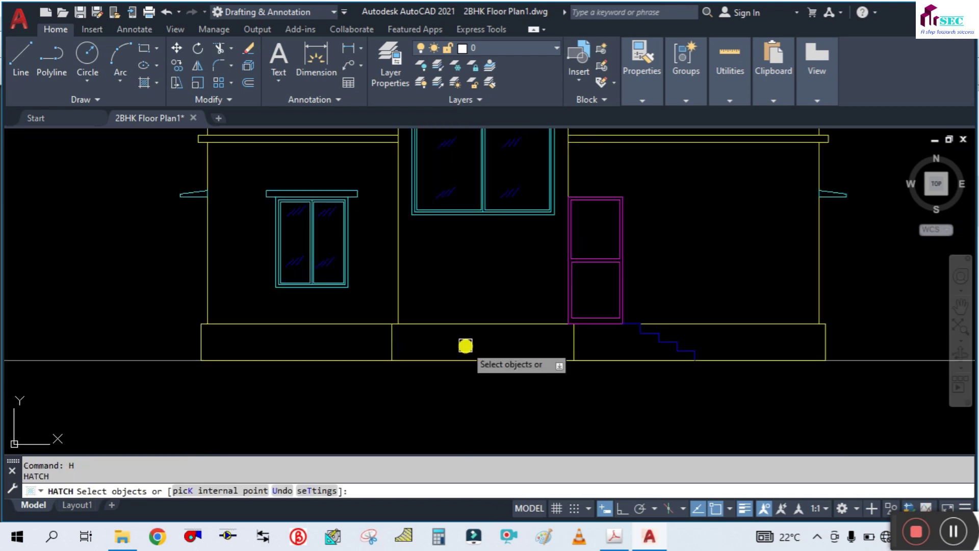
key(Escape)
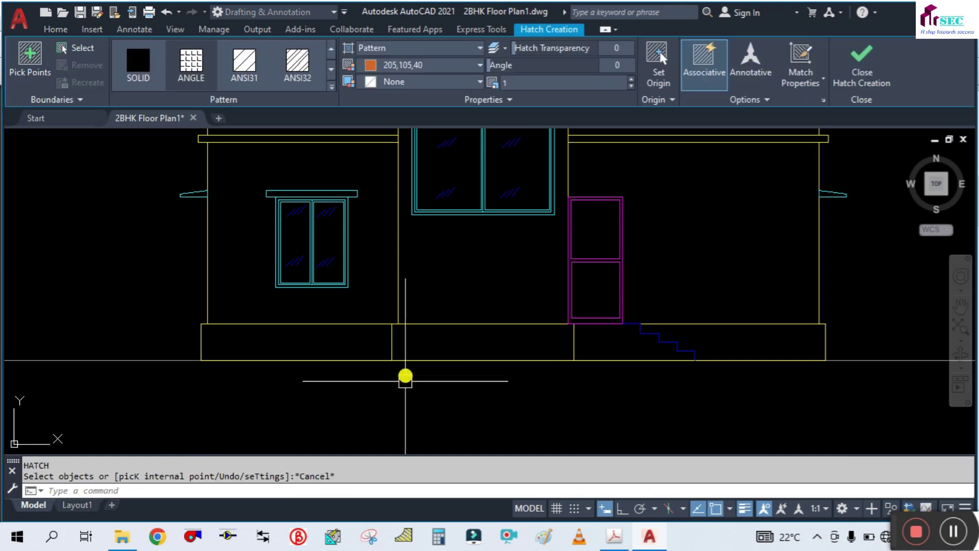
key(Escape)
key(Escape)
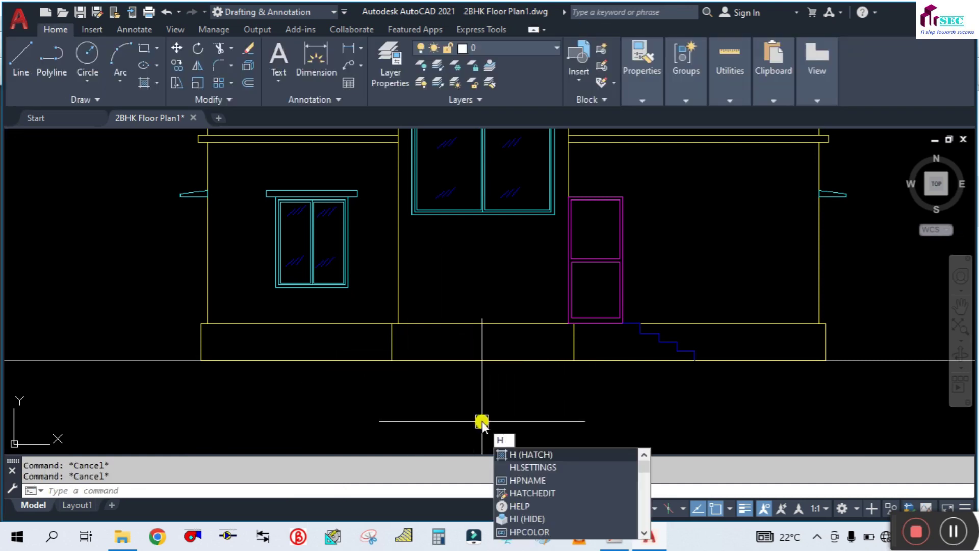
key(Return)
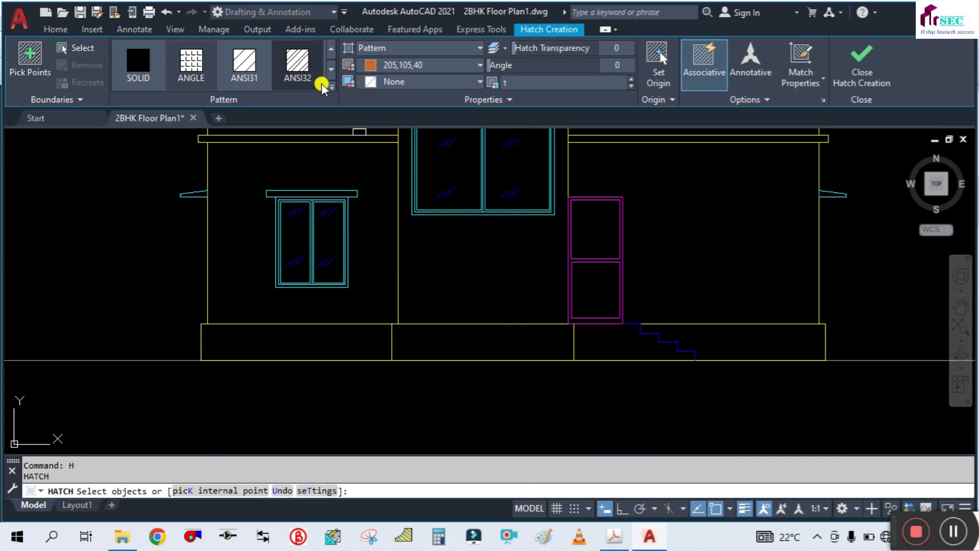
Browse the hatch pattern gallery and choose GRAVEL.
click(332, 89)
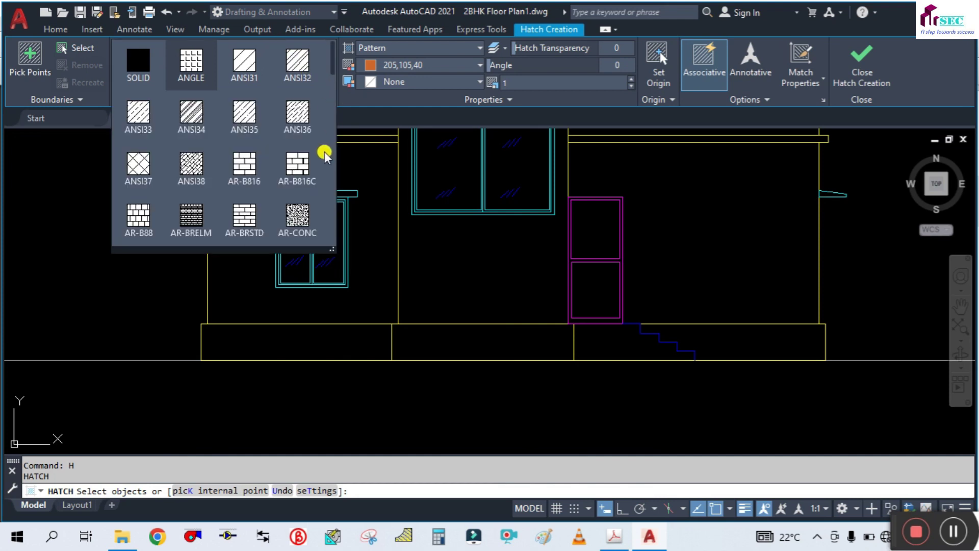
scroll(225, 158, down, 1)
scroll(232, 163, down, 1)
scroll(261, 163, down, 1)
scroll(261, 160, up, 1)
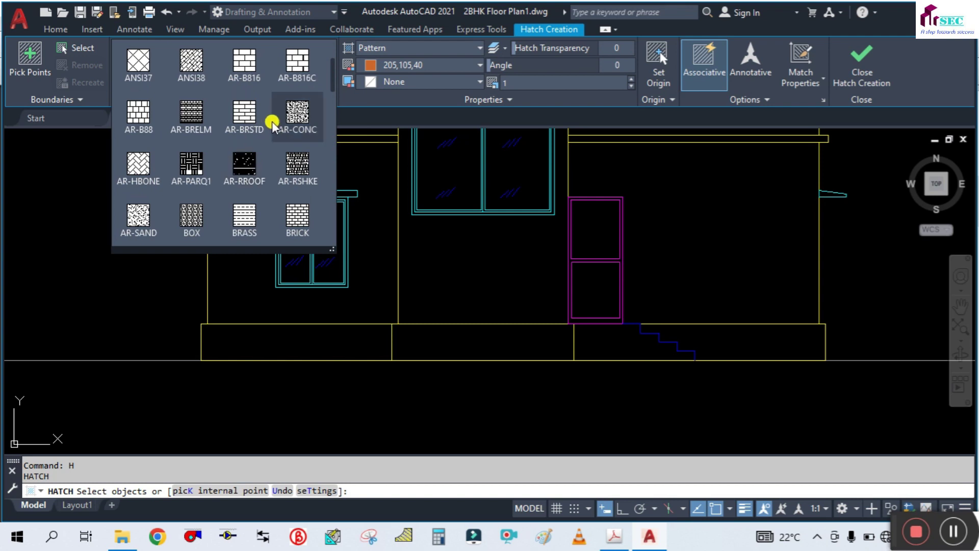
scroll(275, 125, down, 1)
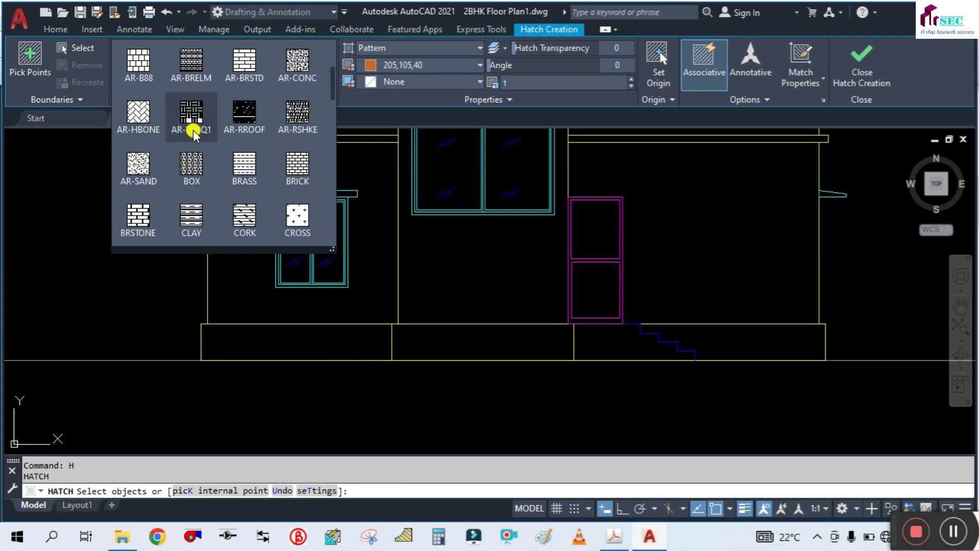
scroll(188, 166, down, 1)
scroll(206, 171, down, 1)
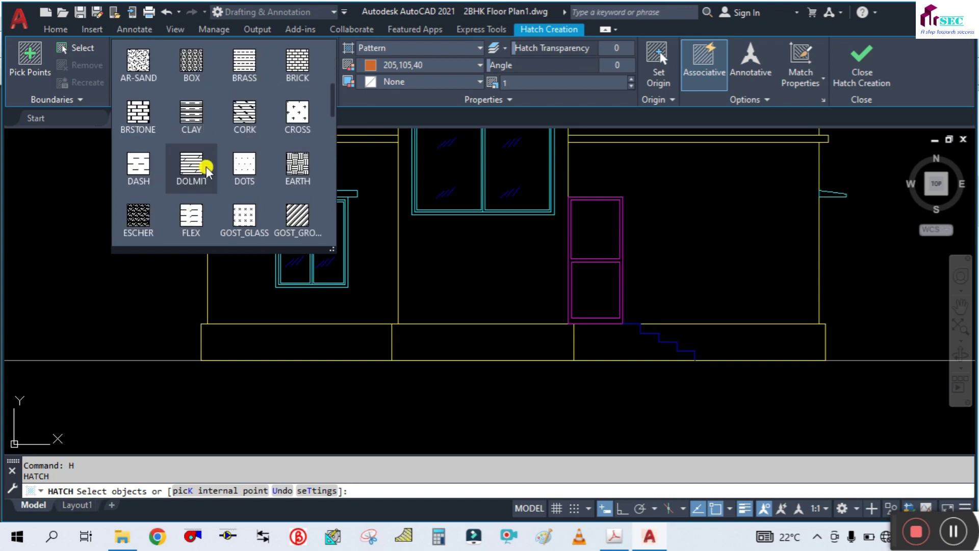
scroll(202, 164, down, 3)
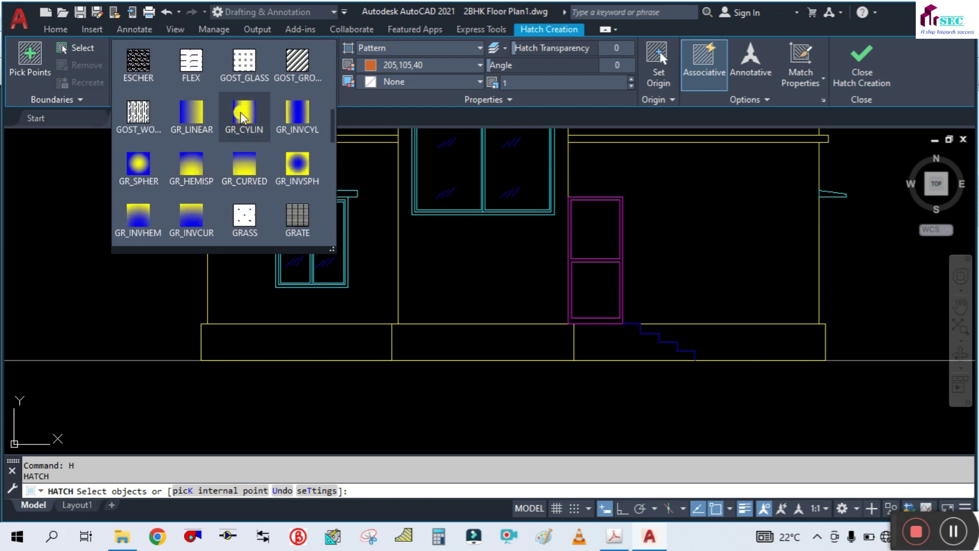
scroll(288, 144, down, 1)
scroll(291, 148, down, 2)
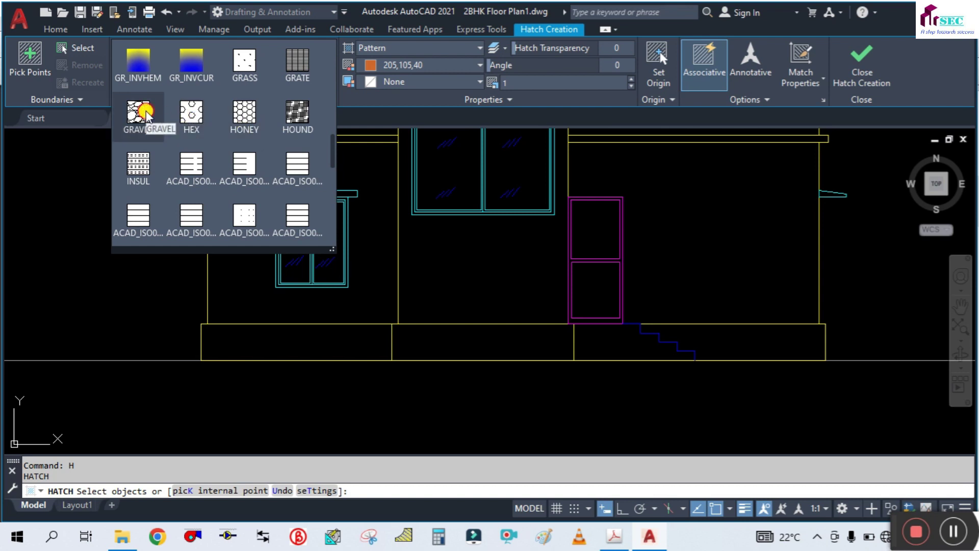
click(139, 112)
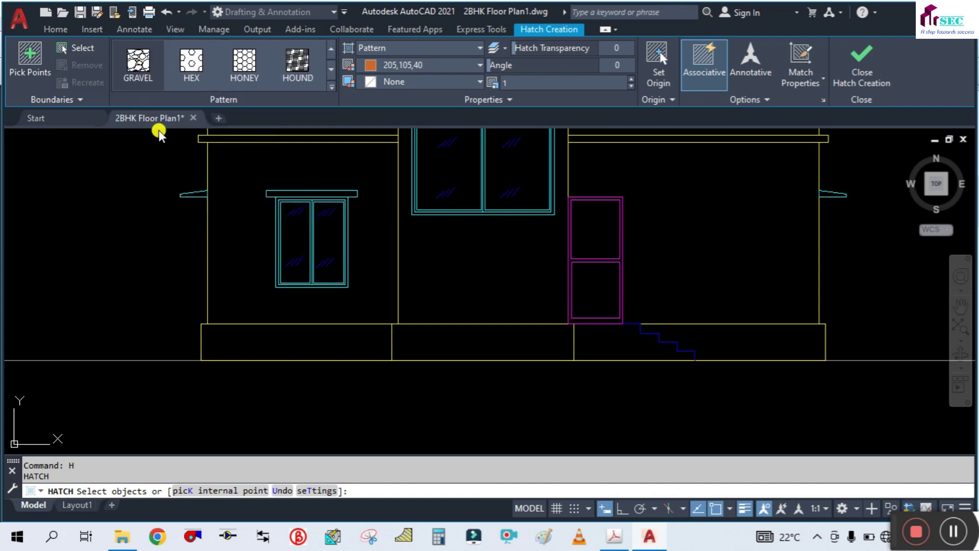
Set hatch colour 122,175,223, try selecting the plinth, then cancel the hatch.
click(372, 67)
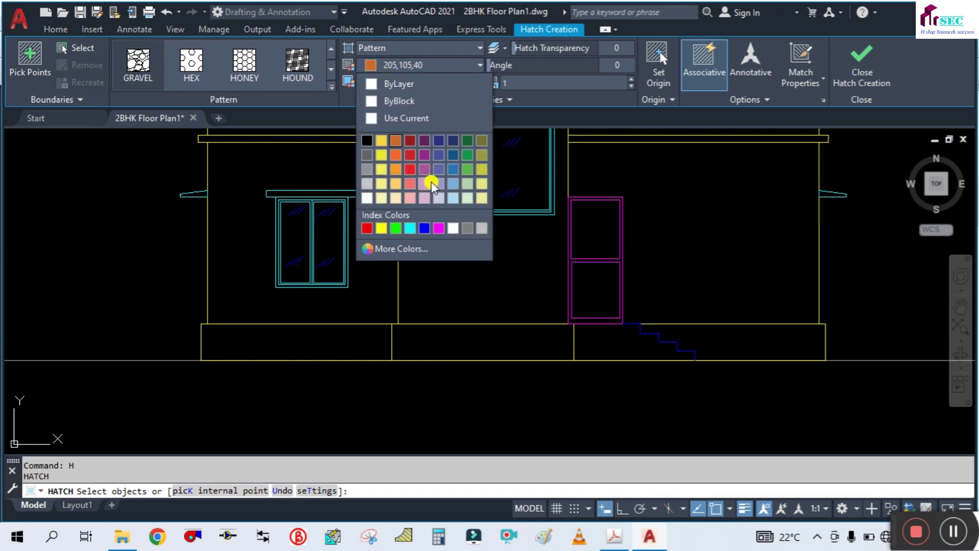
click(455, 184)
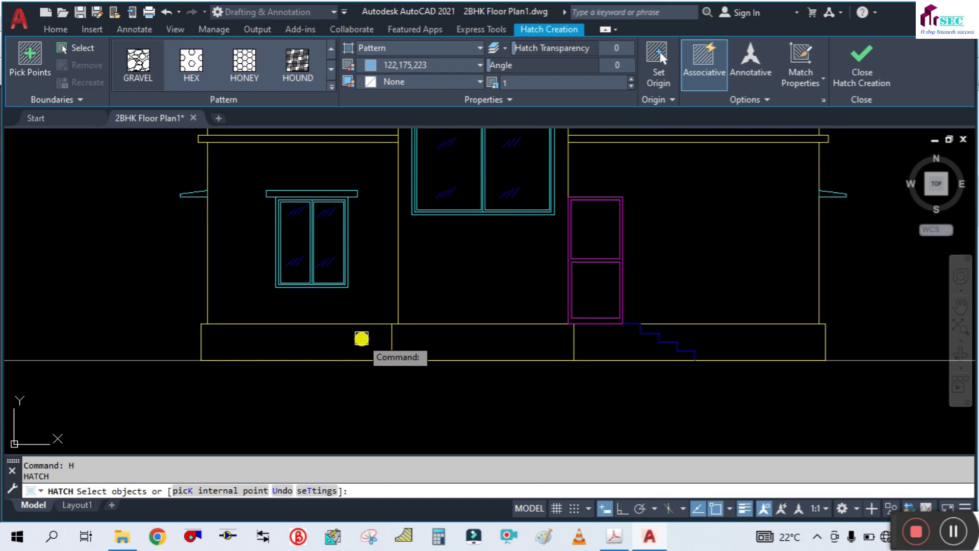
click(322, 343)
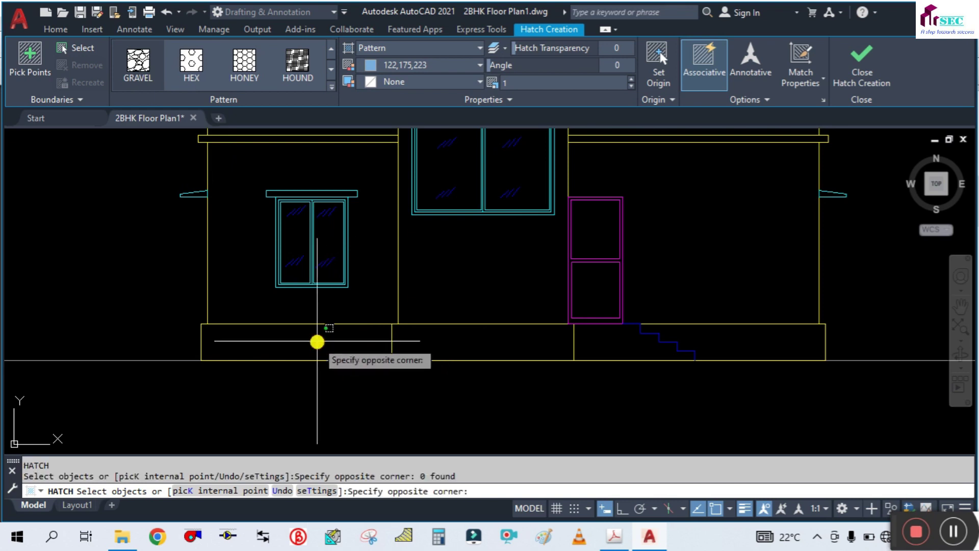
click(333, 338)
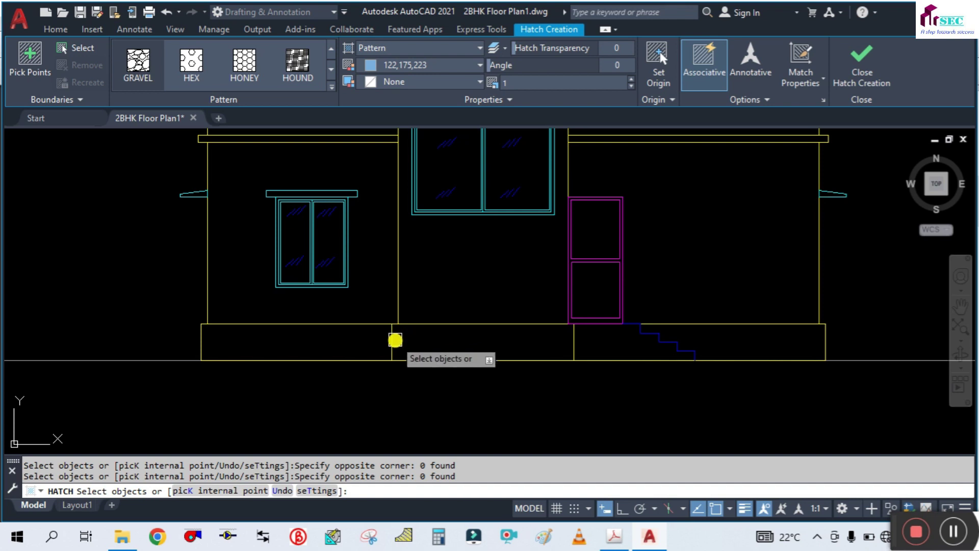
key(Escape)
Inspect the plinth outline and middle plinth rectangle by selecting them.
click(350, 323)
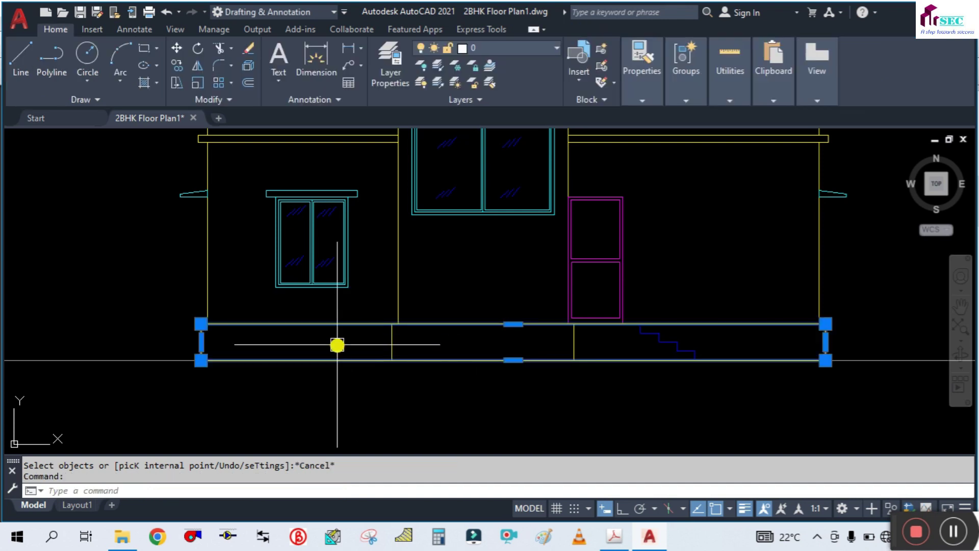
key(Escape)
click(389, 339)
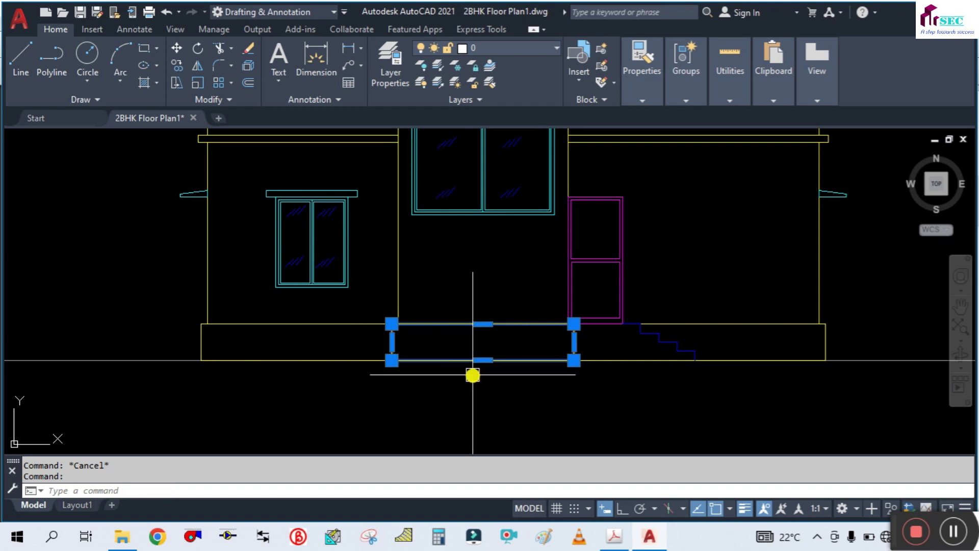
key(Escape)
Try a GRAVEL hatch by internal point in the left plinth panel, then cancel.
key(Return)
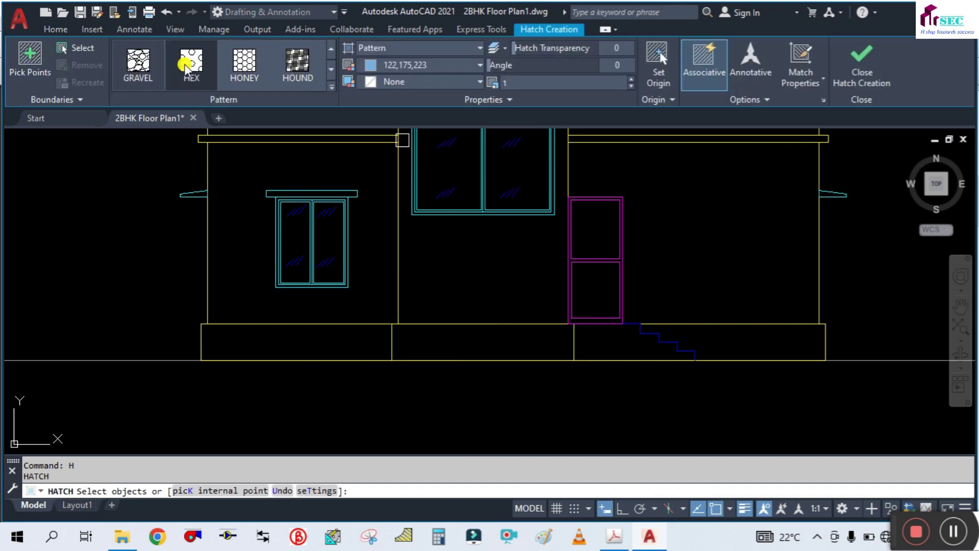
click(137, 64)
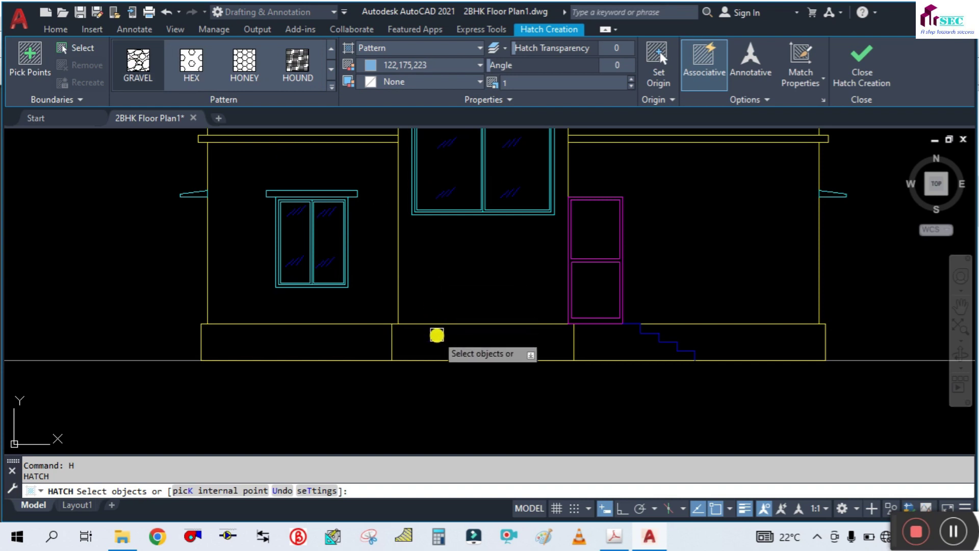
scroll(436, 335, up, 2)
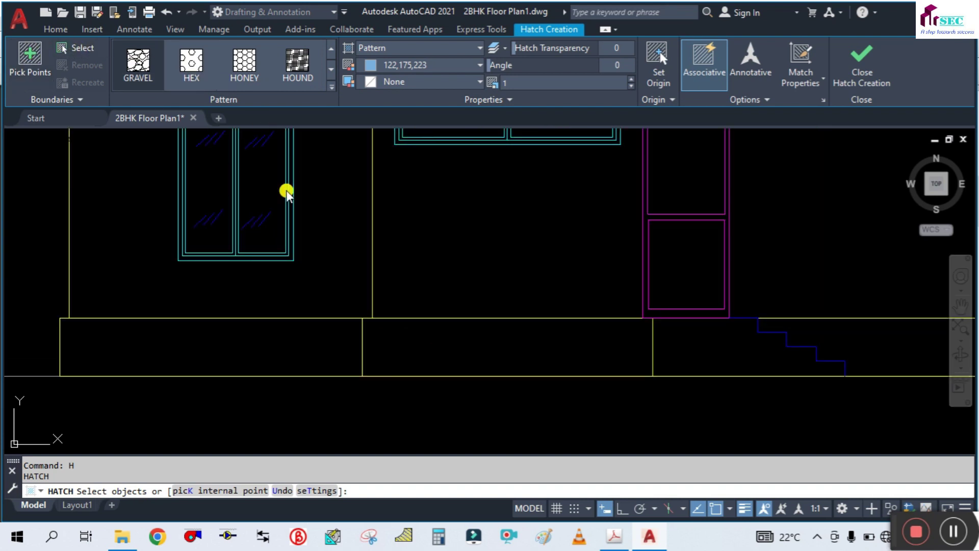
text(k)
key(Return)
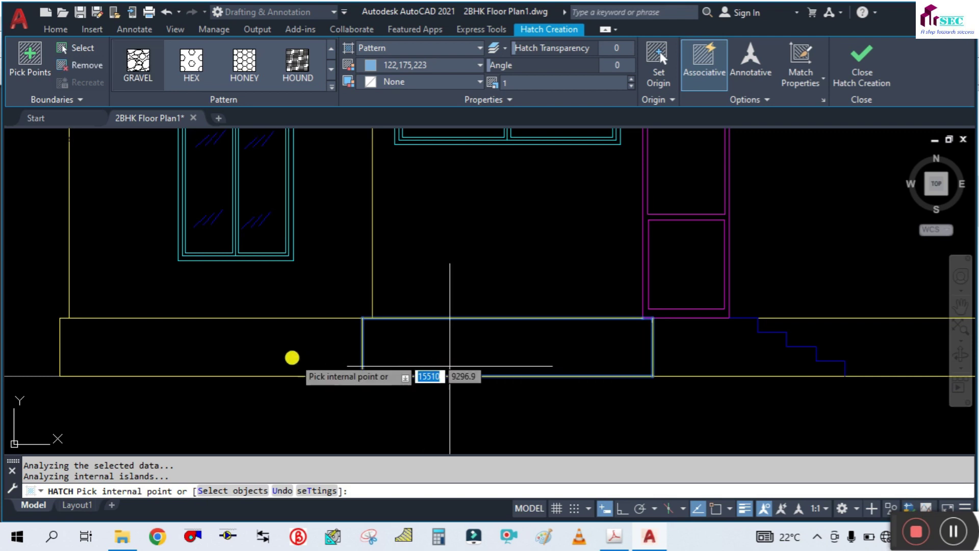
click(251, 350)
scroll(266, 350, down, 2)
scroll(283, 350, down, 2)
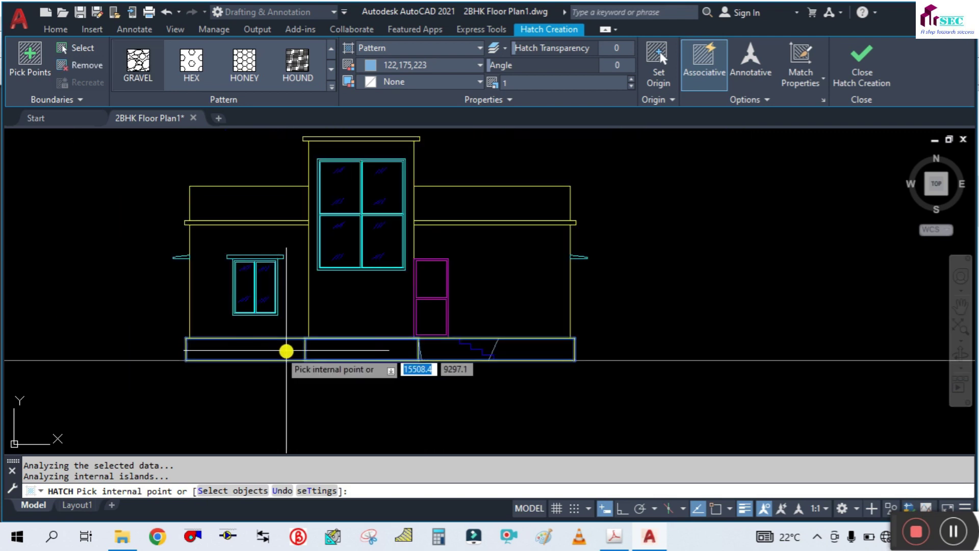
scroll(306, 350, up, 4)
scroll(403, 362, down, 4)
scroll(500, 359, up, 6)
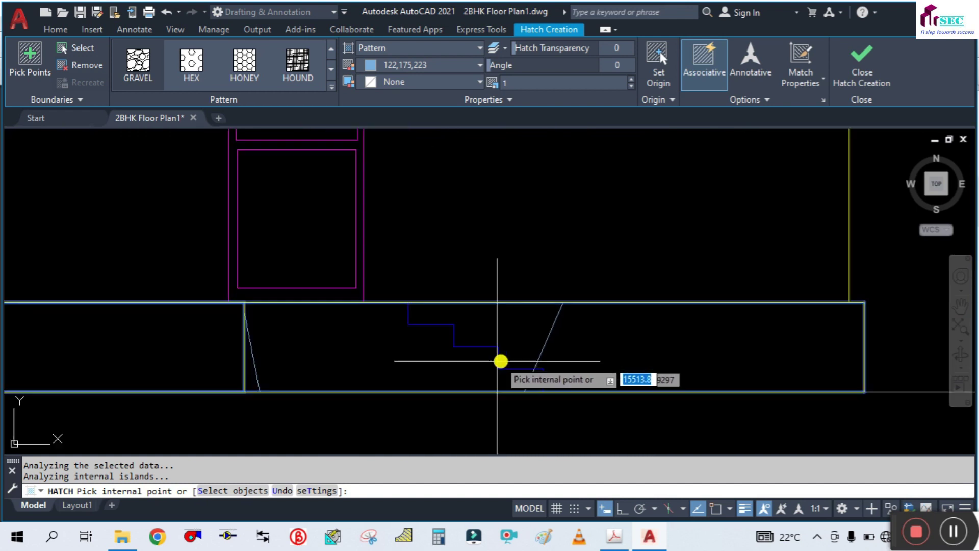
key(Escape)
Delete the stray slanted hatch lines under the stairs.
scroll(600, 365, down, 1)
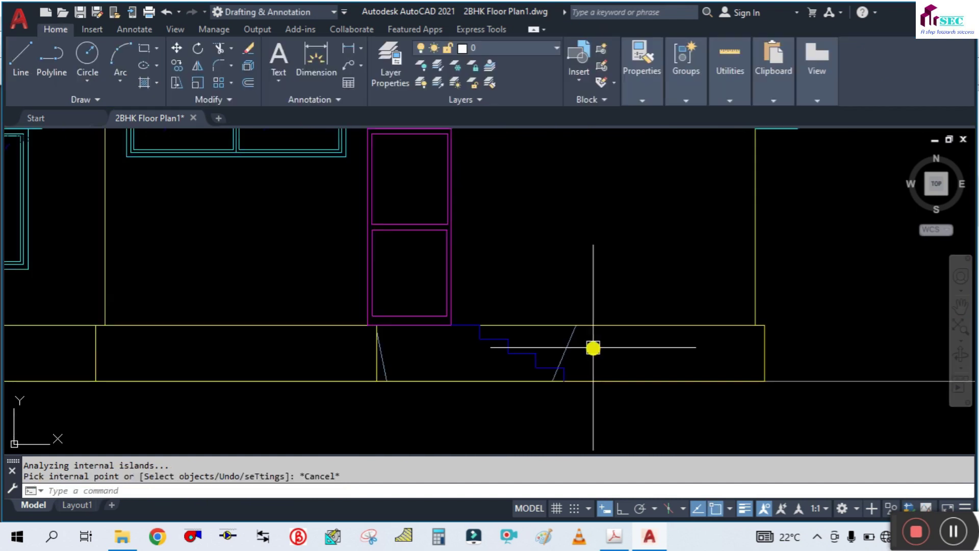
click(567, 349)
key(Delete)
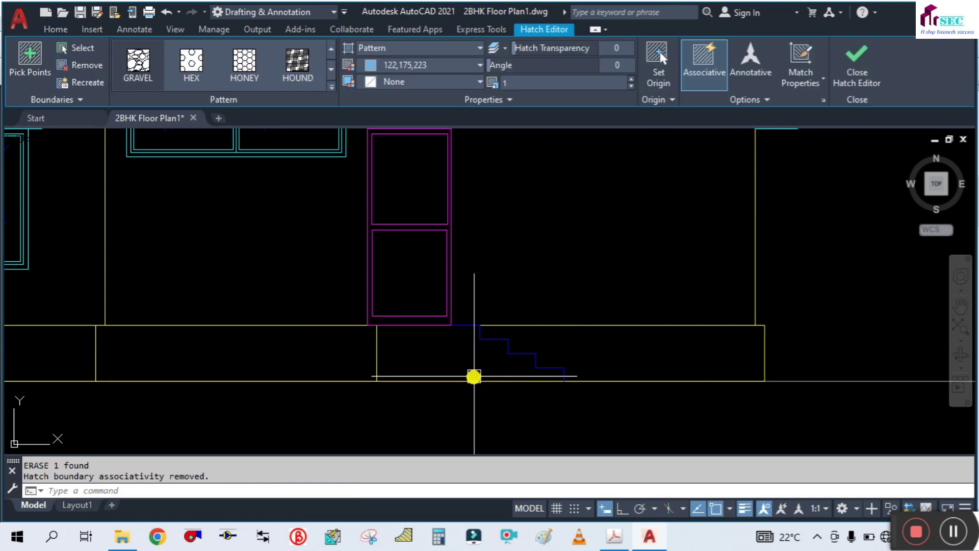
key(Escape)
scroll(553, 345, down, 4)
scroll(492, 363, up, 4)
middle_drag(550, 366, 512, 367)
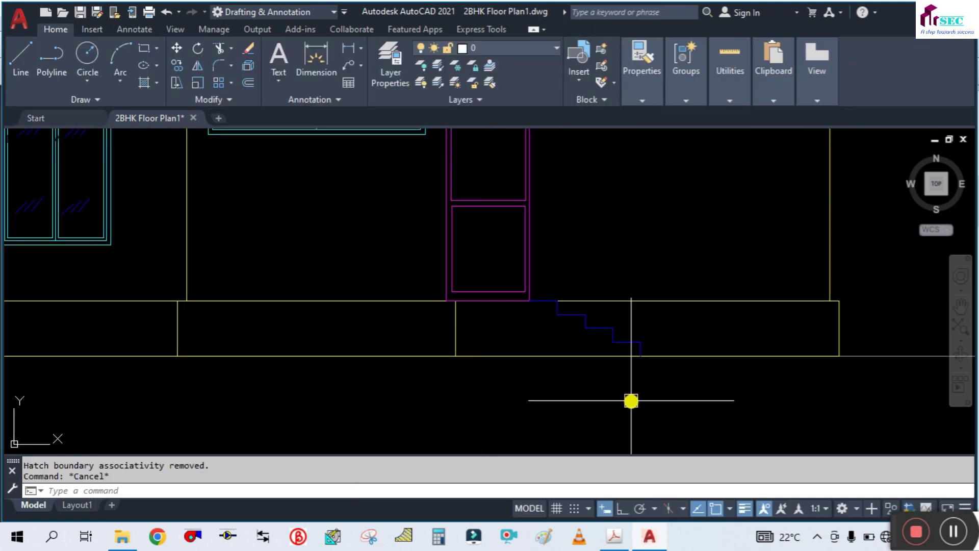
click(613, 327)
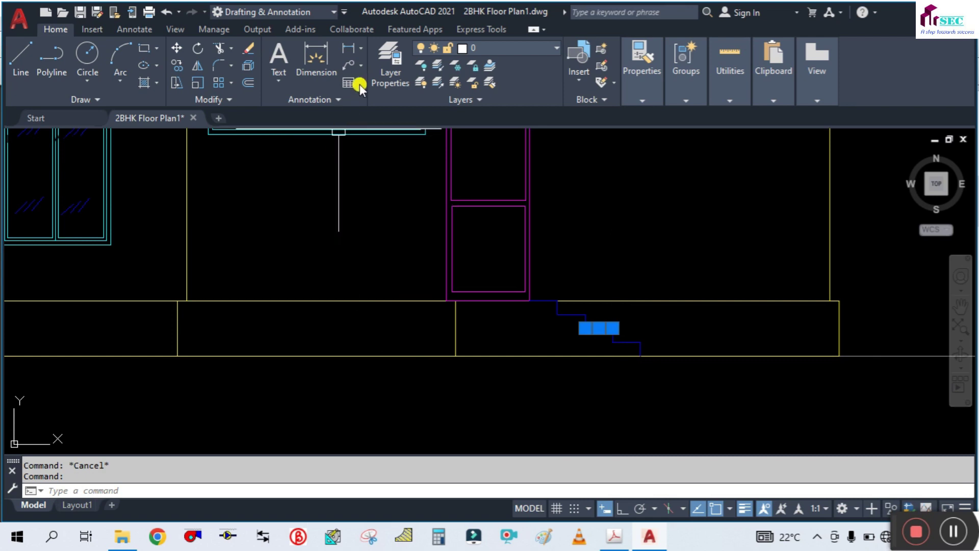
key(Escape)
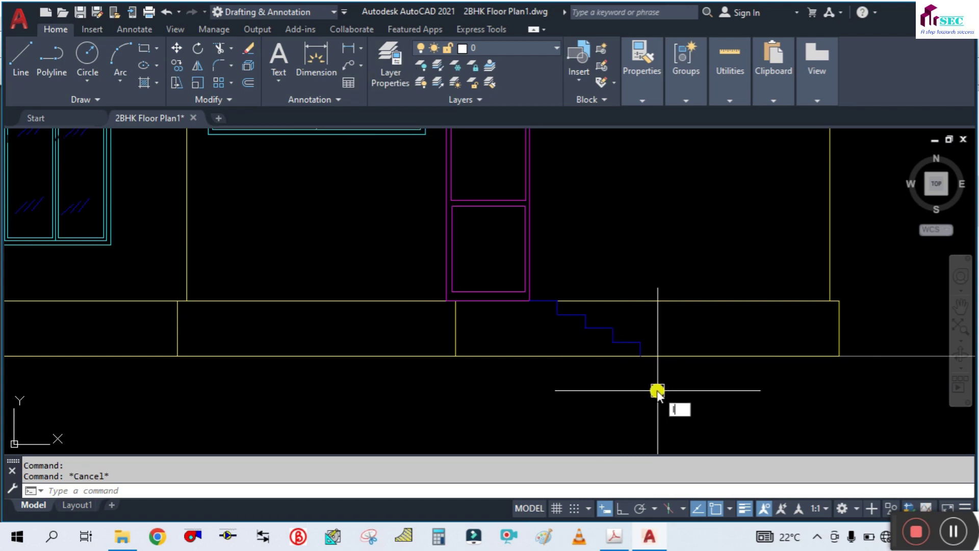
Draw a line from the stair line's end to the wall corner, then along the door base.
key(Return)
click(640, 355)
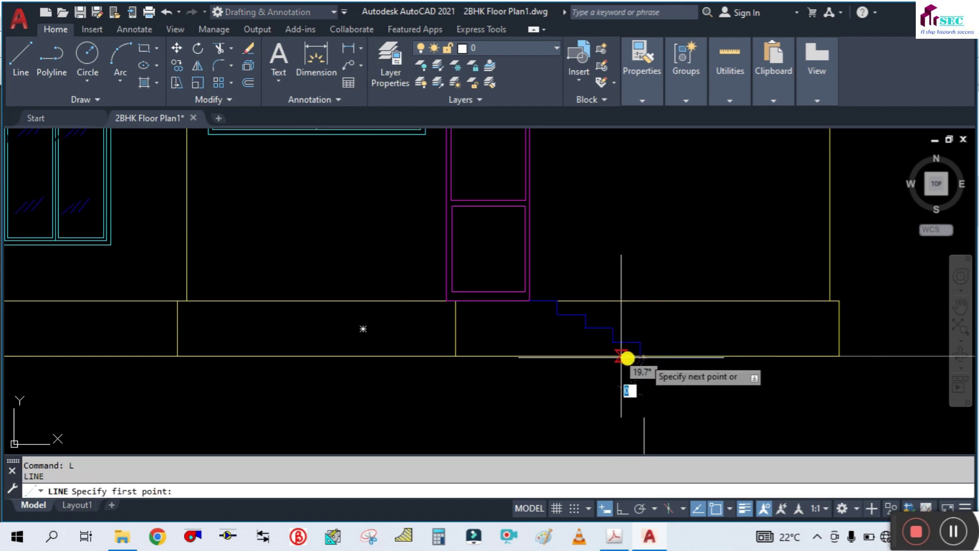
click(455, 356)
scroll(454, 326, up, 3)
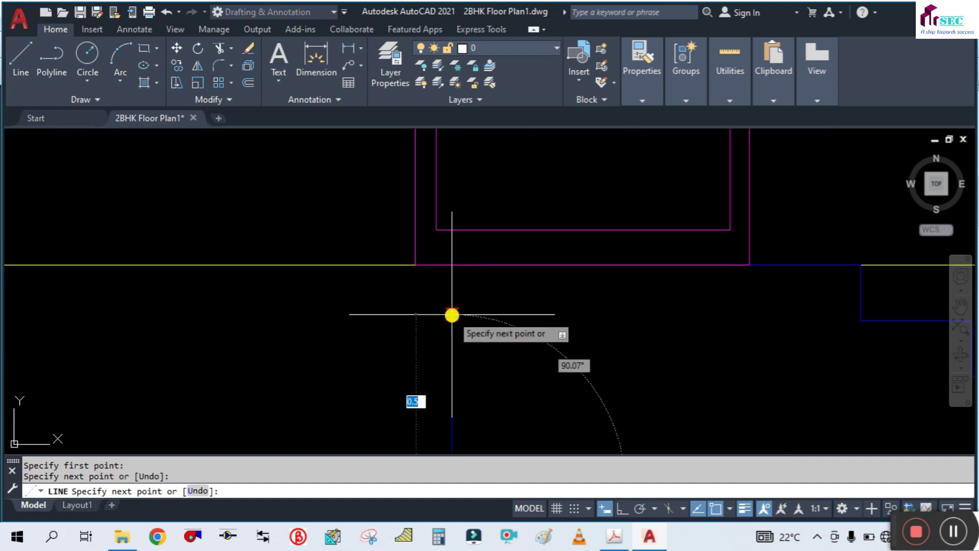
click(455, 275)
scroll(455, 276, down, 3)
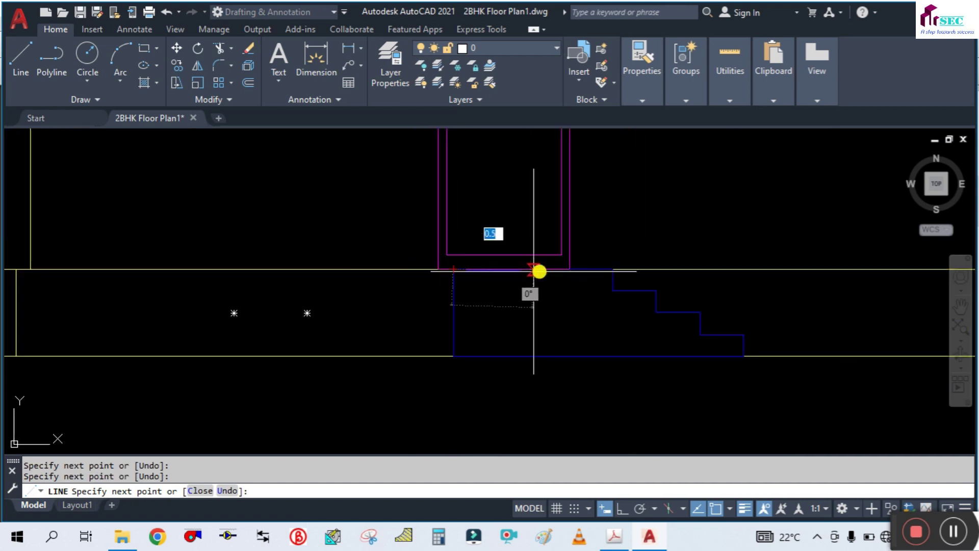
click(573, 270)
key(Escape)
scroll(540, 335, down, 3)
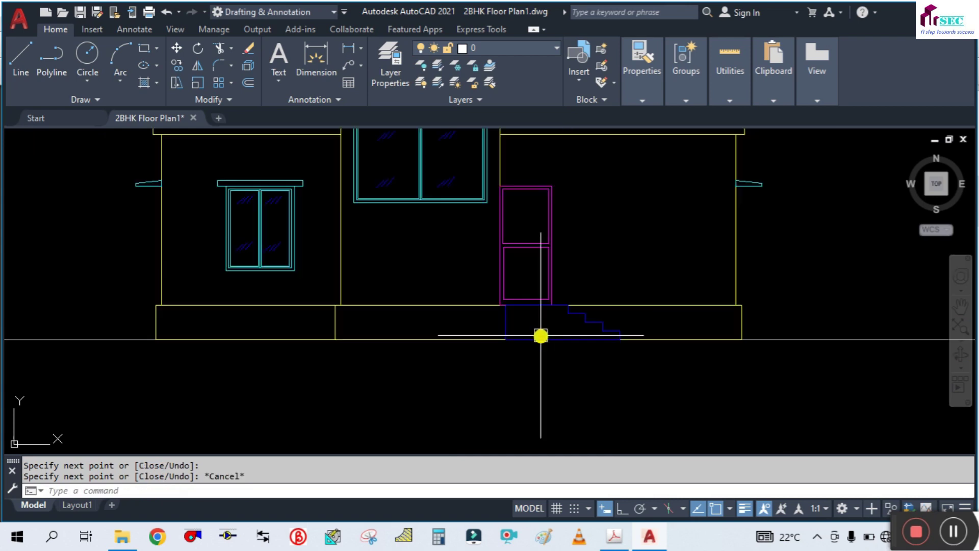
middle_drag(481, 377, 585, 384)
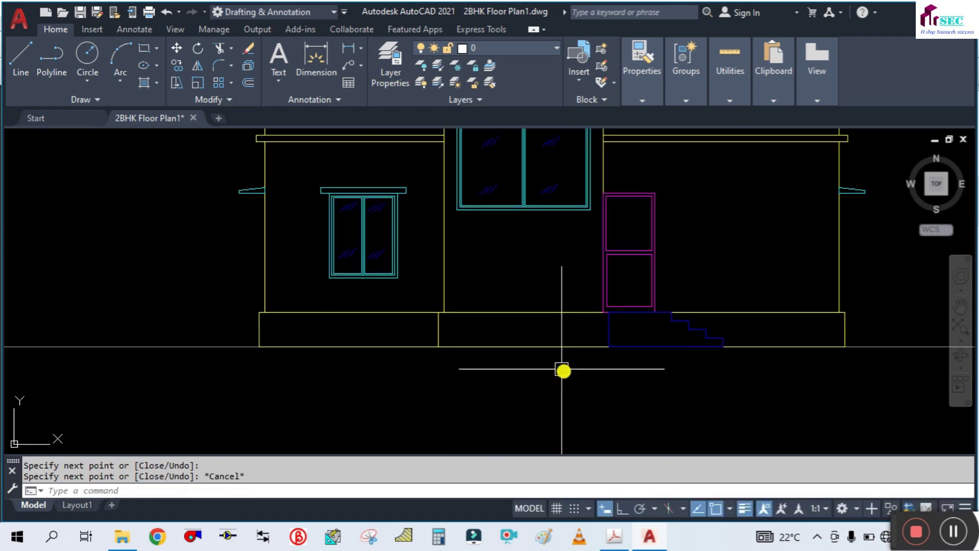
text(h)
key(Return)
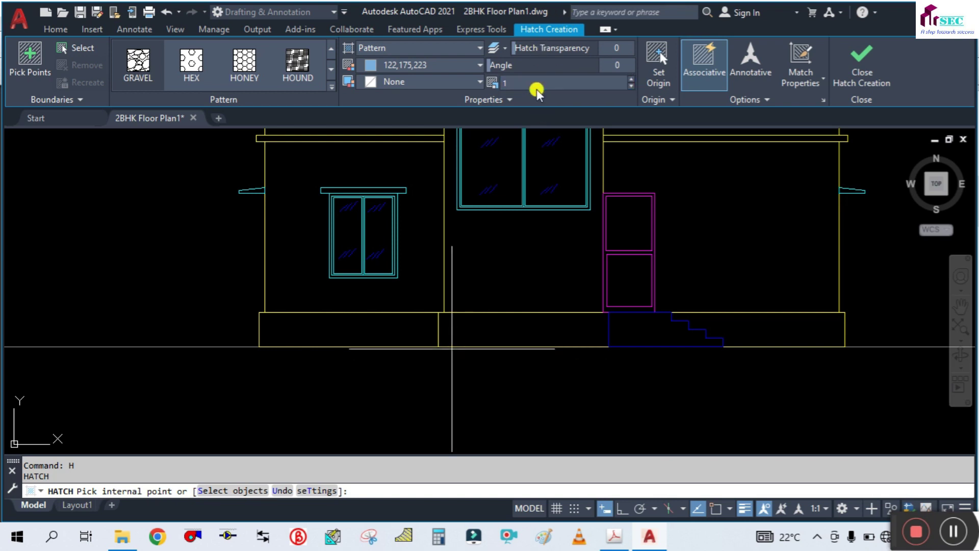
Hatch the left, middle and beside-steps plinth panels with GRAVEL at a smaller scale.
click(508, 78)
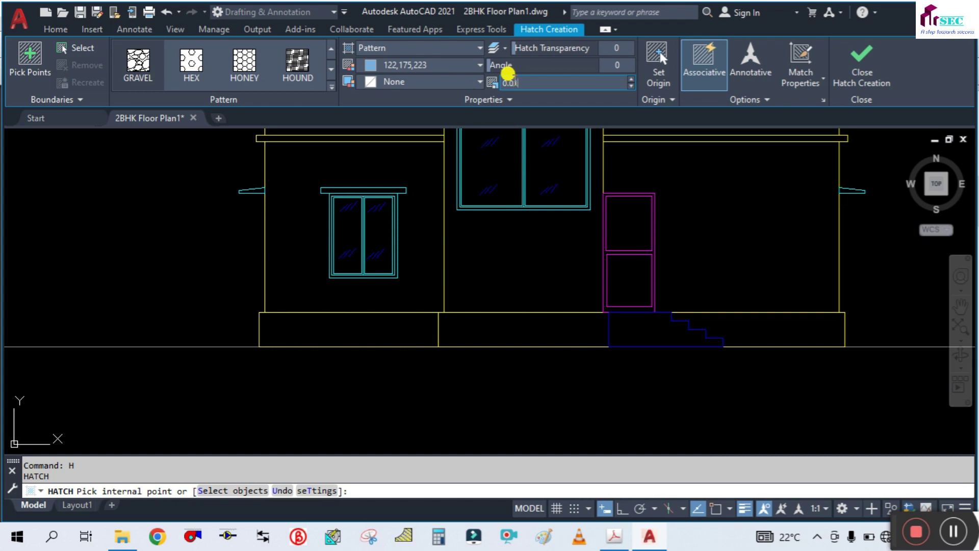
click(416, 331)
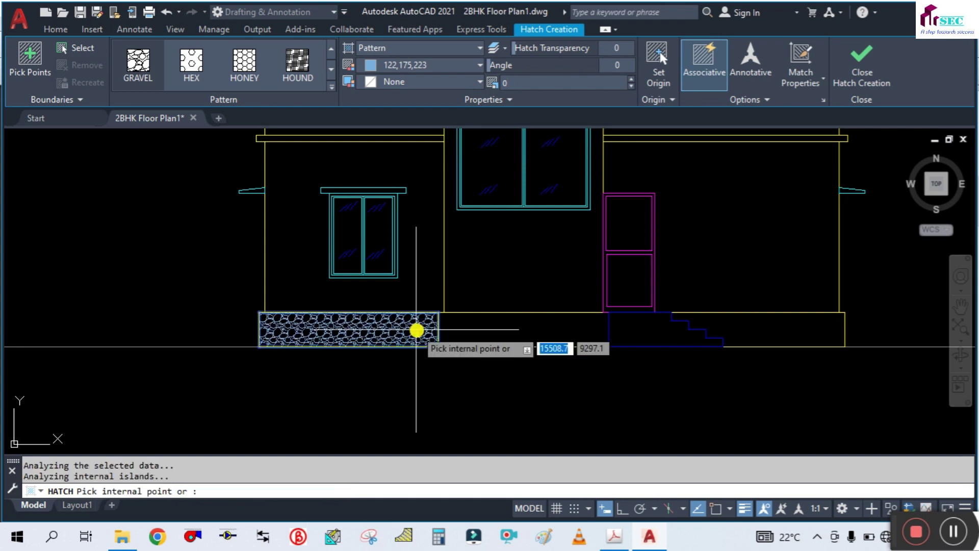
click(507, 328)
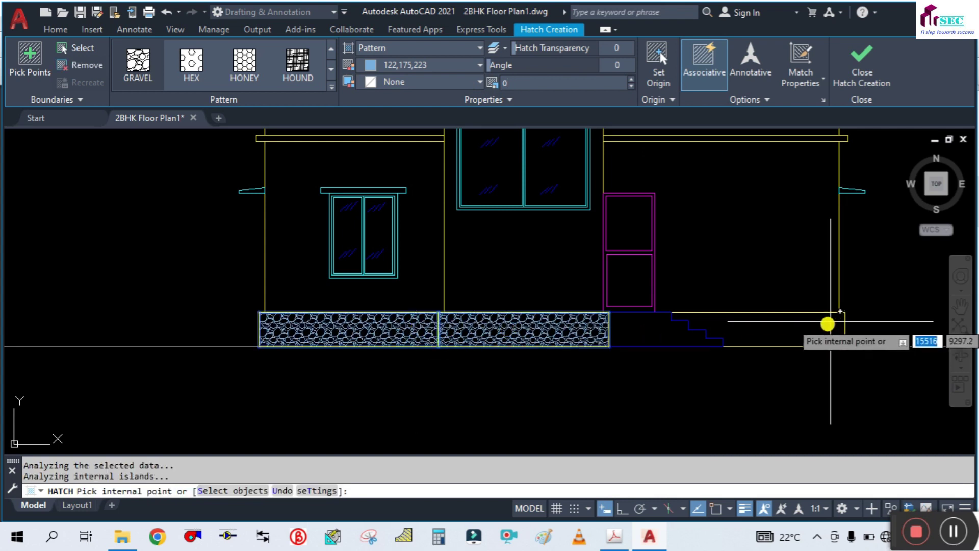
click(821, 329)
key(Escape)
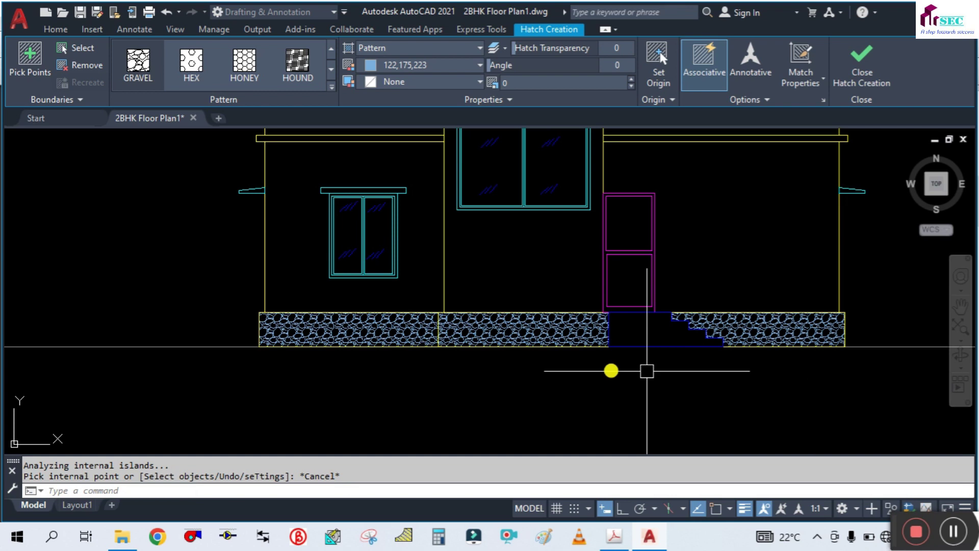
scroll(546, 356, up, 3)
scroll(472, 343, up, 2)
scroll(488, 335, down, 6)
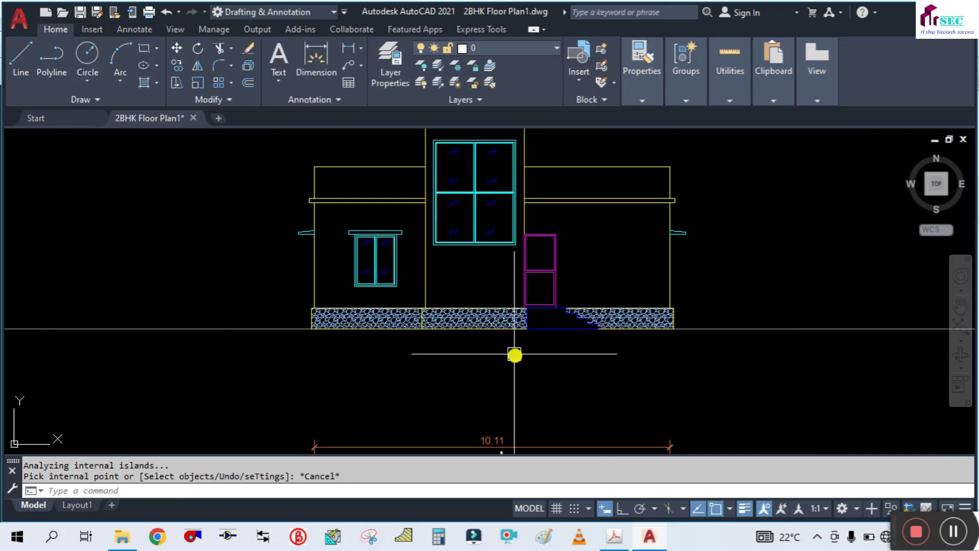
scroll(514, 355, up, 2)
scroll(371, 278, up, 5)
scroll(461, 339, down, 4)
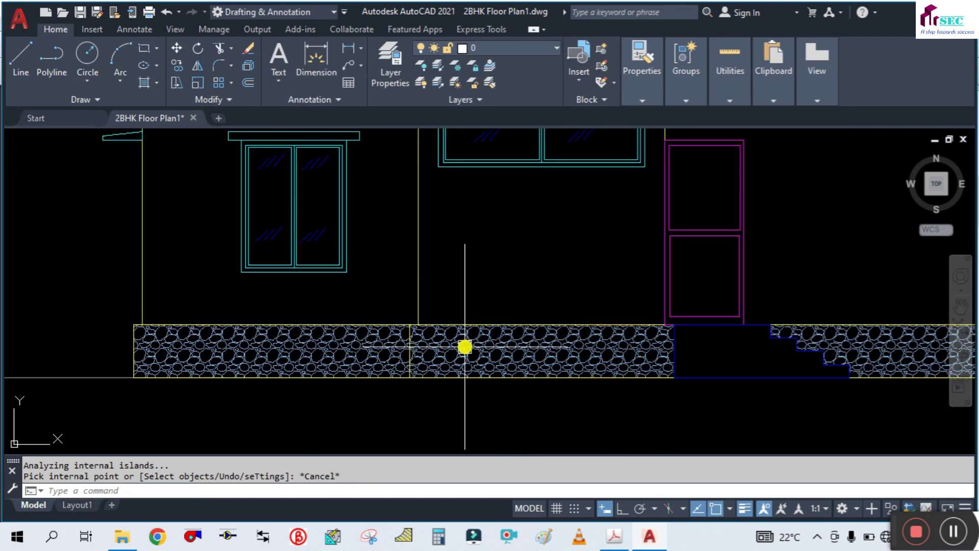
scroll(465, 347, up, 2)
click(472, 340)
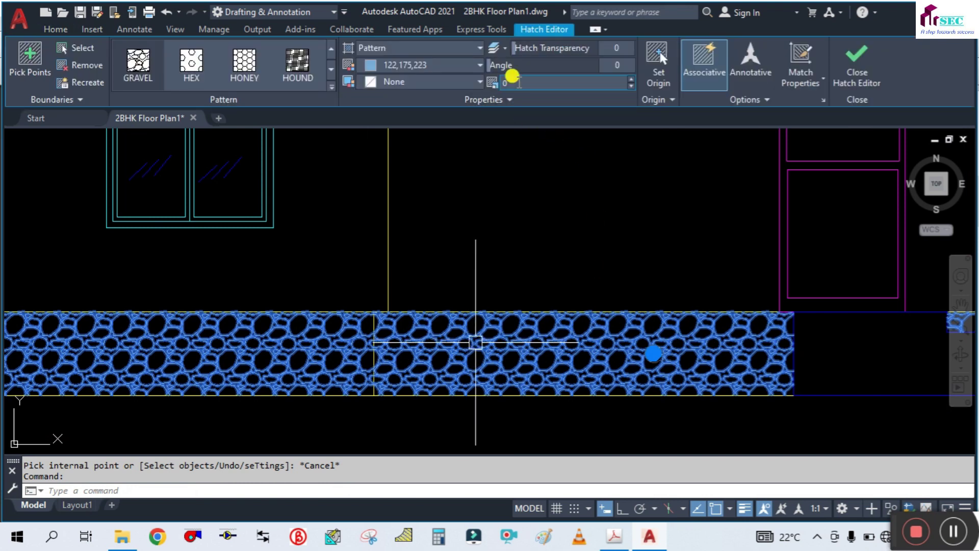
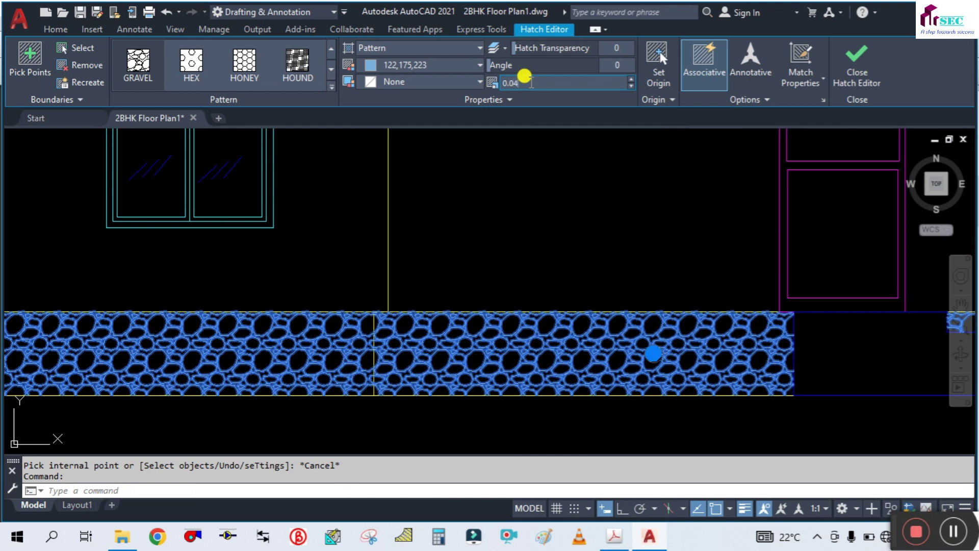
Apply the new scale to the plinth's stone hatch and close the Hatch Editor.
key(Return)
scroll(473, 199, down, 2)
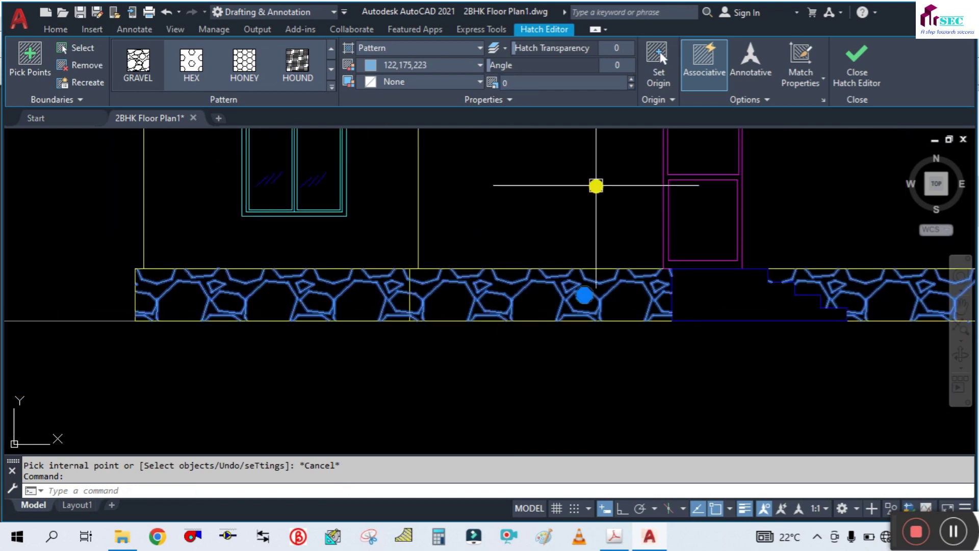
key(Escape)
key(Escape)
scroll(579, 213, down, 4)
scroll(610, 265, up, 2)
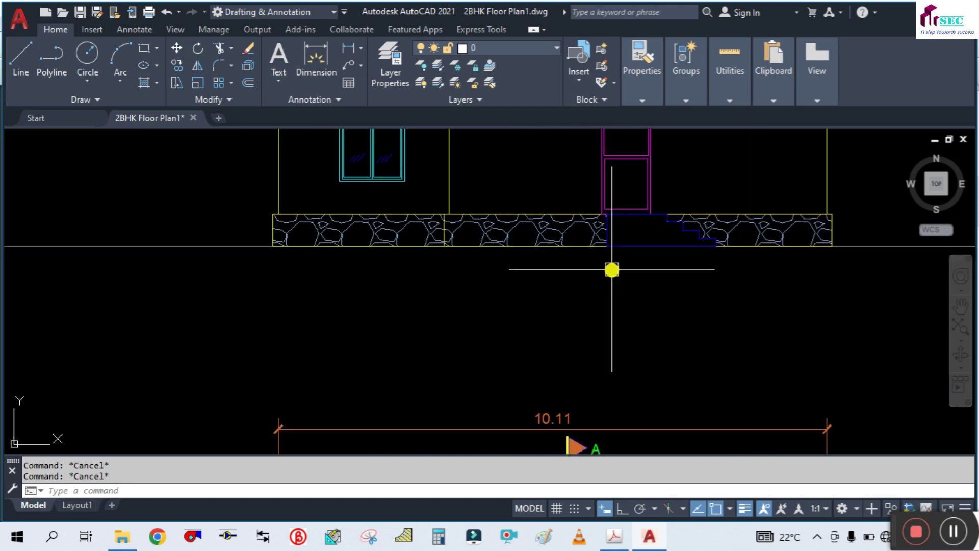
scroll(596, 254, down, 1)
scroll(566, 286, up, 5)
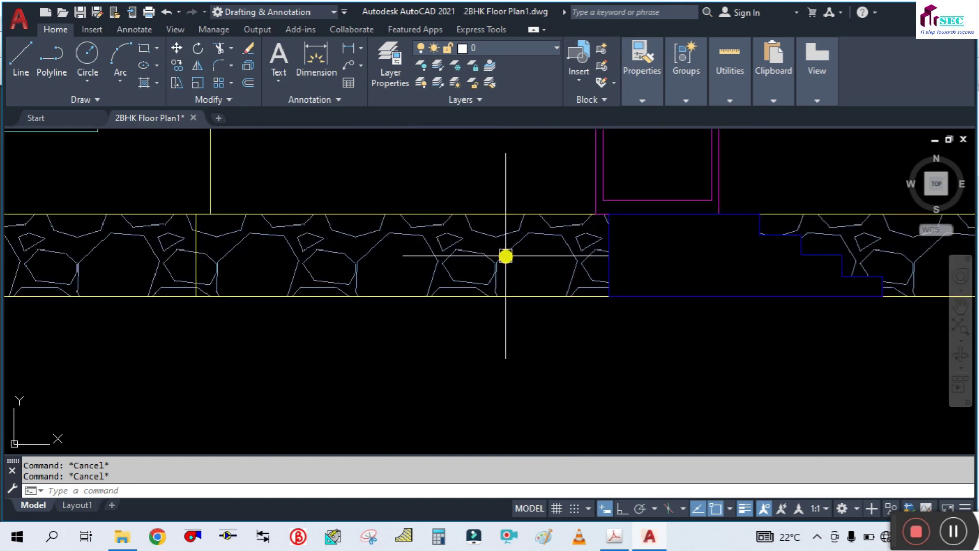
Give the plinth stone hatch a smaller scale so the stones appear finer.
click(522, 221)
text(0.02)
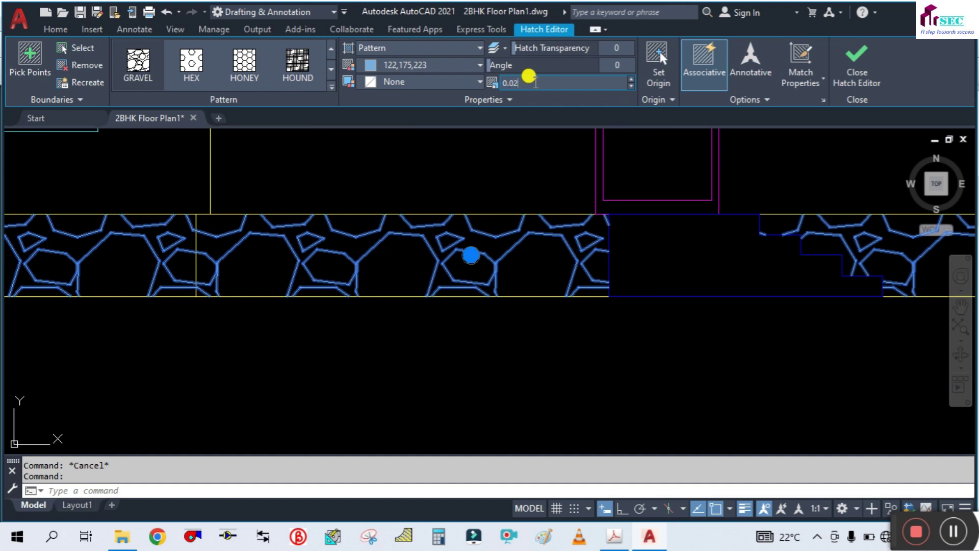
key(Return)
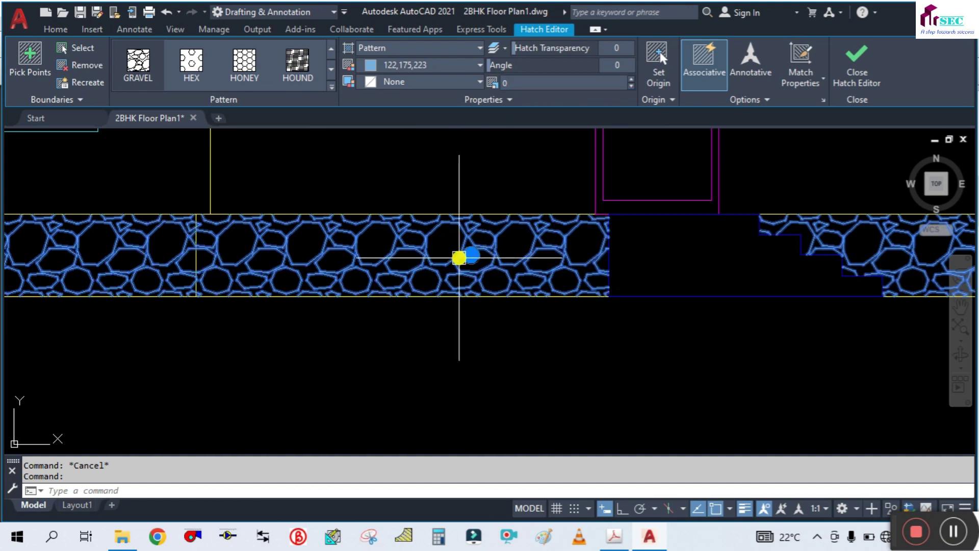
key(Escape)
scroll(498, 350, down, 3)
scroll(498, 345, down, 1)
scroll(409, 323, down, 3)
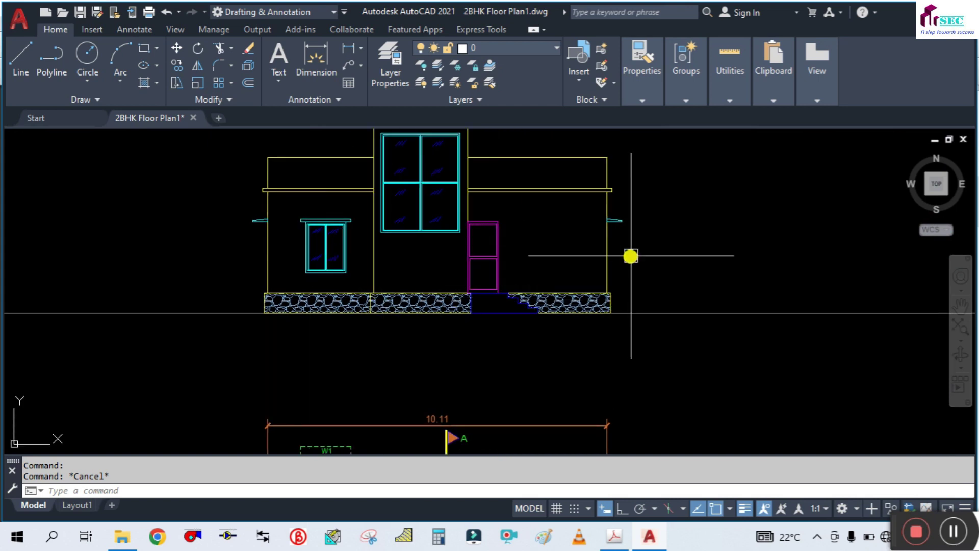
middle_drag(630, 256, 656, 295)
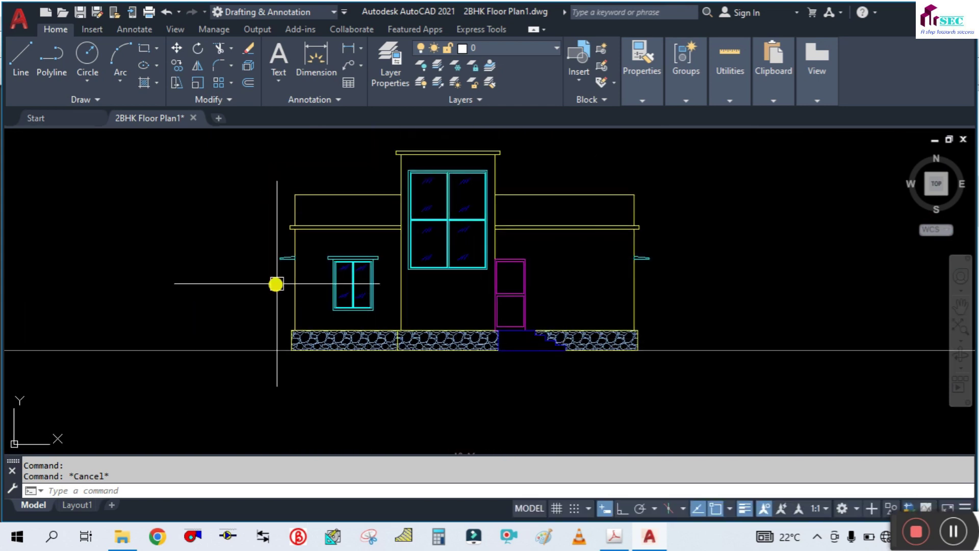
scroll(285, 311, up, 2)
scroll(285, 310, down, 2)
scroll(263, 288, up, 2)
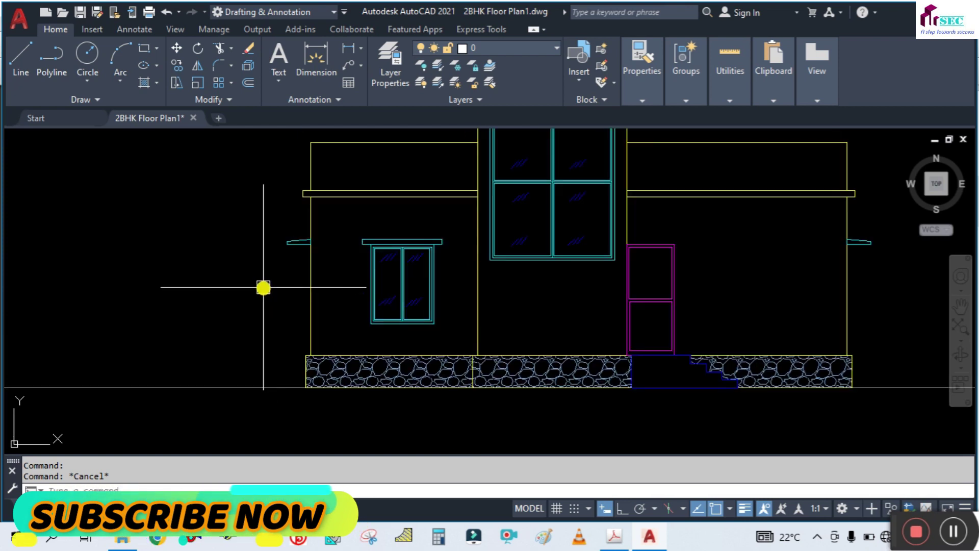
Add a 0.6 vertical linear dimension for the plinth height on the left side.
click(351, 47)
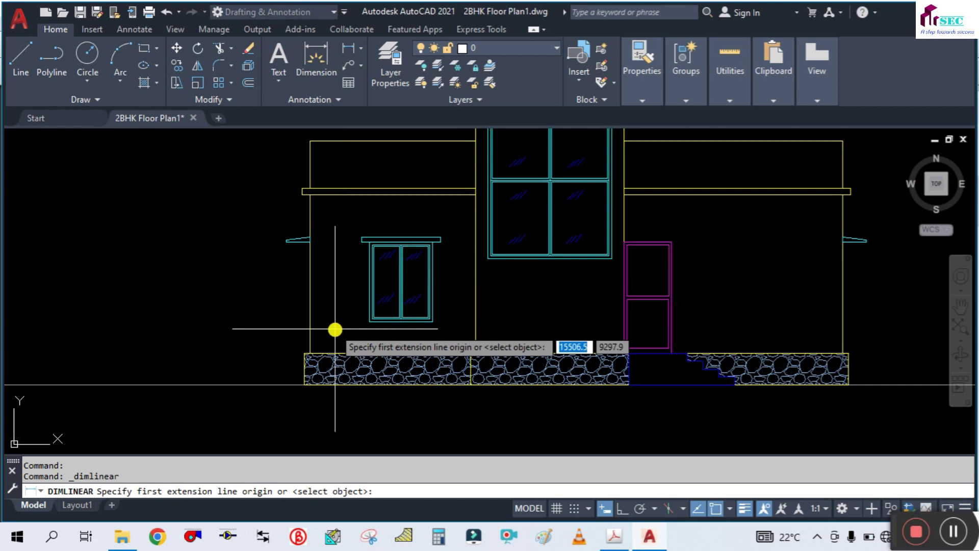
middle_drag(699, 258, 597, 265)
scroll(271, 326, up, 4)
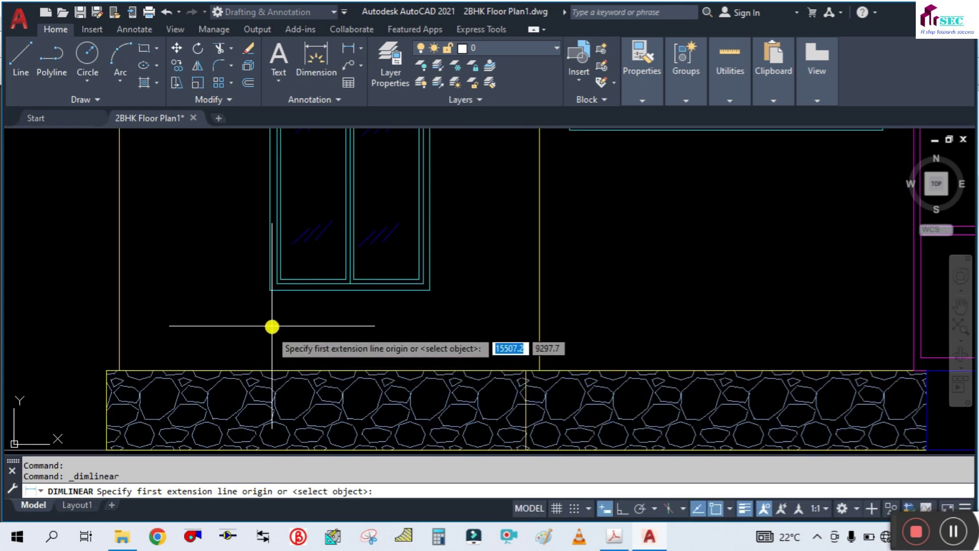
click(270, 291)
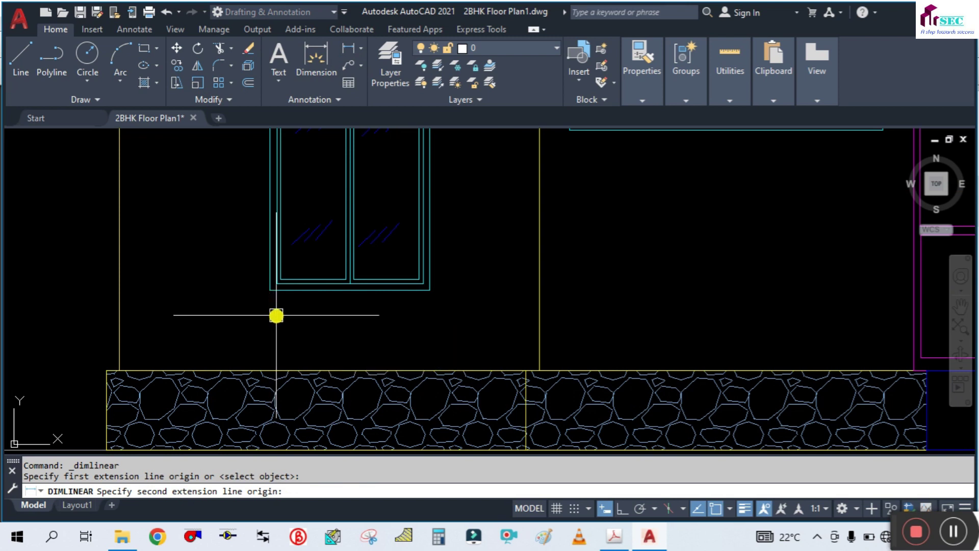
key(Escape)
scroll(276, 315, down, 3)
scroll(192, 357, up, 5)
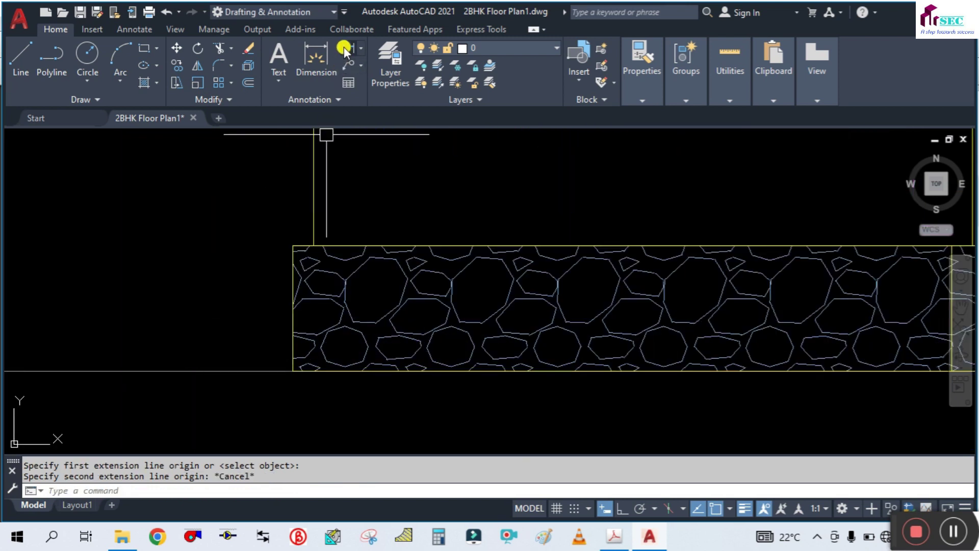
click(344, 47)
click(292, 247)
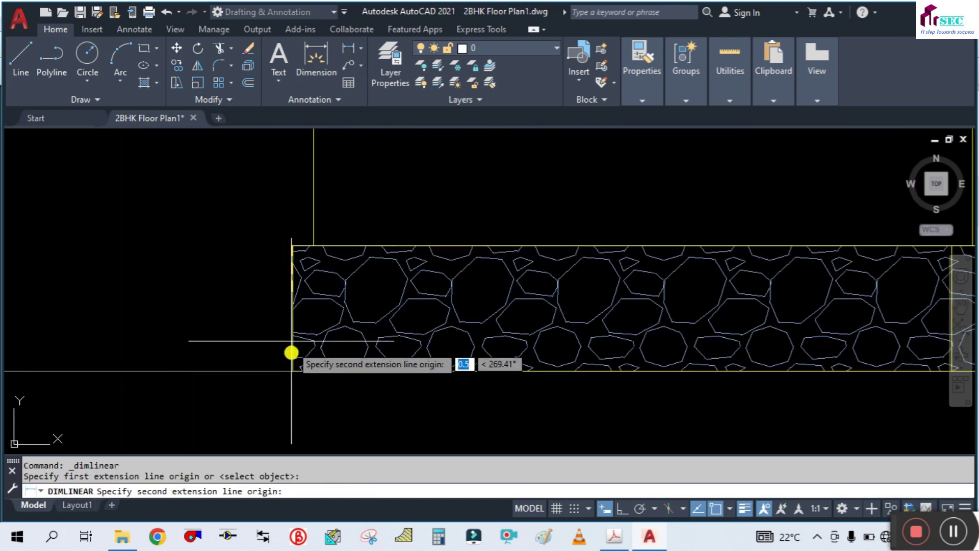
click(291, 370)
click(226, 356)
scroll(287, 369, down, 6)
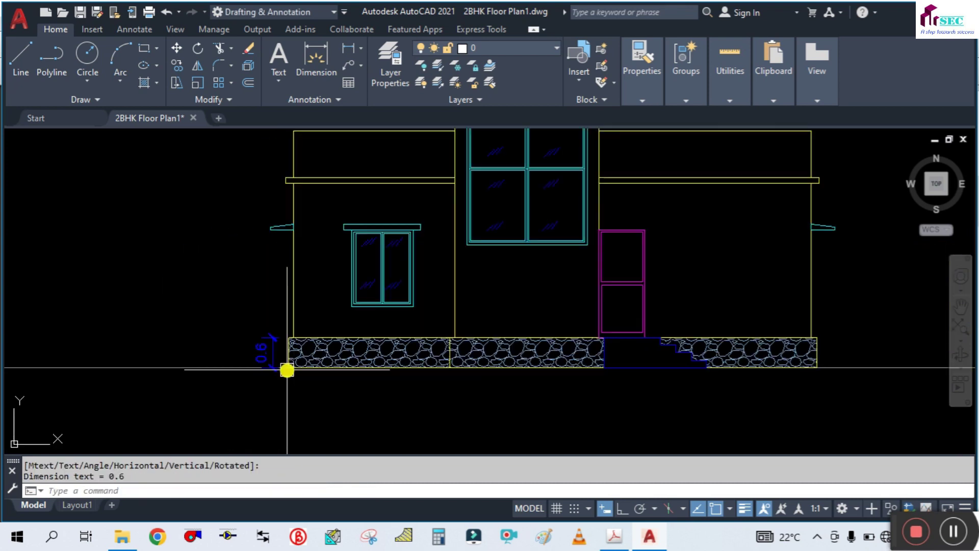
scroll(357, 306, up, 2)
scroll(331, 329, up, 1)
scroll(334, 324, down, 1)
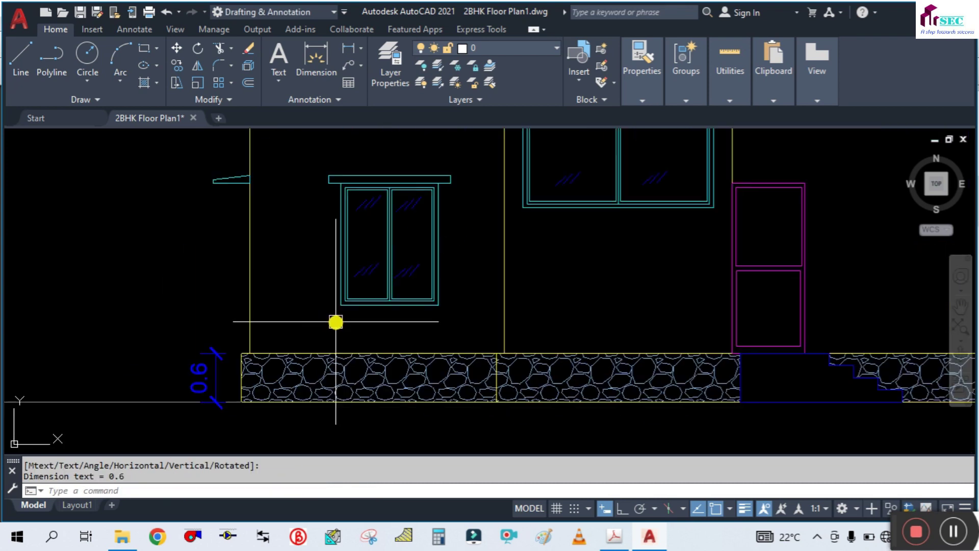
scroll(325, 322, down, 2)
scroll(293, 299, up, 2)
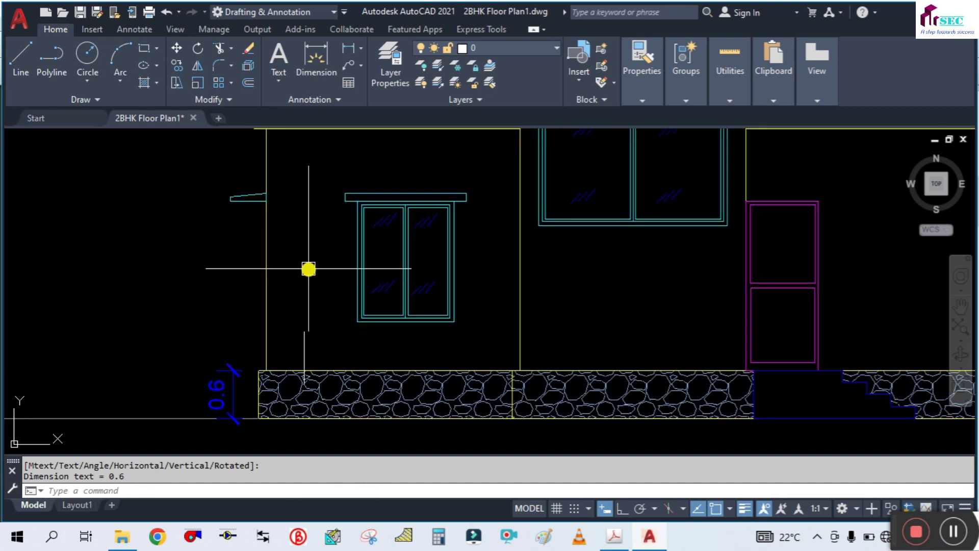
Add a 2.1 wall height dimension from plinth top to window-top level, with Ortho on.
key(Return)
scroll(316, 244, up, 1)
scroll(337, 190, up, 1)
scroll(350, 190, up, 1)
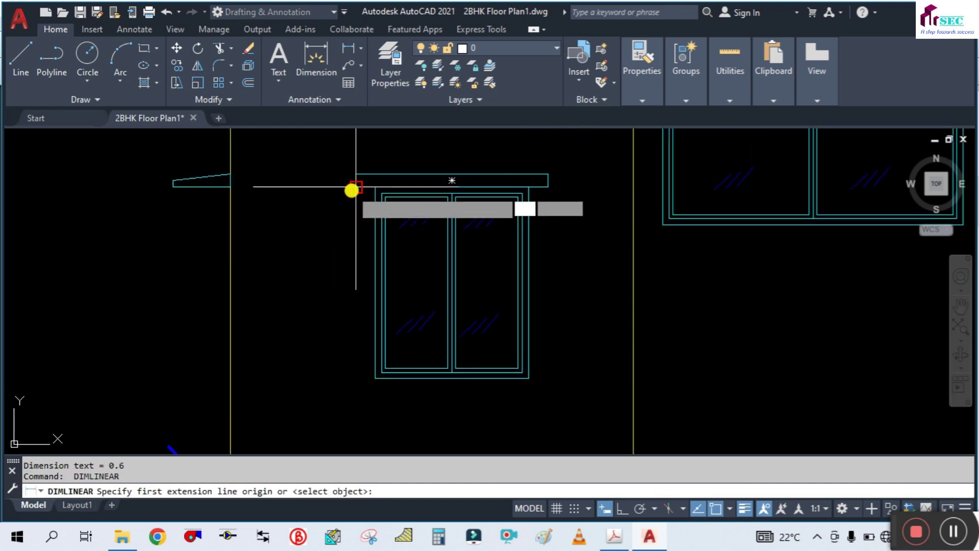
click(352, 190)
scroll(352, 190, down, 4)
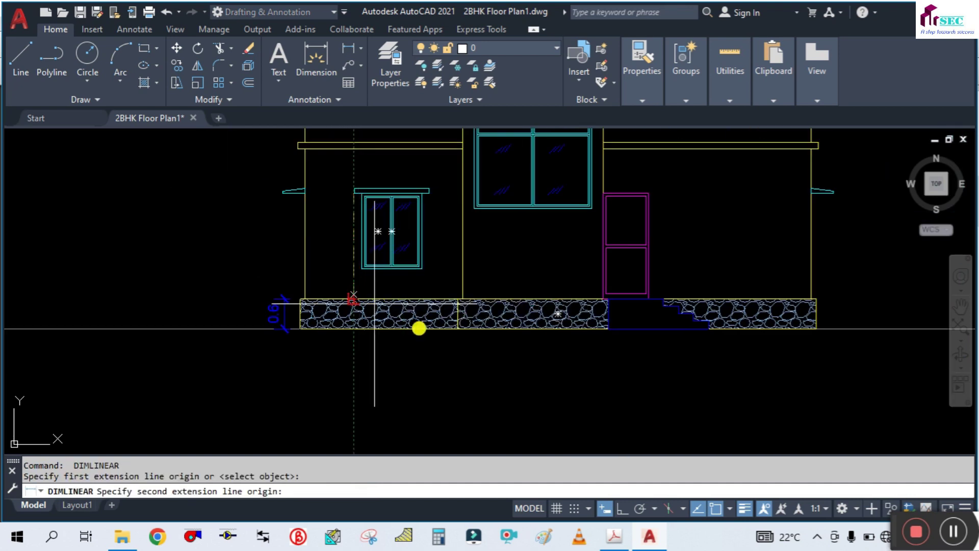
click(622, 508)
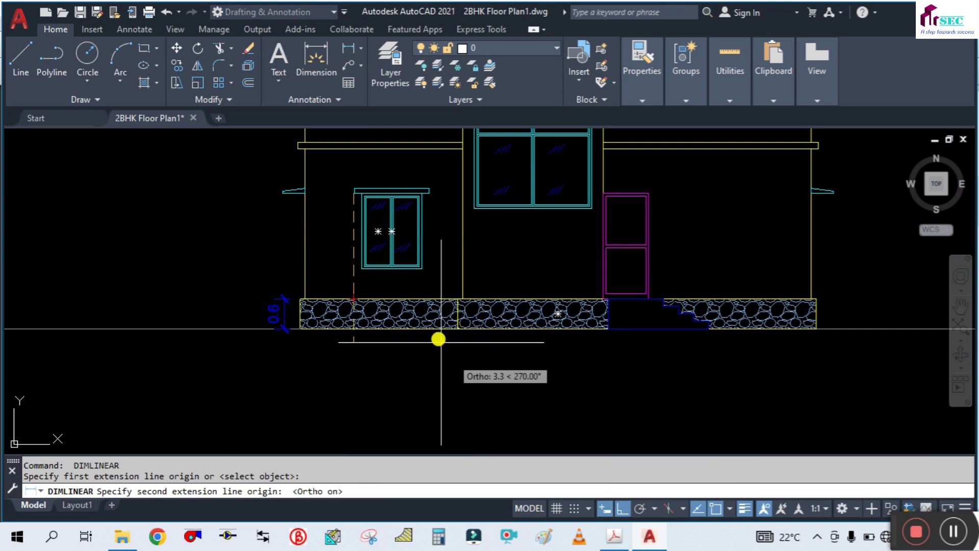
scroll(357, 286, up, 2)
scroll(346, 322, up, 1)
click(361, 357)
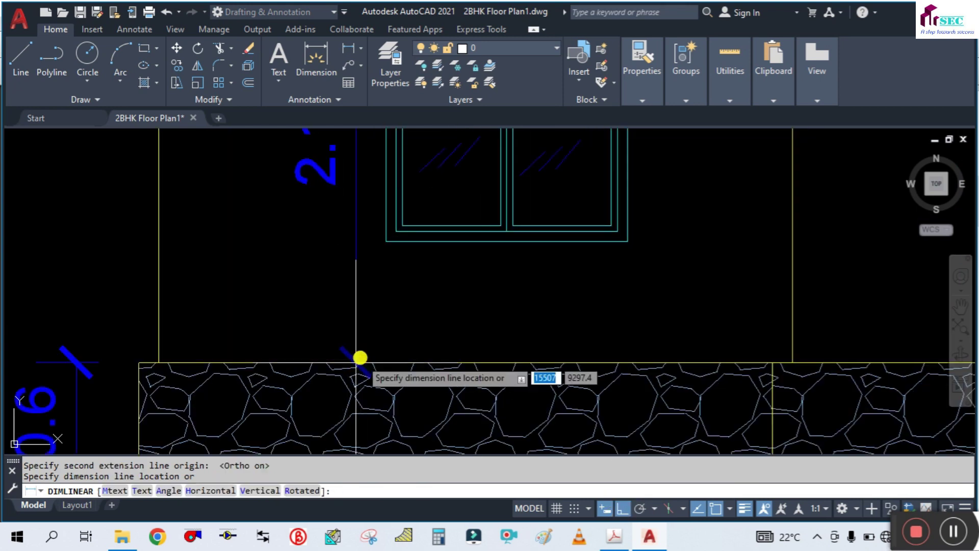
scroll(360, 357, down, 2)
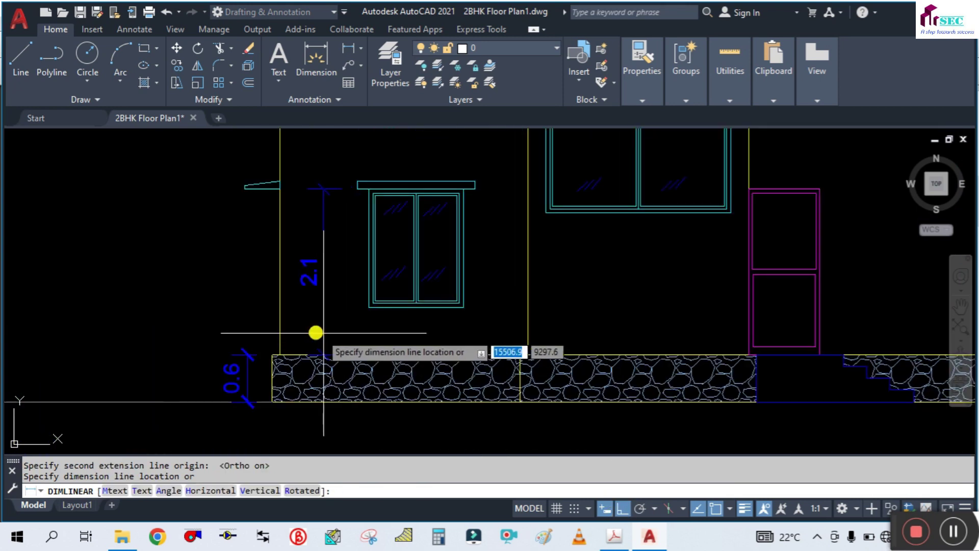
click(243, 327)
scroll(224, 339, down, 2)
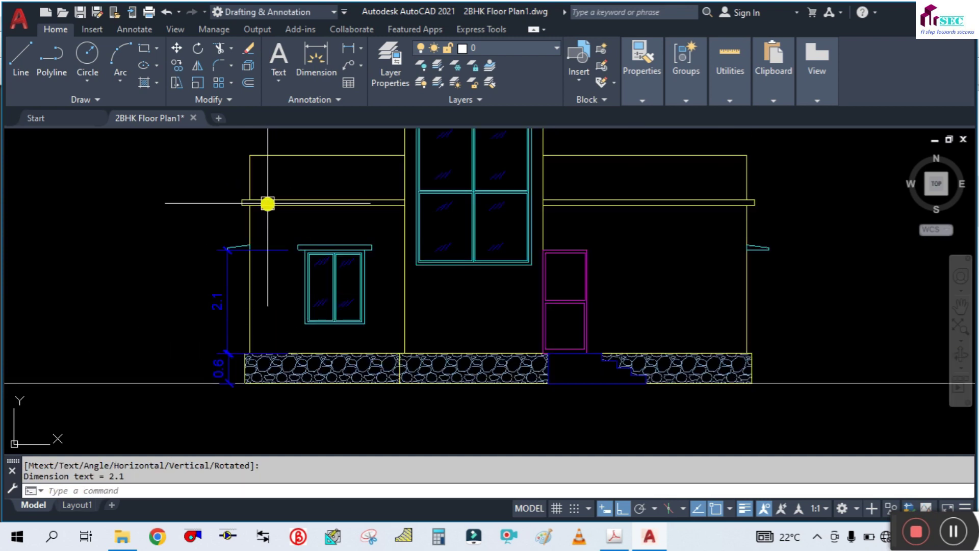
scroll(264, 204, up, 3)
Add the 0.9 parapet height dimension above the slab and bring up the reference PDF.
middle_drag(249, 201, 282, 334)
key(Return)
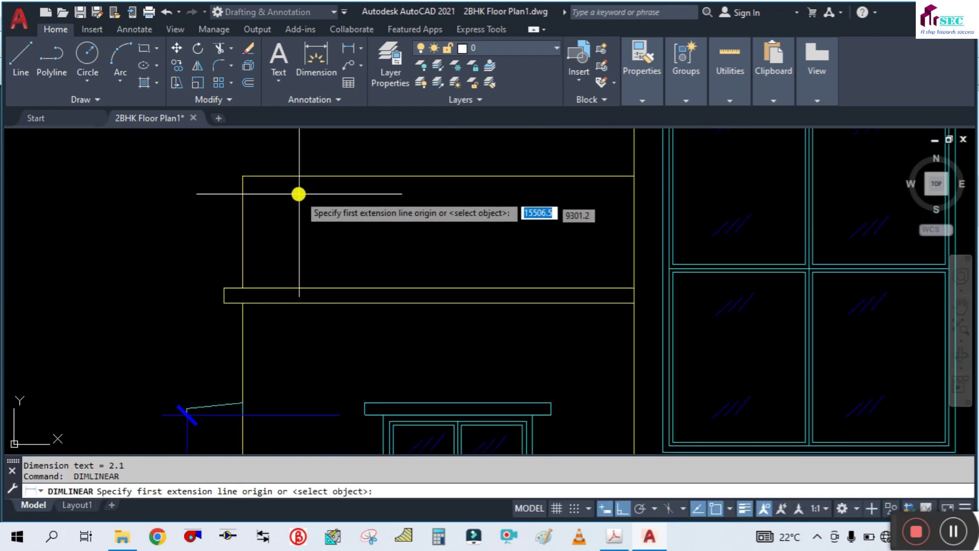
click(243, 175)
click(243, 289)
click(186, 276)
scroll(383, 245, down, 4)
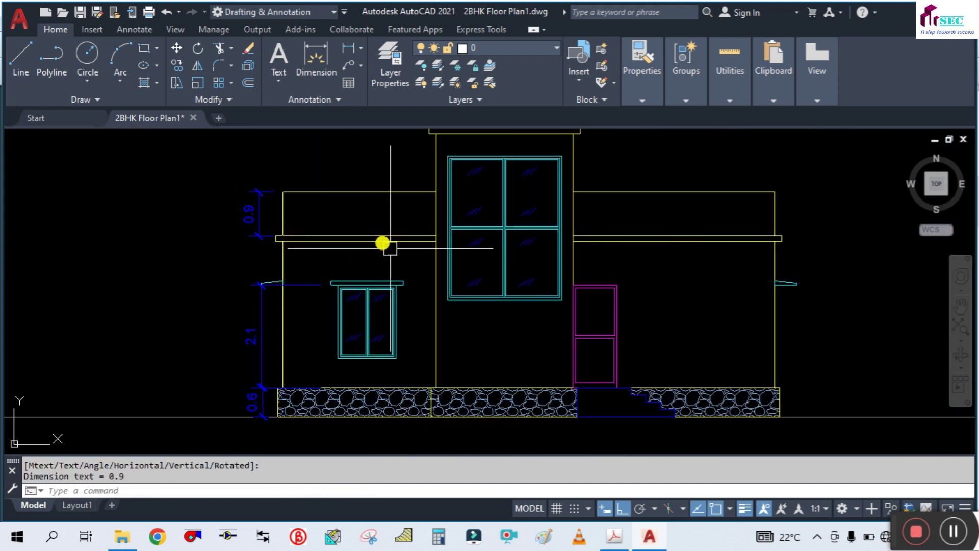
middle_drag(507, 337, 453, 334)
scroll(585, 291, down, 2)
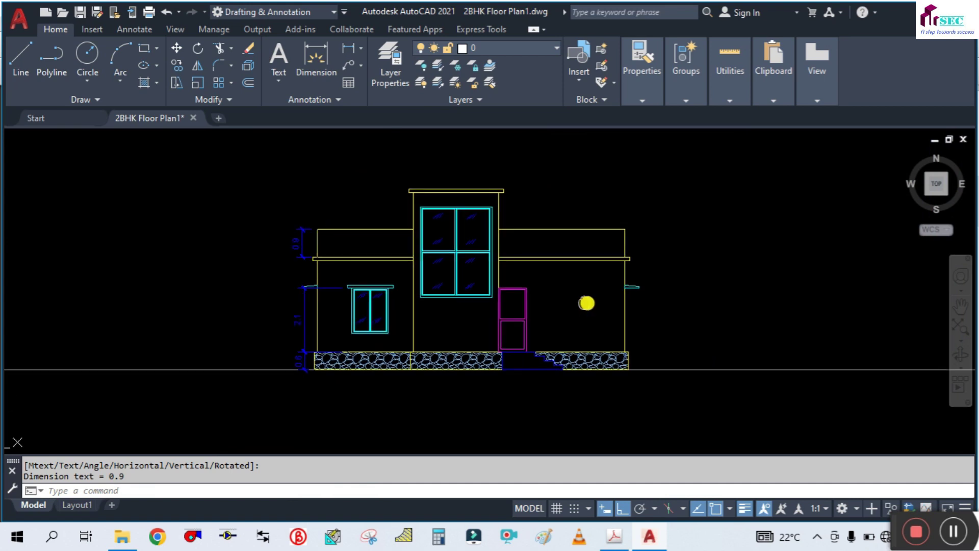
click(614, 534)
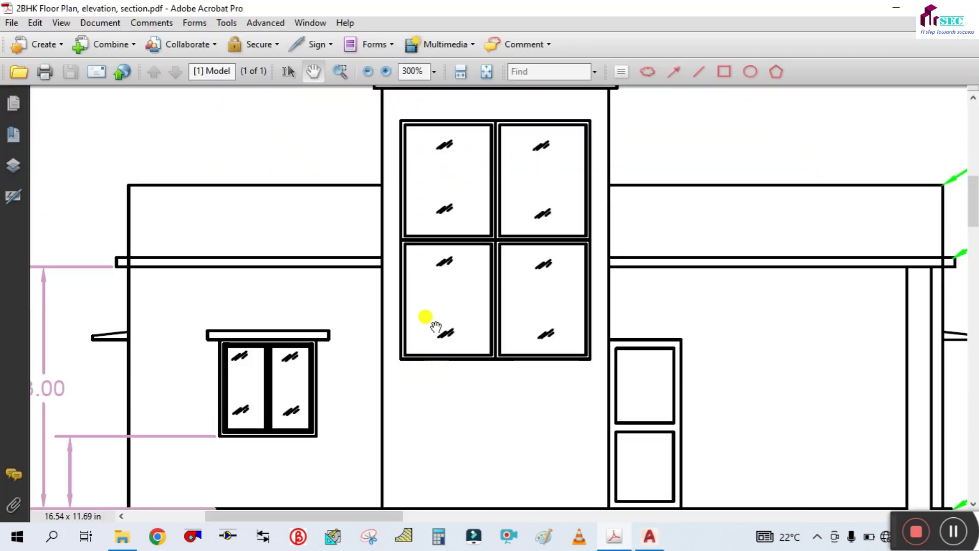
Zoom and pan the reference PDF to view the full elevation, then return to AutoCAD.
ctrl+scroll(437, 327, down, 2)
ctrl+scroll(746, 276, up, 1)
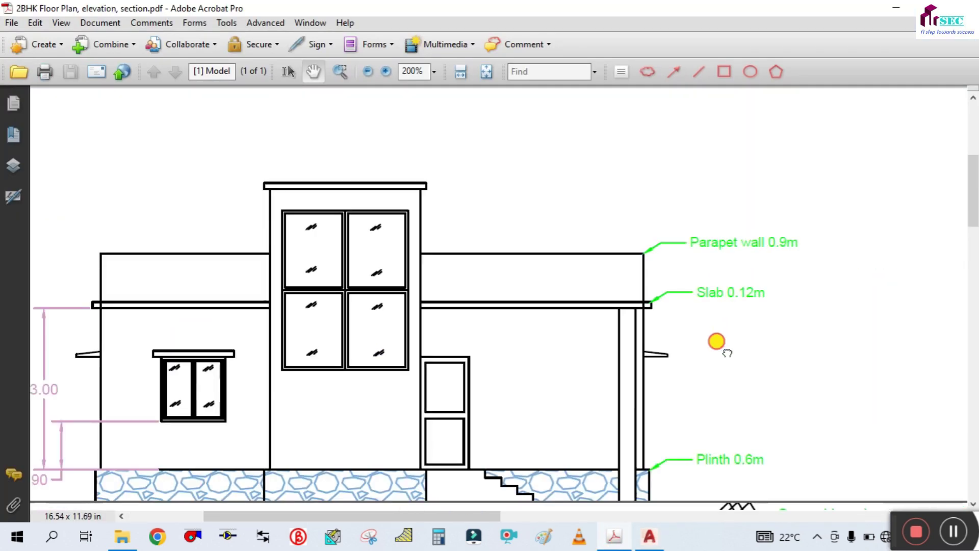
drag(716, 340, 503, 290)
drag(398, 423, 458, 336)
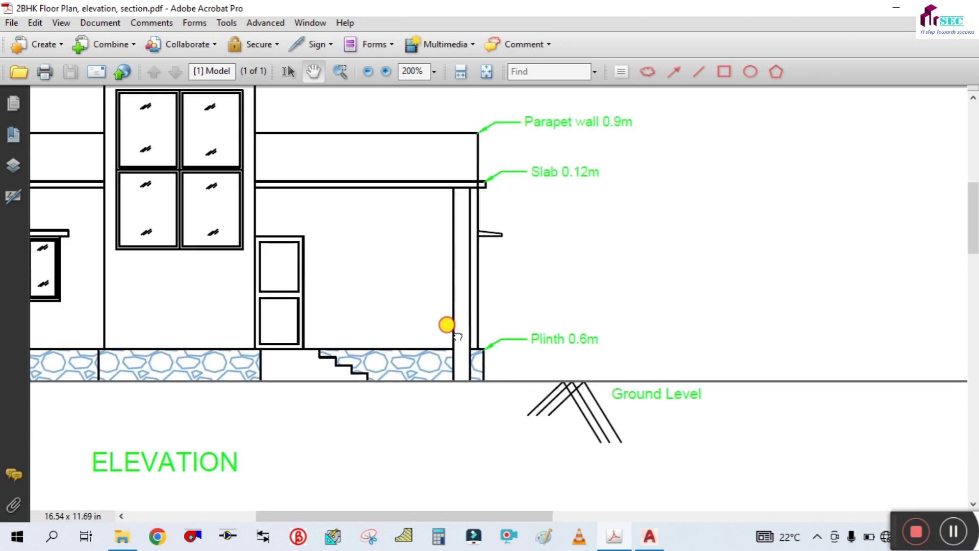
ctrl+scroll(416, 324, down, 3)
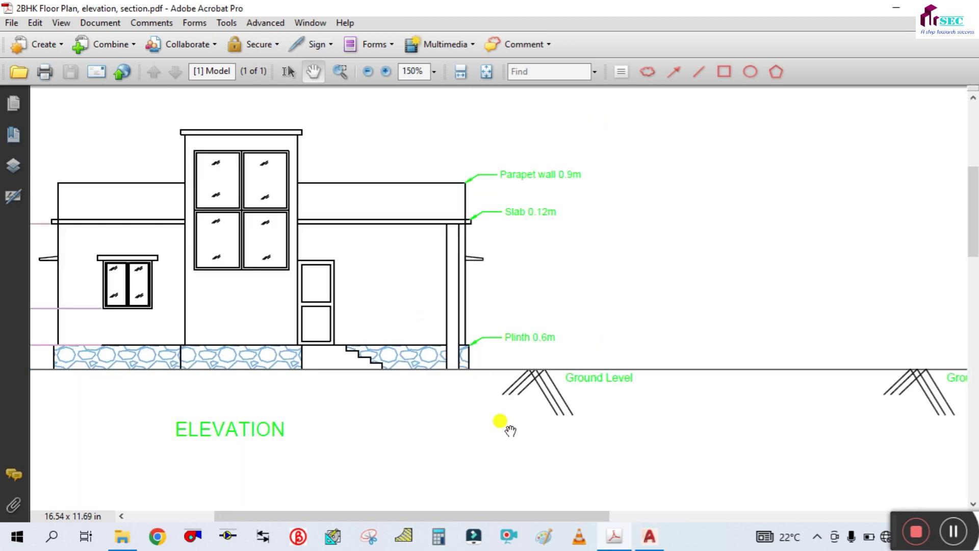
click(649, 536)
Look over the floor plan, zoom back to the elevation, then switch to the reference PDF.
middle_drag(580, 368, 503, 280)
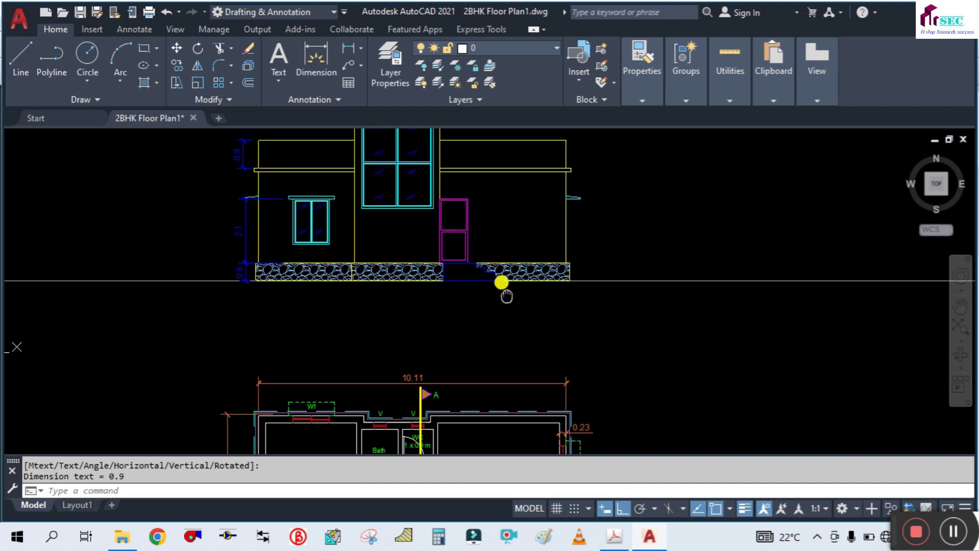
scroll(491, 220, down, 4)
scroll(473, 382, up, 6)
scroll(509, 324, up, 2)
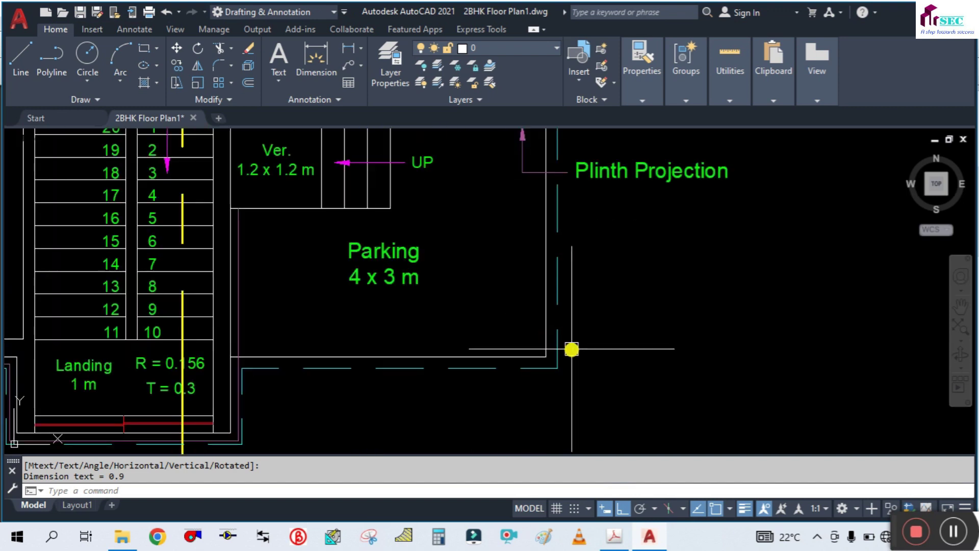
scroll(518, 365, down, 4)
scroll(607, 354, down, 3)
scroll(586, 277, down, 1)
middle_drag(586, 278, 584, 300)
scroll(562, 232, up, 2)
scroll(561, 232, up, 1)
scroll(520, 279, up, 1)
scroll(555, 284, up, 1)
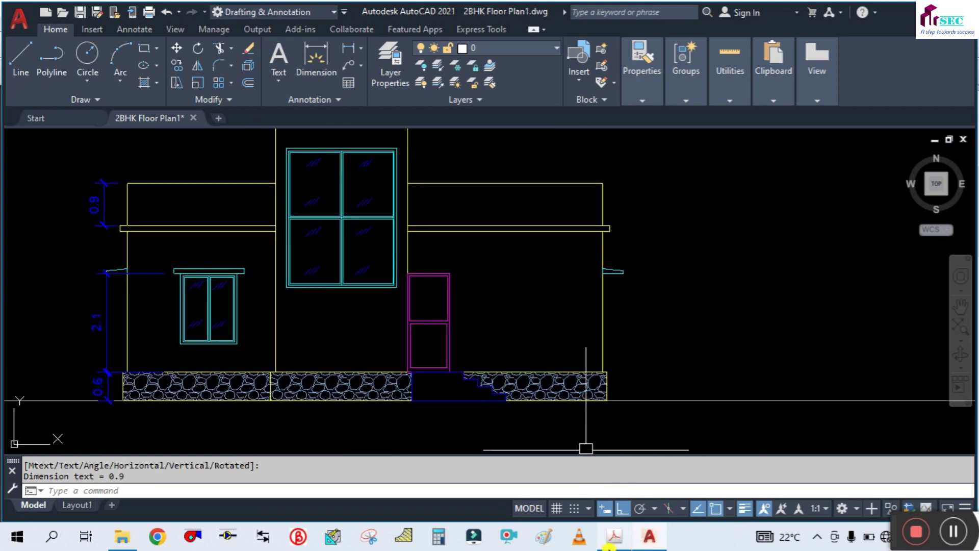
click(610, 544)
Zoom the reference PDF between 400% and 150% to study level notes, then return to AutoCAD.
ctrl+scroll(477, 214, up, 3)
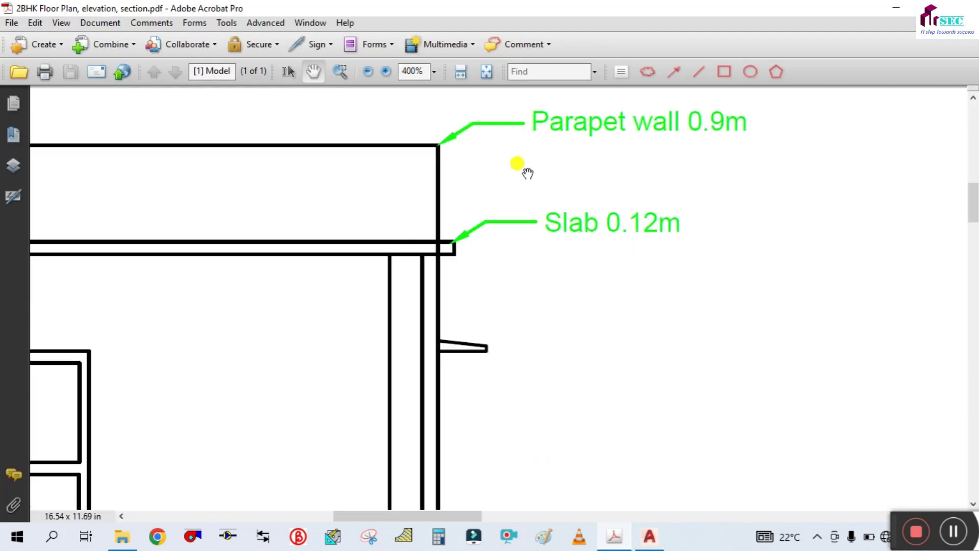
ctrl+scroll(562, 148, down, 2)
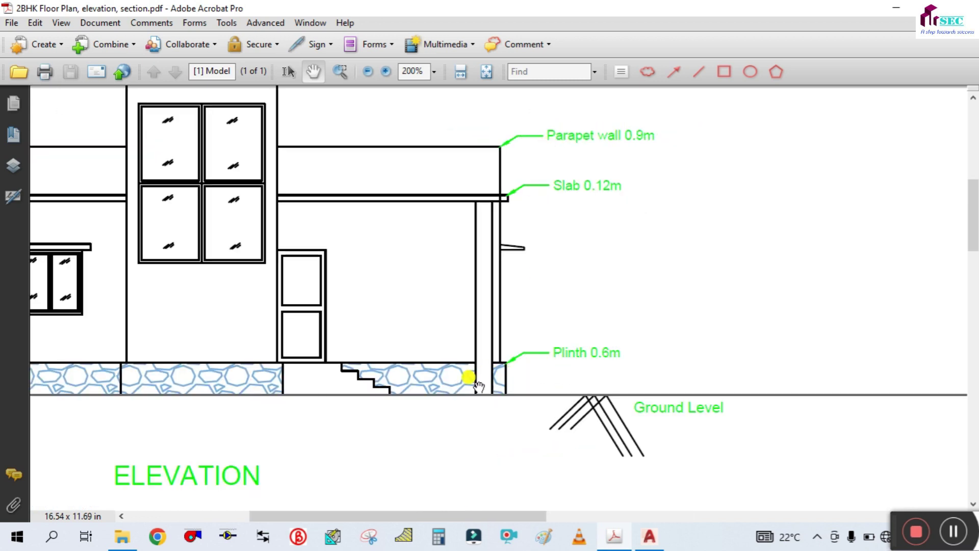
ctrl+scroll(561, 357, down, 1)
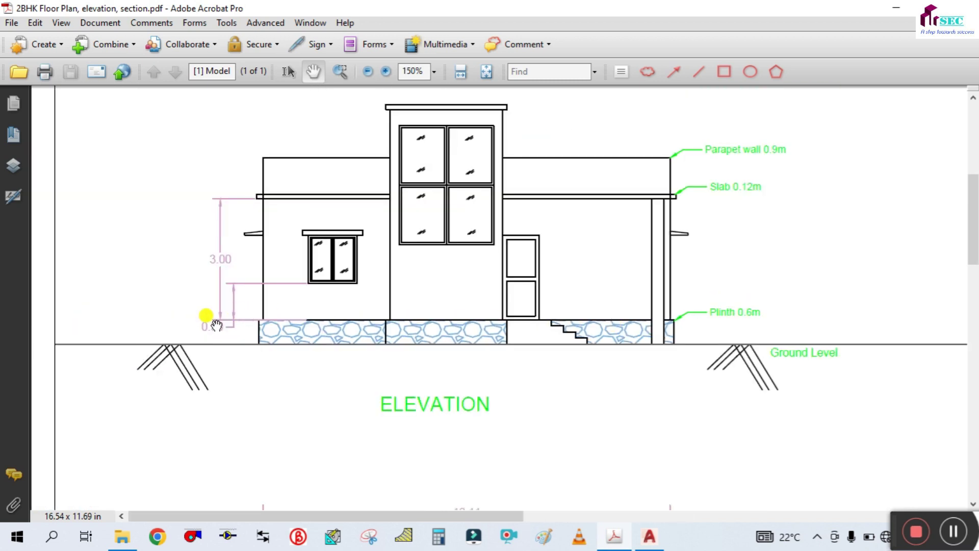
ctrl+scroll(799, 128, up, 1)
ctrl+scroll(673, 377, down, 1)
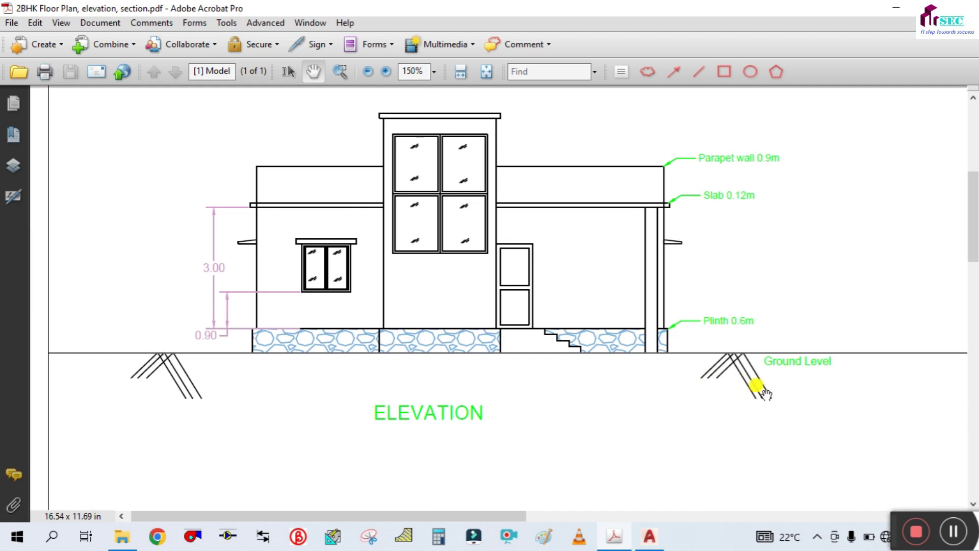
click(649, 536)
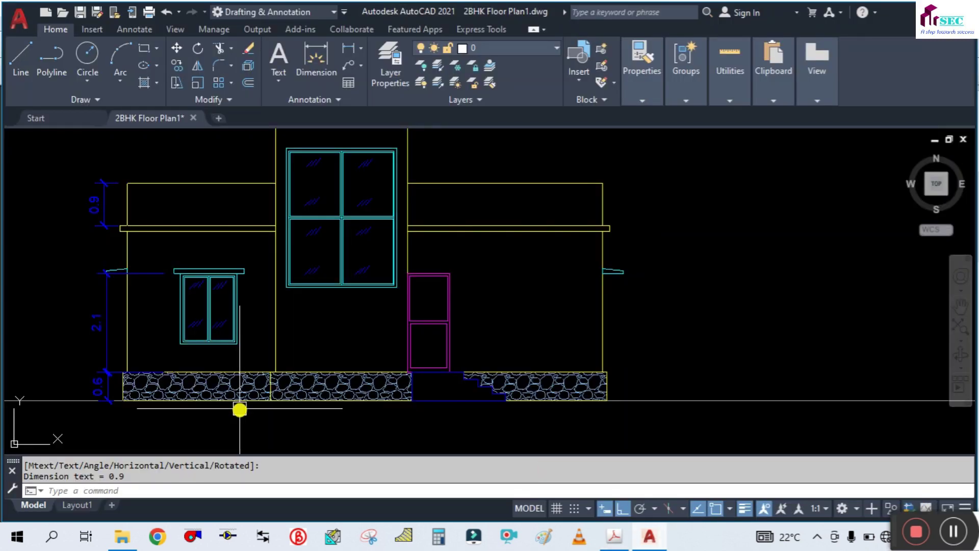
Draw a small inverted-V two-line mark below the ground line at the plinth's left end.
middle_drag(240, 408, 534, 295)
scroll(391, 311, up, 2)
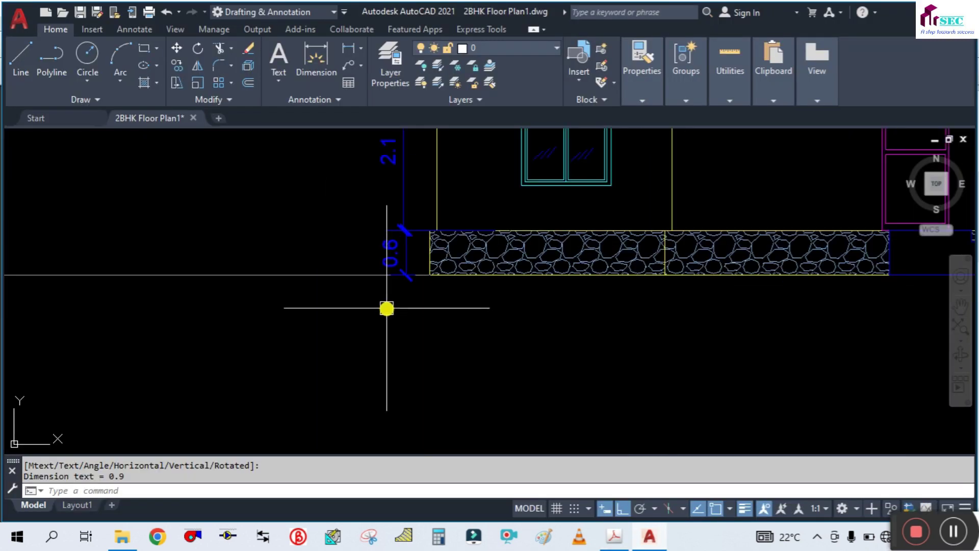
key(Return)
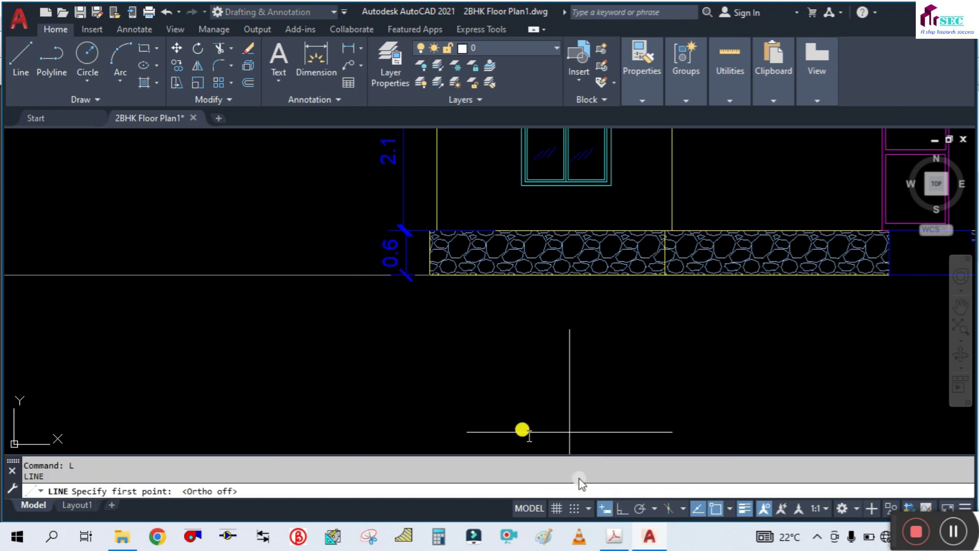
scroll(291, 291, up, 4)
click(291, 282)
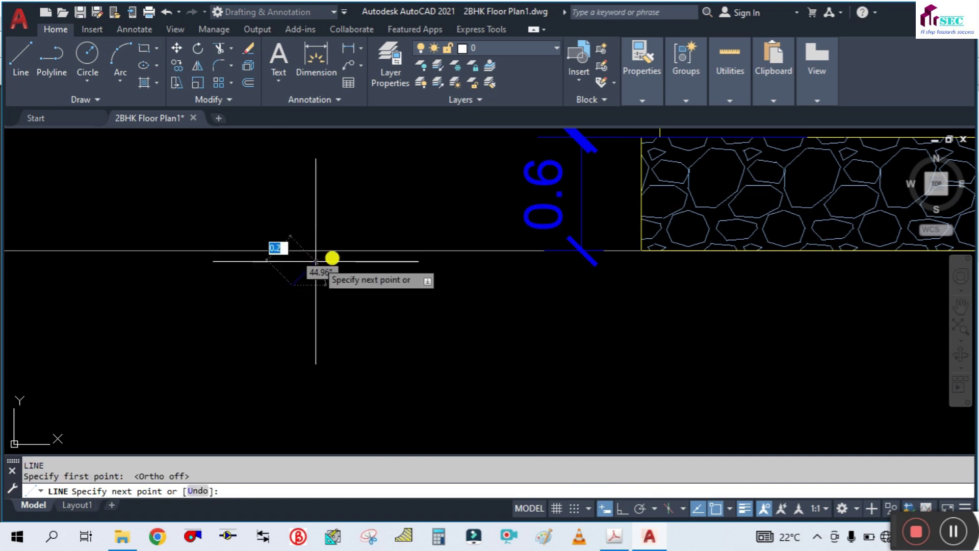
click(344, 251)
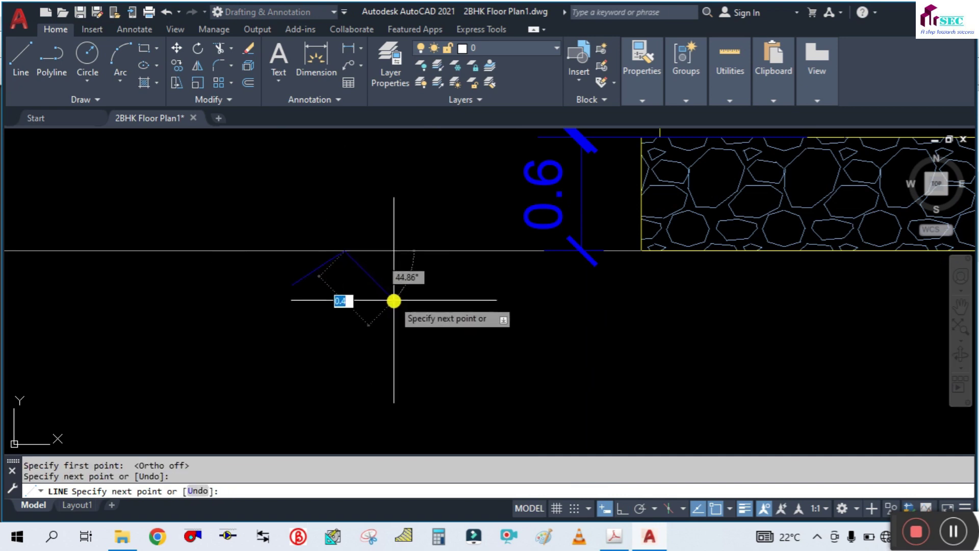
click(397, 310)
key(Escape)
text(c)
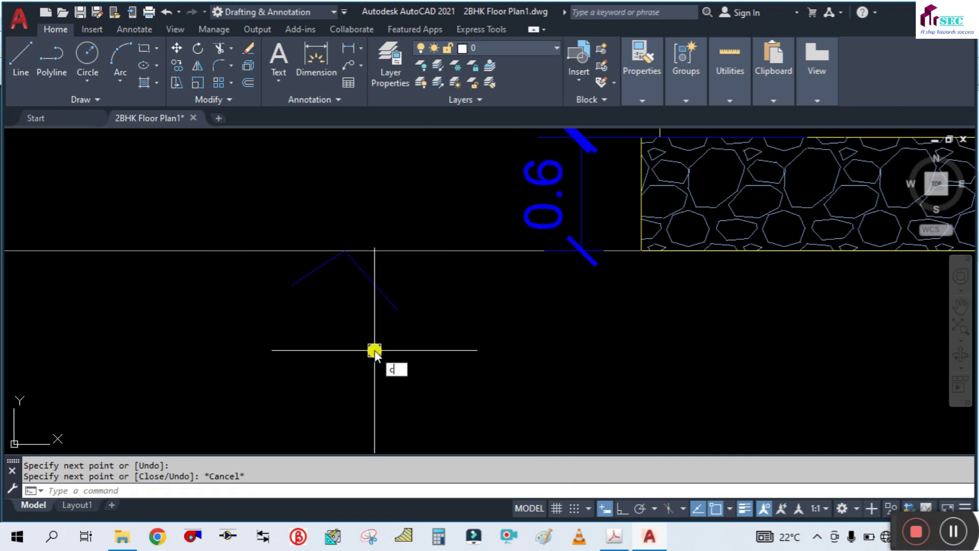
text(o)
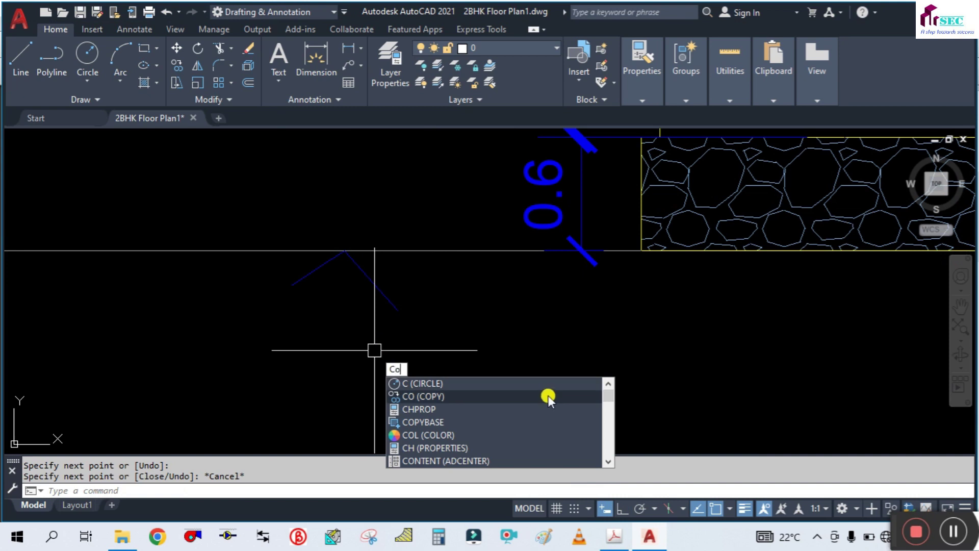
key(Return)
Copy the two angled strokes a small step right to form a ground hatch cluster.
click(623, 509)
click(437, 324)
click(262, 262)
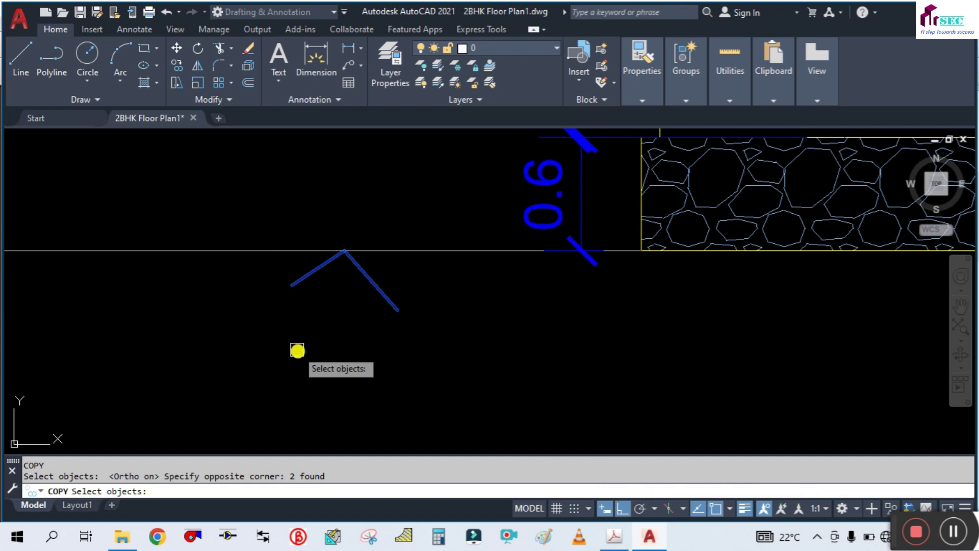
key(Return)
click(305, 351)
click(324, 351)
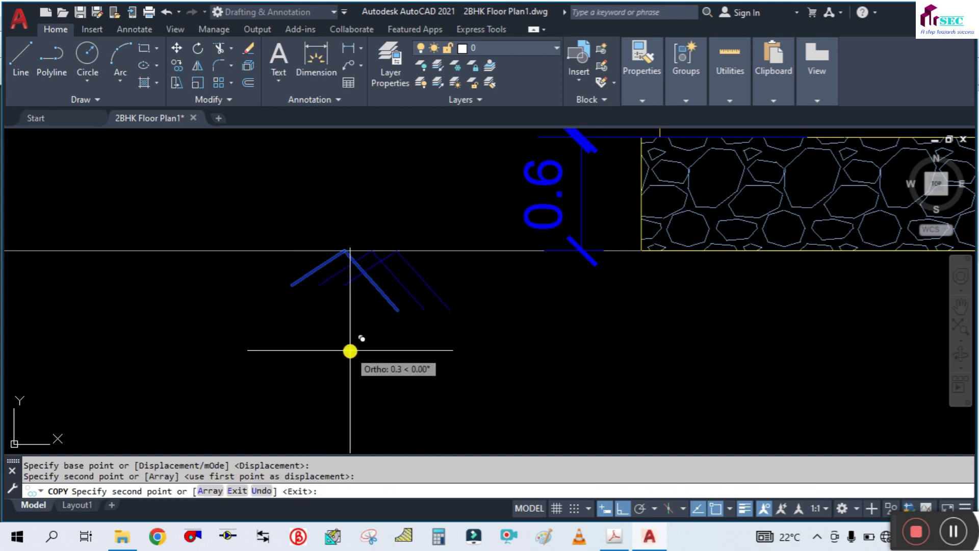
key(Escape)
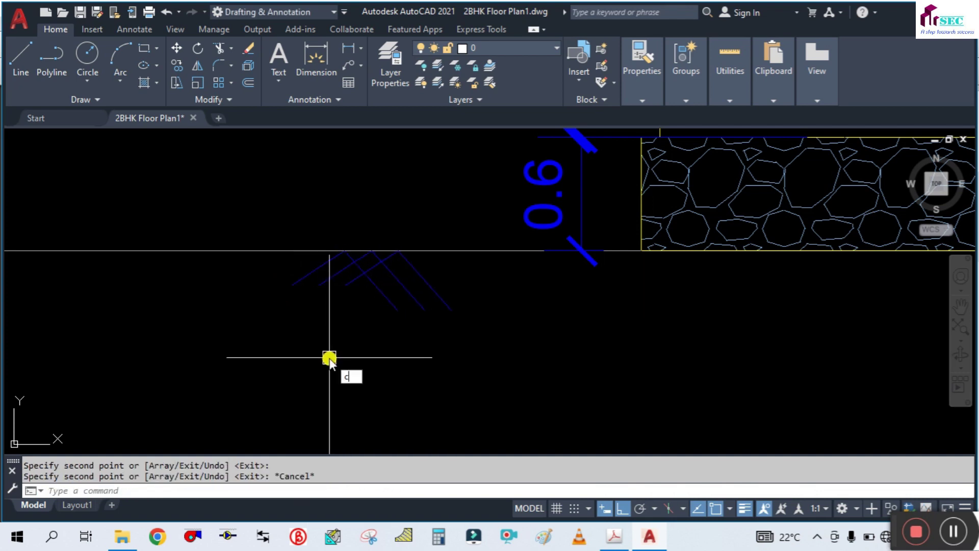
Copy all four ground symbol strokes 11.2 to the building's right end.
text(o)
key(Return)
click(474, 332)
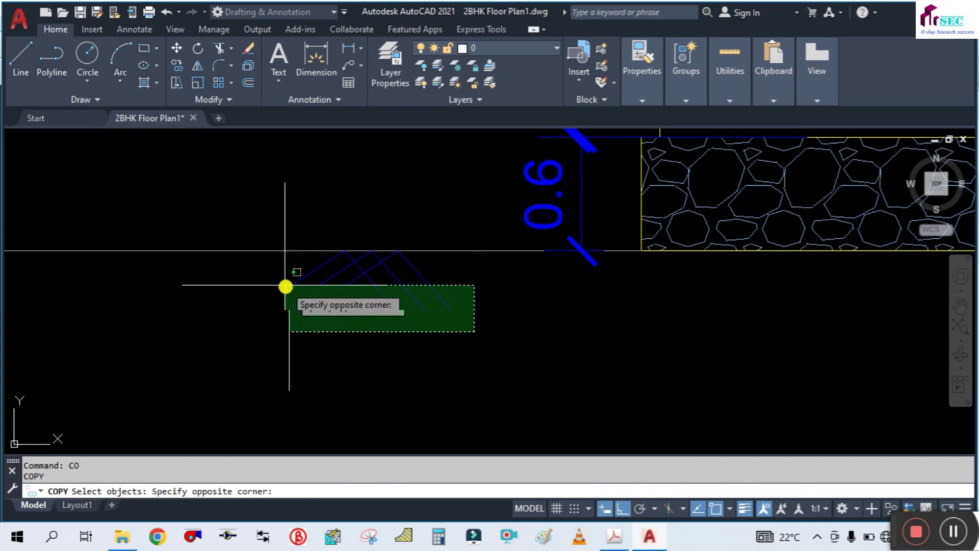
click(286, 287)
scroll(199, 285, down, 3)
key(Return)
click(212, 317)
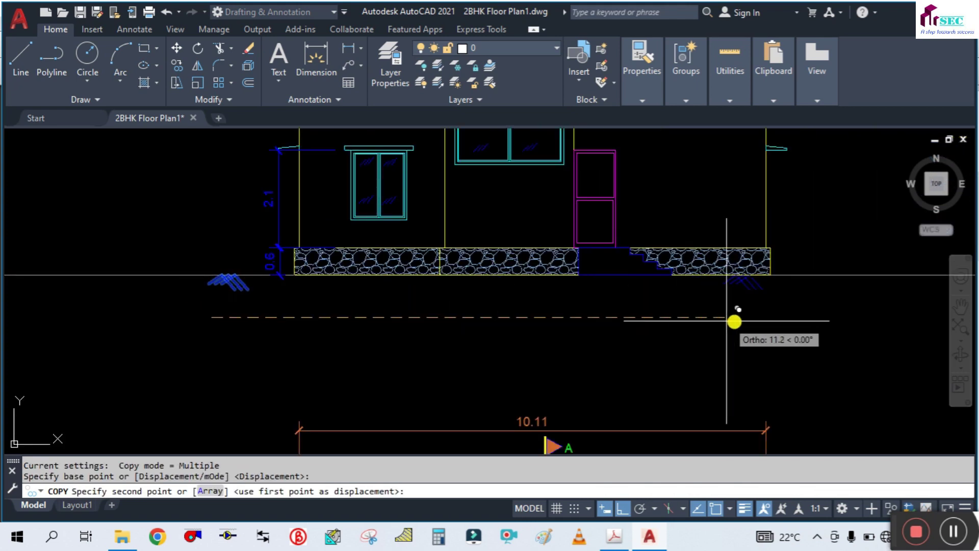
click(807, 322)
key(Escape)
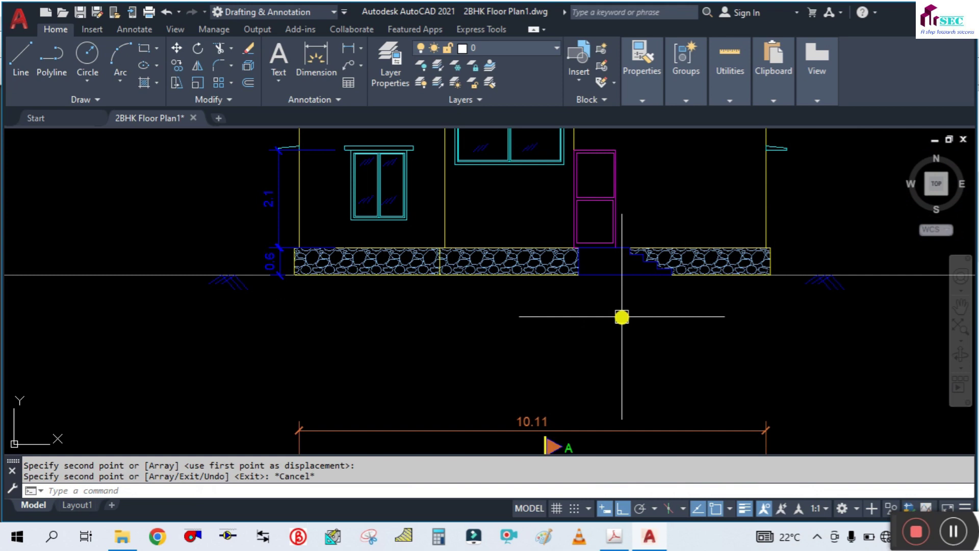
middle_drag(624, 320, 453, 367)
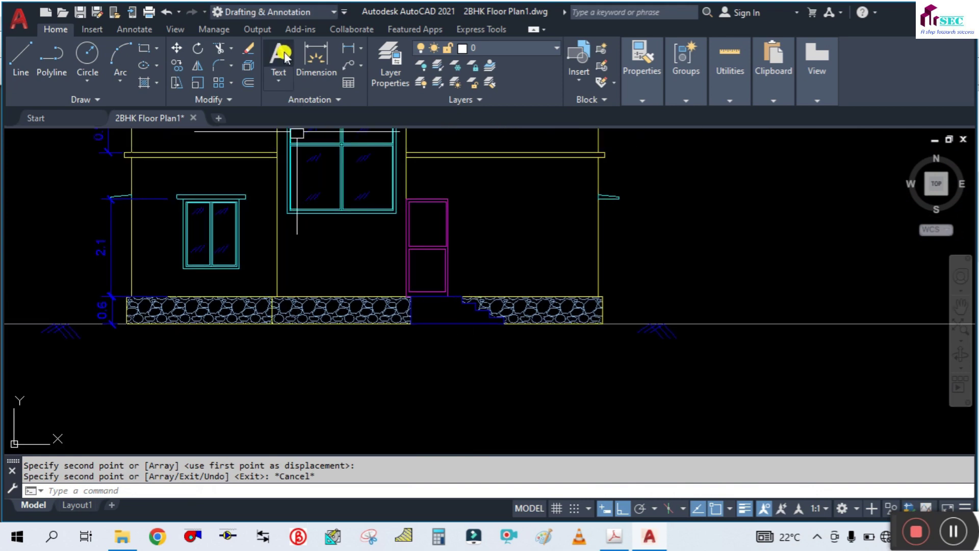
Try a multileader at the wall corner, then erase the unwanted leader.
text(t)
key(Return)
key(Escape)
key(Escape)
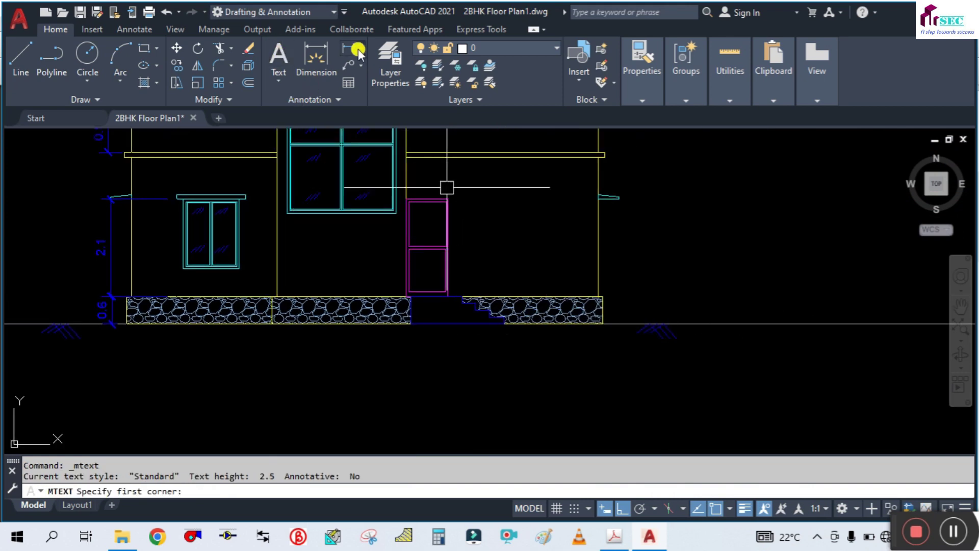
click(351, 65)
scroll(544, 163, up, 2)
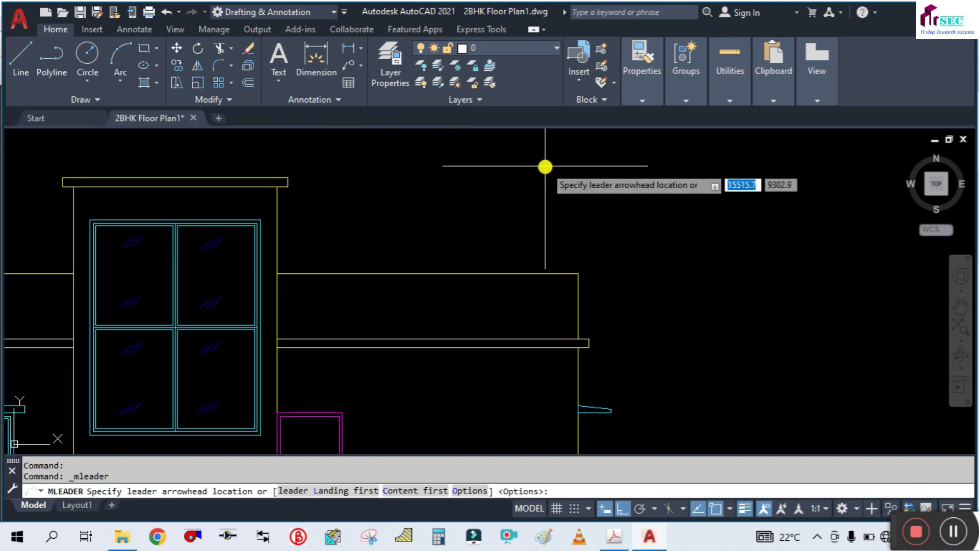
scroll(592, 297, up, 2)
click(595, 336)
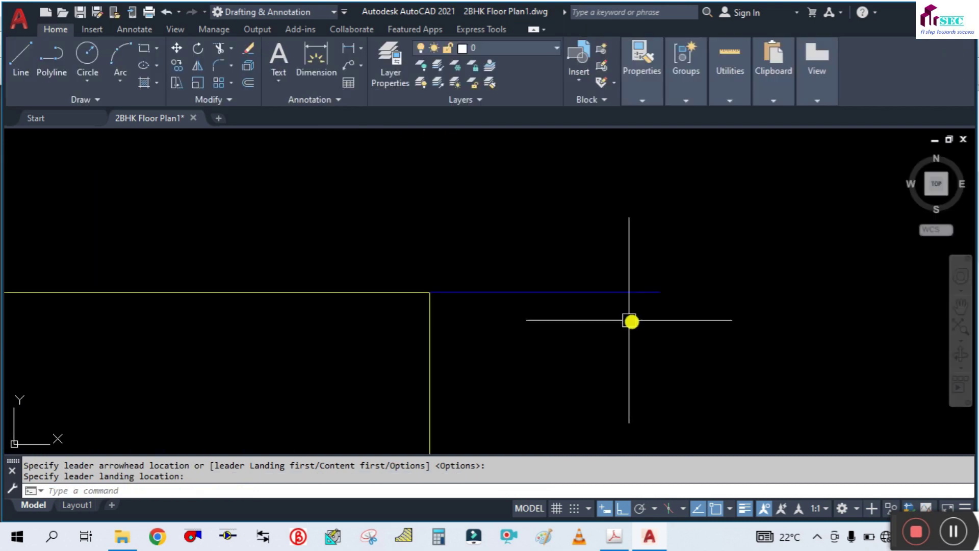
click(601, 291)
text(e)
key(Return)
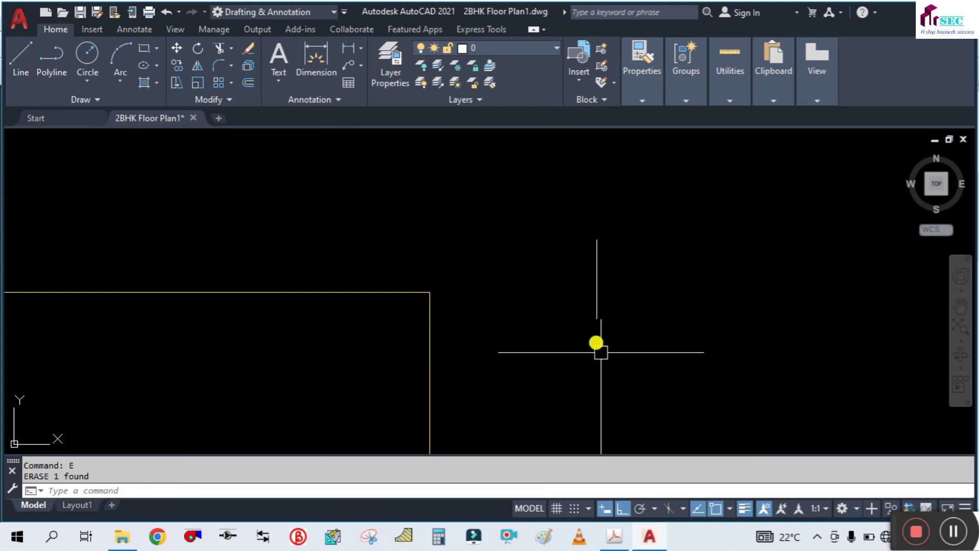
scroll(596, 326, down, 2)
key(Escape)
Draw a quick leader from the parapet wall's right edge out to the right.
text(e)
key(Return)
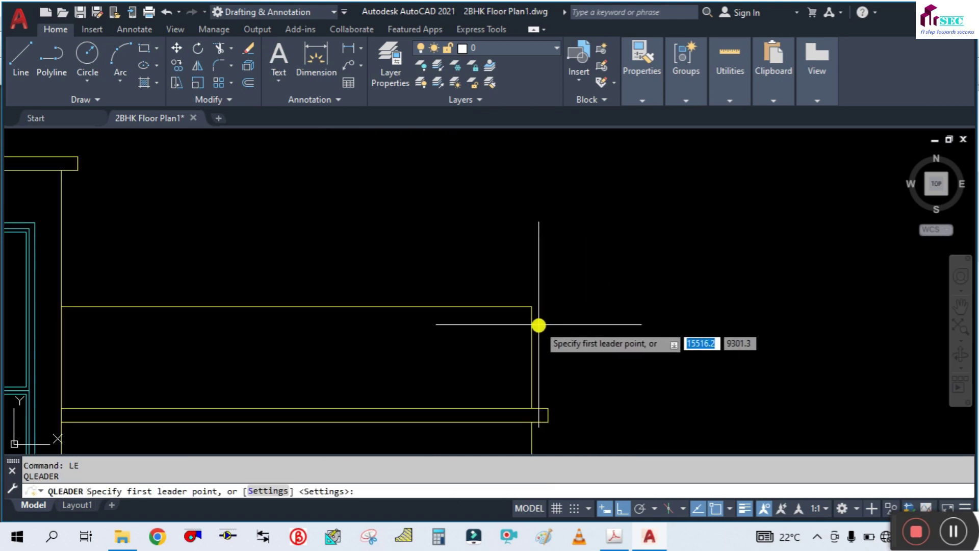
click(536, 325)
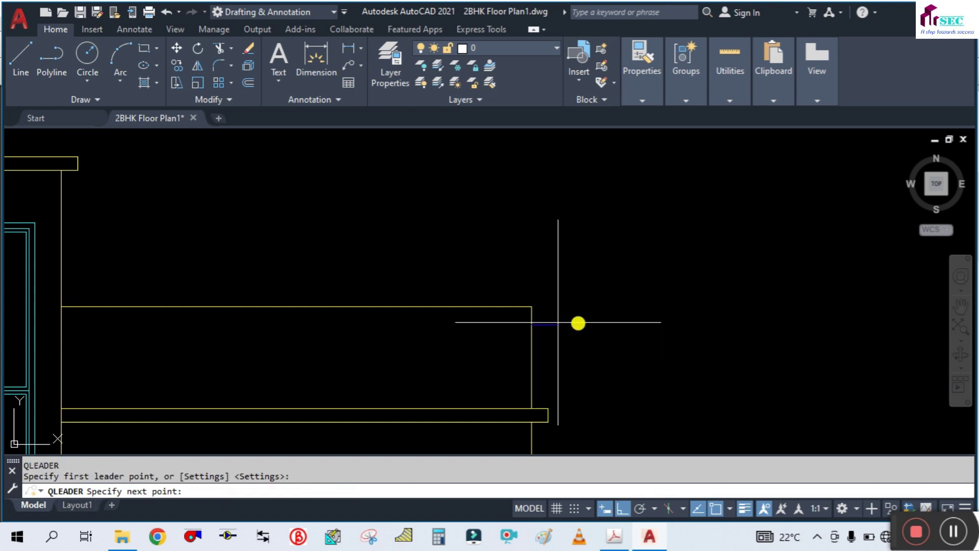
click(597, 324)
key(Escape)
middle_drag(665, 357, 632, 335)
Start a multiline text box to the right of the front elevation.
text(t)
key(Return)
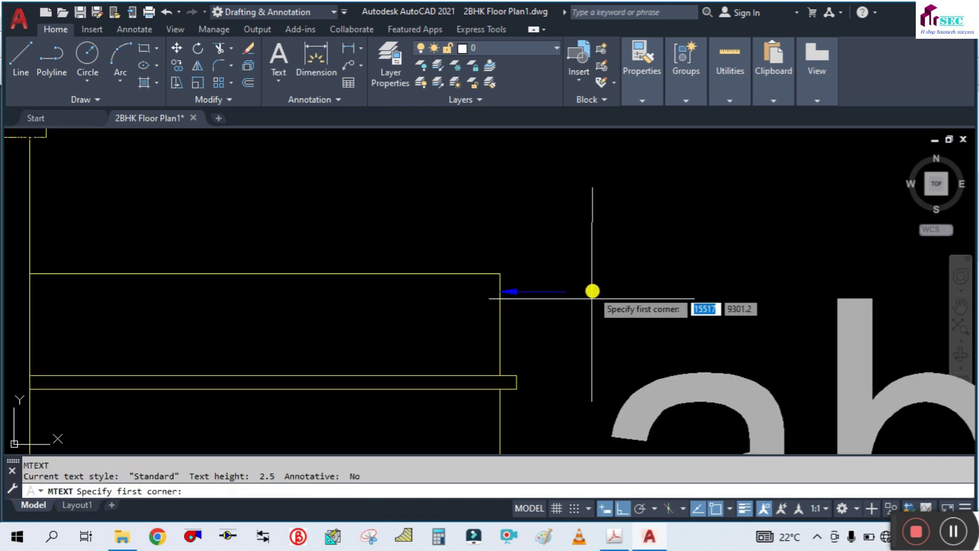
scroll(590, 276, down, 5)
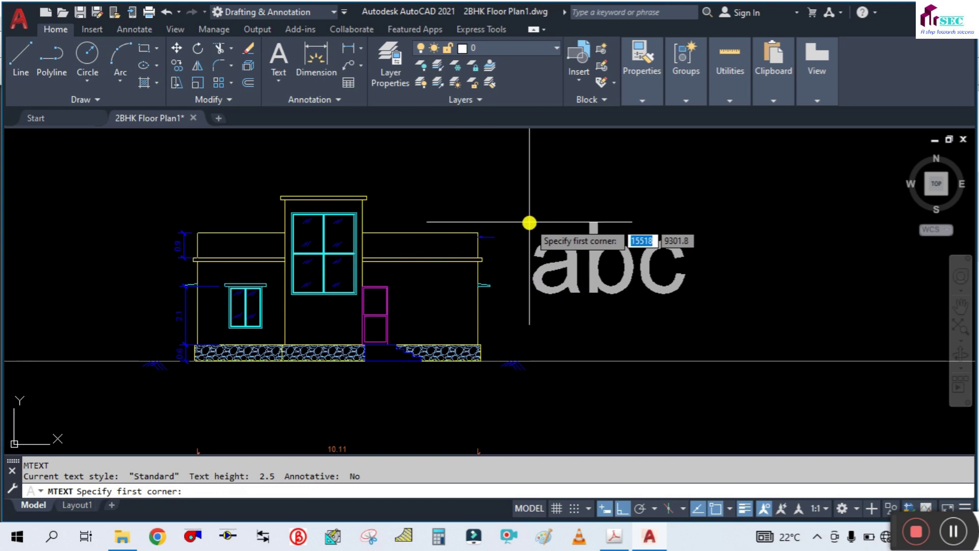
scroll(527, 225, up, 2)
click(489, 223)
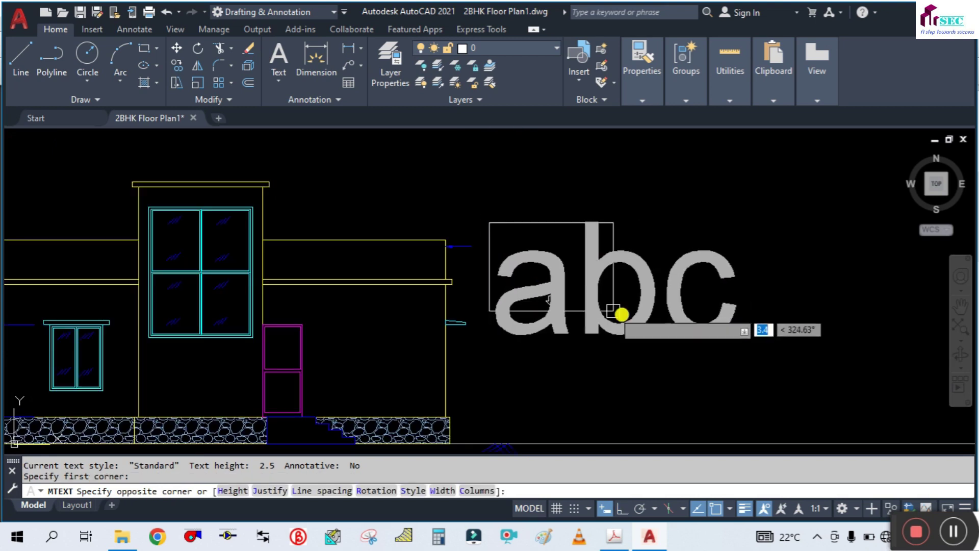
click(628, 322)
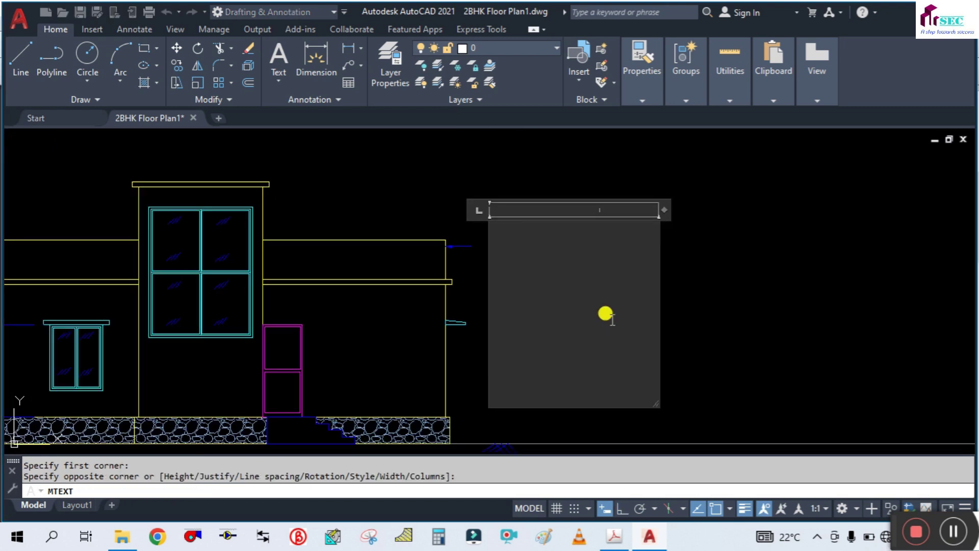
Enter the note 'Parapet / wall / 0.9m' on separate lines, then select it.
text(Pa)
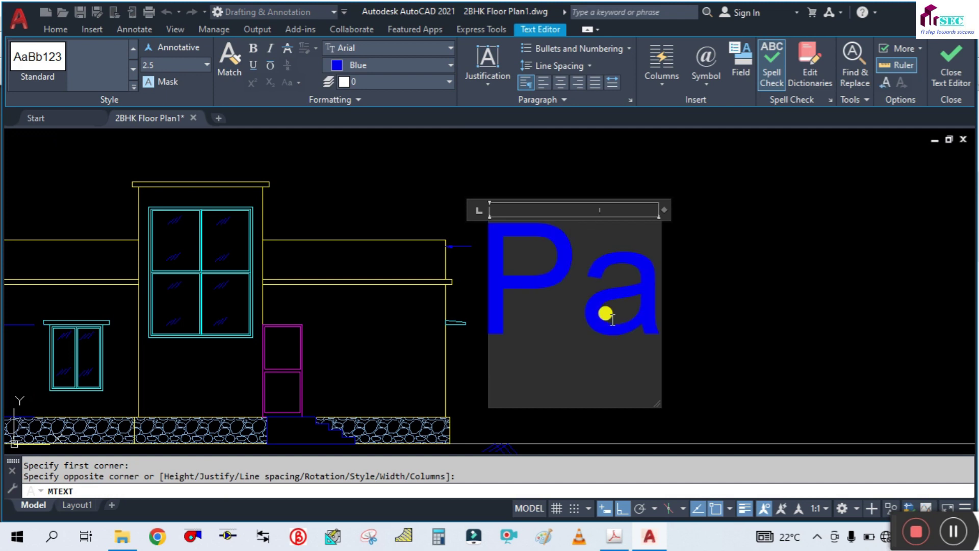
text(rape)
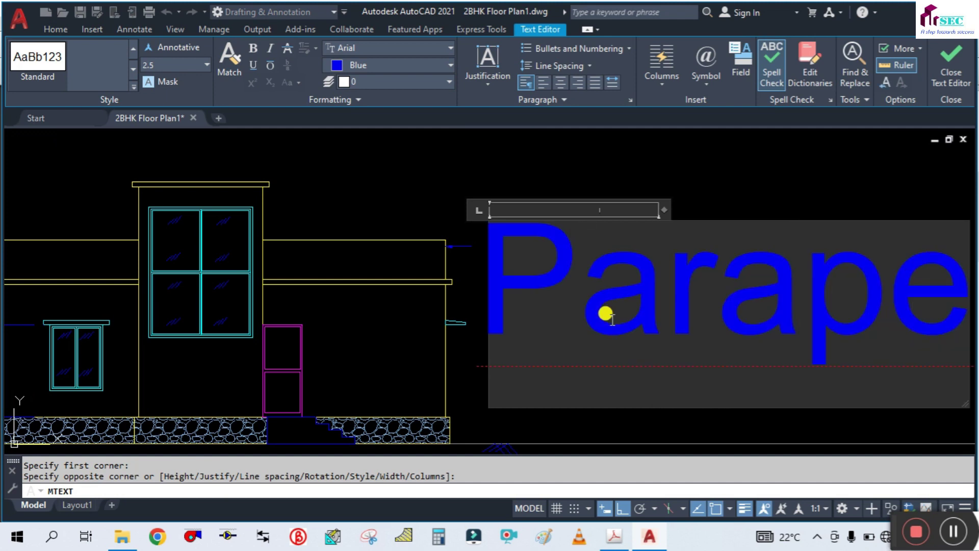
text(t)
key(Return)
text(Wall)
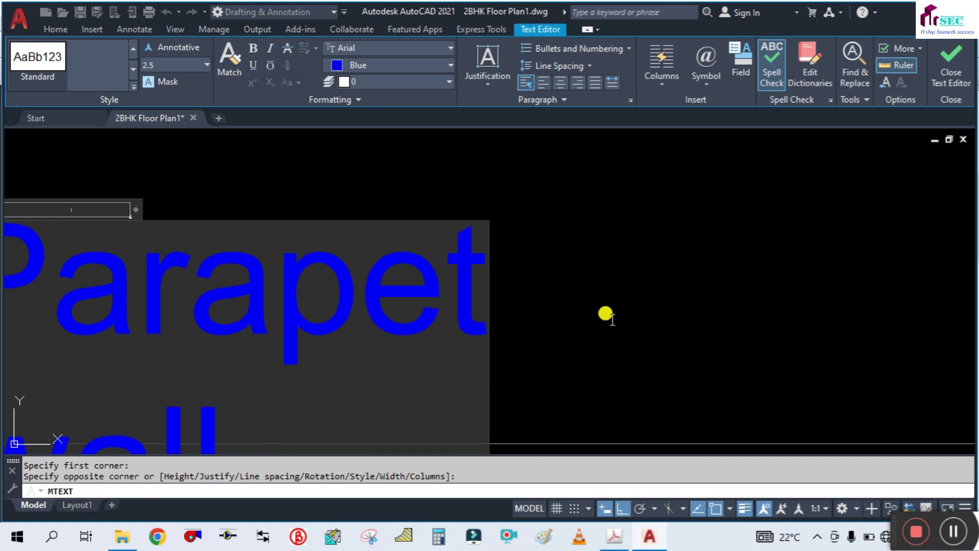
key(ctrl+z)
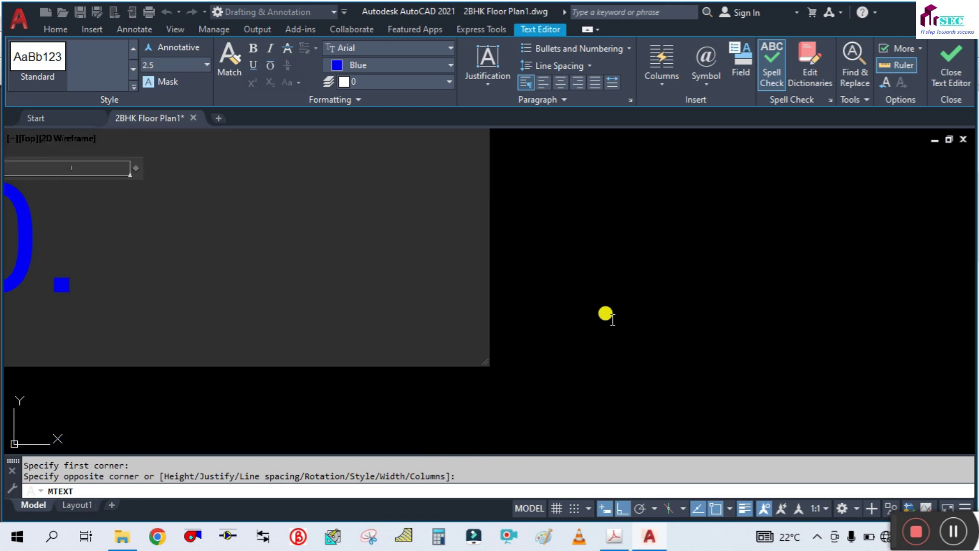
text(9)
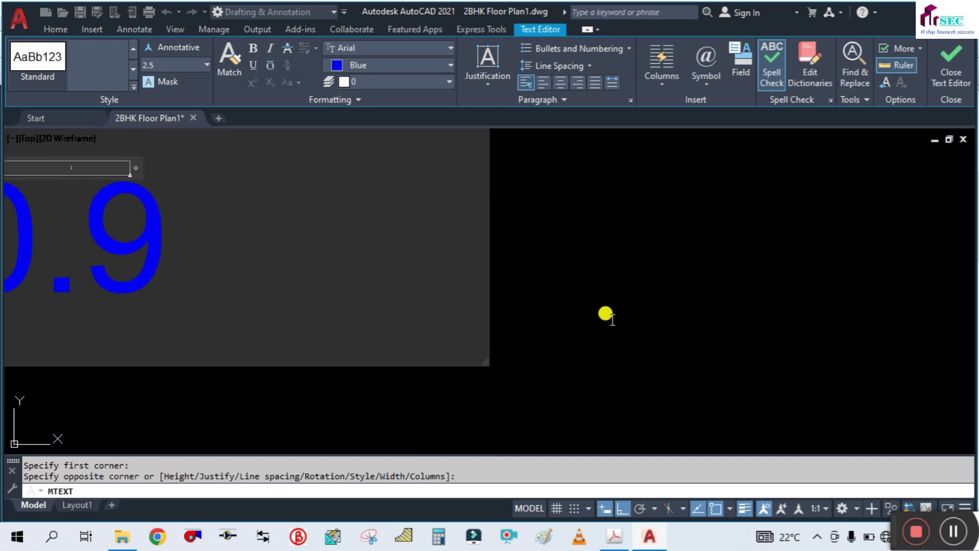
text(m)
click(606, 314)
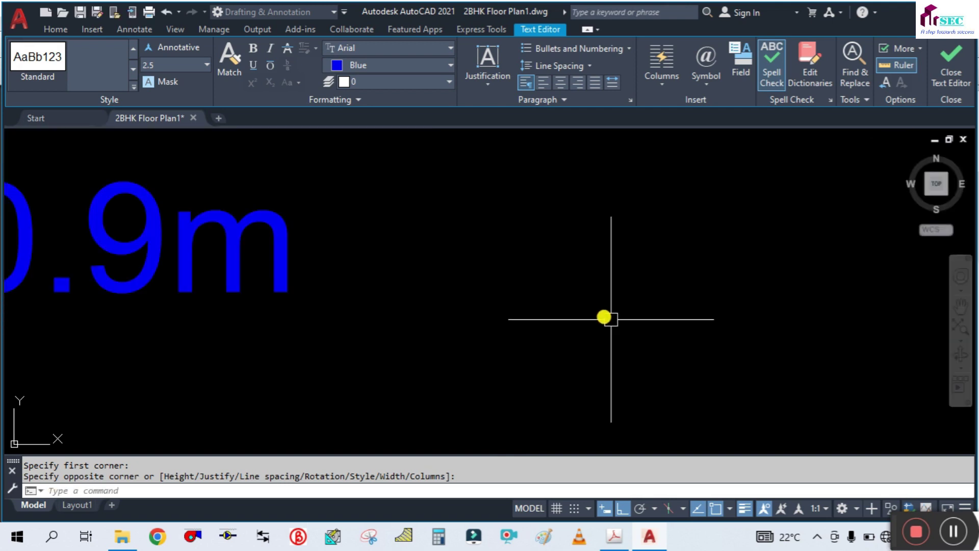
scroll(605, 317, down, 3)
scroll(436, 335, down, 2)
scroll(423, 308, up, 2)
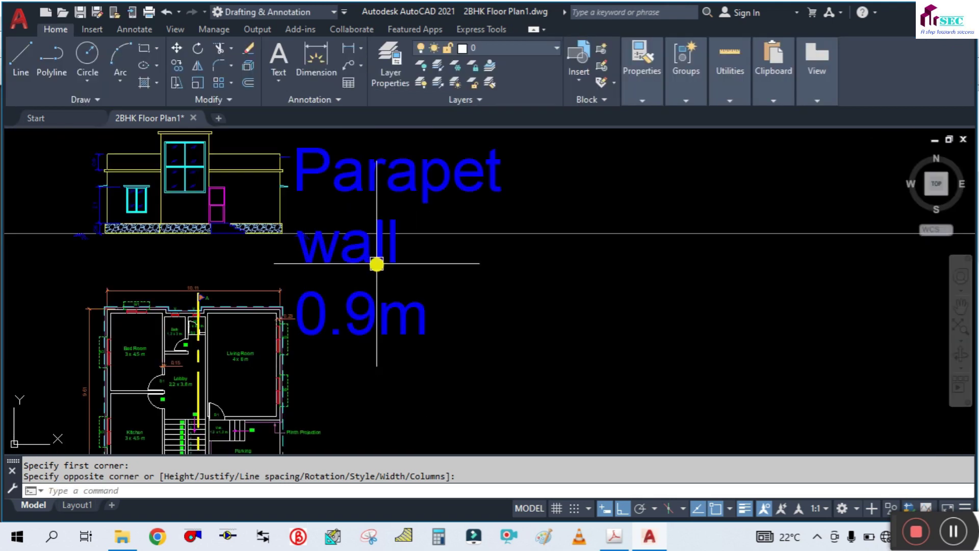
click(378, 253)
Set the parapet note's text height to 0.2 in Properties.
right_click(378, 254)
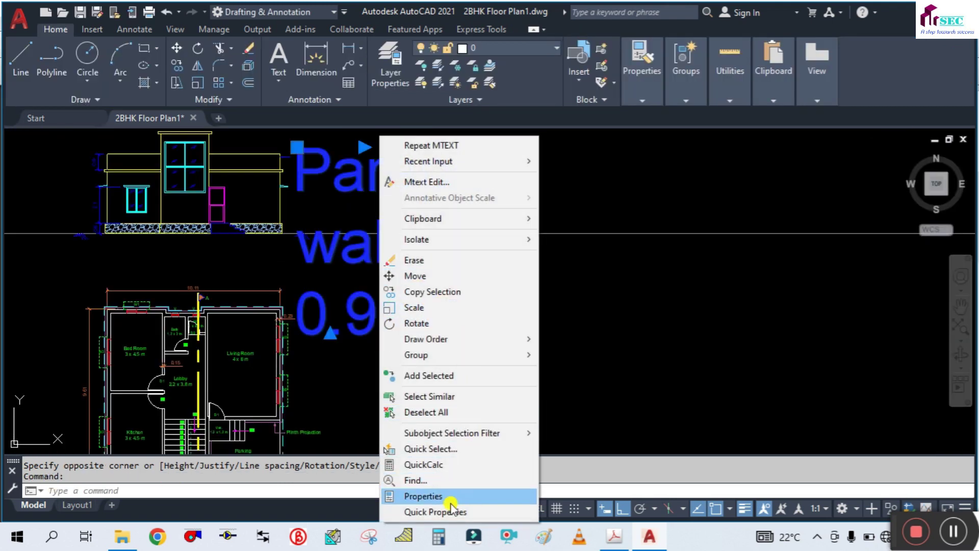
click(434, 496)
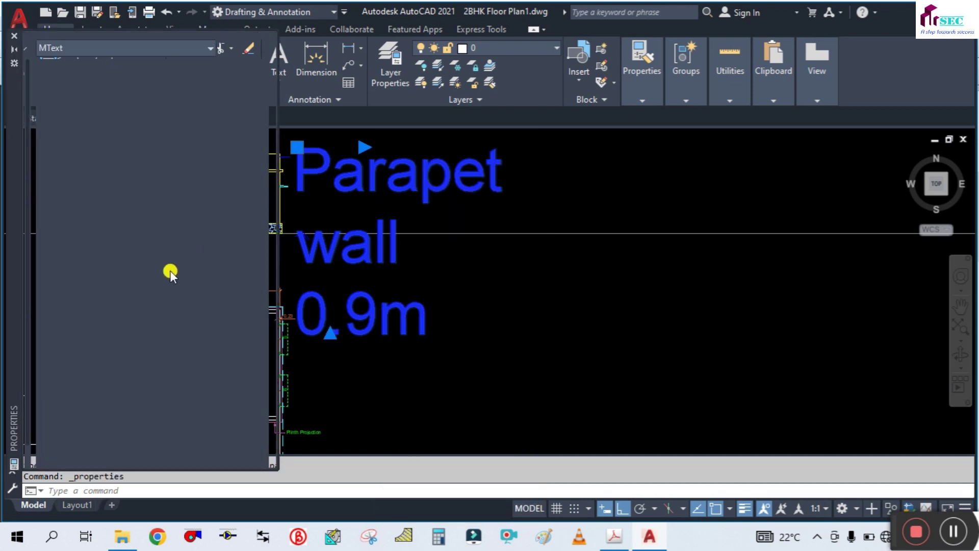
click(170, 304)
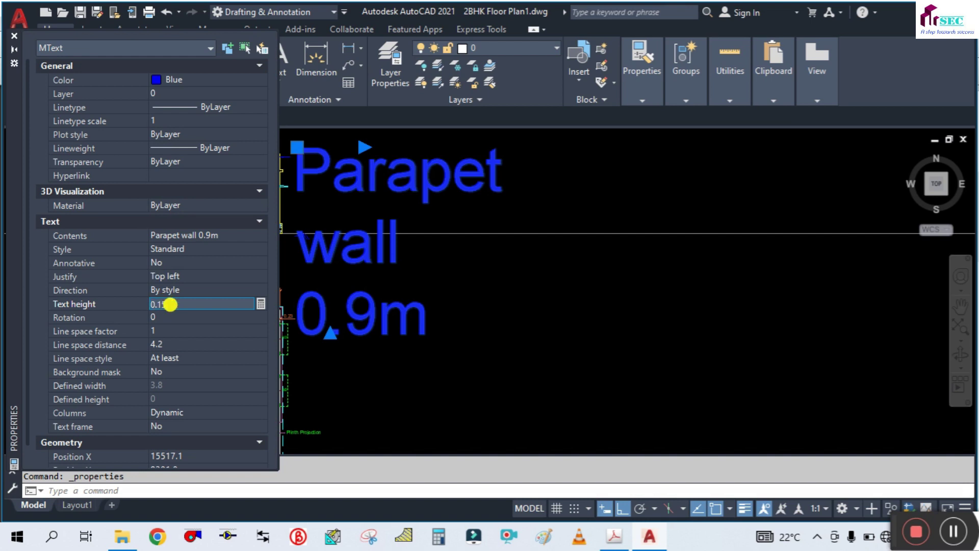
key(Return)
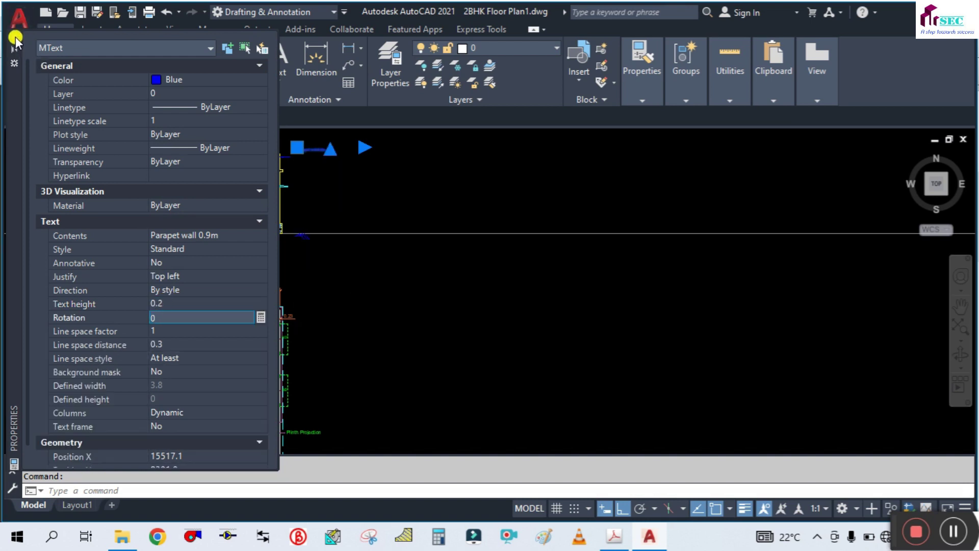
click(15, 41)
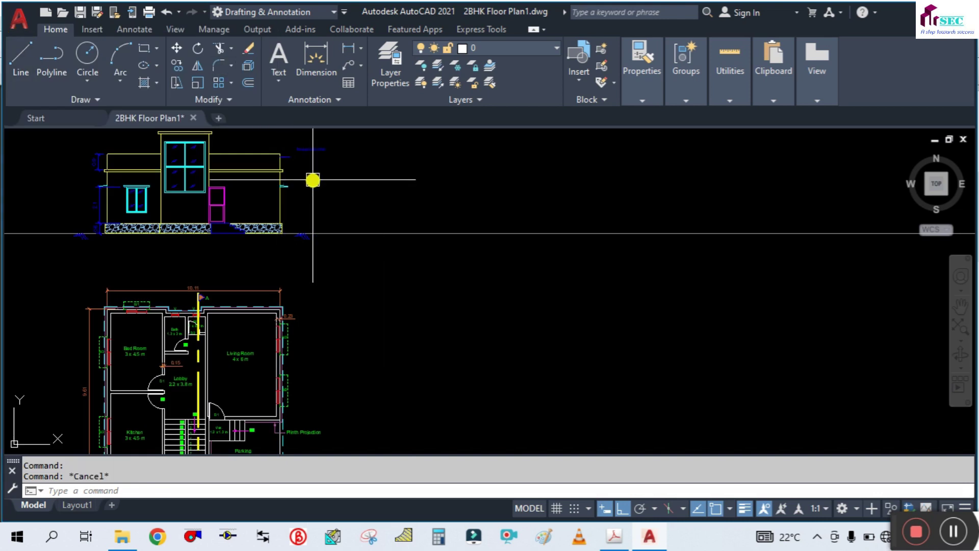
Move the parapet note down toward the leader arrow.
scroll(357, 219, up, 3)
scroll(393, 202, up, 2)
text(m)
key(Return)
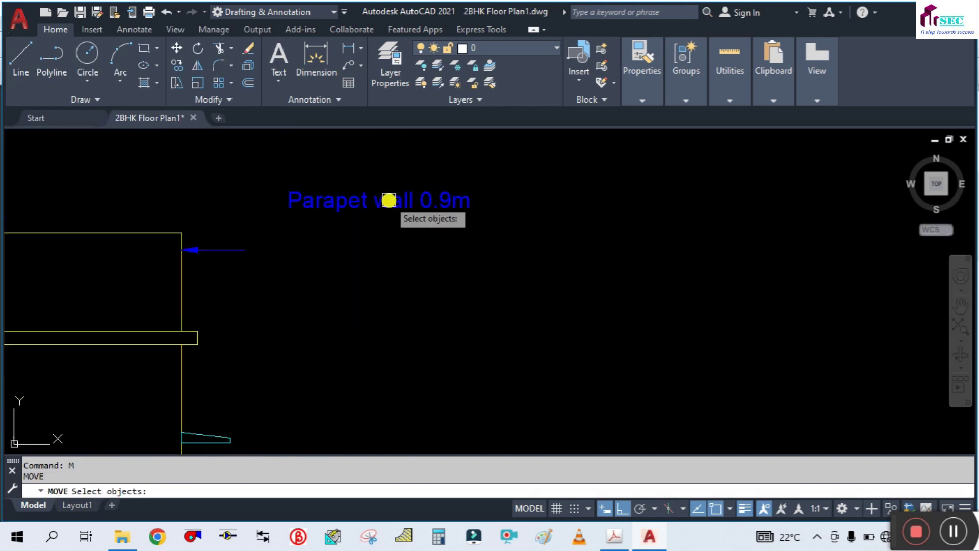
click(372, 197)
key(Return)
click(376, 252)
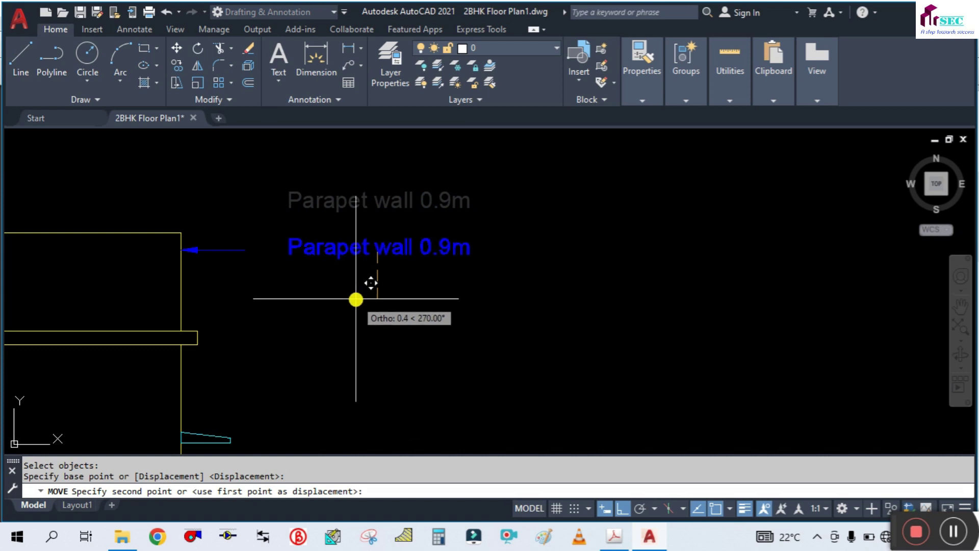
click(356, 298)
Reposition the note again so it sits beside the parapet arrow.
key(Return)
click(388, 319)
click(343, 206)
key(Return)
click(429, 353)
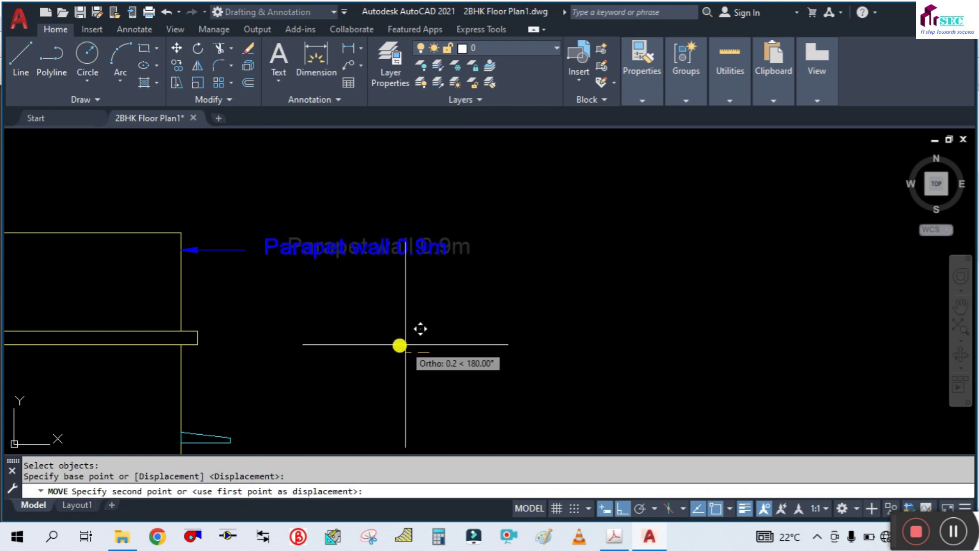
key(Escape)
Pan and zoom to frame the elevation with space below it.
scroll(459, 302, down, 3)
scroll(614, 266, down, 2)
middle_drag(614, 265, 681, 258)
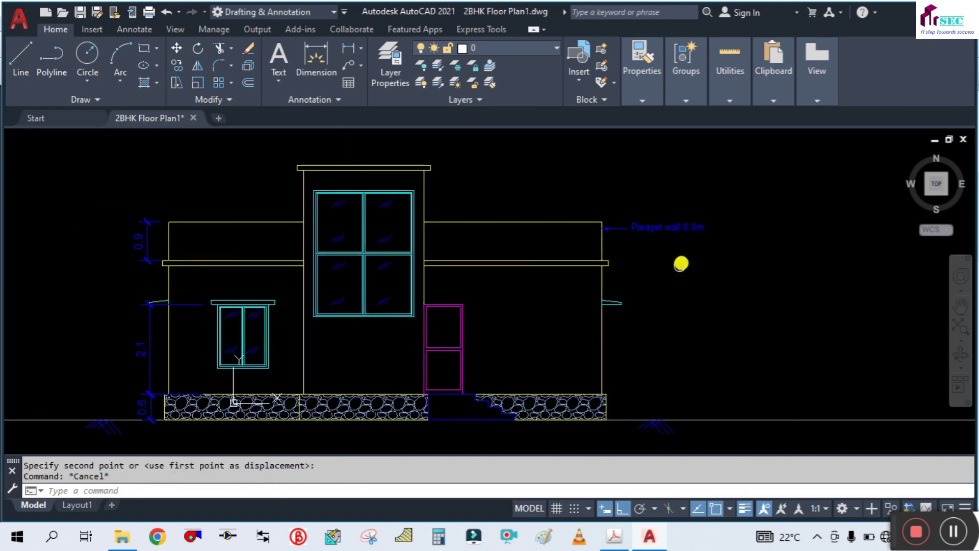
mouse_move(491, 351)
middle_down()
mouse_move(538, 302)
mouse_move(593, 304)
middle_up()
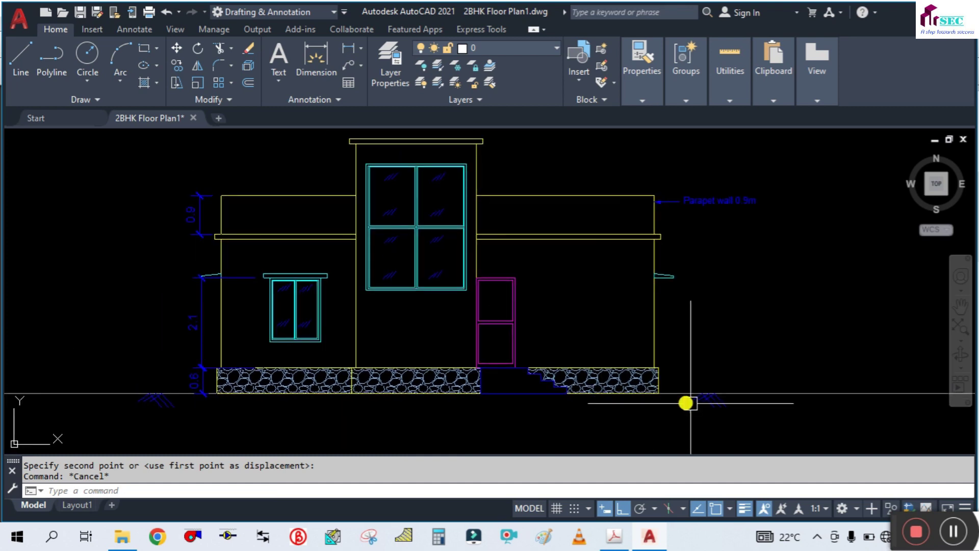
mouse_move(714, 335)
middle_down()
mouse_move(684, 335)
mouse_move(681, 325)
middle_up()
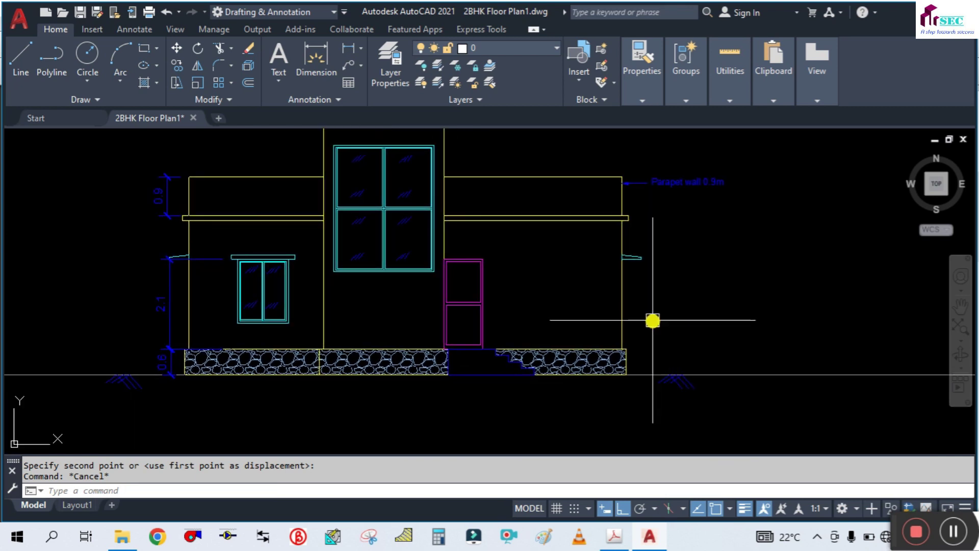
scroll(653, 321, down, 2)
scroll(609, 369, up, 2)
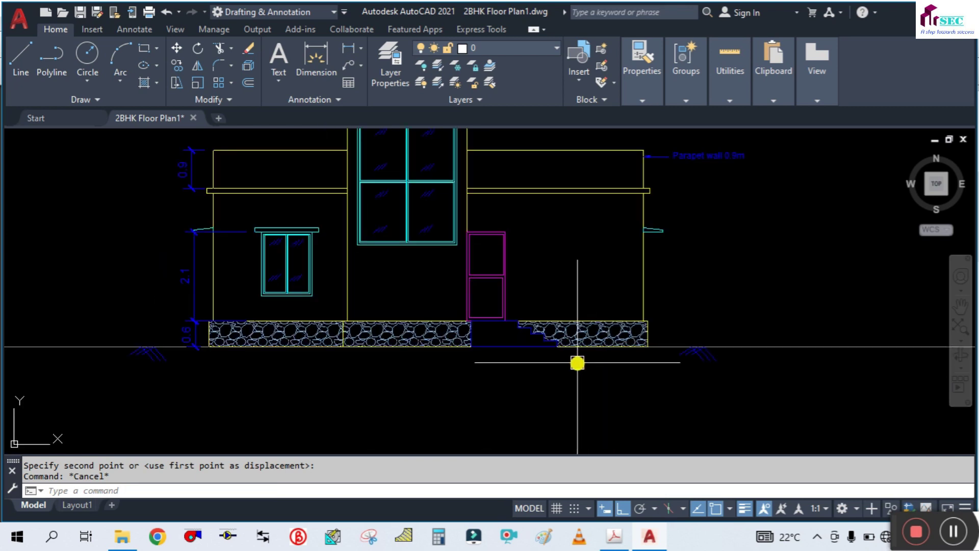
middle_drag(578, 363, 597, 397)
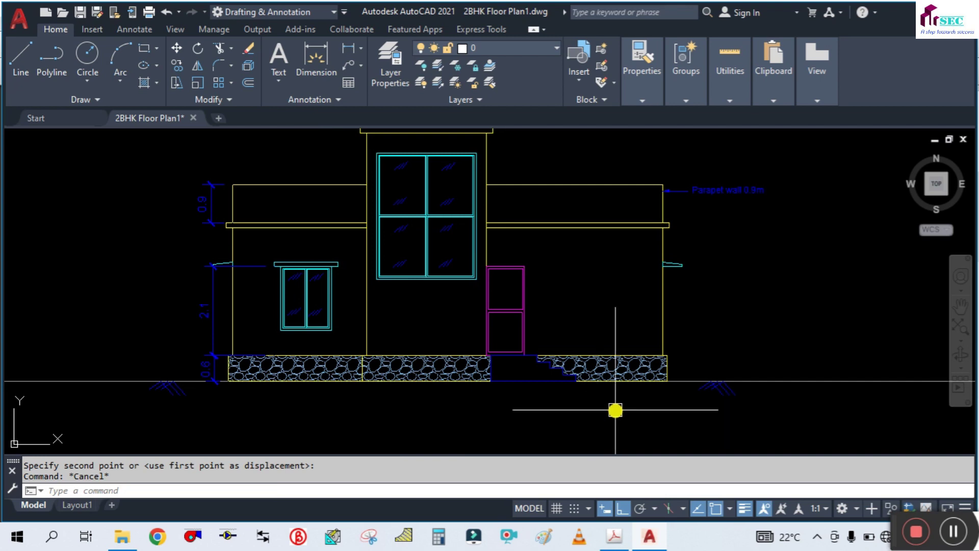
Copy the parapet note to below the elevation.
text(co)
key(Return)
scroll(645, 383, up, 1)
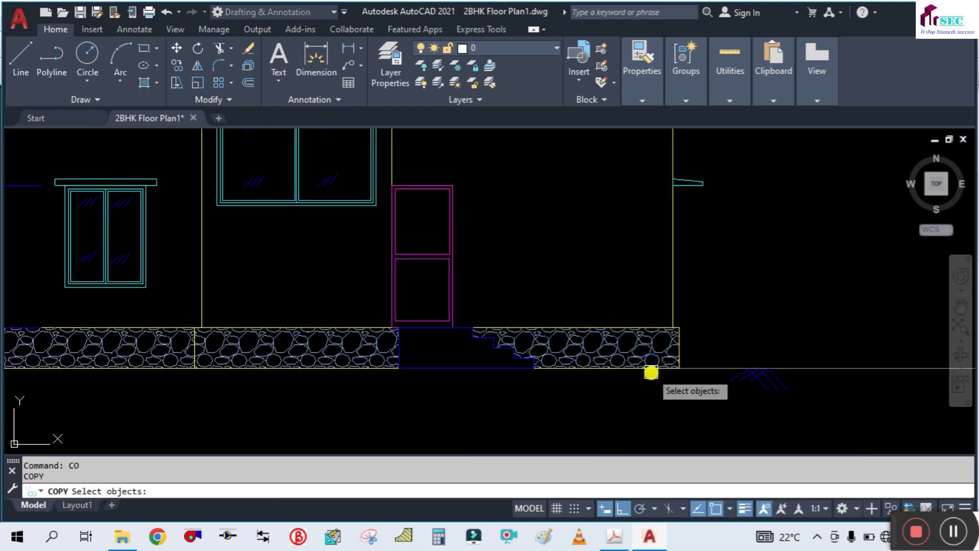
scroll(663, 332, down, 1)
click(739, 152)
key(Return)
click(756, 186)
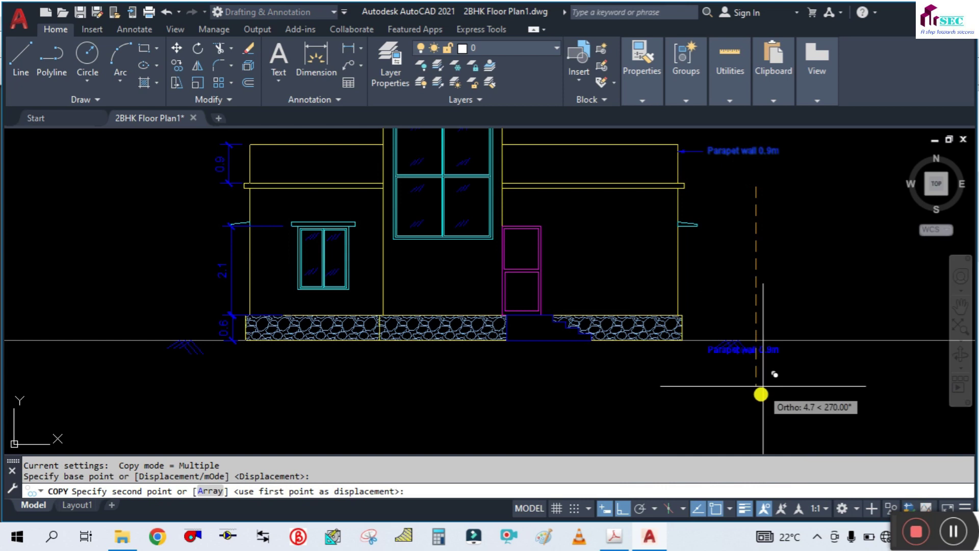
click(752, 405)
key(Escape)
Move the copied note left so it sits under the building.
text(m)
key(Return)
click(734, 368)
key(Return)
click(752, 406)
click(450, 407)
key(Escape)
Change the copied note's text to ELEVATION.
scroll(392, 387, up, 2)
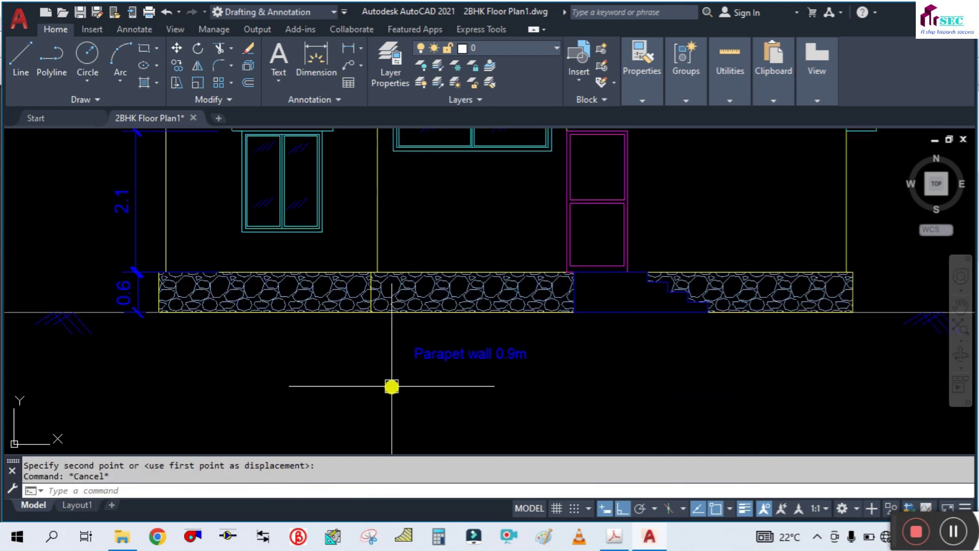
click(488, 352)
double_click(515, 349)
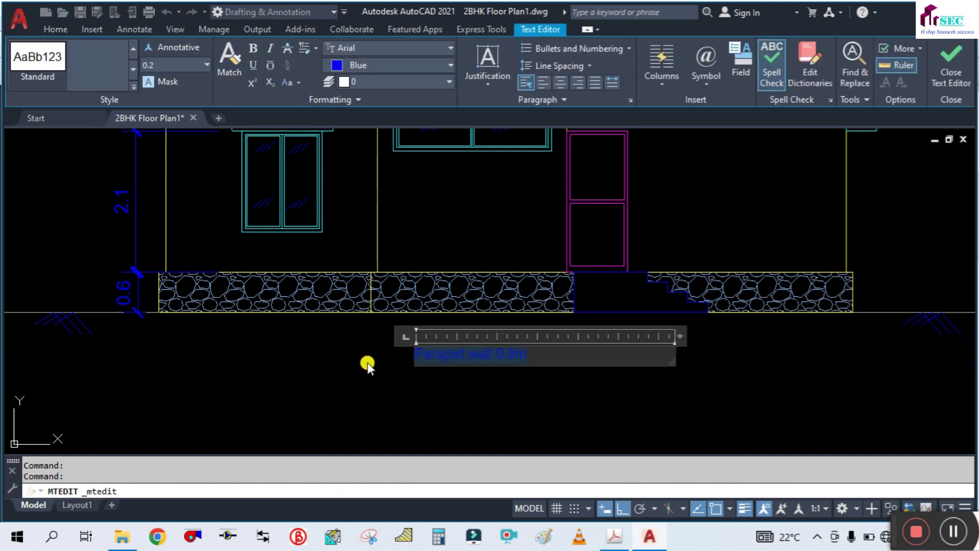
text(ELEVATION)
click(367, 362)
scroll(377, 359, down, 3)
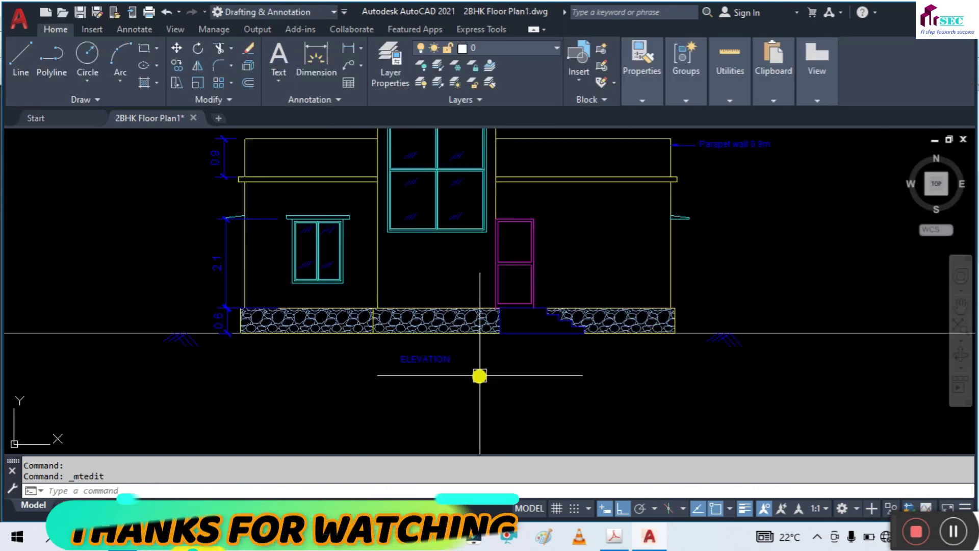
scroll(451, 372, up, 3)
scroll(449, 372, down, 2)
middle_drag(508, 369, 489, 434)
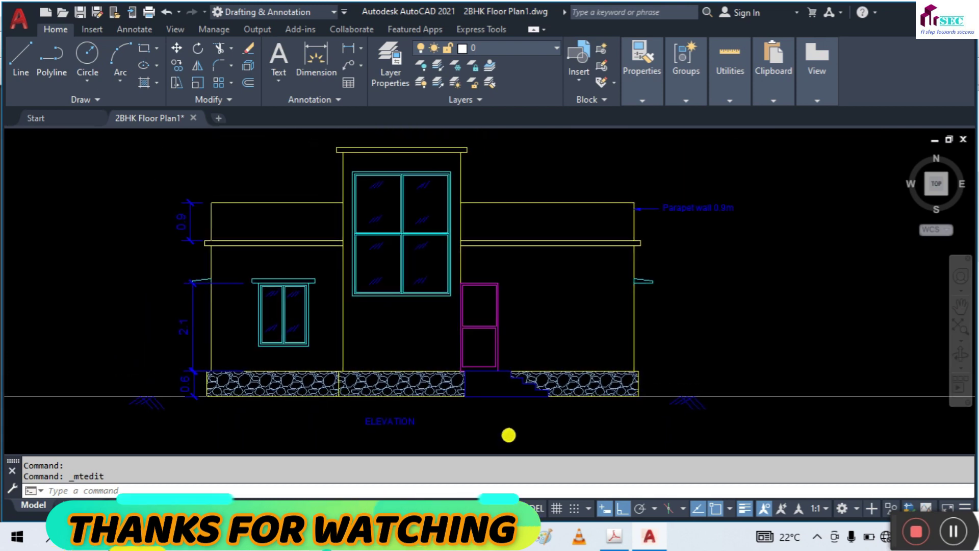